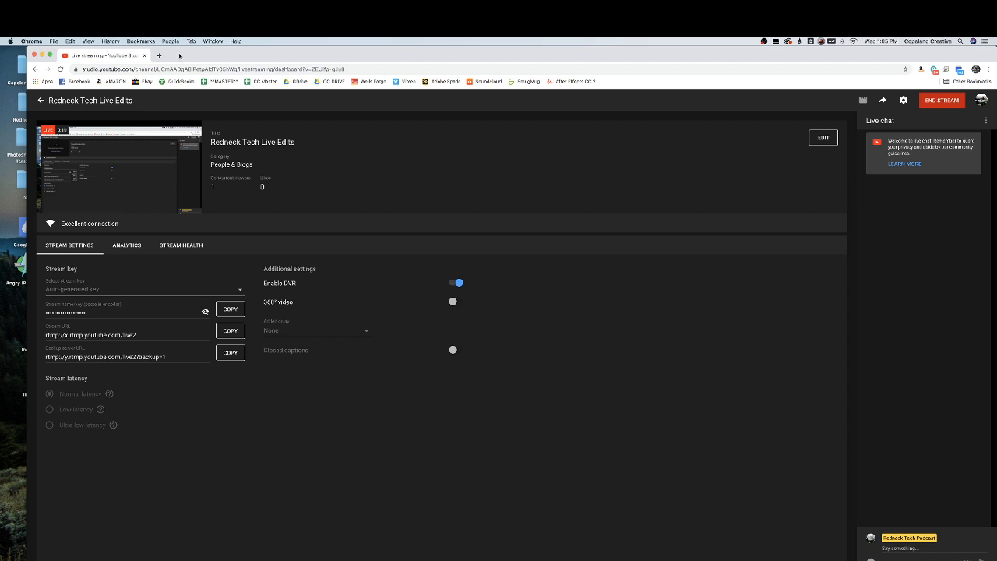
# Bring Premiere Pro to the front and save the project
pyautogui.press('F11')
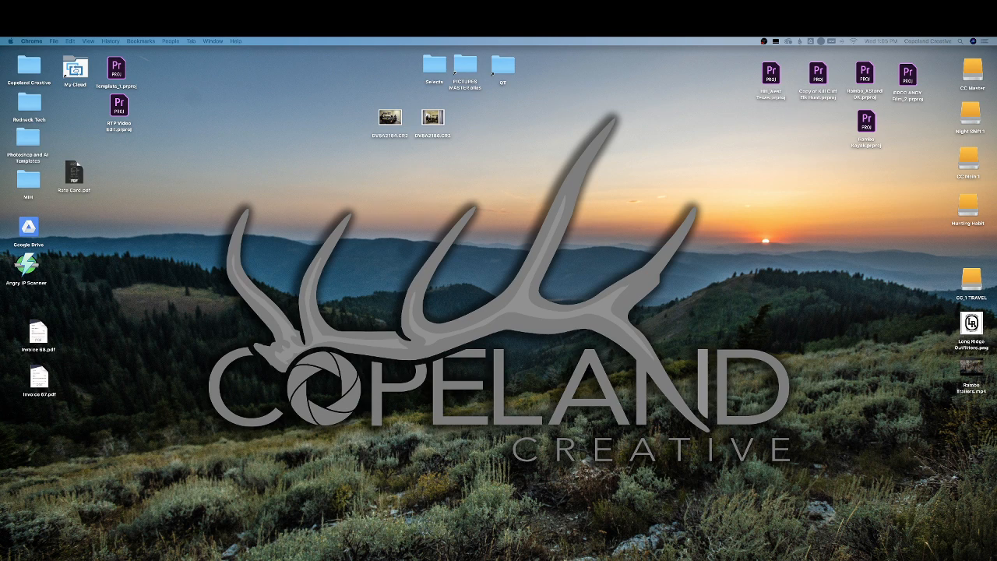
pyautogui.click(676, 557)
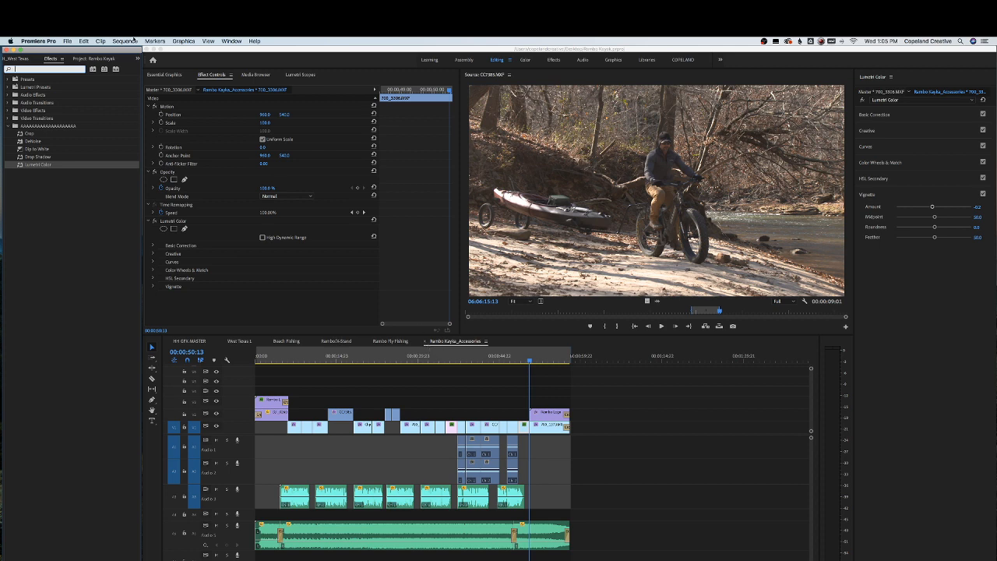
pyautogui.click(69, 41)
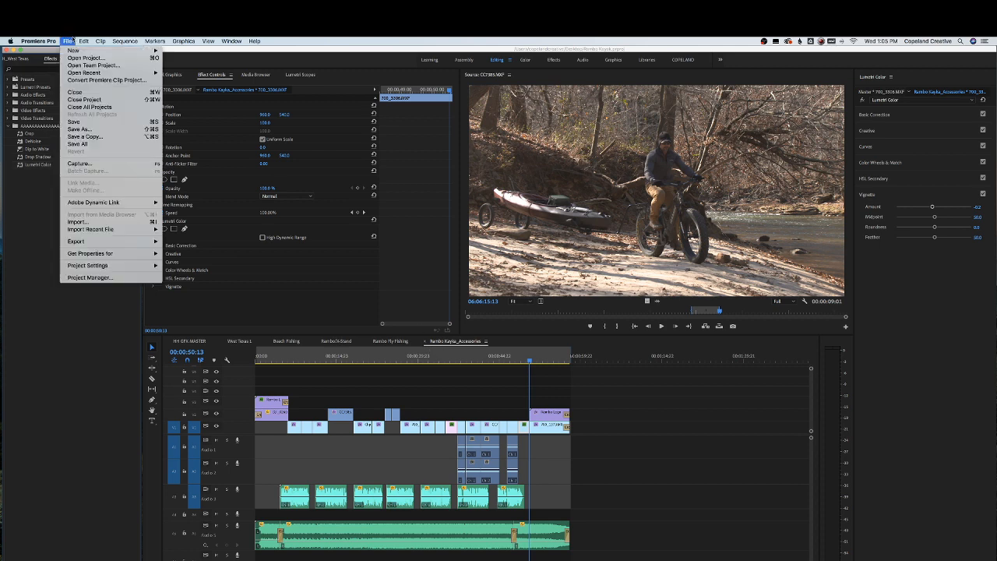
pyautogui.click(74, 122)
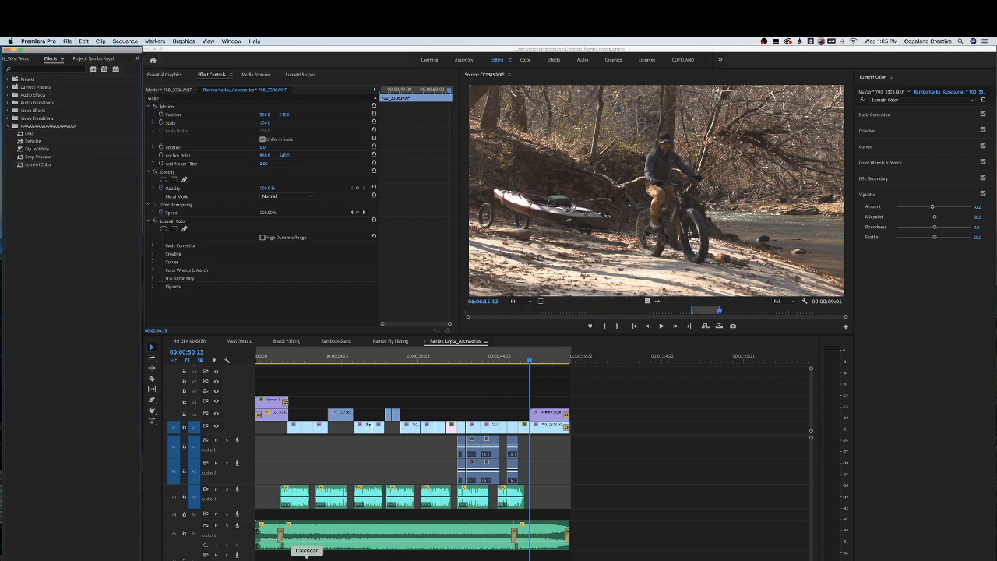
# Open Mail, start a new message and address it to your own contact
pyautogui.click(277, 559)
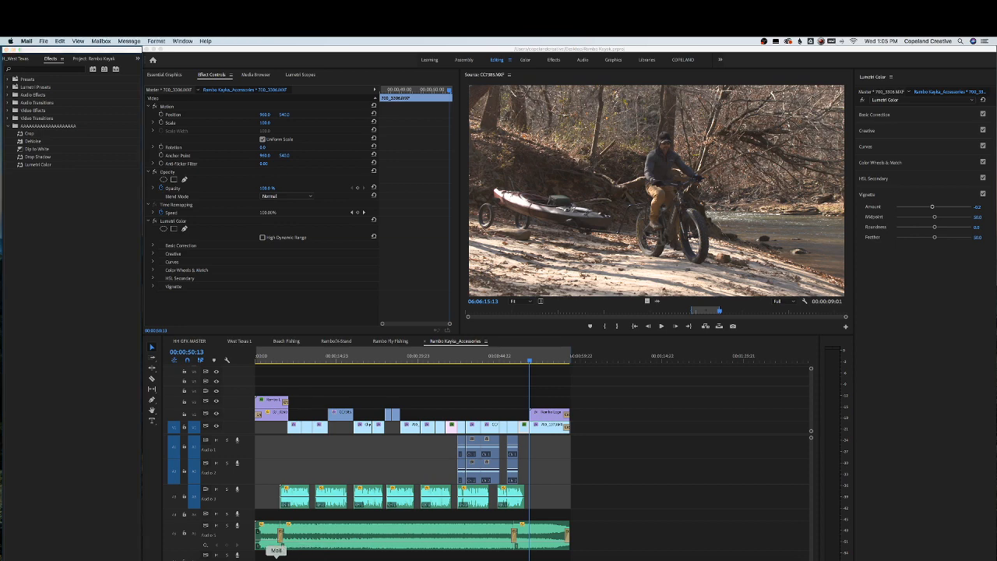
pyautogui.click(281, 143)
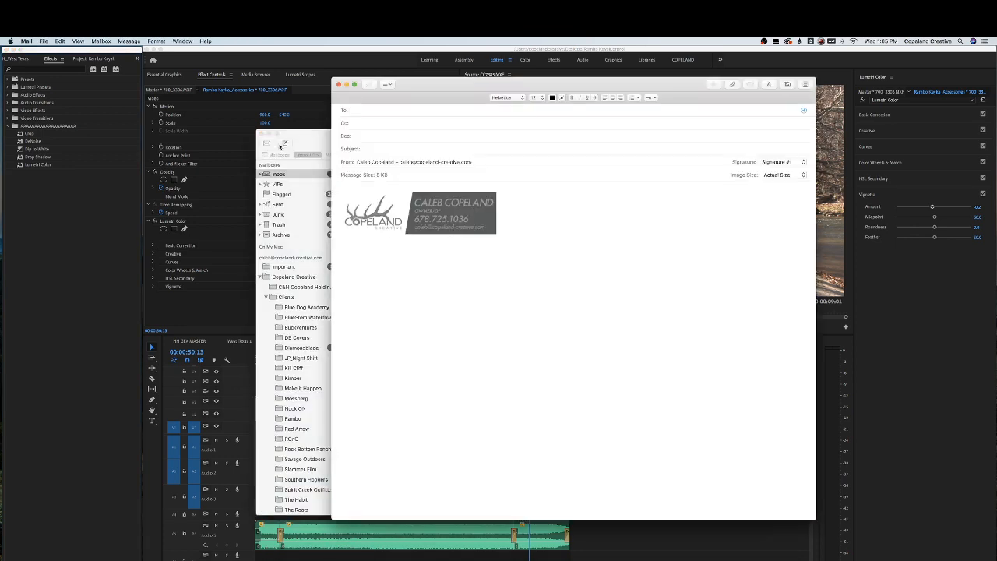
pyautogui.write('c')
pyautogui.press('Return')
pyautogui.press('BackSpace')
pyautogui.press('BackSpace')
pyautogui.write('cop')
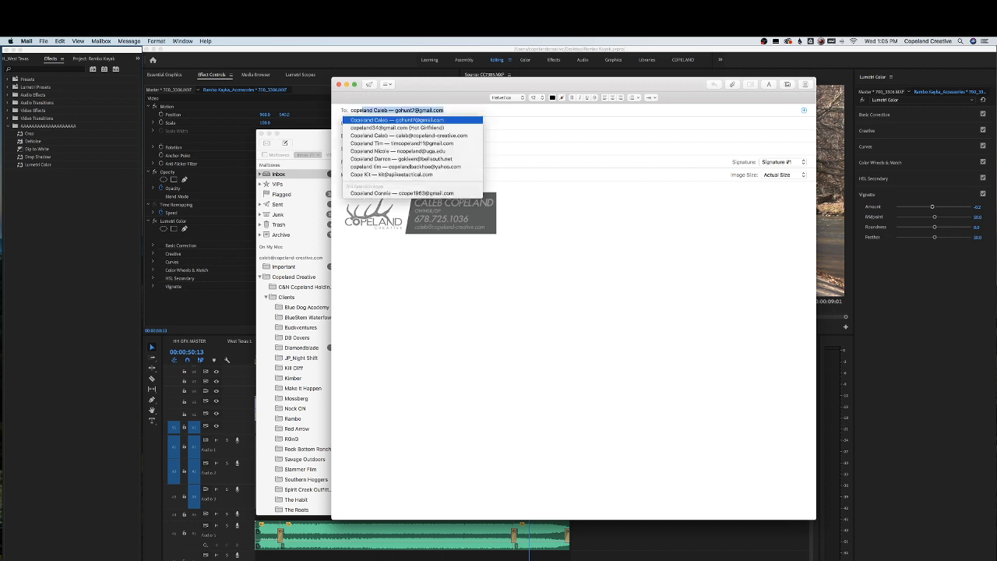
pyautogui.press('Down')
pyautogui.press('Down')
pyautogui.press('Tab')
pyautogui.press('Tab')
pyautogui.press('Tab')
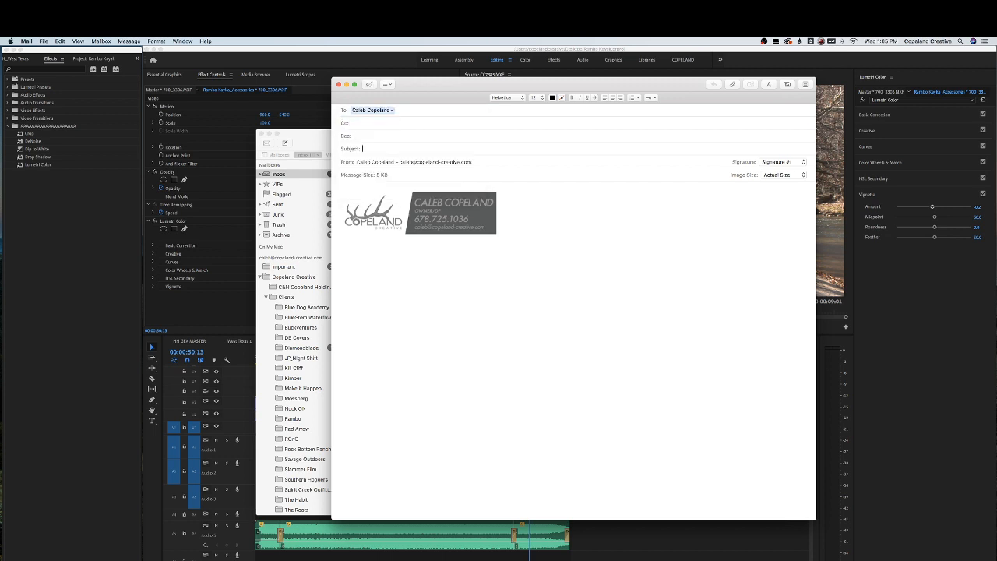
# Send the message with subject 'Live Stream link' and the copied stream link pasted into the body
pyautogui.write('Live Stream link')
pyautogui.press('Tab')
pyautogui.write('https://youtu.be/ZEU9p-cJa3')
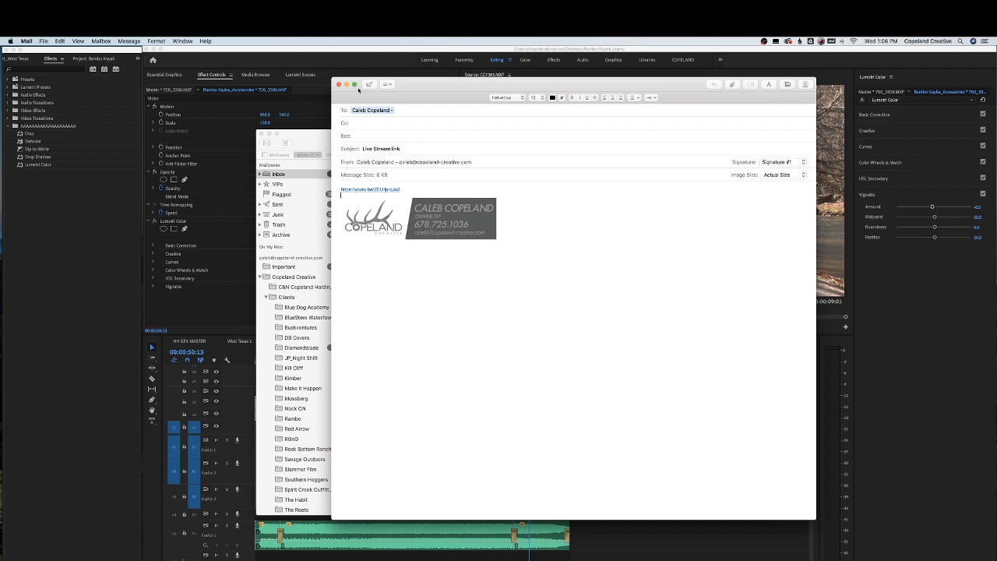
pyautogui.click(370, 84)
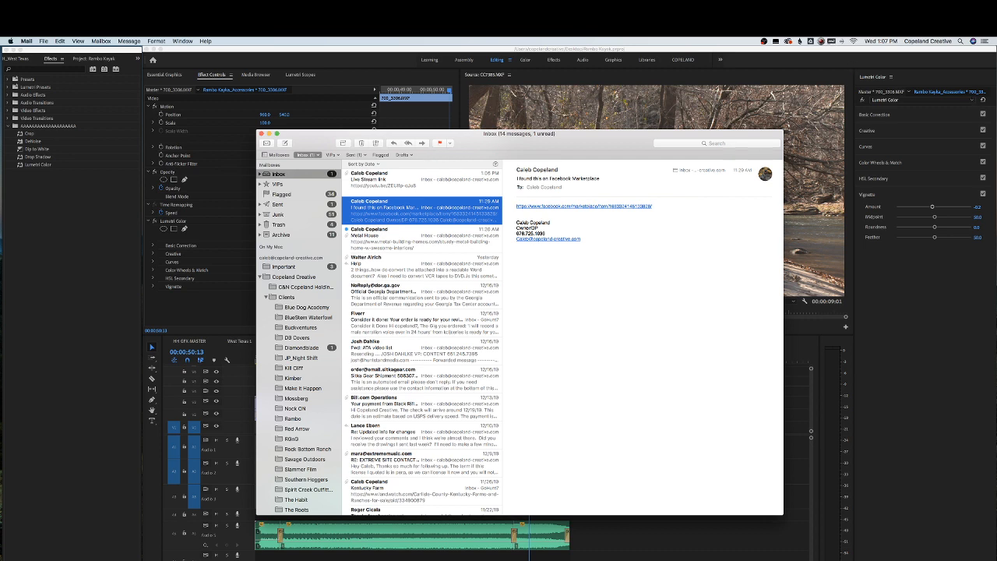
# Close the Mail window and play the Rambo Kayka_Accessories sequence from its beginning
pyautogui.press('super+Tab')
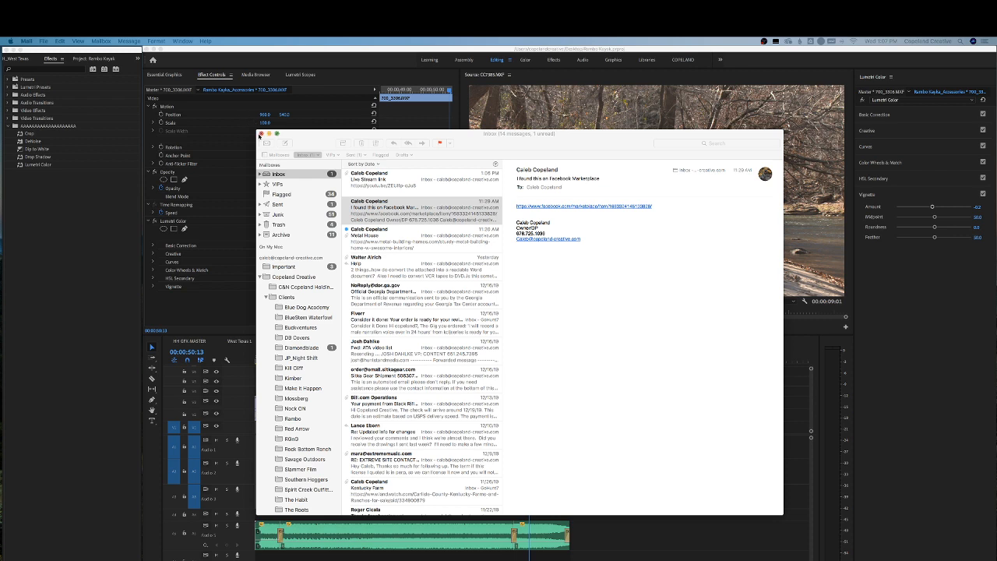
pyautogui.click(262, 134)
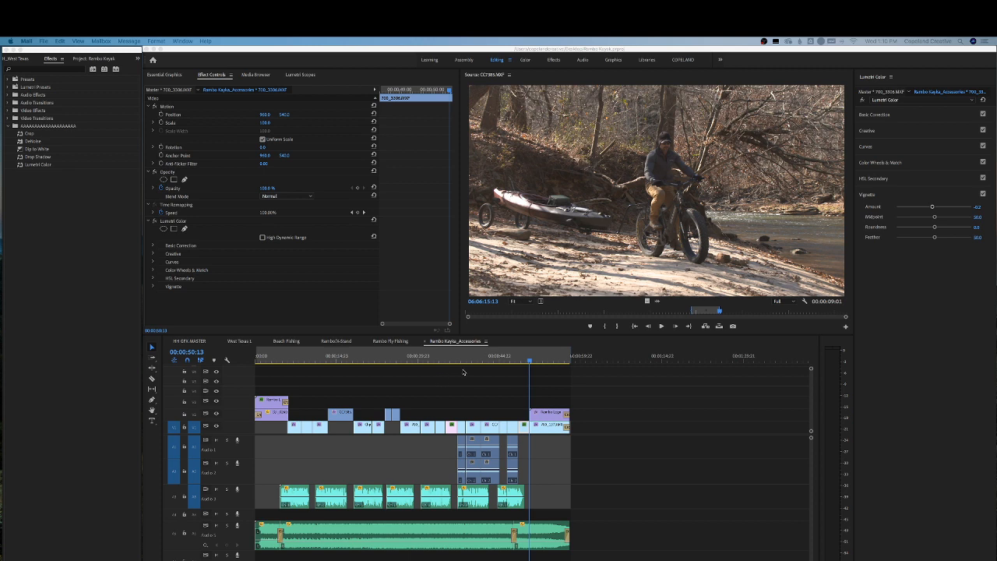
pyautogui.moveTo(475, 356); pyautogui.dragTo(278, 358)
pyautogui.press('Home')
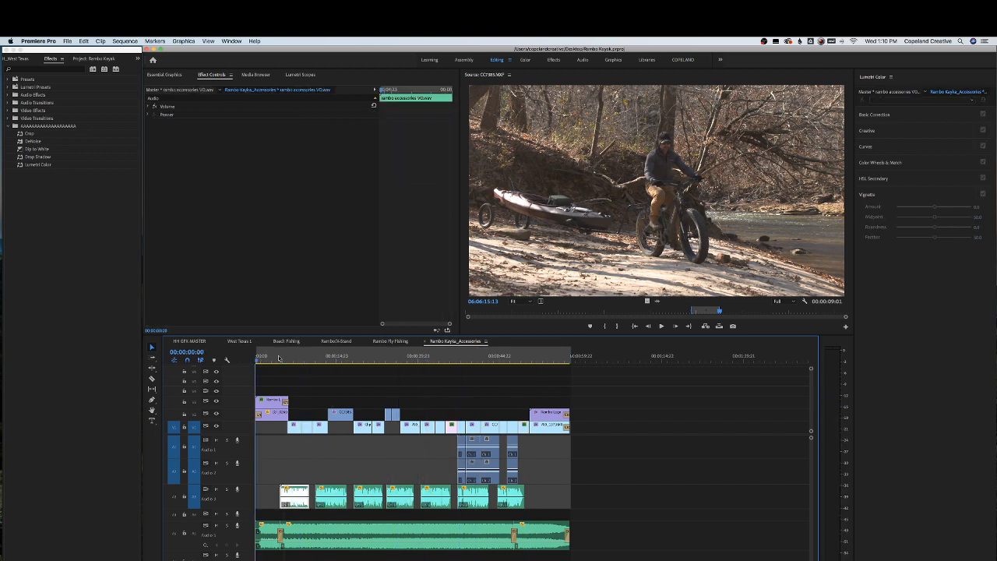
pyautogui.press('space')
pyautogui.press('XF86AudioRaiseVolume')
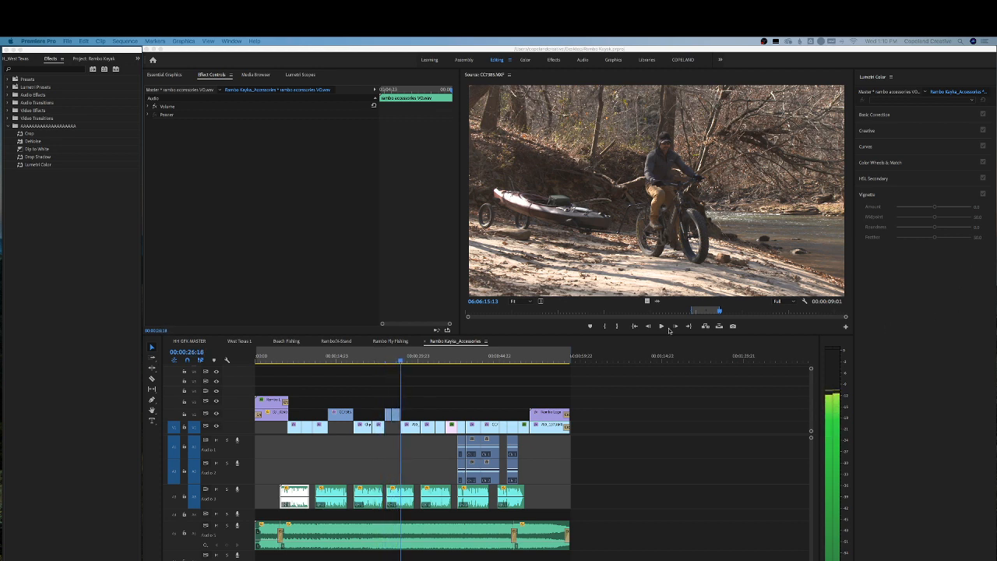
pyautogui.press('space')
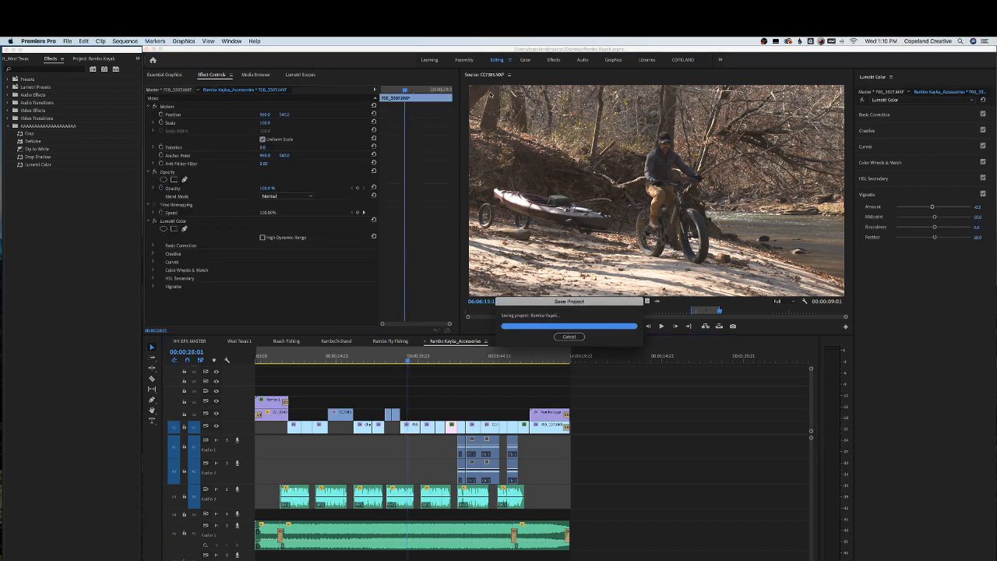
pyautogui.click(684, 60)
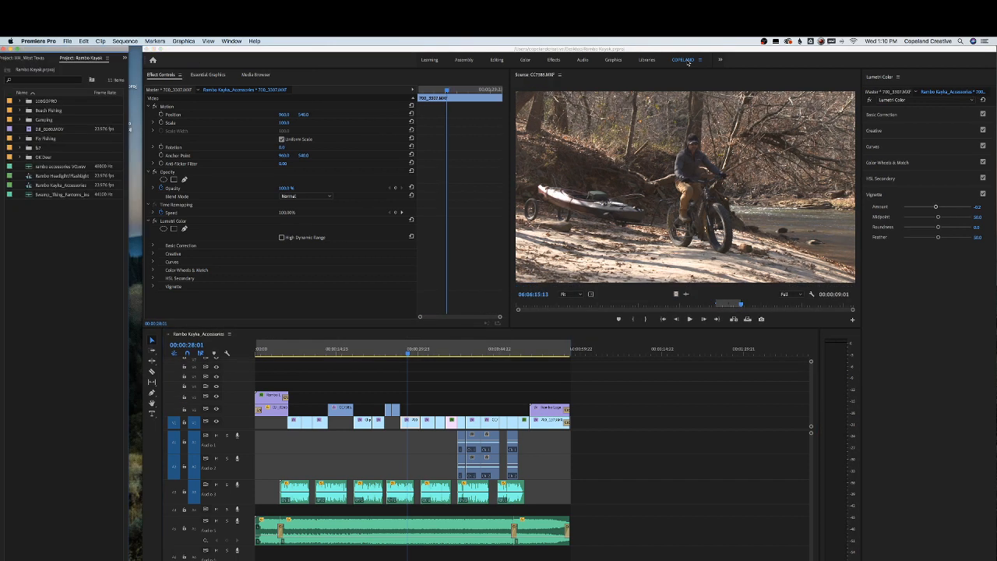
pyautogui.click(147, 72)
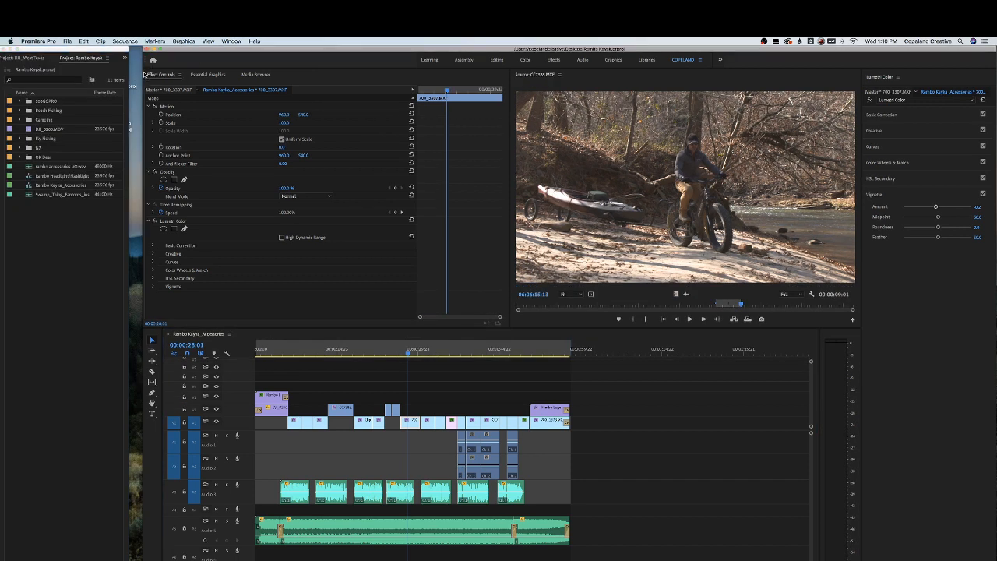
pyautogui.moveTo(142, 71); pyautogui.dragTo(132, 71)
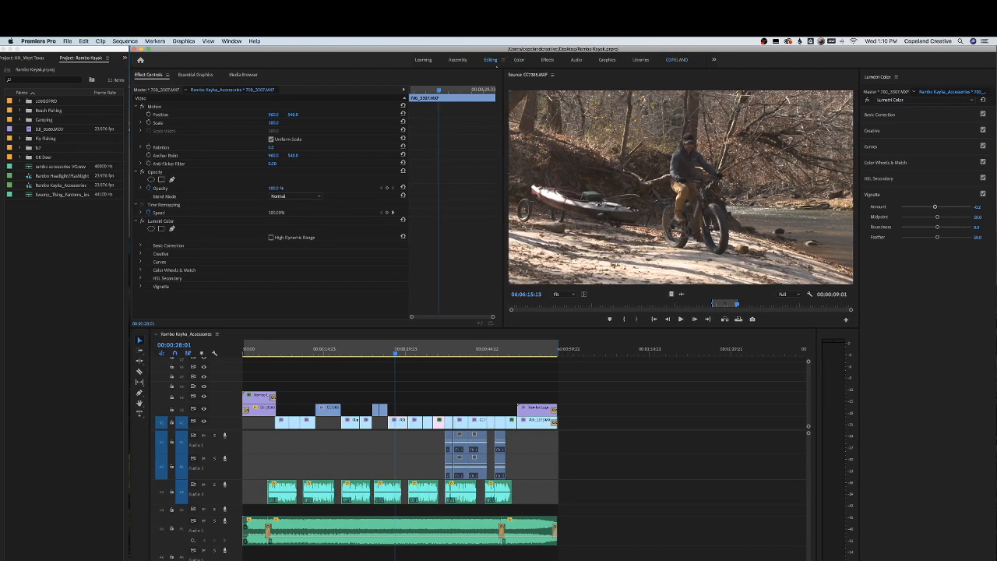
pyautogui.click(495, 61)
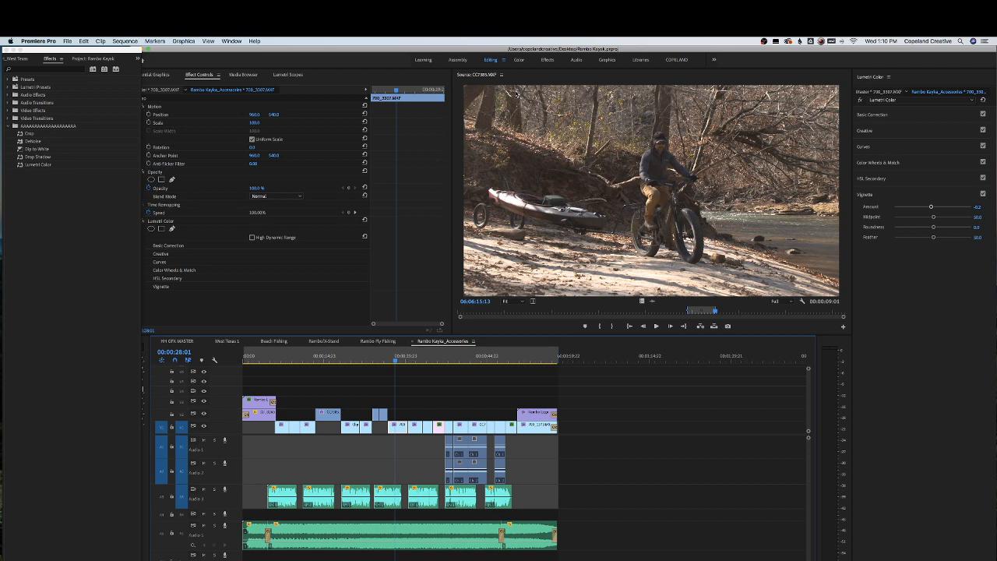
# Rearrange the Editing workspace so the Source and Program monitors sit side by side
pyautogui.moveTo(142, 81); pyautogui.dragTo(115, 80)
pyautogui.click(131, 82)
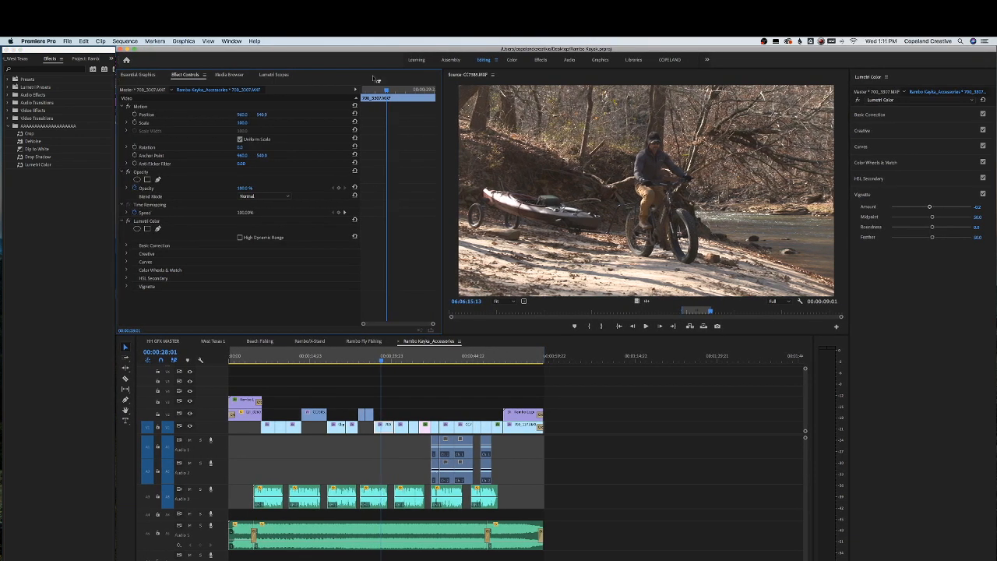
pyautogui.moveTo(464, 74); pyautogui.dragTo(229, 80)
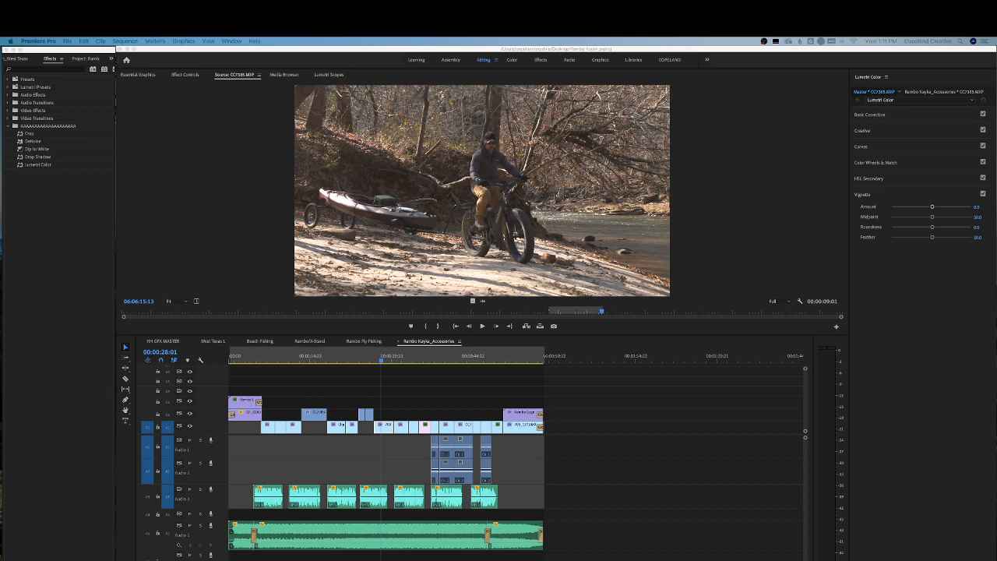
pyautogui.moveTo(701, 73); pyautogui.dragTo(838, 105)
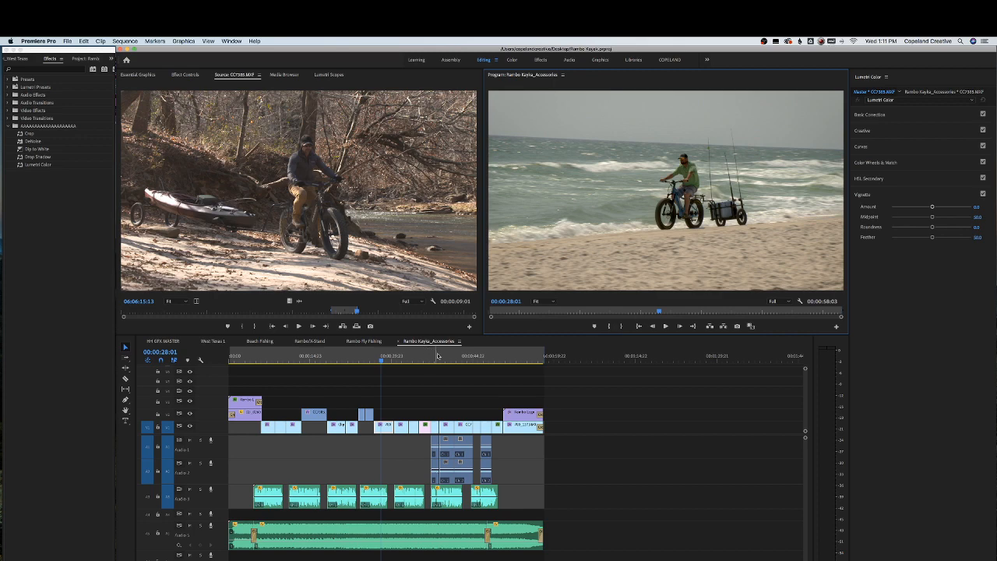
# Play the sequence and zoom into the start of the timeline to review the opening
pyautogui.moveTo(448, 356); pyautogui.dragTo(342, 355)
pyautogui.press('space')
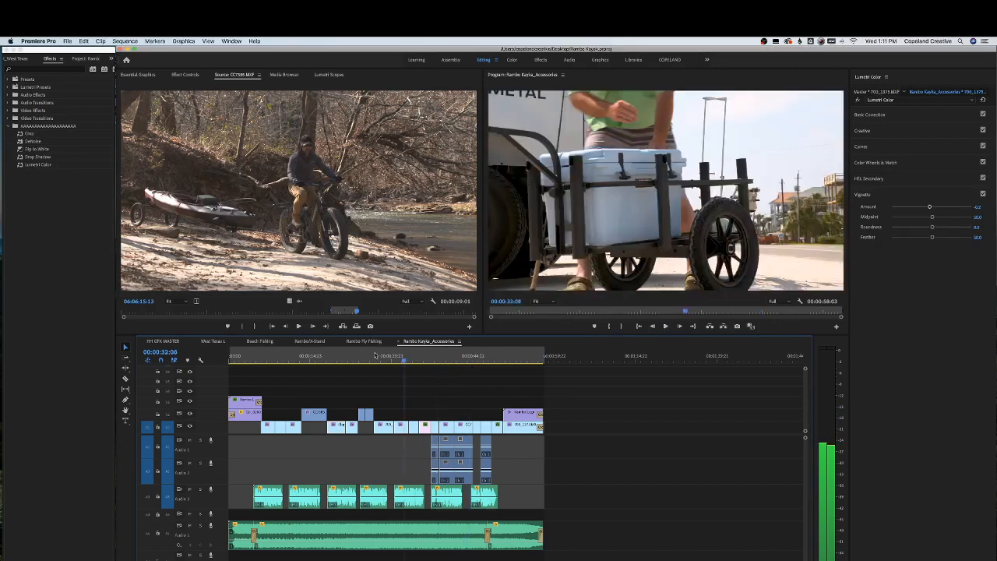
pyautogui.click(231, 363)
pyautogui.press('=')
pyautogui.press('=')
pyautogui.press('=')
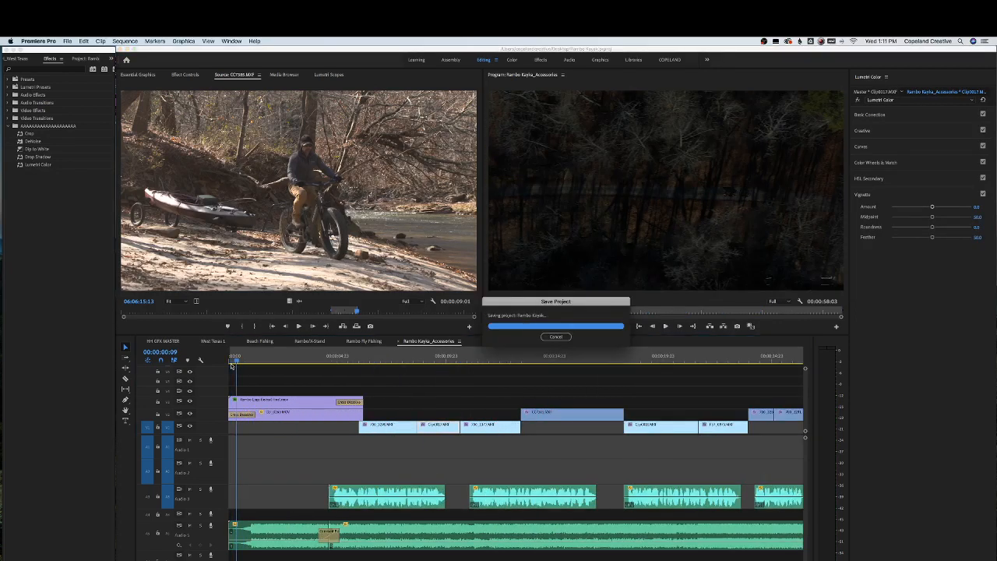
pyautogui.press('space')
# Zoom the timeline back out and play through the edit, dismissing a notification
pyautogui.press('space')
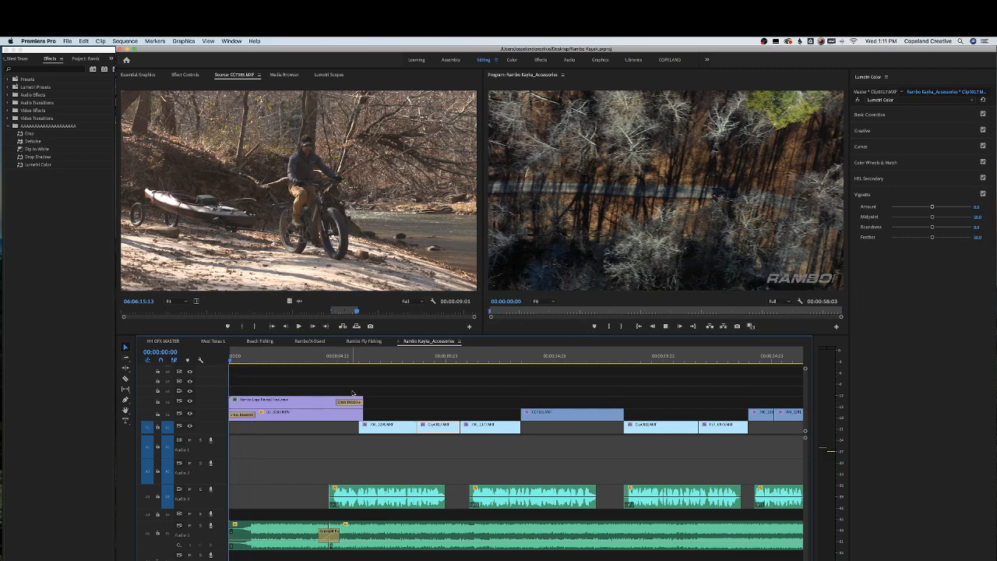
pyautogui.press('-')
pyautogui.press('-')
pyautogui.press('-')
pyautogui.press('space')
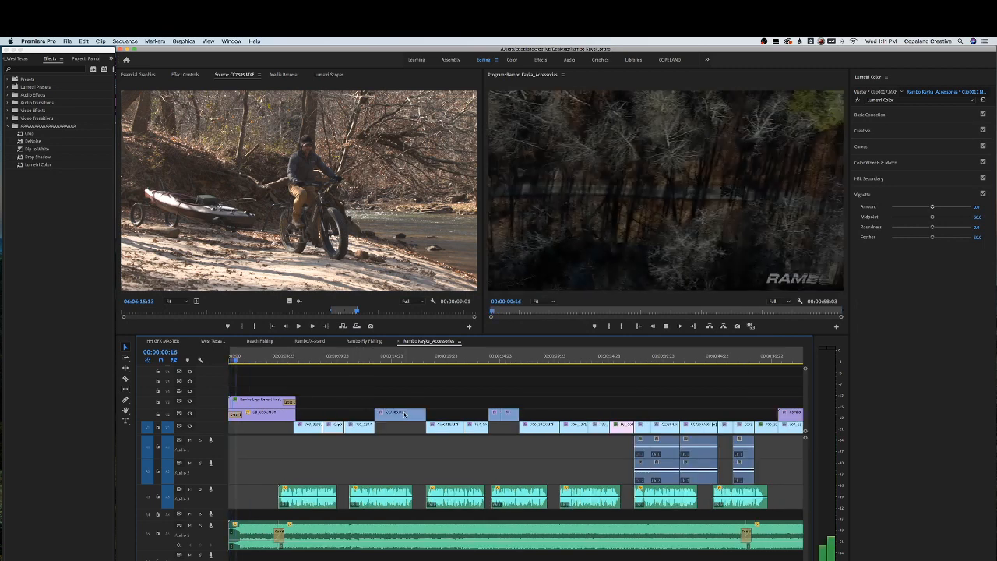
pyautogui.press('-')
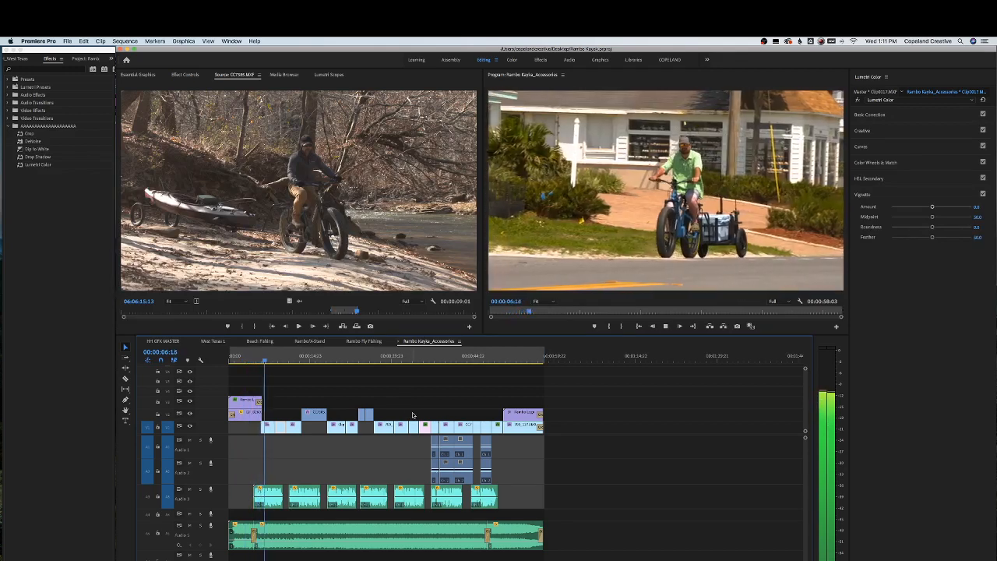
pyautogui.press('XF86AudioLowerVolume')
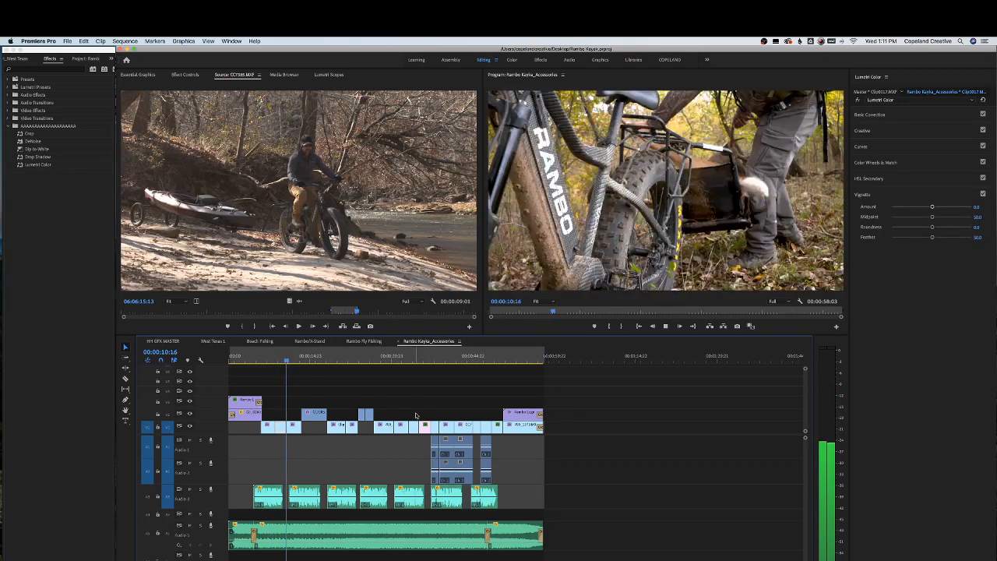
pyautogui.press('XF86AudioLowerVolume')
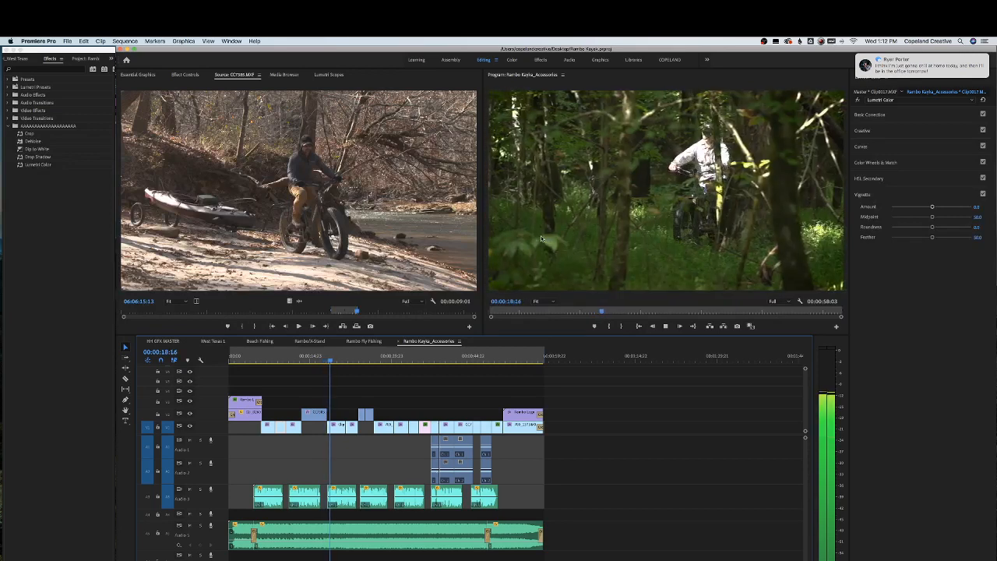
pyautogui.click(970, 71)
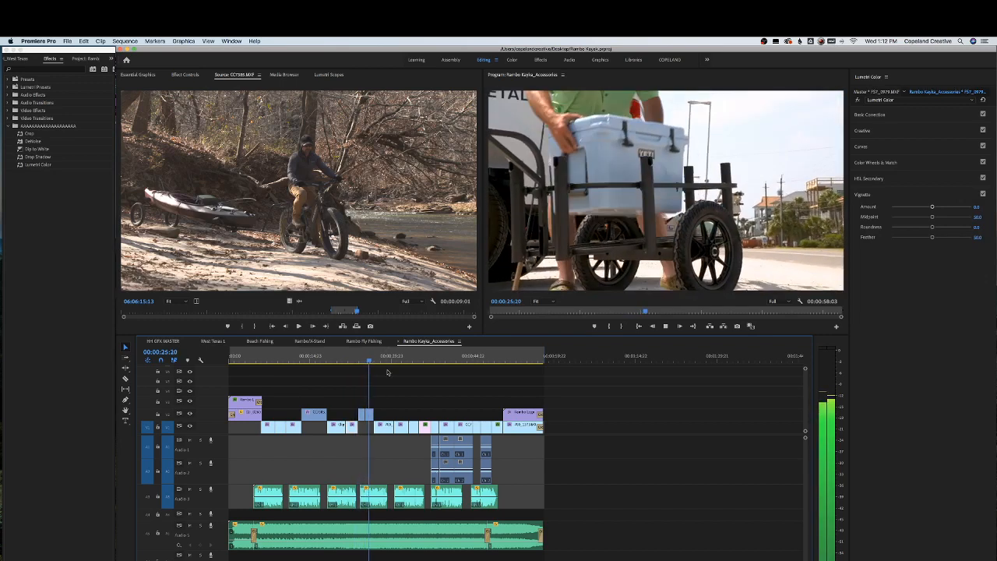
# Zoom into the timeline and play back the ending of the sequence
pyautogui.press('=')
pyautogui.press('=')
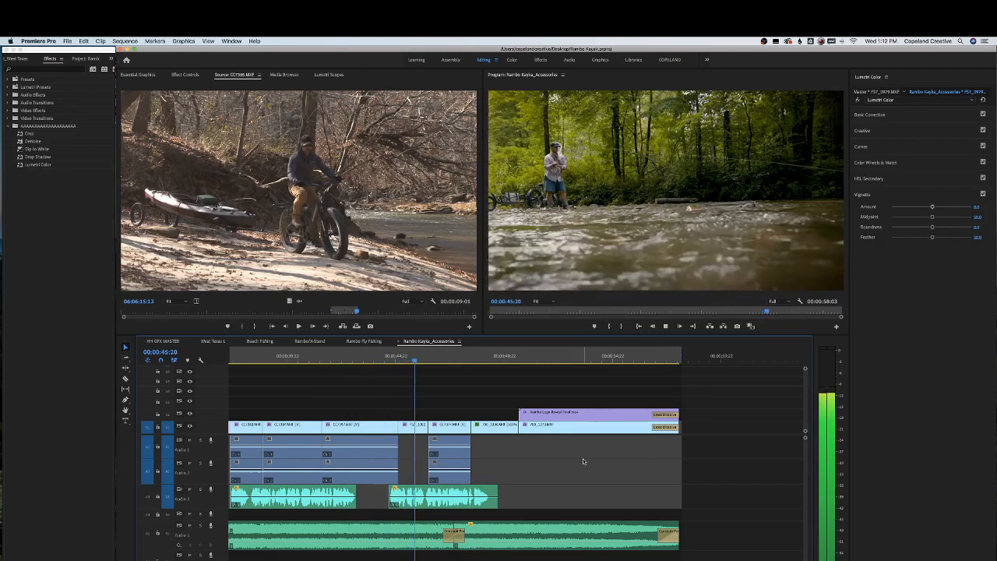
pyautogui.moveTo(484, 356); pyautogui.dragTo(419, 357)
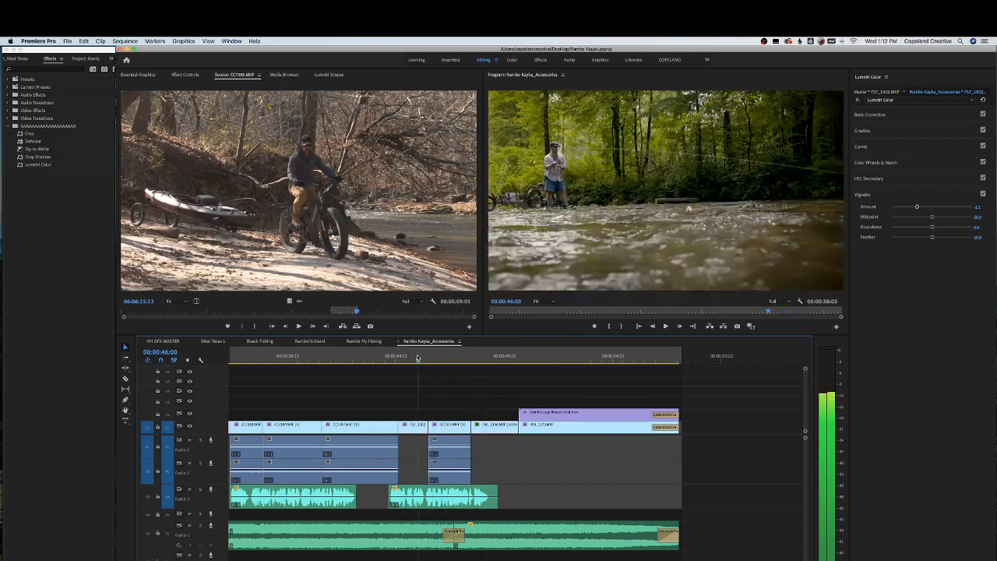
pyautogui.press('space')
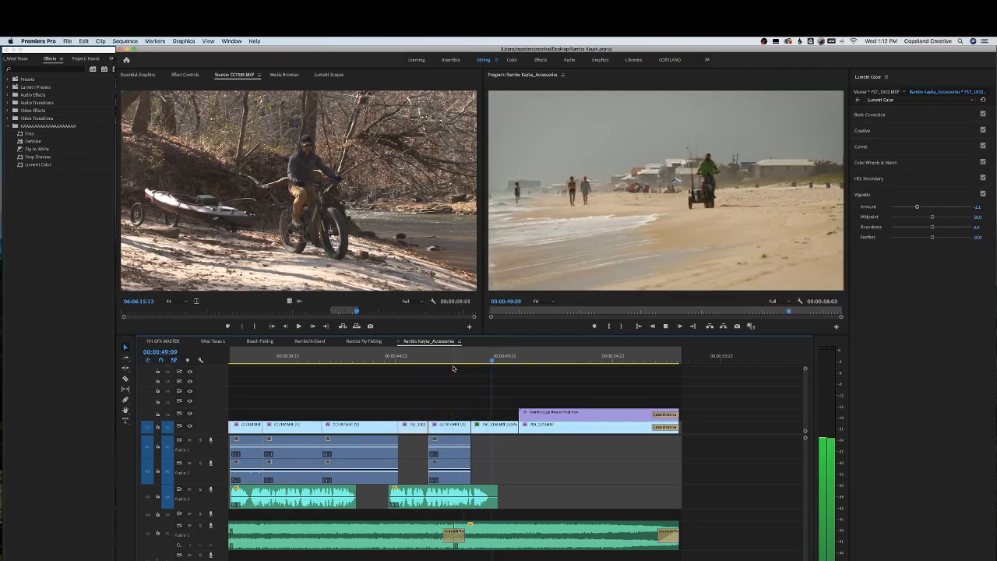
pyautogui.press('XF86AudioLowerVolume')
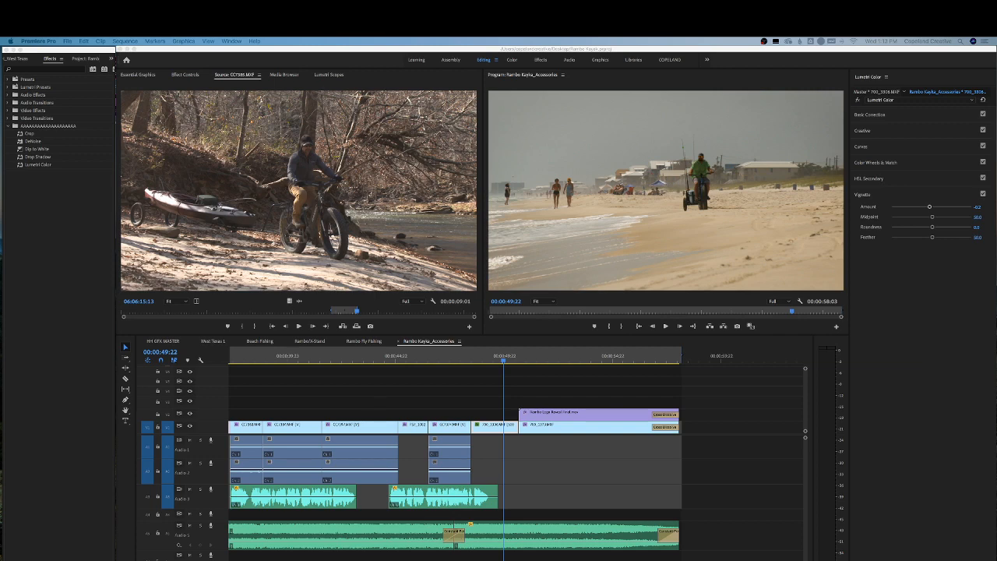
# Return the playhead to the start of the sequence and zoom the timeline out
pyautogui.moveTo(472, 358); pyautogui.dragTo(223, 349)
pyautogui.press('-')
pyautogui.press('-')
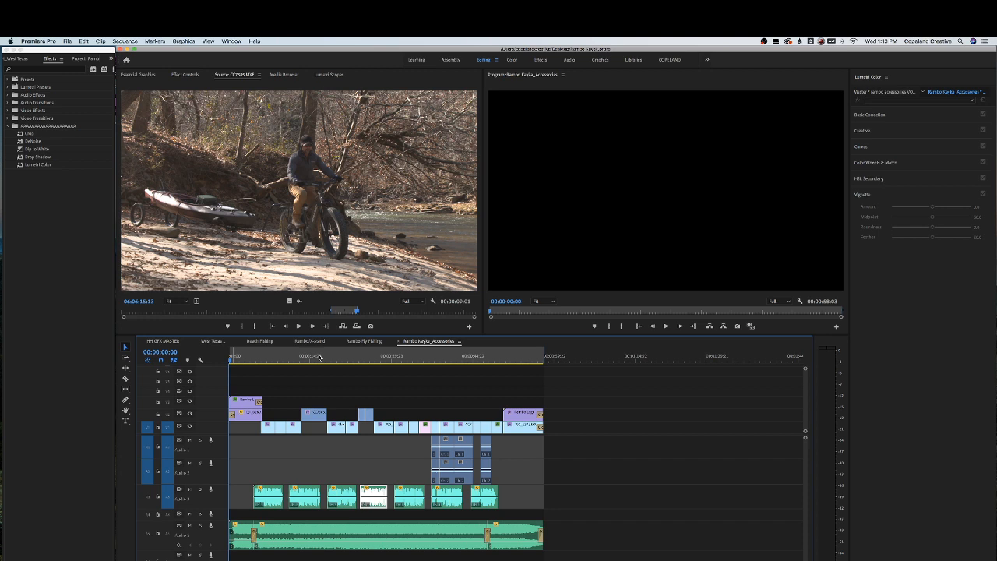
# Switch to the West Texas 1 sequence and scrub and play through its middle section to review the cuts
pyautogui.click(351, 356)
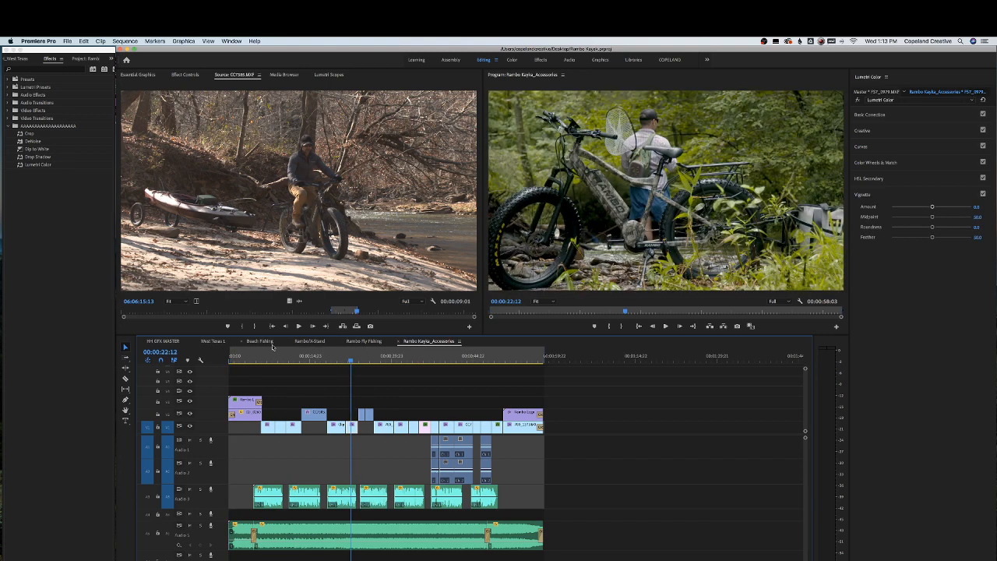
pyautogui.click(219, 343)
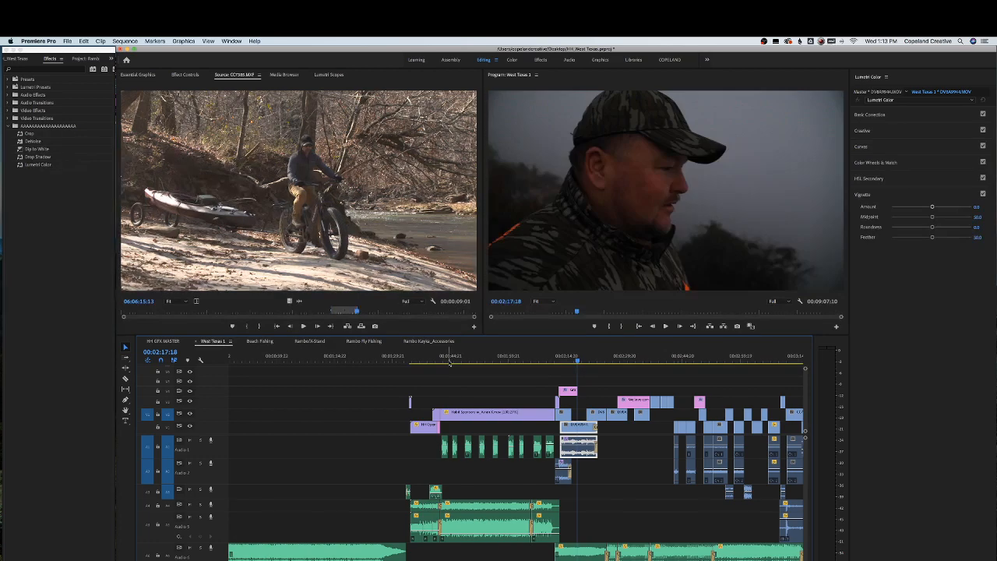
pyautogui.moveTo(461, 357); pyautogui.dragTo(550, 360)
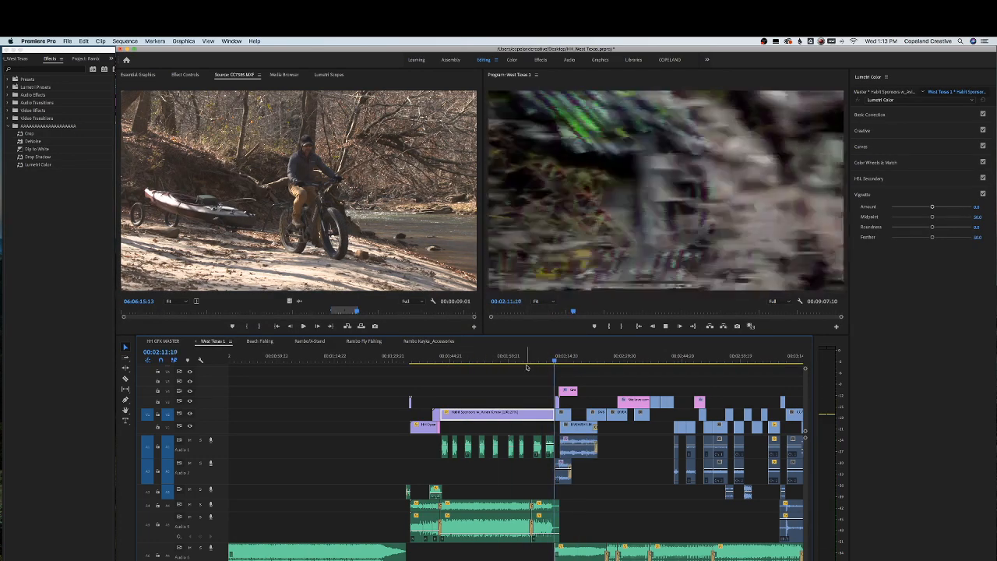
pyautogui.hscroll(2, 543, 374)
pyautogui.press('XF86AudioLowerVolume')
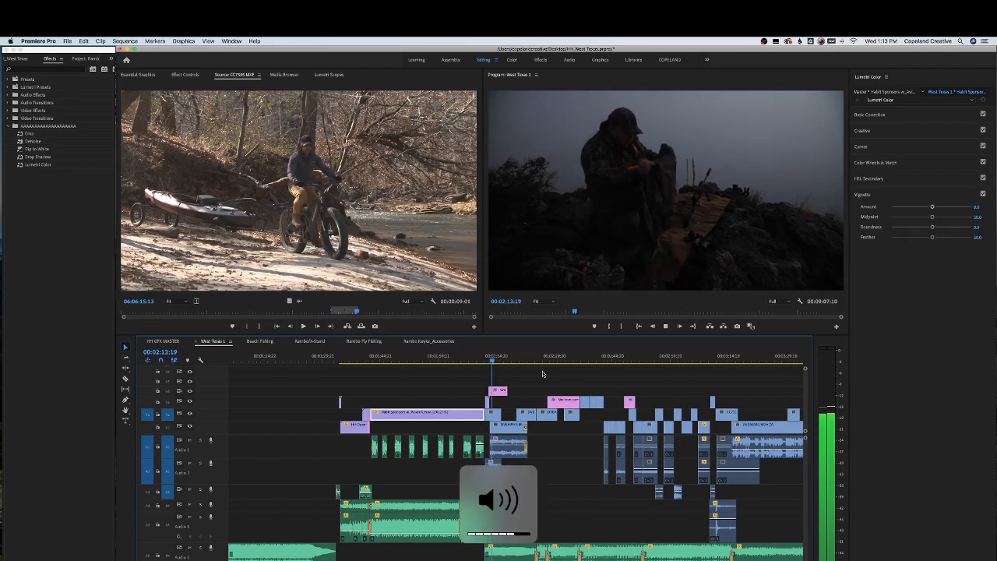
pyautogui.hscroll(2, 532, 372)
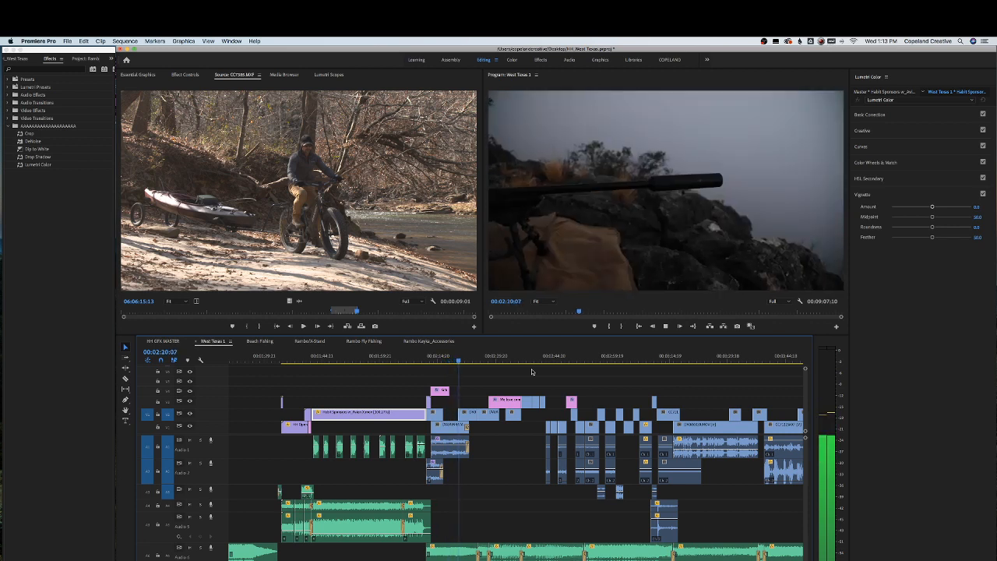
pyautogui.press('XF86AudioRaiseVolume')
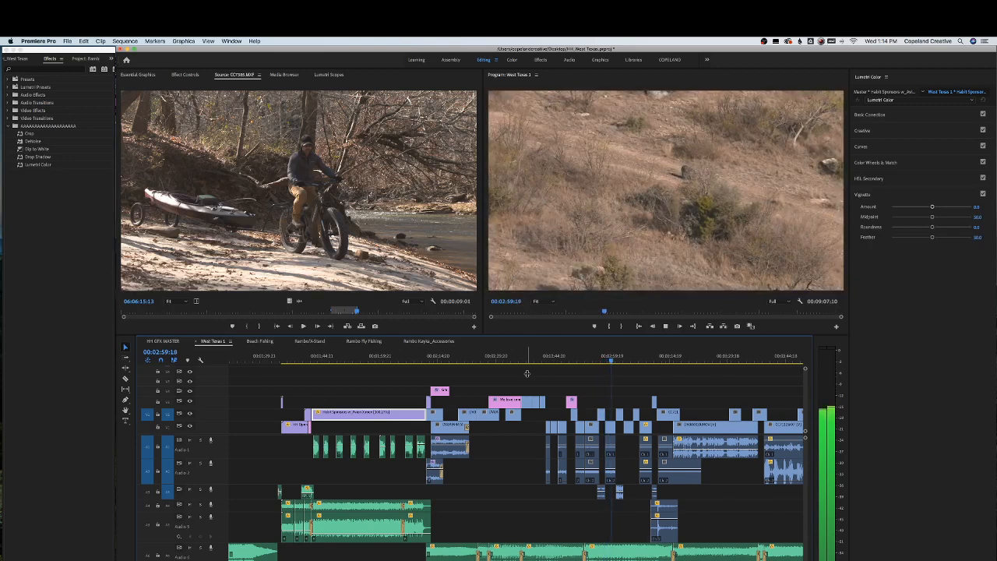
pyautogui.hscroll(5, 630, 385)
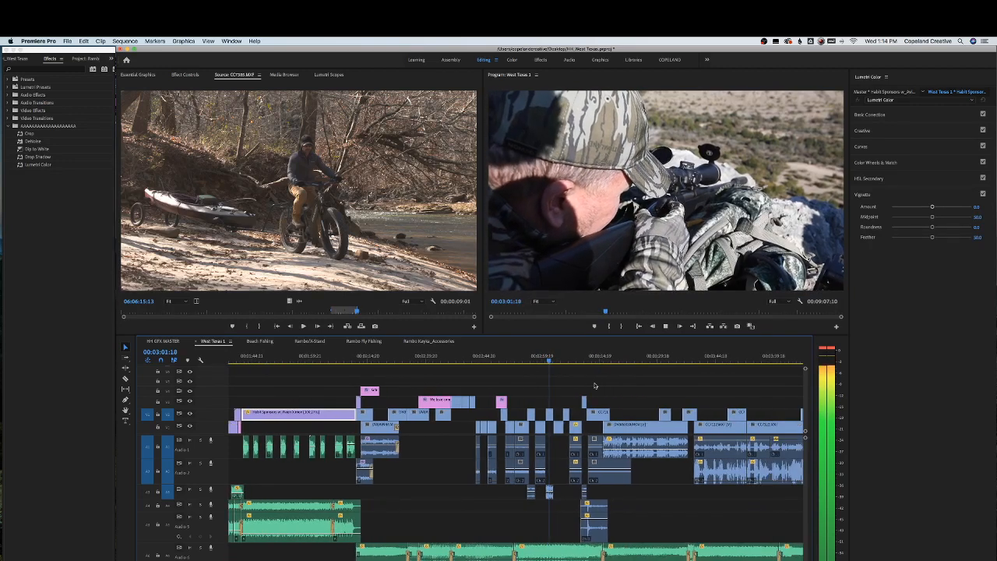
pyautogui.hscroll(4, 592, 385)
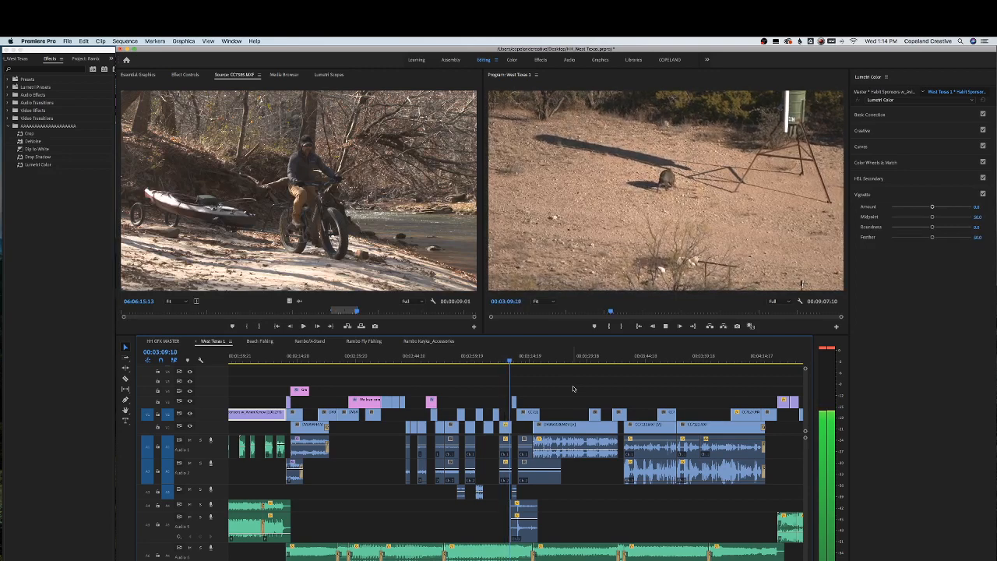
pyautogui.press('space')
# Save the project and dismiss the incoming notification
pyautogui.press('super+s')
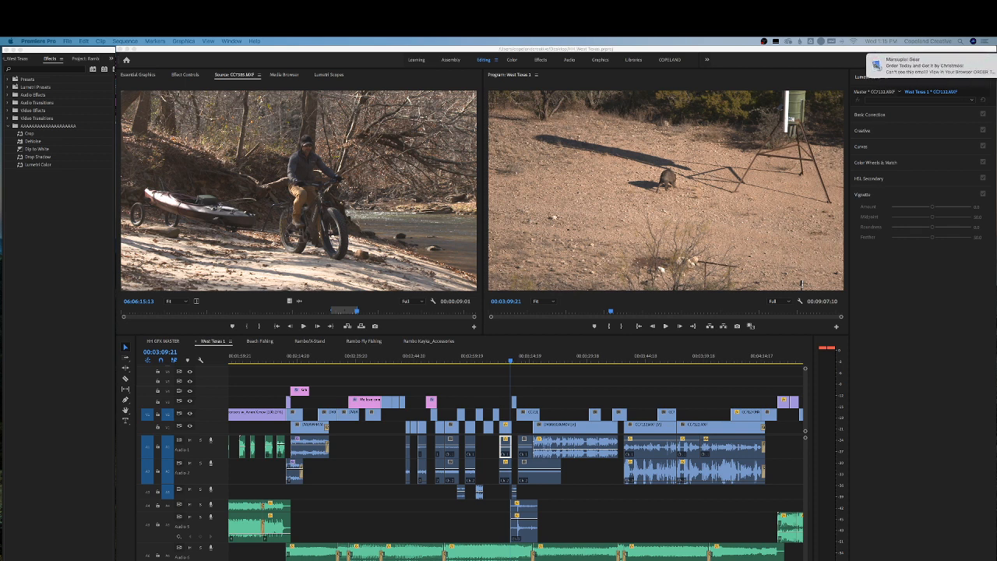
pyautogui.moveTo(935, 68)
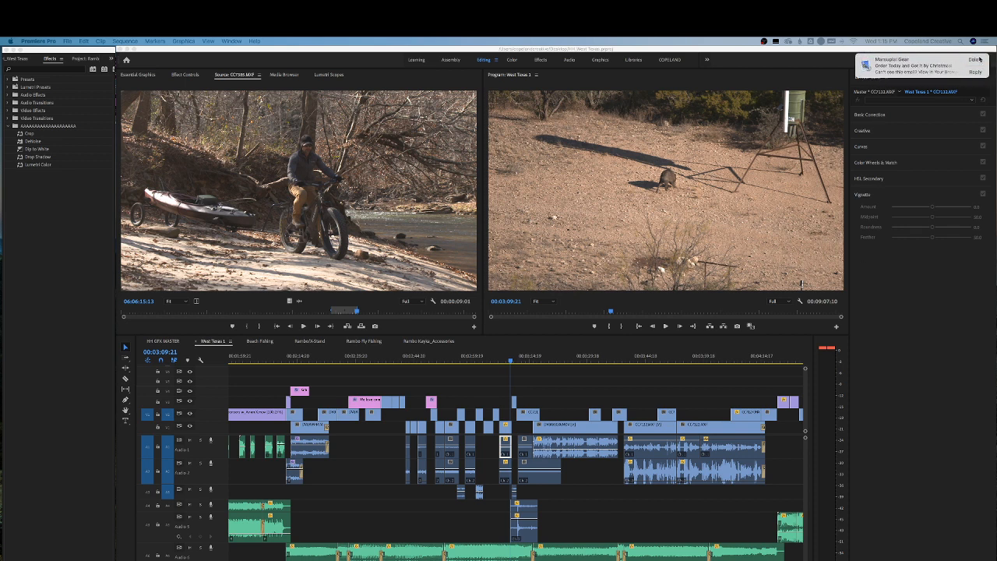
pyautogui.click(976, 60)
# Switch back to the Rambo Kayka_Accessories sequence and move the playhead to about 43 seconds
pyautogui.click(509, 356)
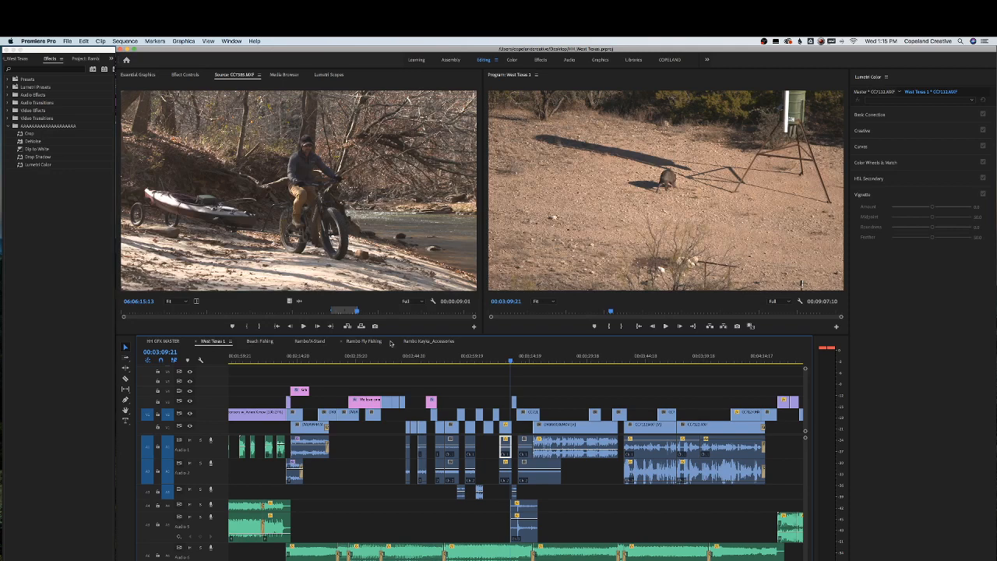
pyautogui.click(429, 341)
pyautogui.click(467, 356)
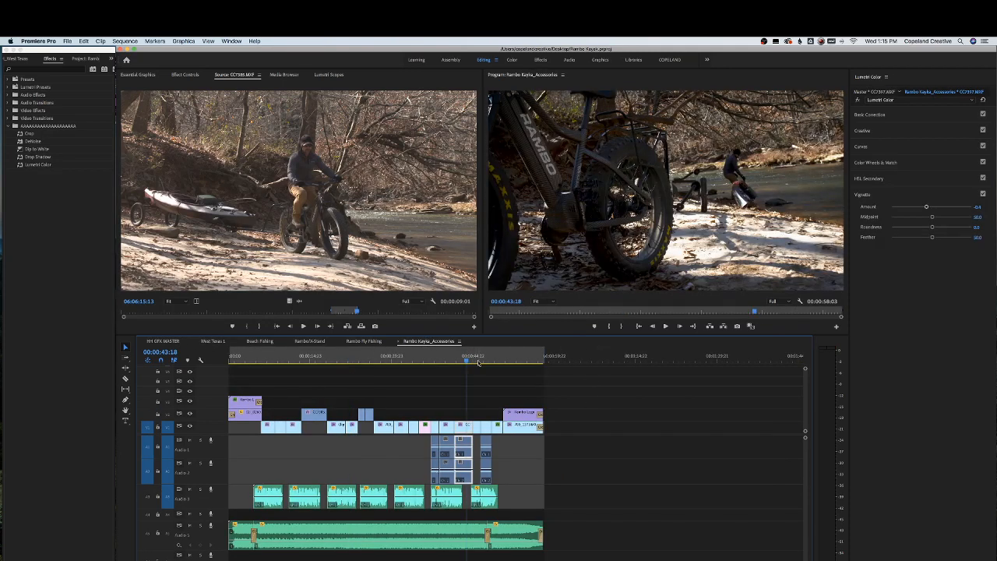
# Open the Rambo Headlight/Flashlight sequence from the project panel, fit it to the timeline, and save the project
pyautogui.click(86, 59)
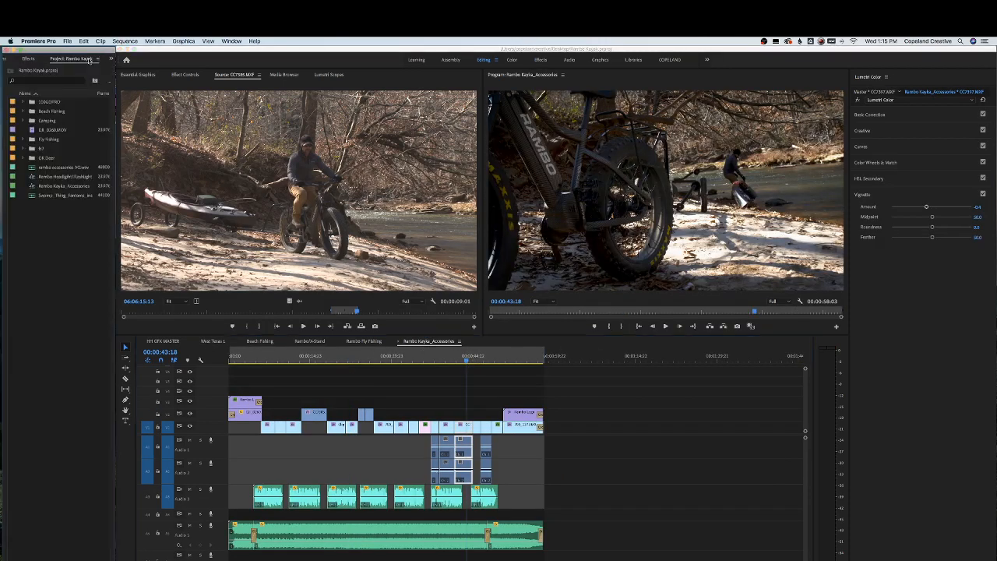
pyautogui.doubleClick(49, 179)
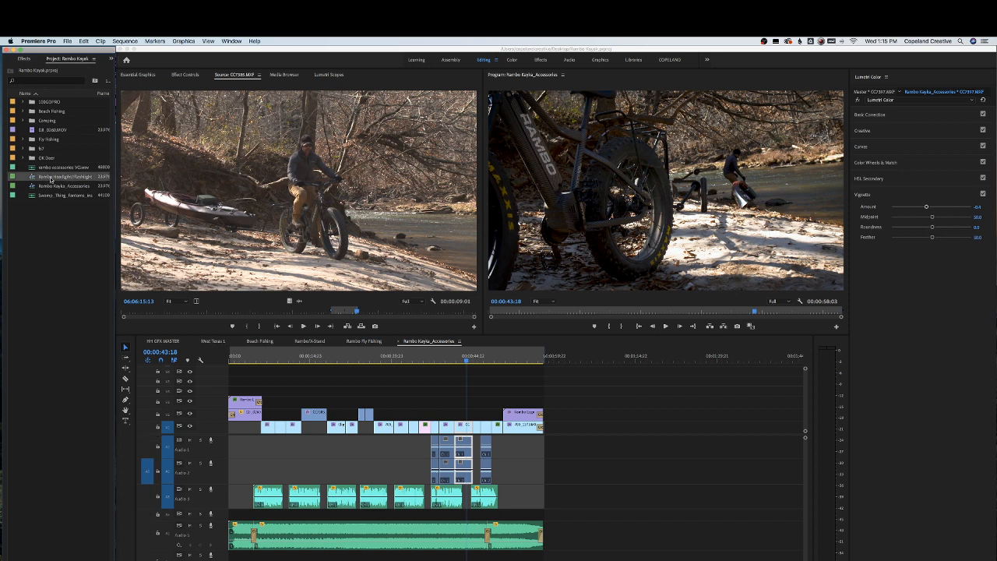
pyautogui.press('Home')
pyautogui.press('\\')
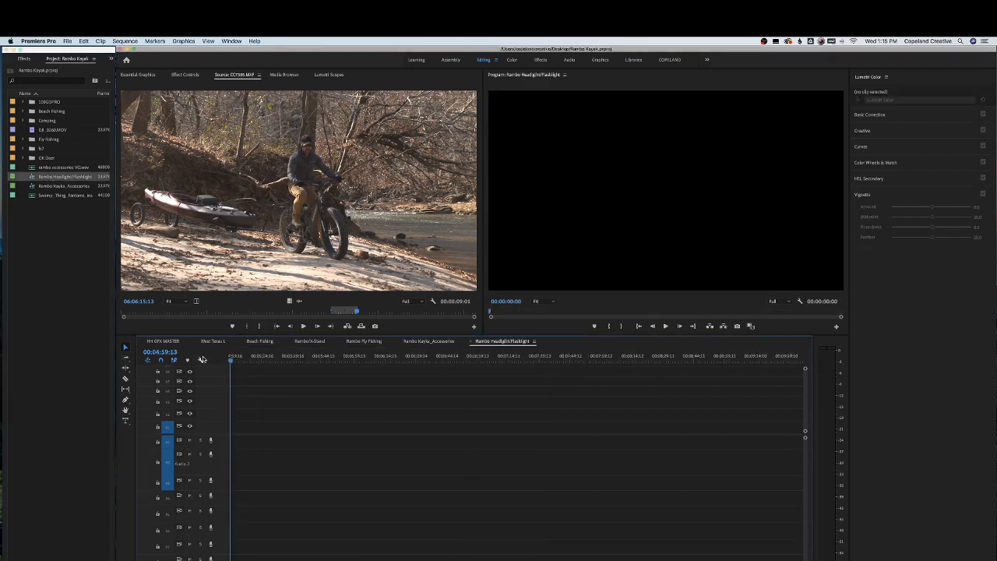
pyautogui.press('super+s')
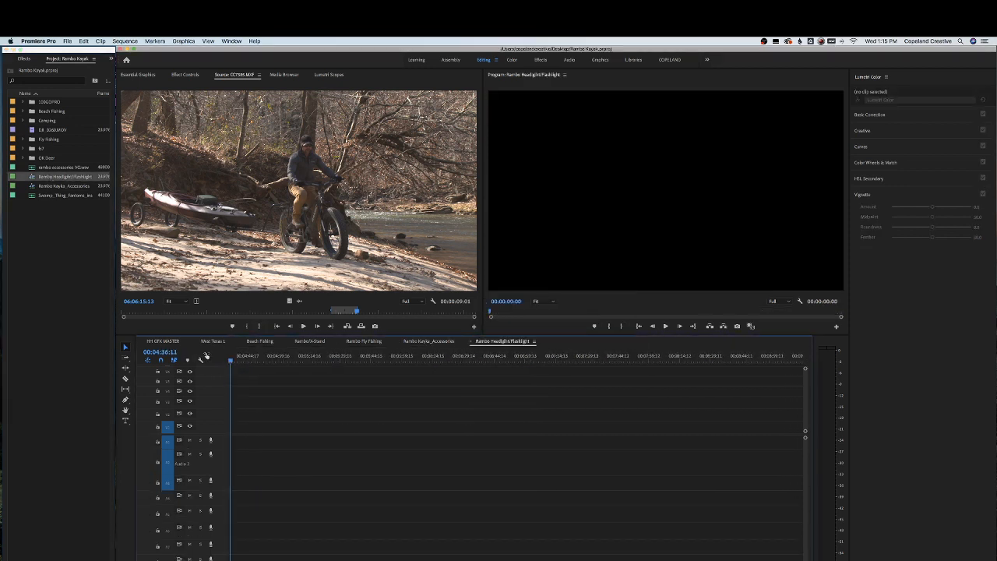
# Return the playhead to the start of the empty Headlight/Flashlight timeline and save the project again
pyautogui.hscroll(-10, 257, 359)
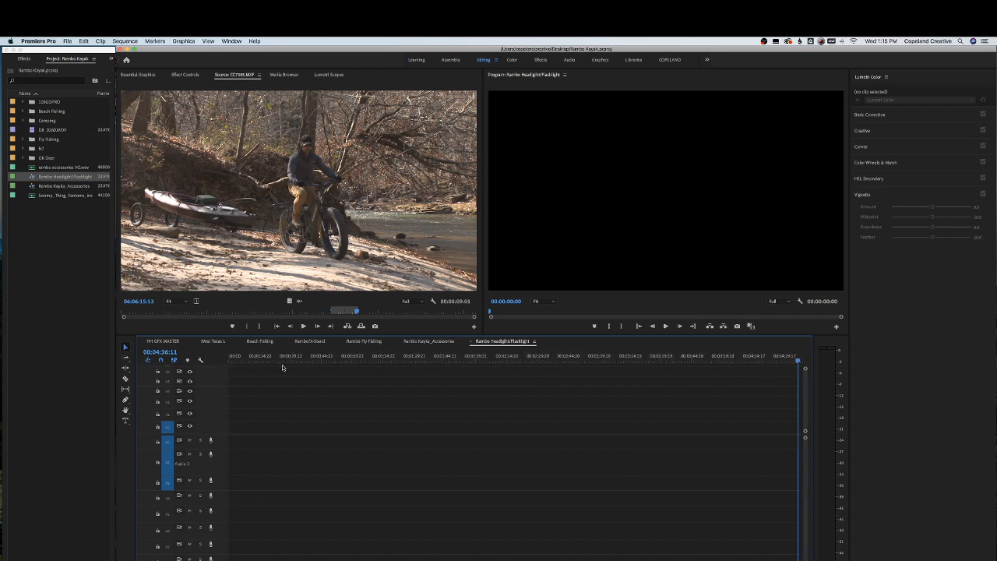
pyautogui.click(260, 357)
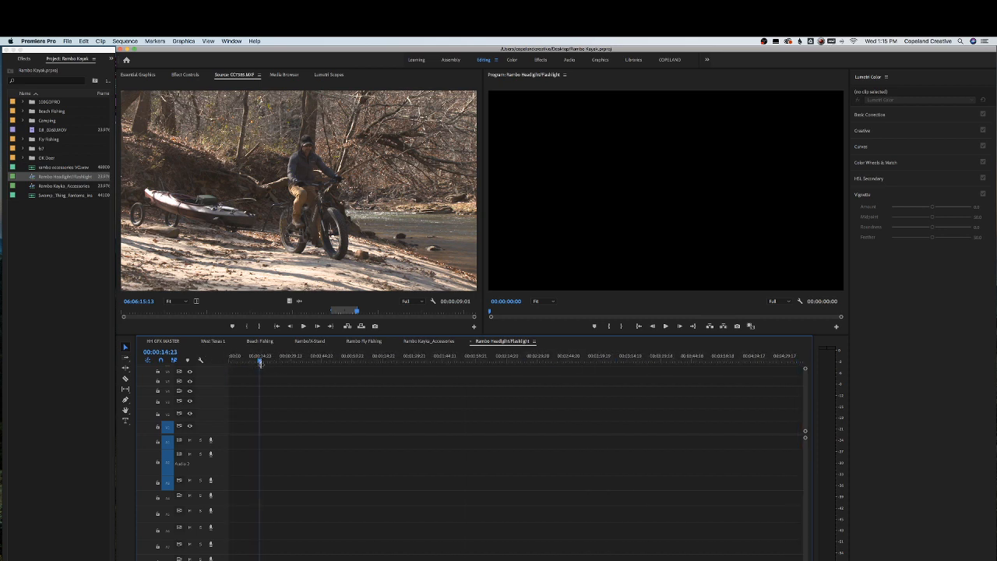
pyautogui.press('\\')
pyautogui.press('Home')
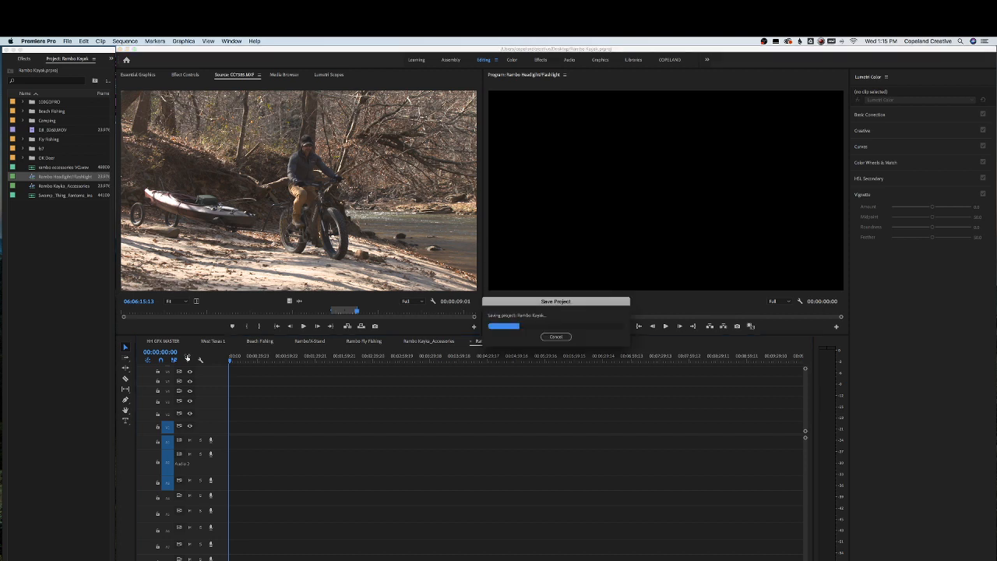
pyautogui.press('super+s')
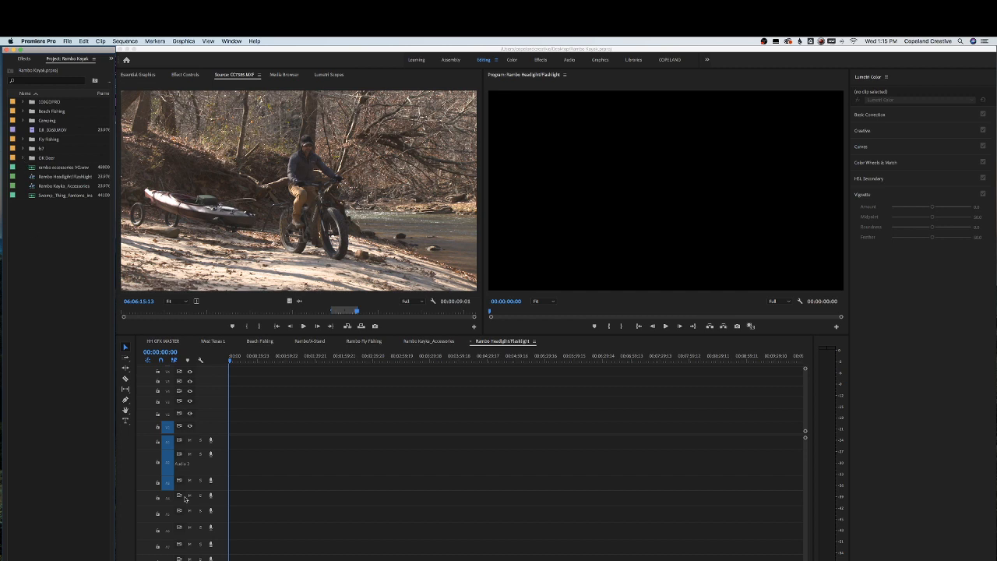
# Switch to Notes and select the Rambo Headlight script paragraph, then return to Premiere Pro
pyautogui.click(338, 557)
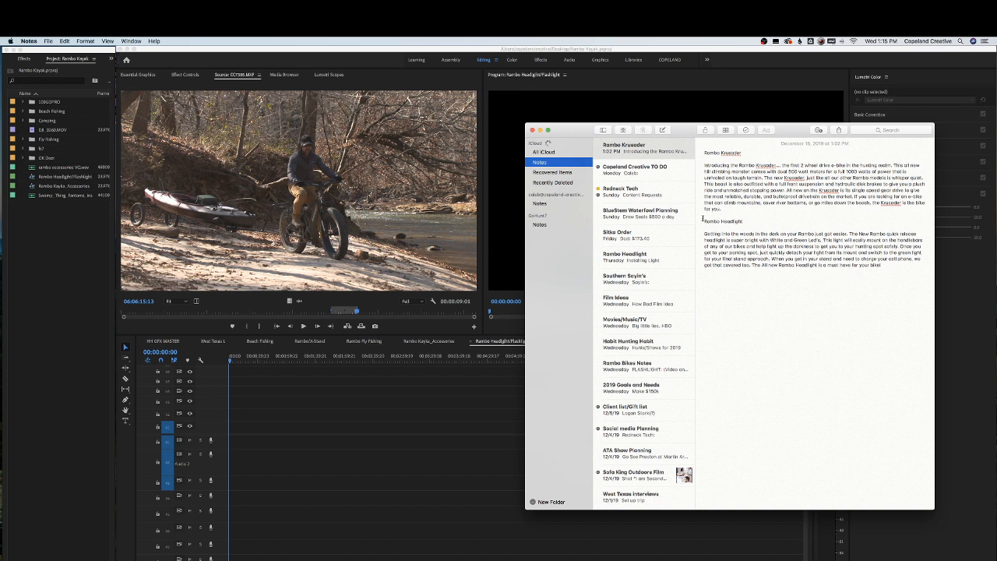
pyautogui.moveTo(704, 221); pyautogui.dragTo(900, 279)
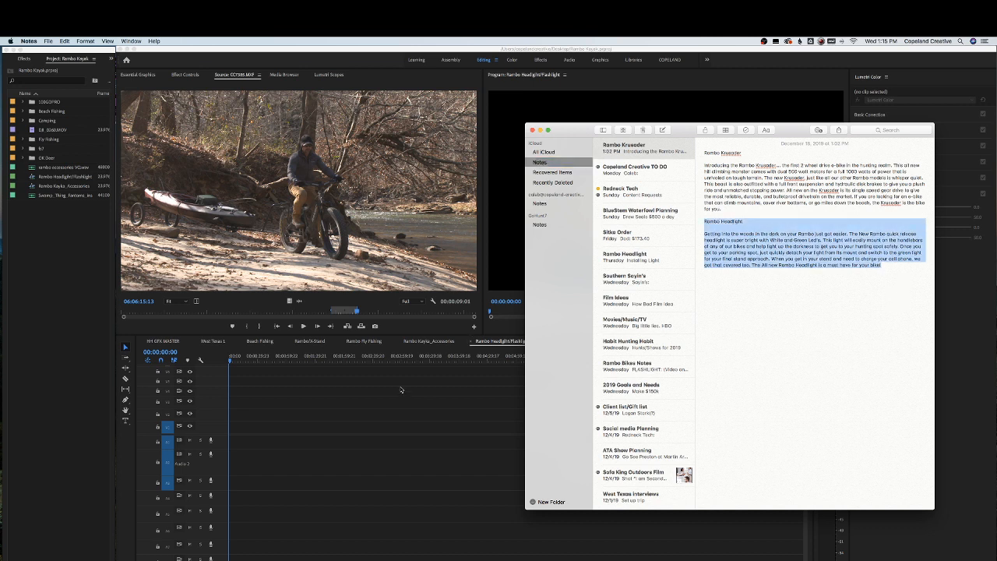
pyautogui.click(430, 413)
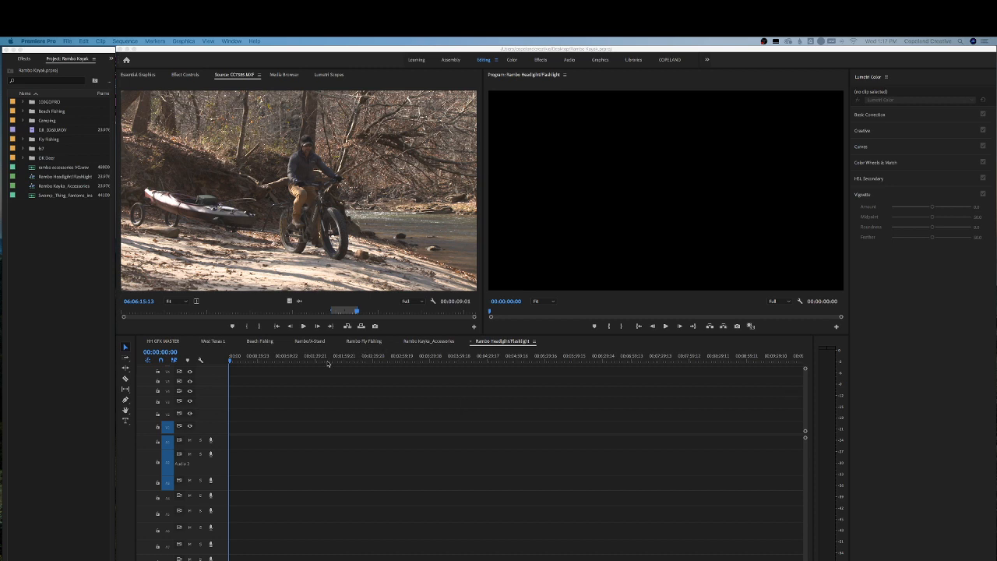
# Save the project and expand the B7 folder and its Clip subfolder in the project panel
pyautogui.click(258, 361)
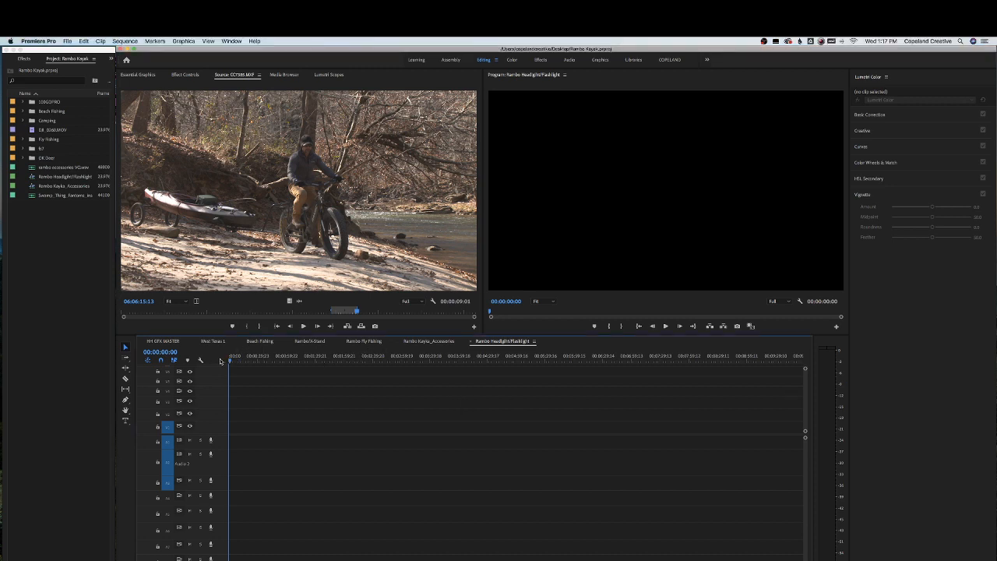
pyautogui.press('super+s')
pyautogui.click(52, 267)
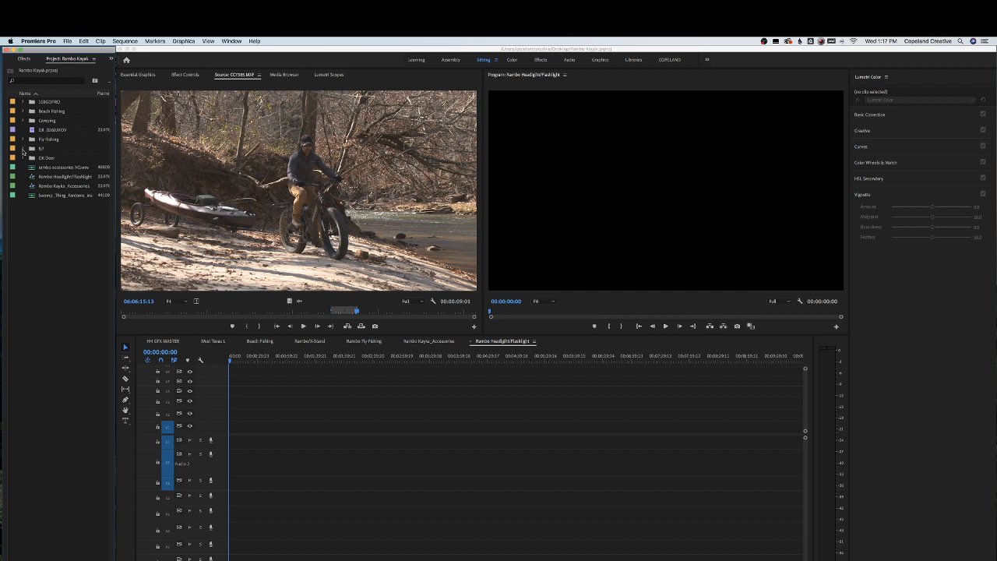
pyautogui.click(22, 149)
pyautogui.click(32, 158)
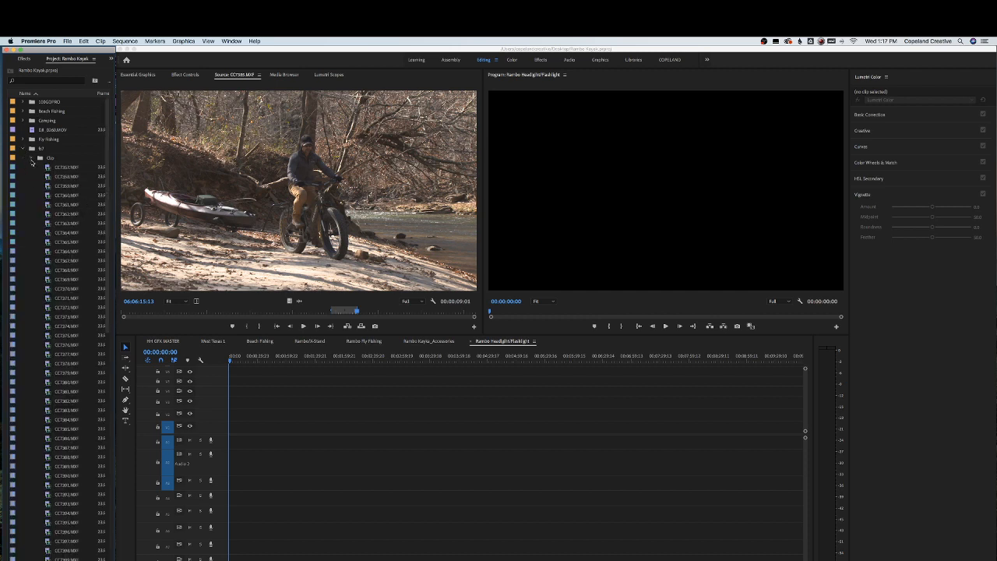
# Open successive clips from the Clip folder in the Source Monitor to preview the raw headlight footage
pyautogui.scroll(-5, 62, 230)
pyautogui.doubleClick(64, 232)
pyautogui.scroll(-3, 62, 229)
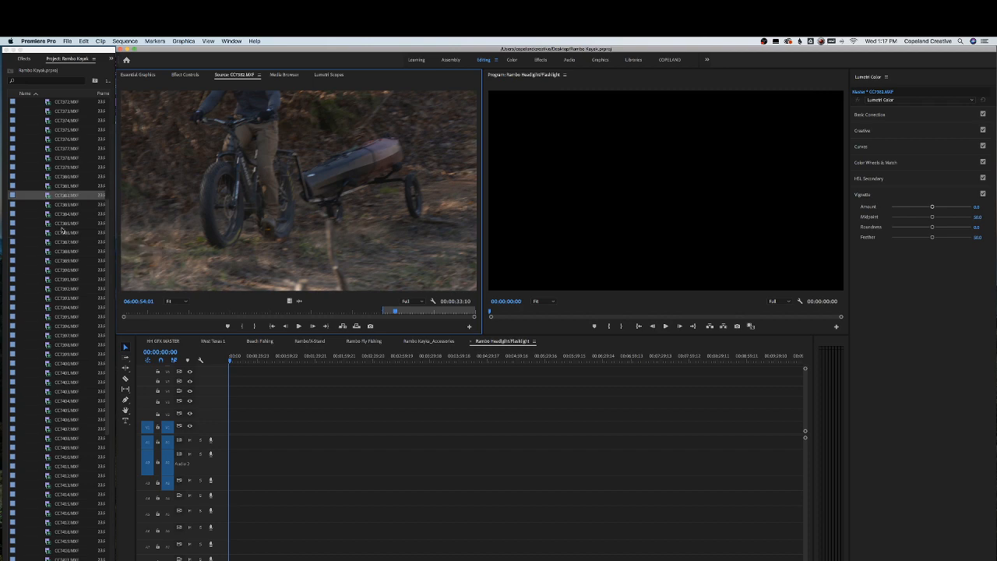
pyautogui.doubleClick(64, 223)
pyautogui.scroll(-2, 63, 225)
pyautogui.doubleClick(64, 217)
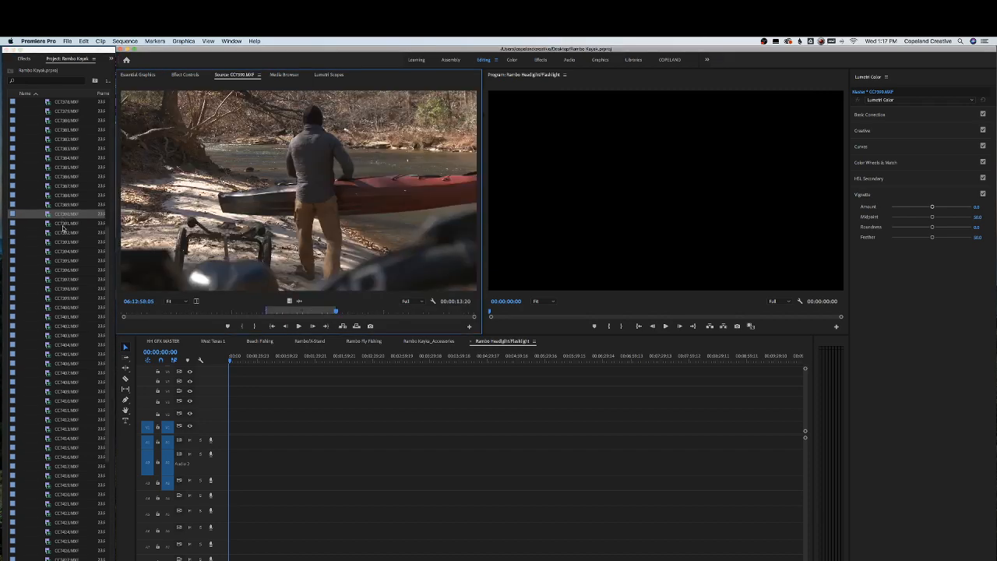
pyautogui.doubleClick(64, 223)
pyautogui.doubleClick(63, 233)
pyautogui.doubleClick(63, 242)
pyautogui.doubleClick(63, 252)
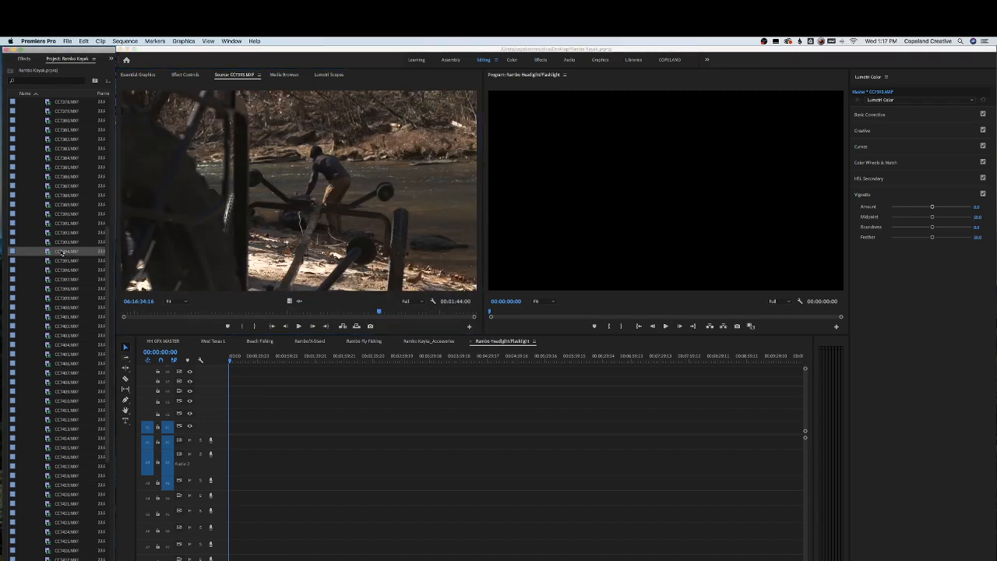
pyautogui.doubleClick(63, 261)
pyautogui.doubleClick(63, 270)
pyautogui.doubleClick(64, 280)
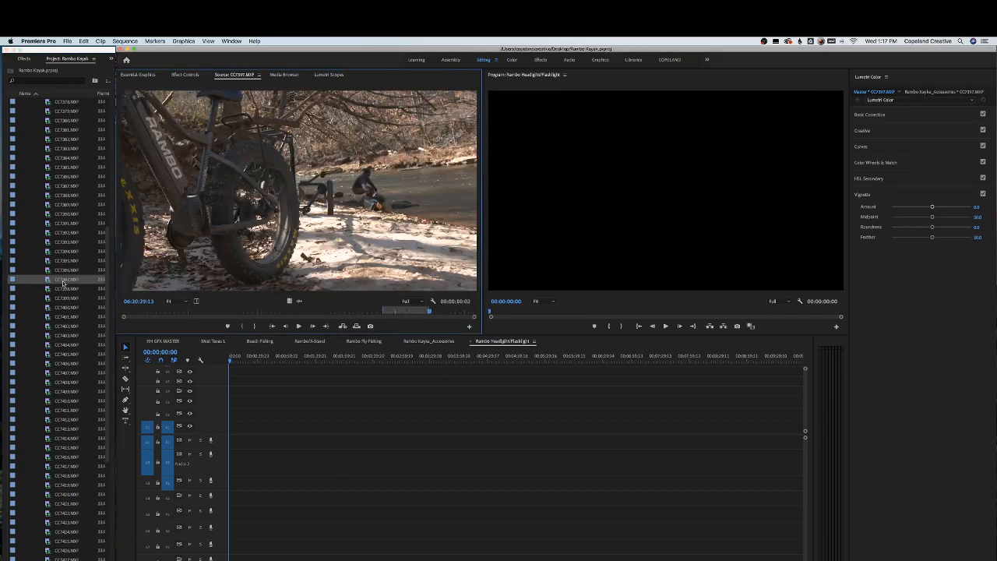
pyautogui.doubleClick(63, 289)
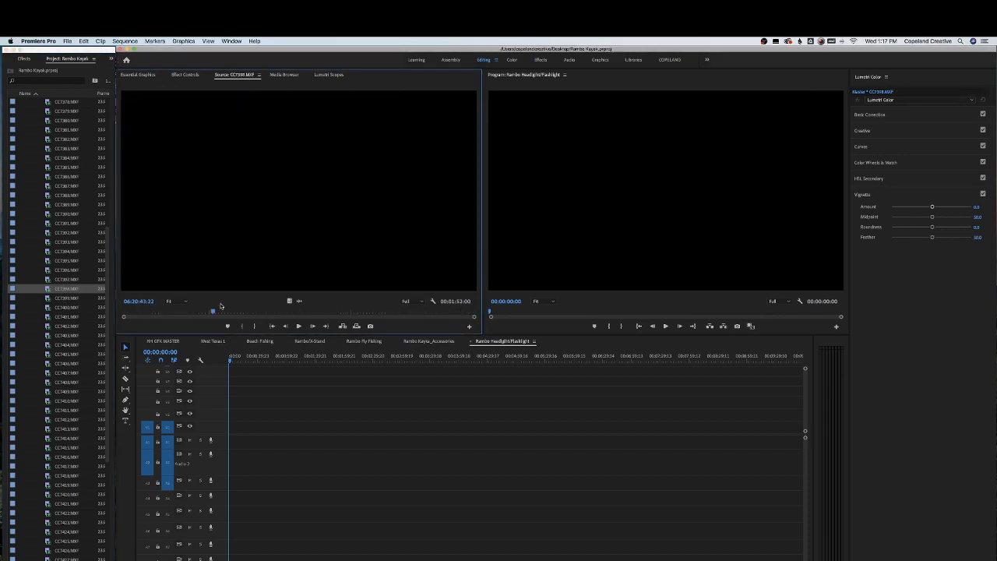
pyautogui.doubleClick(57, 300)
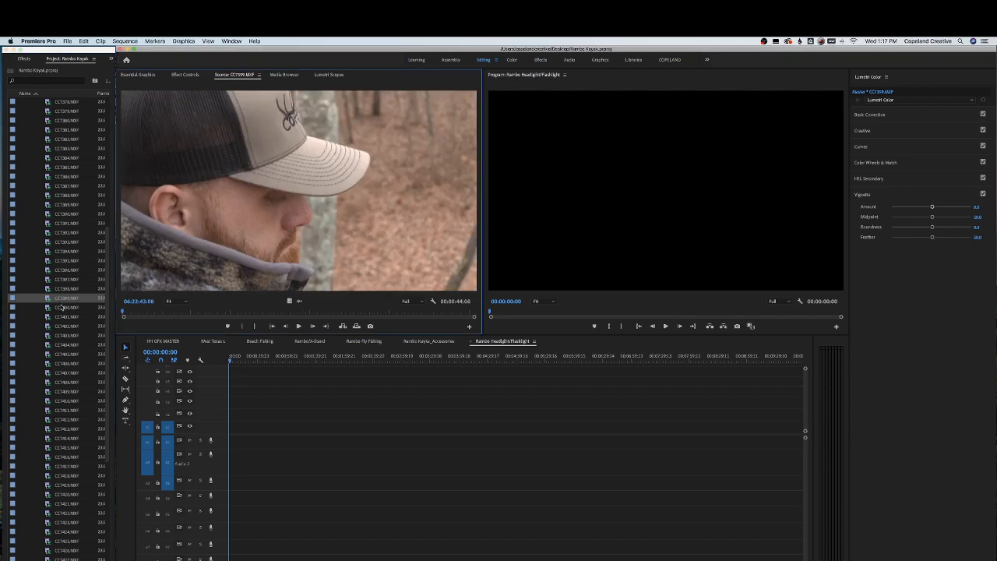
# Scrub through the CC7399.MXF clip in the Source Monitor and scroll further down the clip list
pyautogui.moveTo(137, 312); pyautogui.dragTo(177, 310)
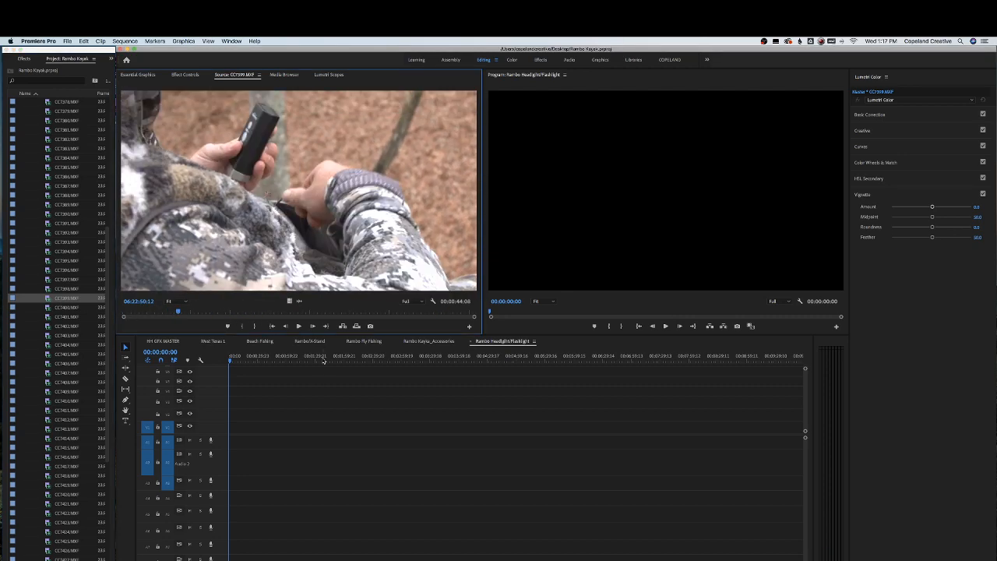
pyautogui.click(204, 359)
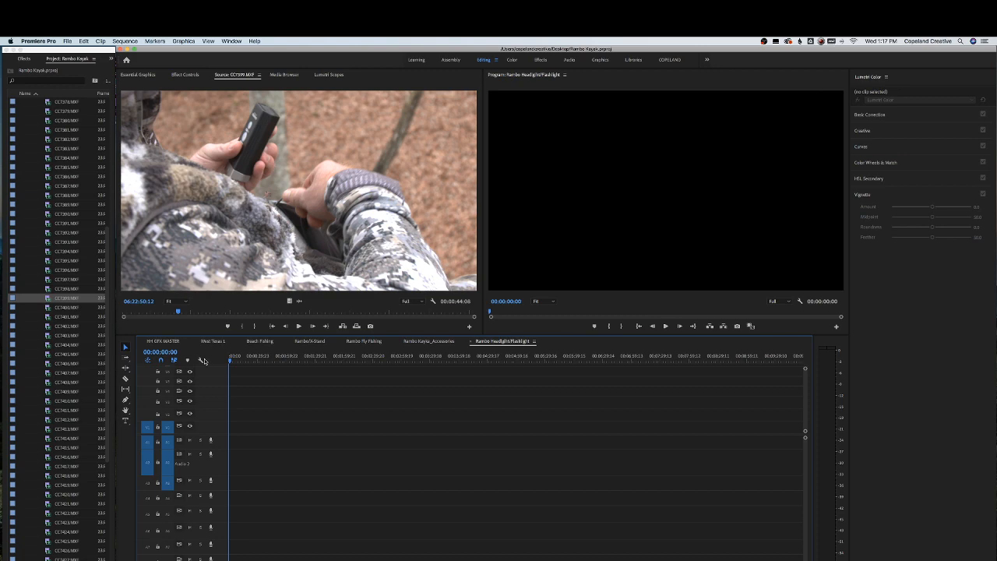
pyautogui.click(274, 356)
pyautogui.moveTo(160, 310); pyautogui.dragTo(222, 312)
pyautogui.scroll(-8, 70, 306)
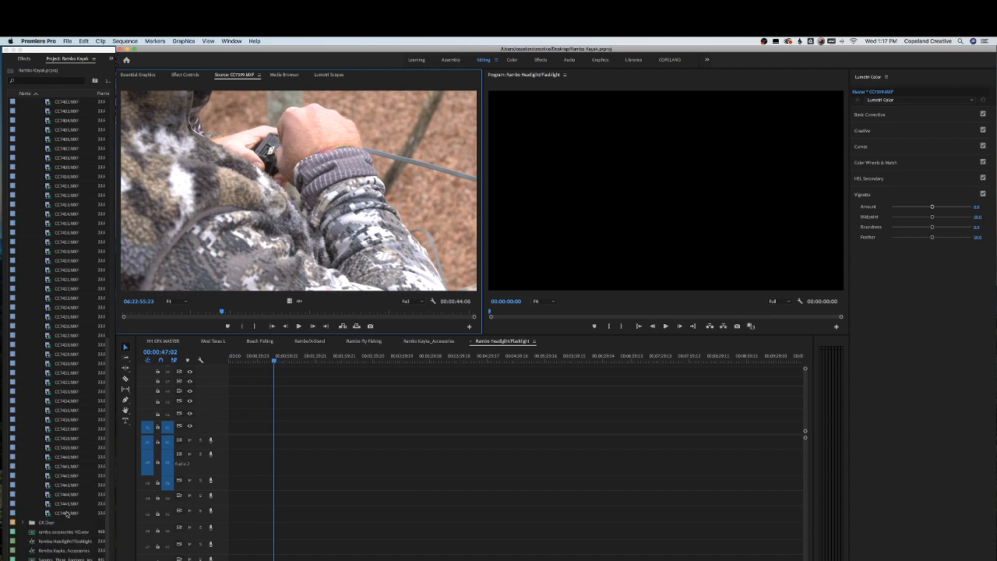
# Select the range of clips from CC7399.MXF downward in the Clip folder and label them Mango
pyautogui.moveTo(67, 513); pyautogui.dragTo(68, 383)
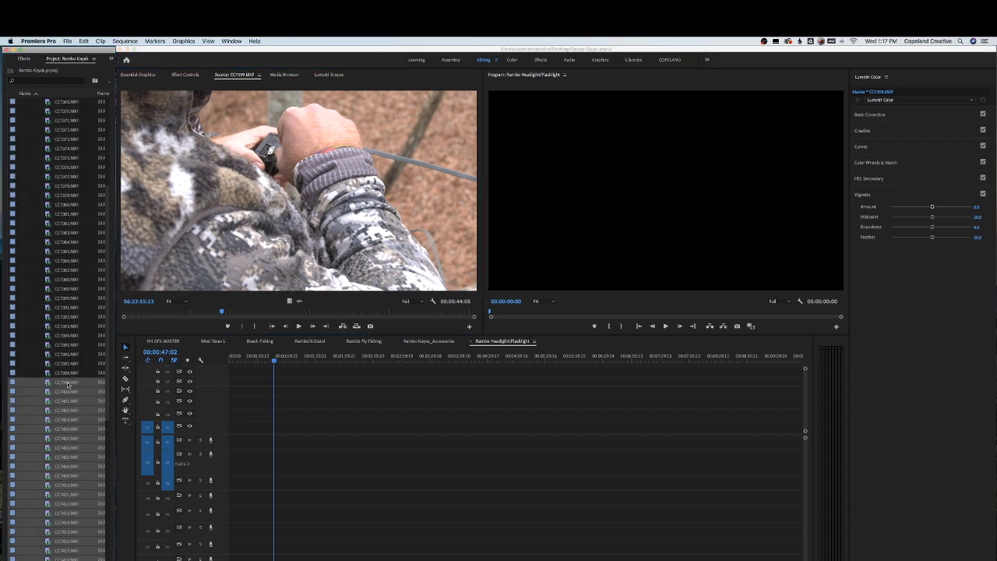
pyautogui.rightClick(68, 383)
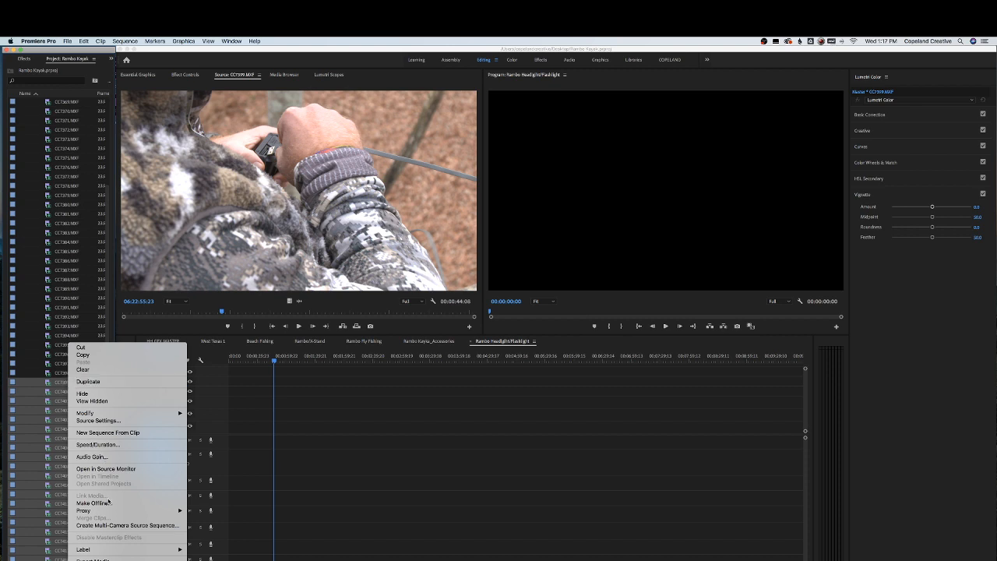
pyautogui.moveTo(130, 552)
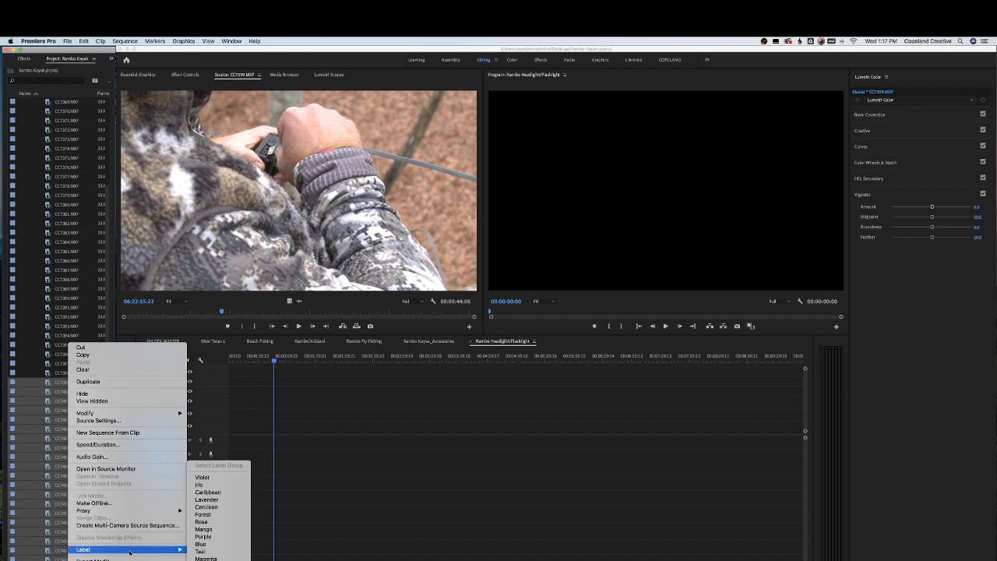
pyautogui.click(217, 534)
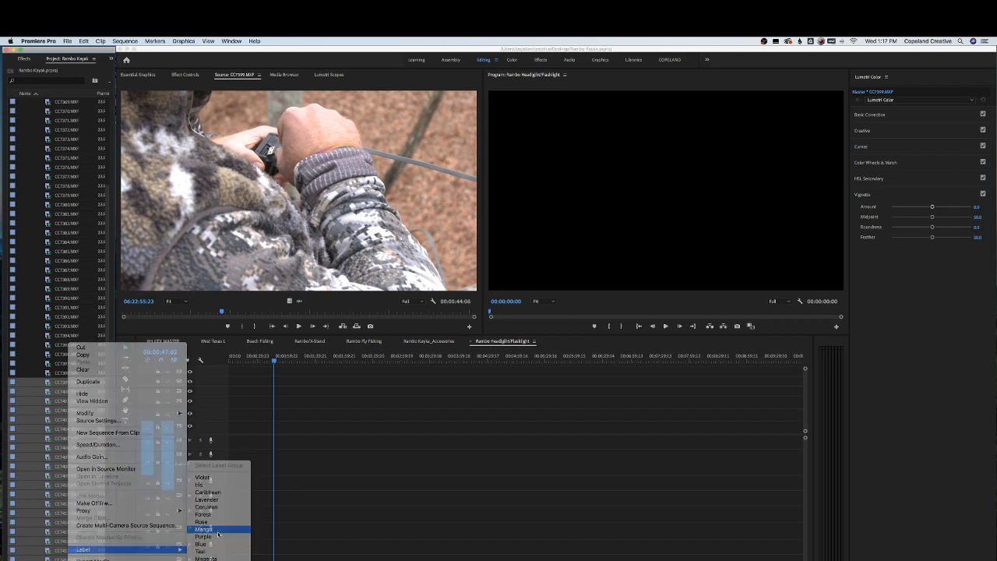
# Open the Mango-labelled clips one after another in the Source Monitor to preview the footage
pyautogui.doubleClick(50, 392)
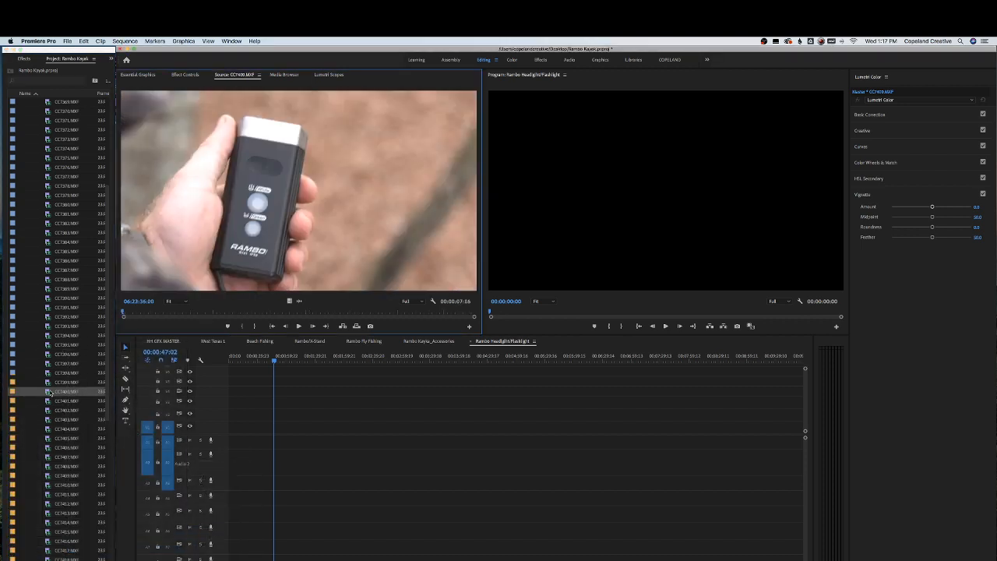
pyautogui.doubleClick(58, 399)
pyautogui.scroll(-1, 59, 398)
pyautogui.doubleClick(61, 400)
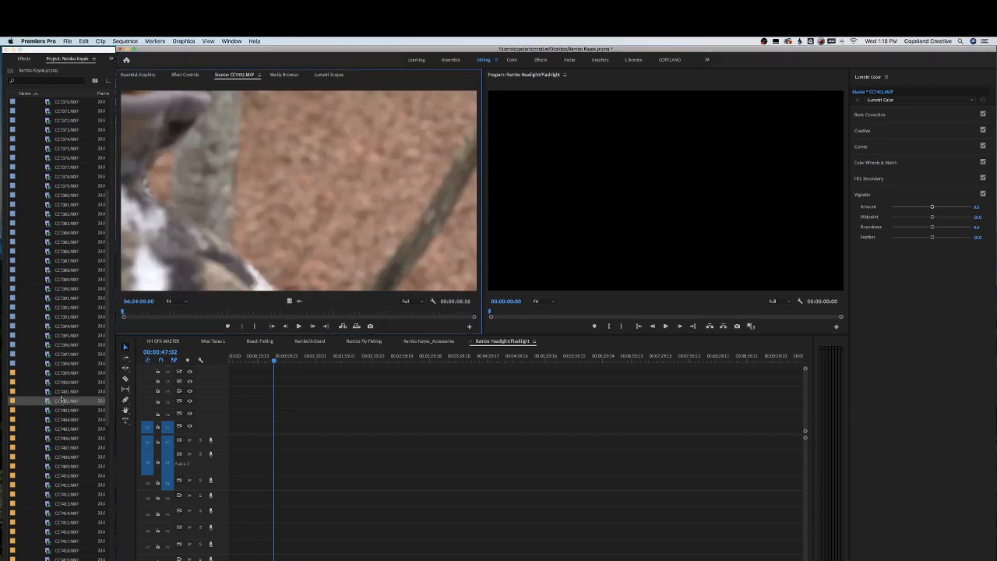
pyautogui.scroll(-4, 61, 399)
pyautogui.doubleClick(62, 373)
pyautogui.doubleClick(64, 382)
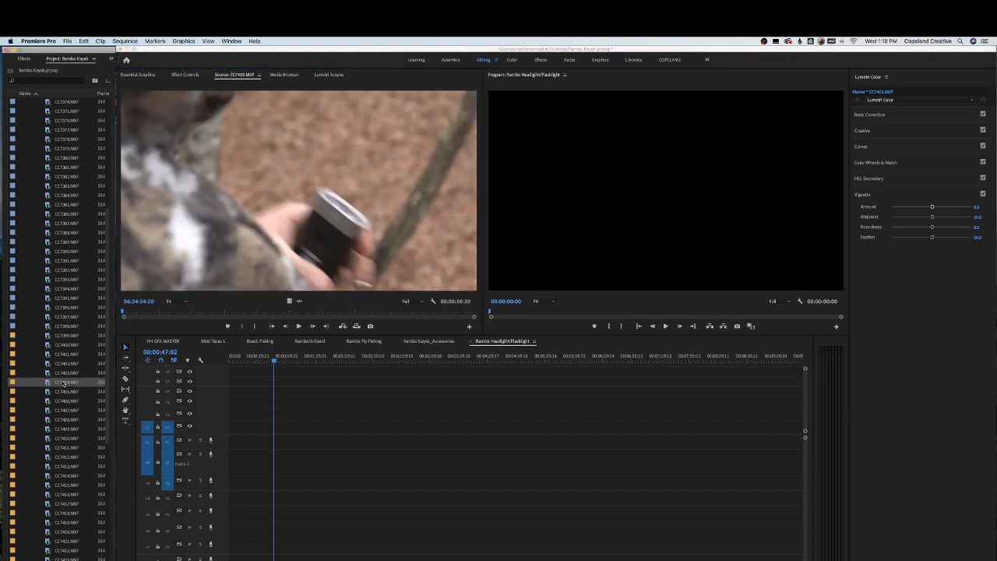
pyautogui.doubleClick(64, 392)
pyautogui.doubleClick(64, 401)
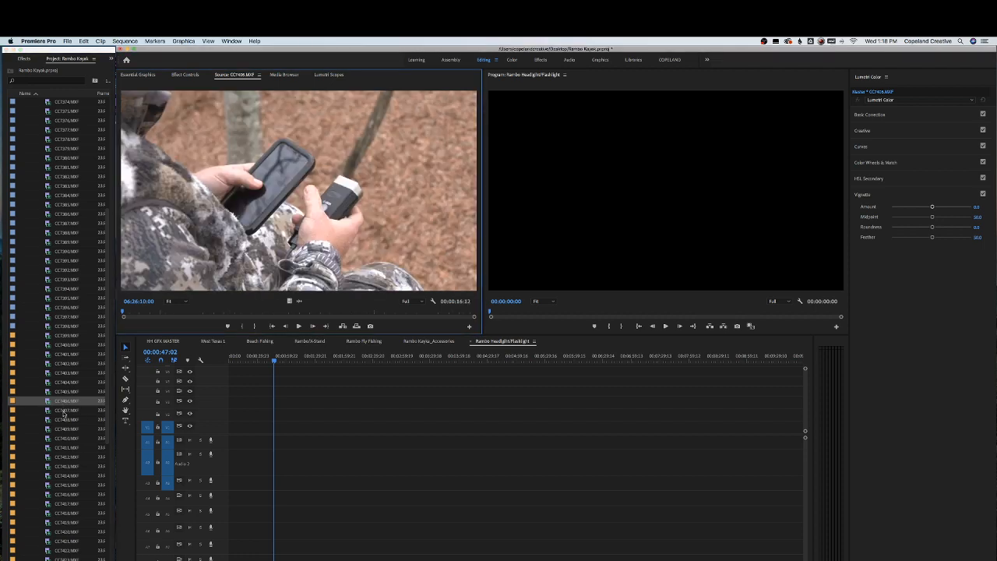
pyautogui.doubleClick(64, 411)
# Scrub through clips CC7407.MXF and CC7408.MXF in the Source Monitor and save the project
pyautogui.doubleClick(66, 401)
pyautogui.doubleClick(67, 410)
pyautogui.moveTo(134, 313); pyautogui.dragTo(279, 310)
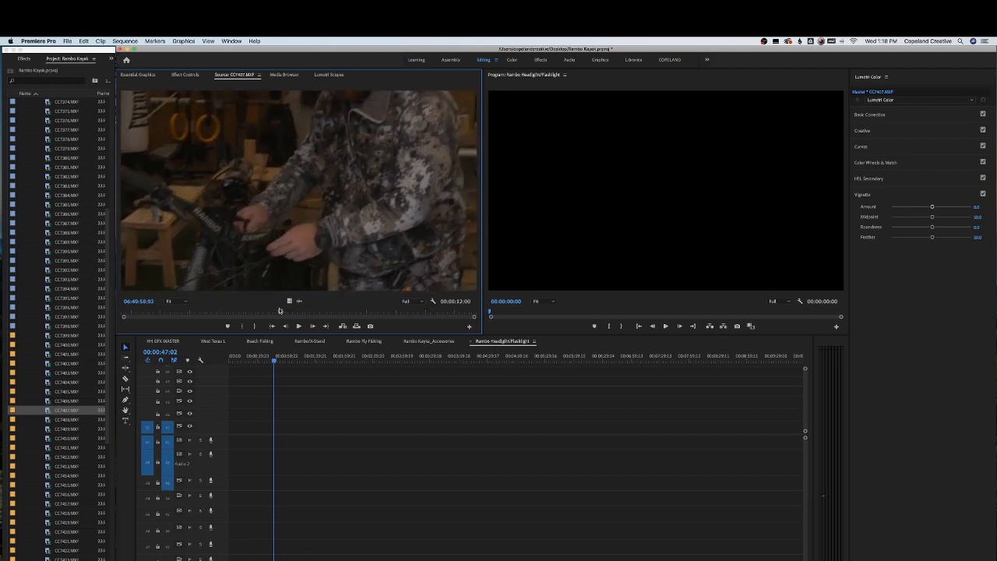
pyautogui.doubleClick(62, 419)
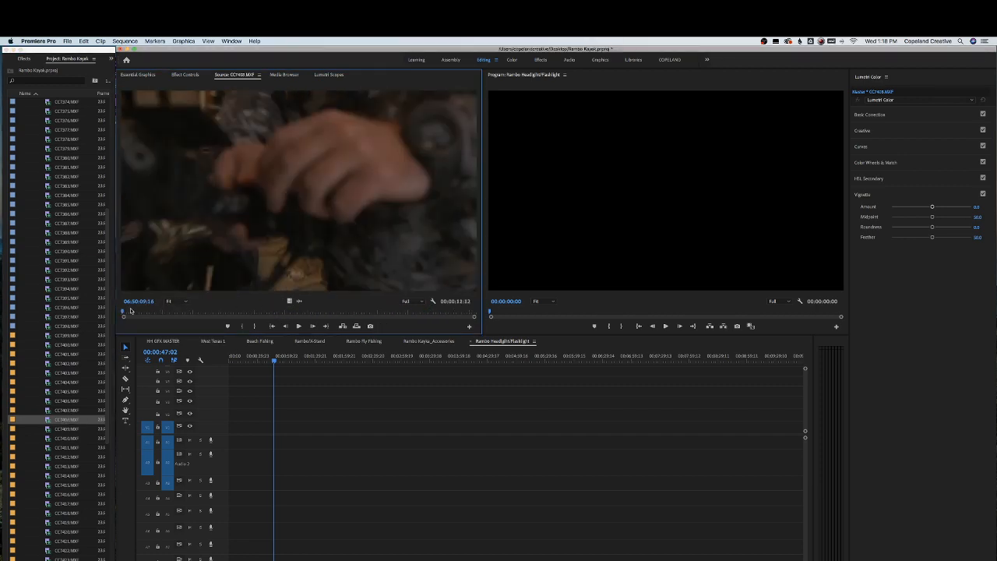
pyautogui.moveTo(130, 310); pyautogui.dragTo(313, 311)
pyautogui.press('super+s')
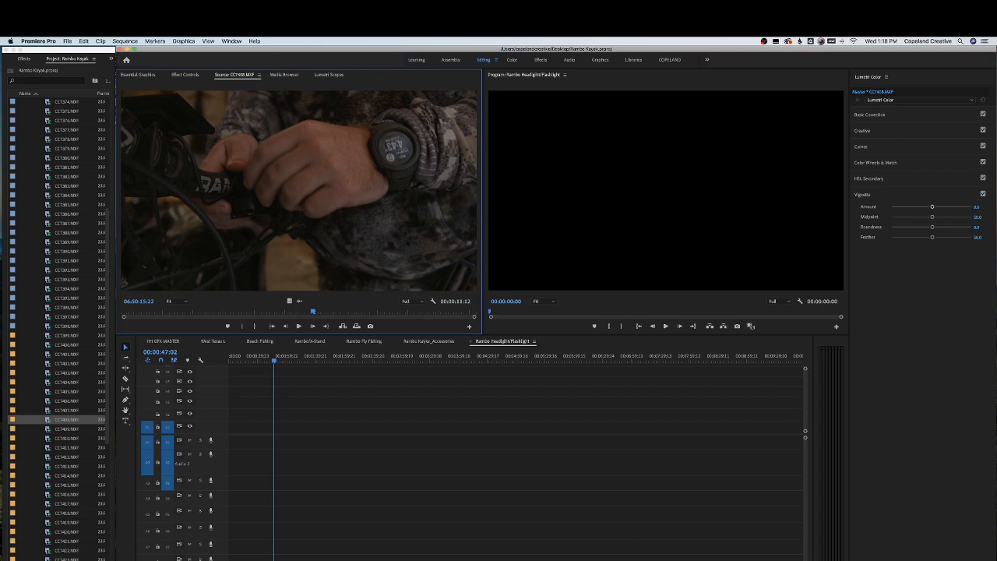
pyautogui.press('super+Tab')
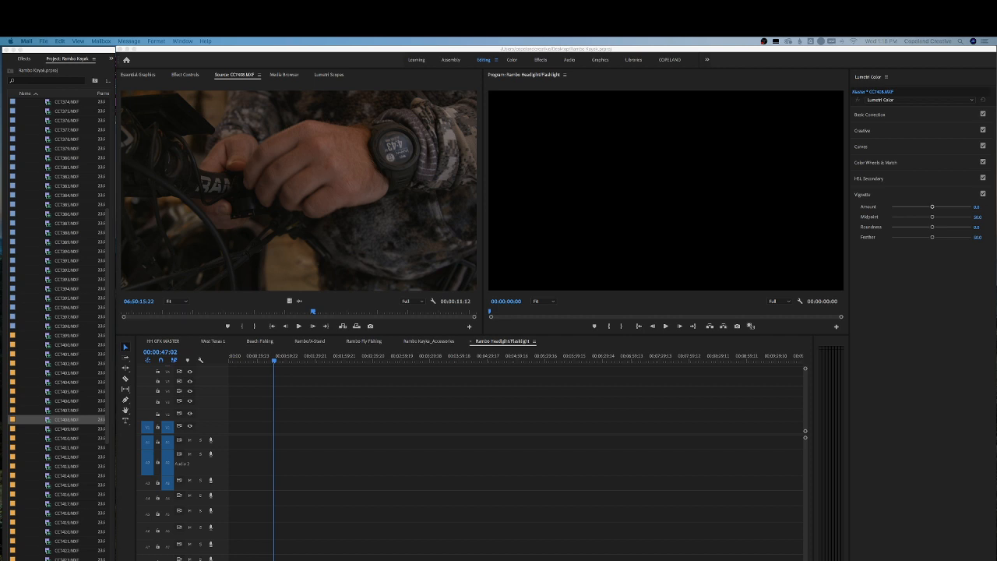
pyautogui.press('XF86AudioRaiseVolume')
pyautogui.press('XF86AudioLowerVolume')
pyautogui.press('XF86AudioLowerVolume')
pyautogui.press('XF86AudioRaiseVolume')
pyautogui.press('XF86AudioLowerVolume')
pyautogui.press('XF86AudioLowerVolume')
# Browse the instrumental tracks in the Finder Music folder, previewing several with Quick Look
pyautogui.moveTo(556, 559); pyautogui.dragTo(556, 147)
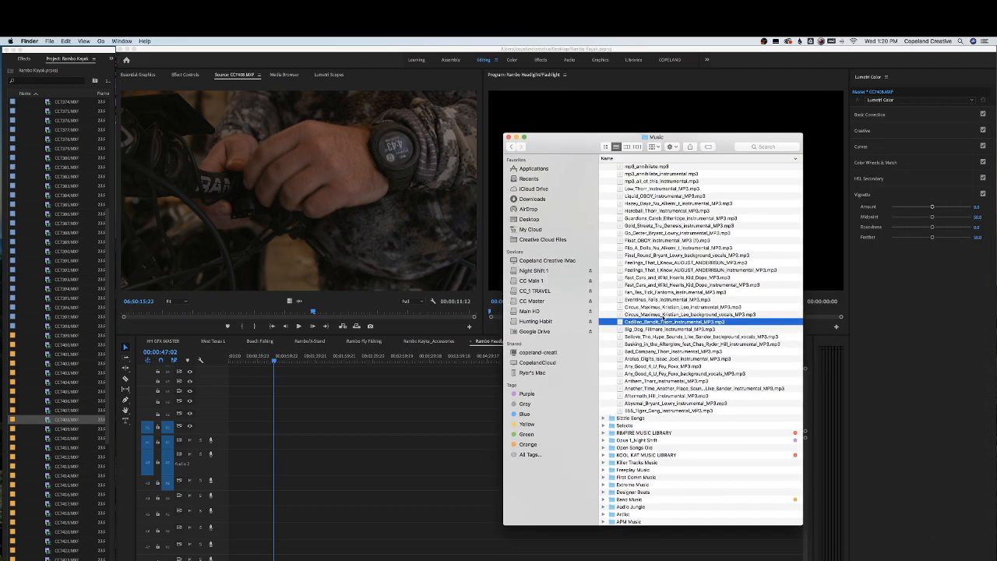
pyautogui.press('Up')
pyautogui.press('space')
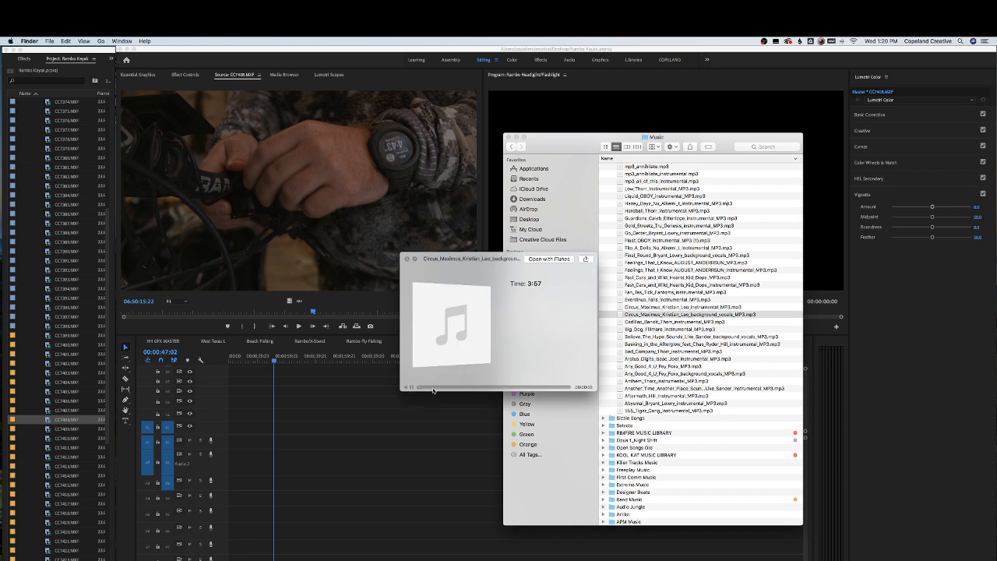
pyautogui.press('Up')
pyautogui.press('Up')
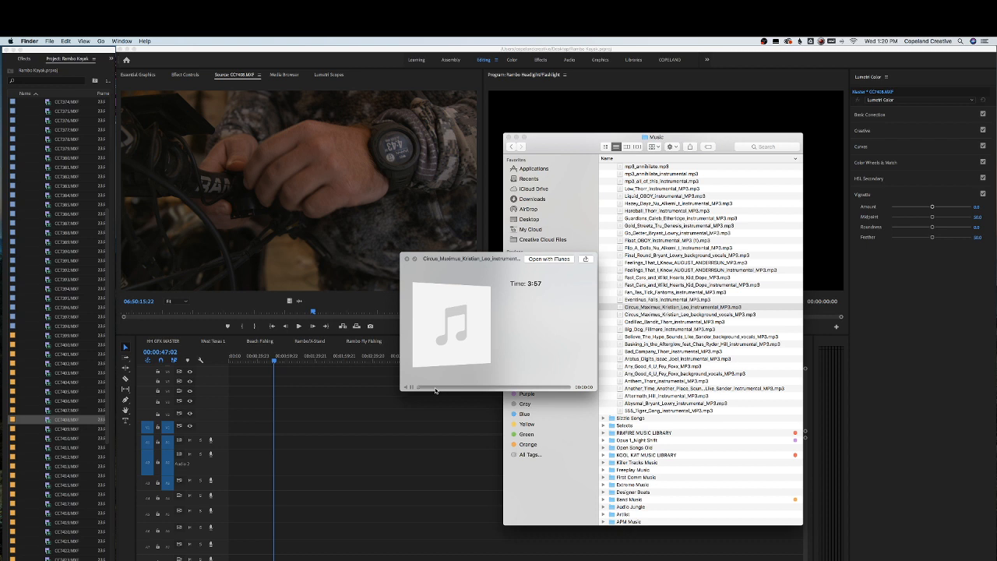
pyautogui.moveTo(423, 386); pyautogui.dragTo(456, 387)
pyautogui.press('Up')
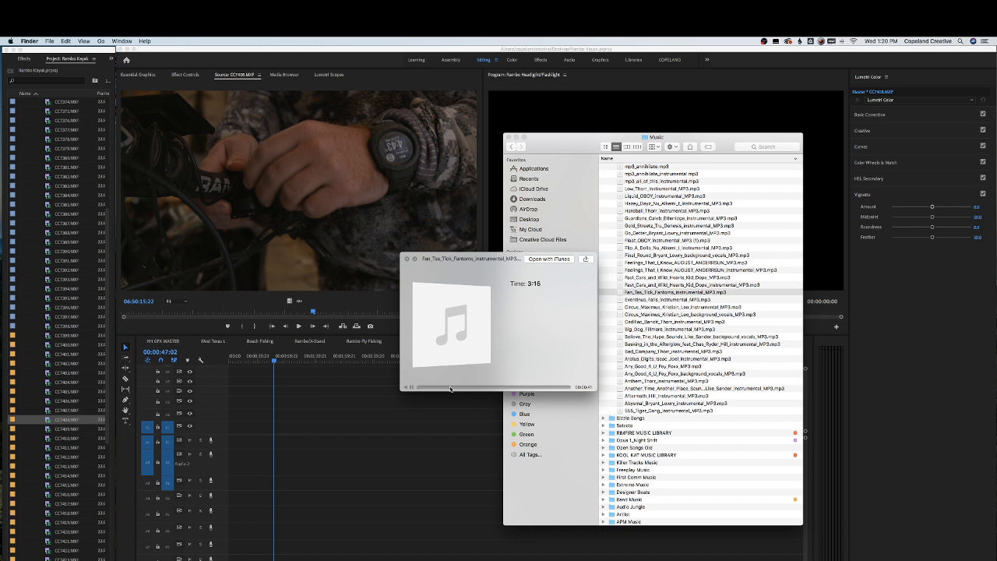
pyautogui.press('Up')
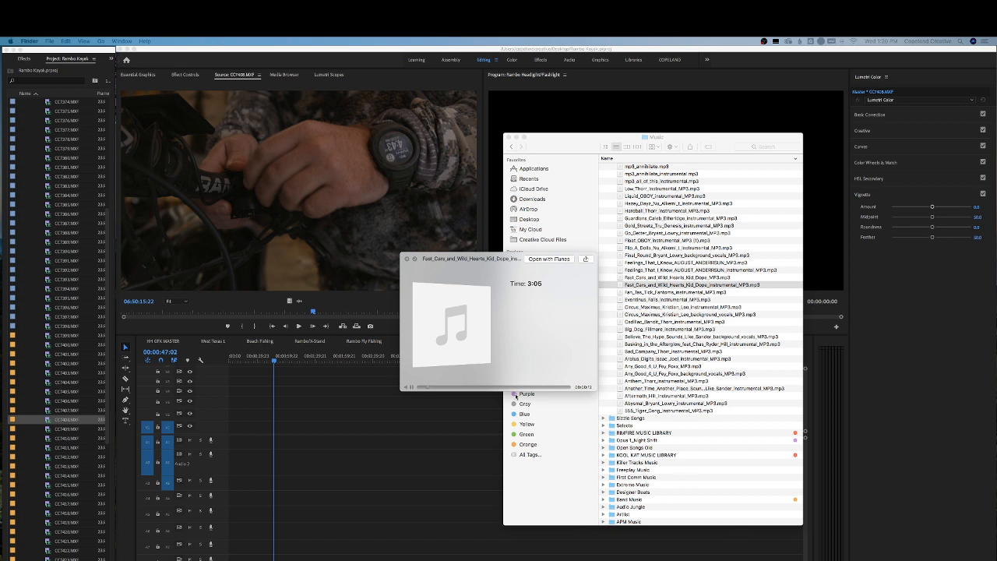
pyautogui.press('Up')
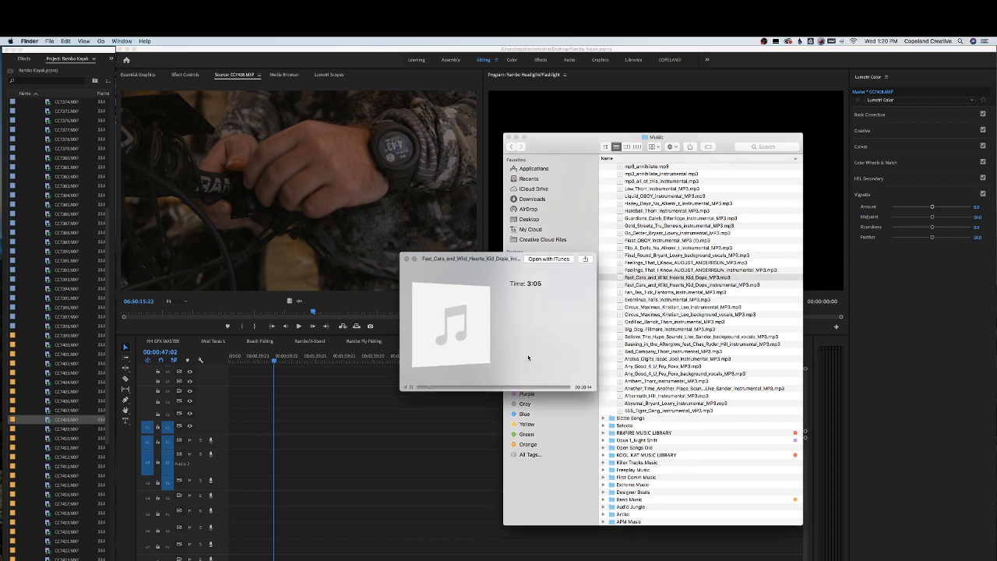
pyautogui.click(437, 387)
pyautogui.press('Down')
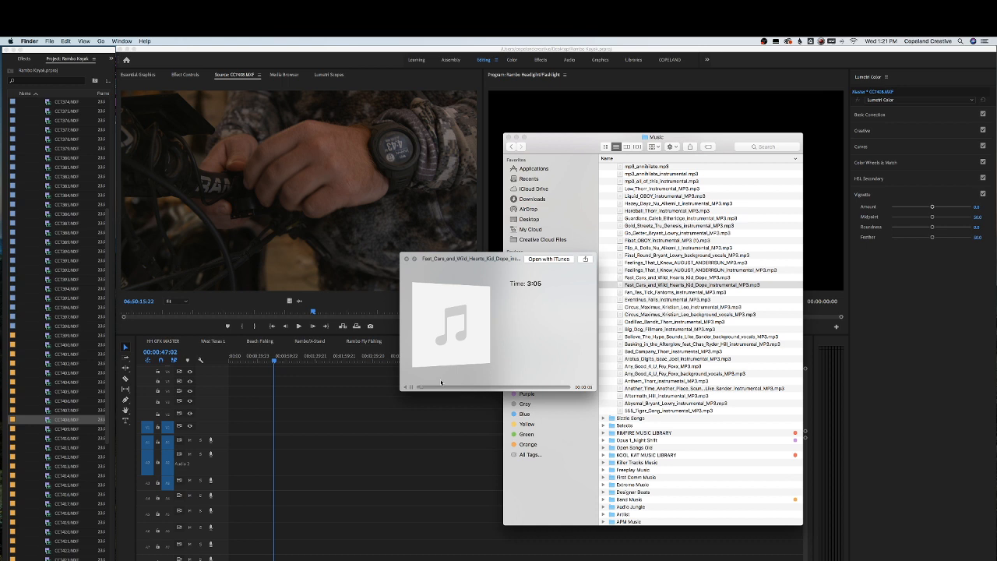
pyautogui.press('space')
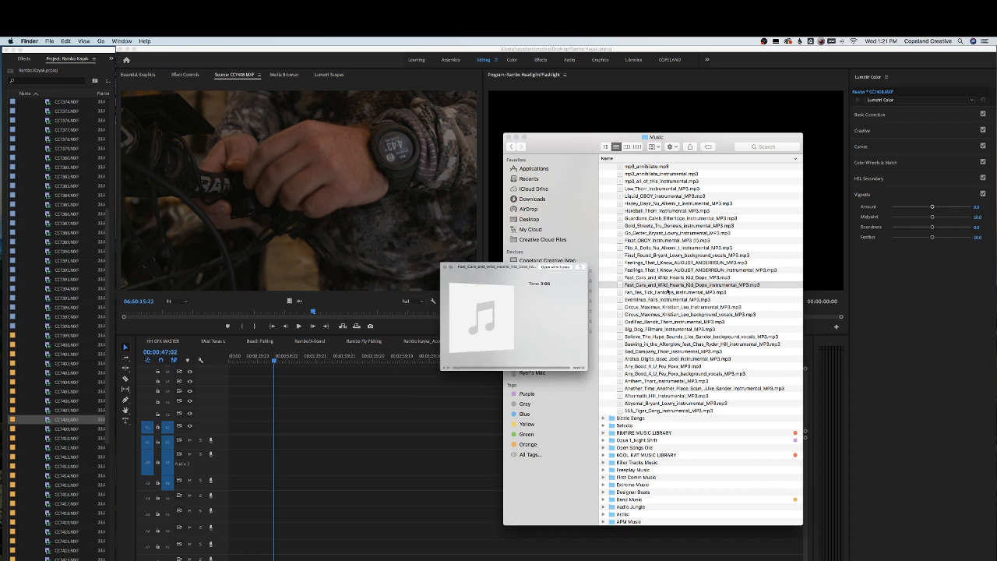
# Place Fast_Cars_and_Wild_Hearts_Kid_Dope_Instrumental_MP3.mp3 onto an audio track of the Rambo Headlight/Flashlight sequence
pyautogui.moveTo(655, 287); pyautogui.dragTo(220, 528)
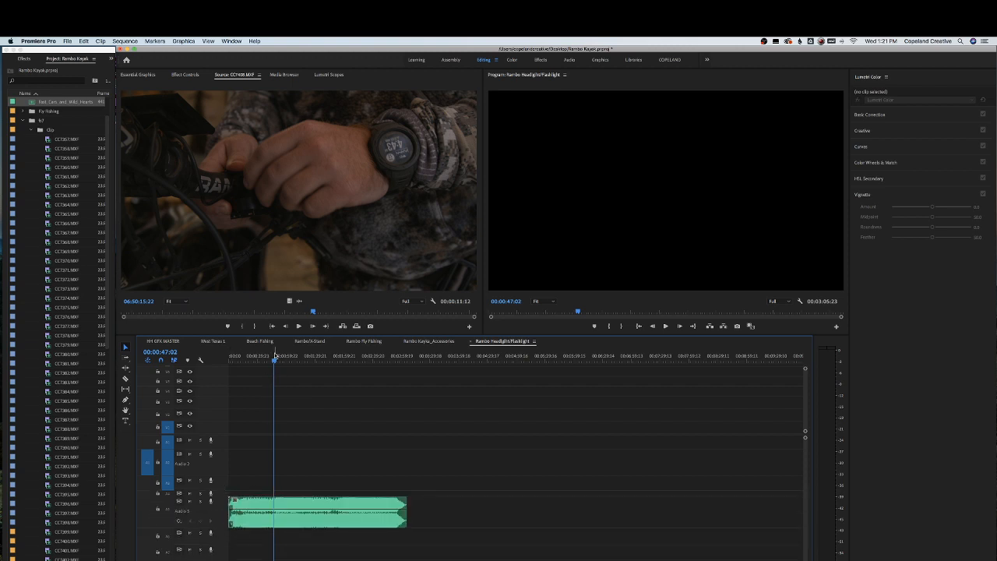
pyautogui.moveTo(276, 357); pyautogui.dragTo(289, 357)
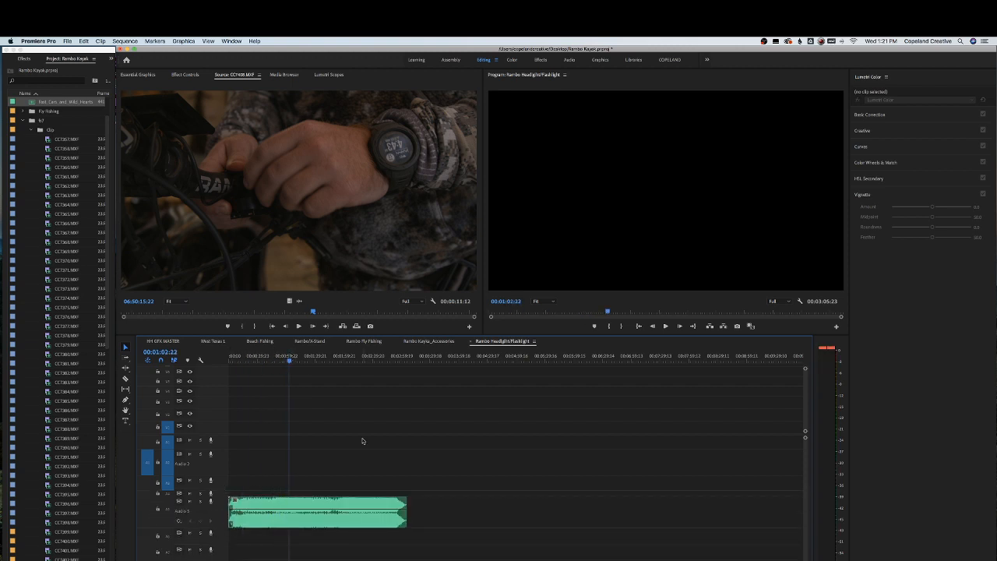
# Split the music clip near its end with the Razor tool and return to the Selection tool
pyautogui.press('c')
pyautogui.click(391, 506)
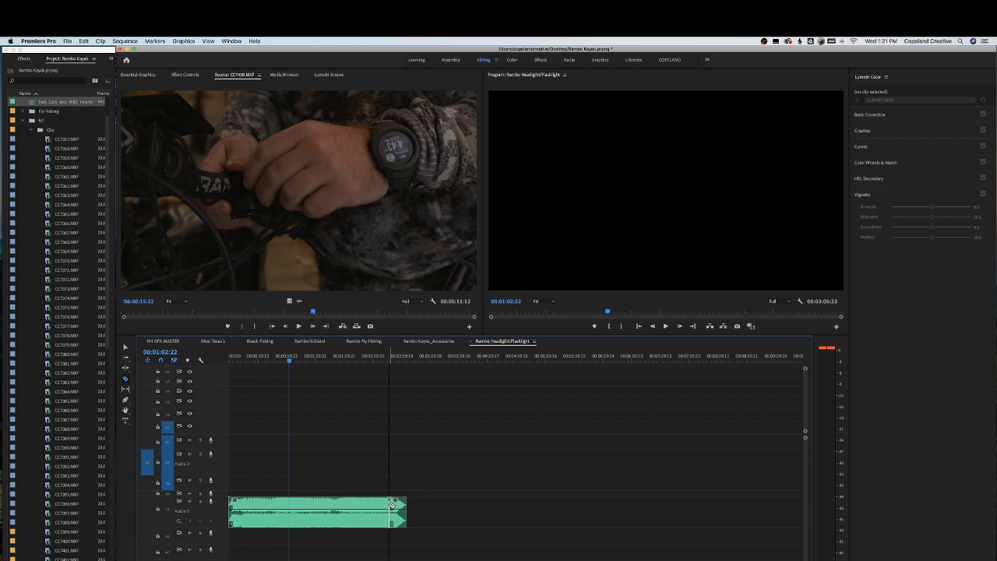
pyautogui.press('v')
# Zoom into the timeline, play back around the cut in the music, and save the project
pyautogui.click(381, 361)
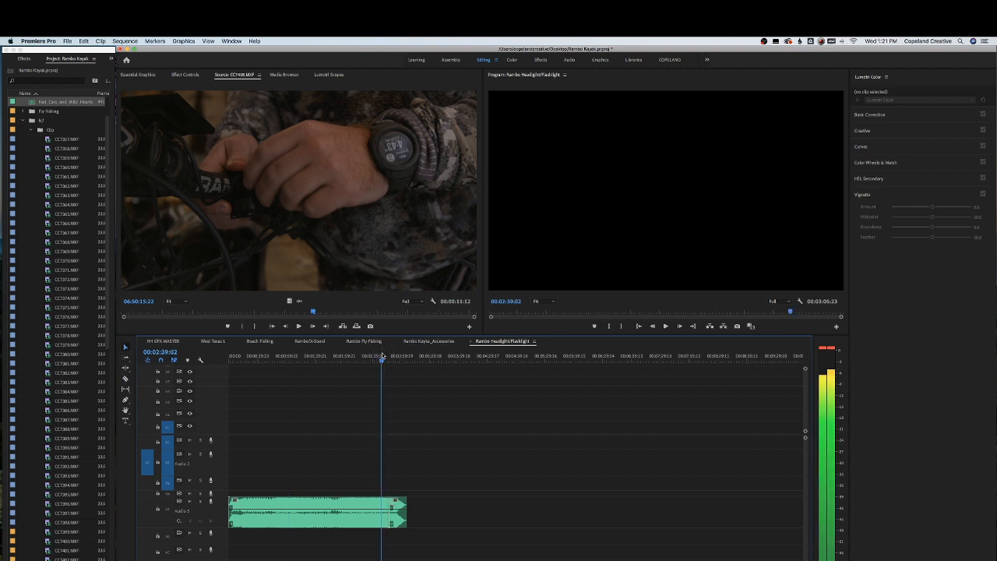
pyautogui.press('=')
pyautogui.press('space')
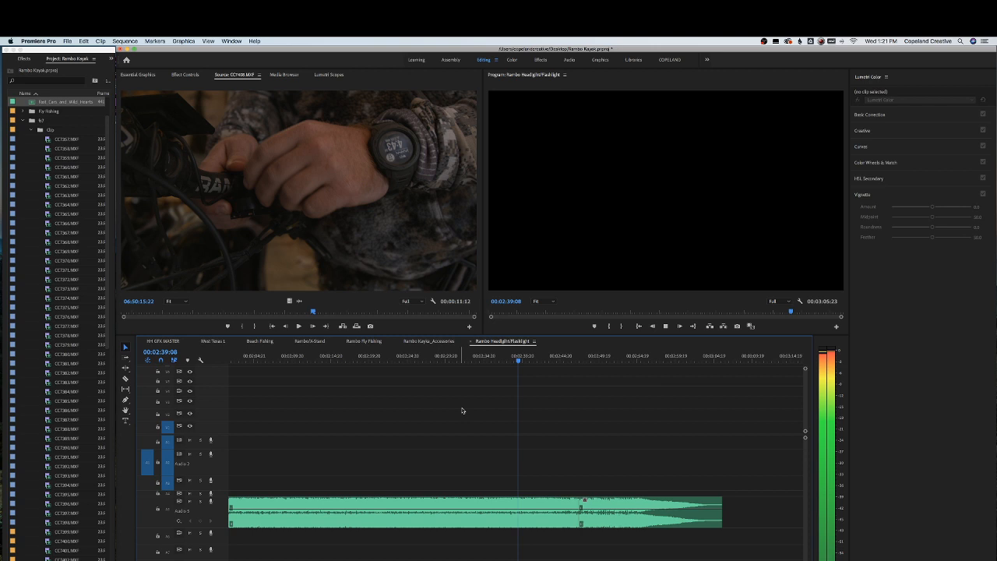
pyautogui.click(610, 359)
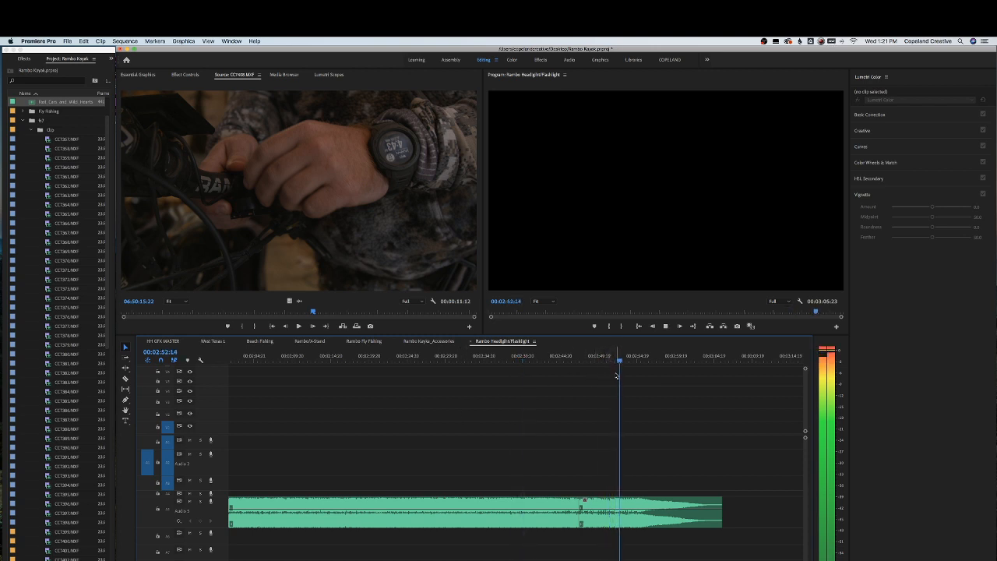
pyautogui.press('super+s')
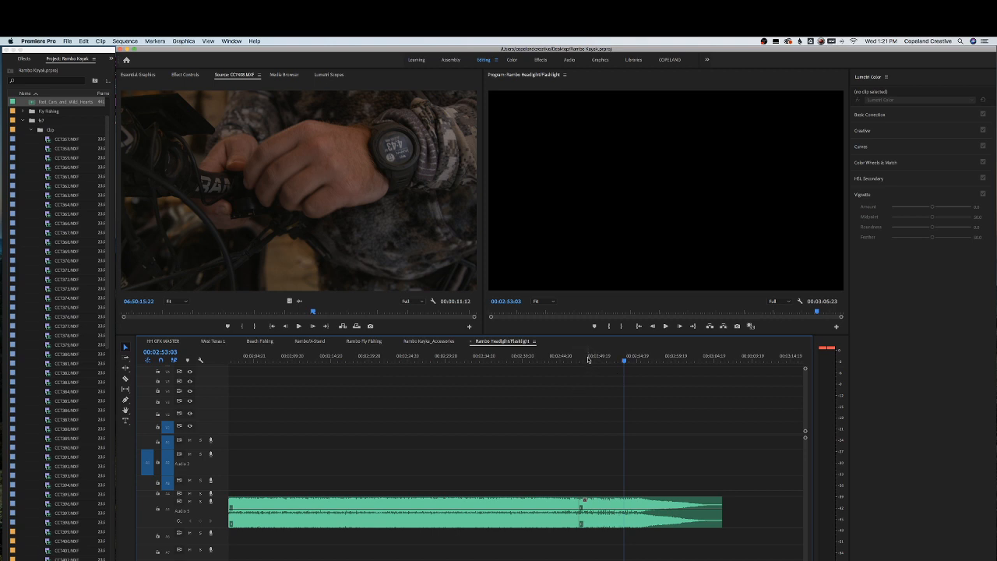
# Add a timeline marker at 00:01:00:00 in the sequence and save the project
pyautogui.scroll(5, 540, 372)
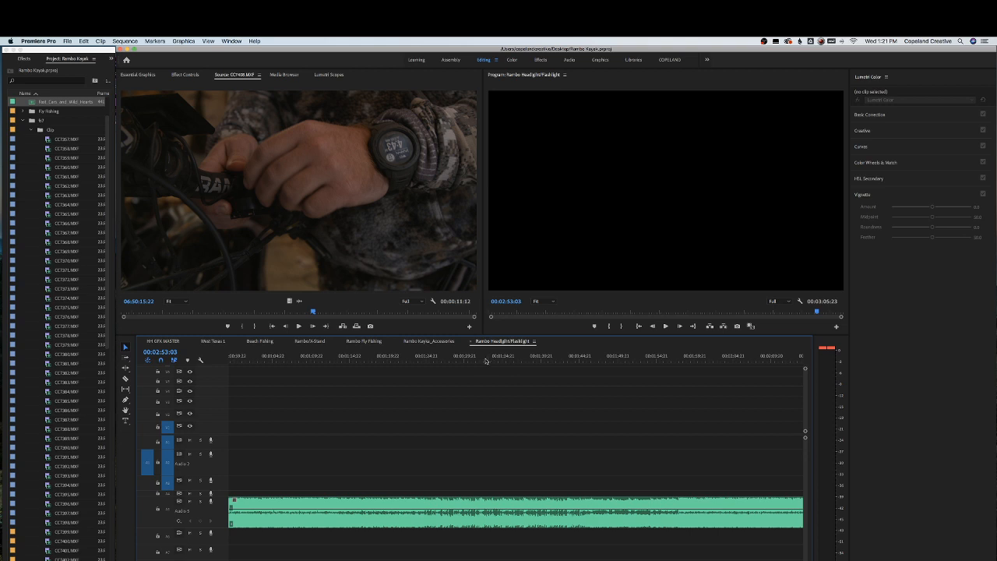
pyautogui.click(483, 361)
pyautogui.press('-')
pyautogui.press('-')
pyautogui.click(341, 359)
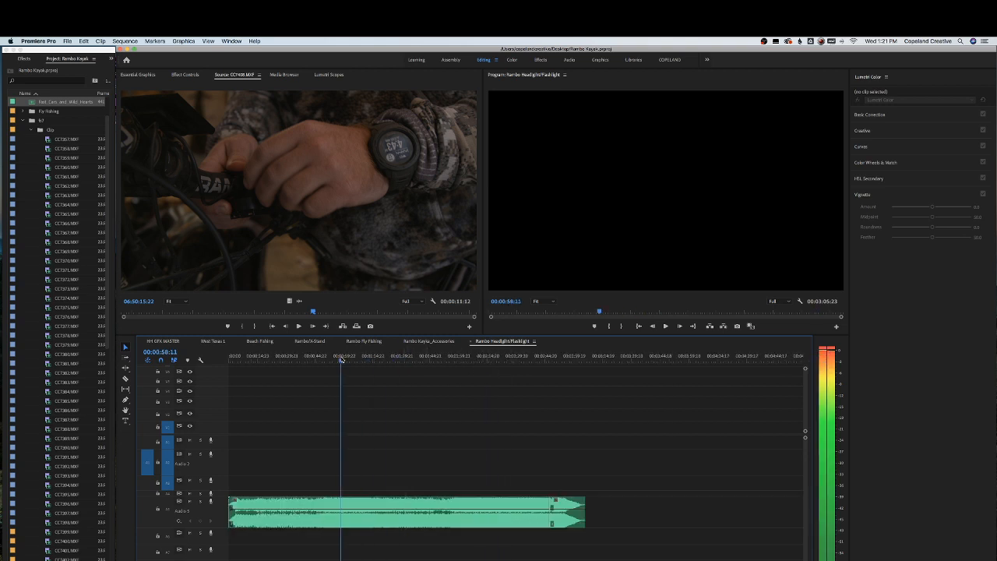
pyautogui.moveTo(341, 359); pyautogui.dragTo(343, 359)
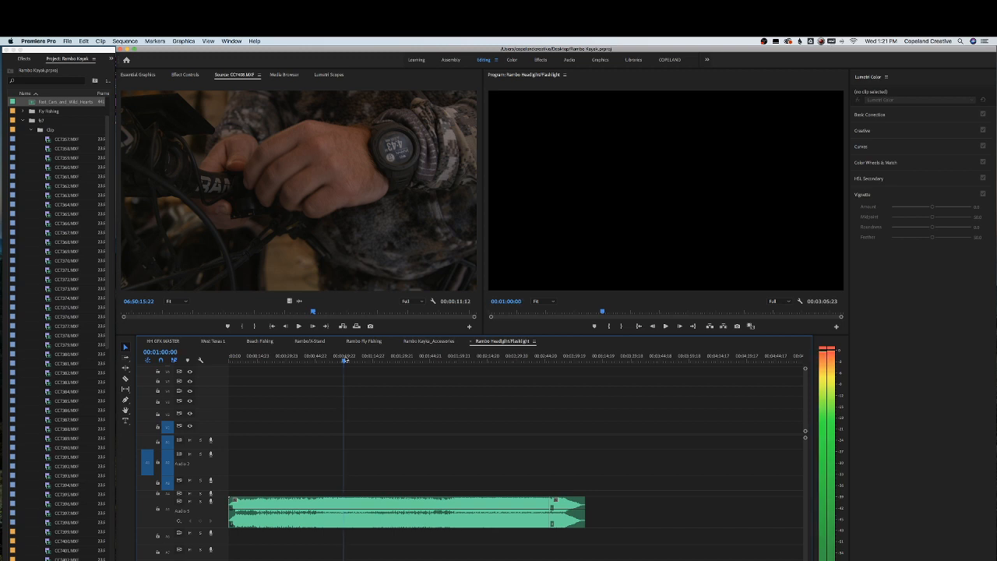
pyautogui.press('m')
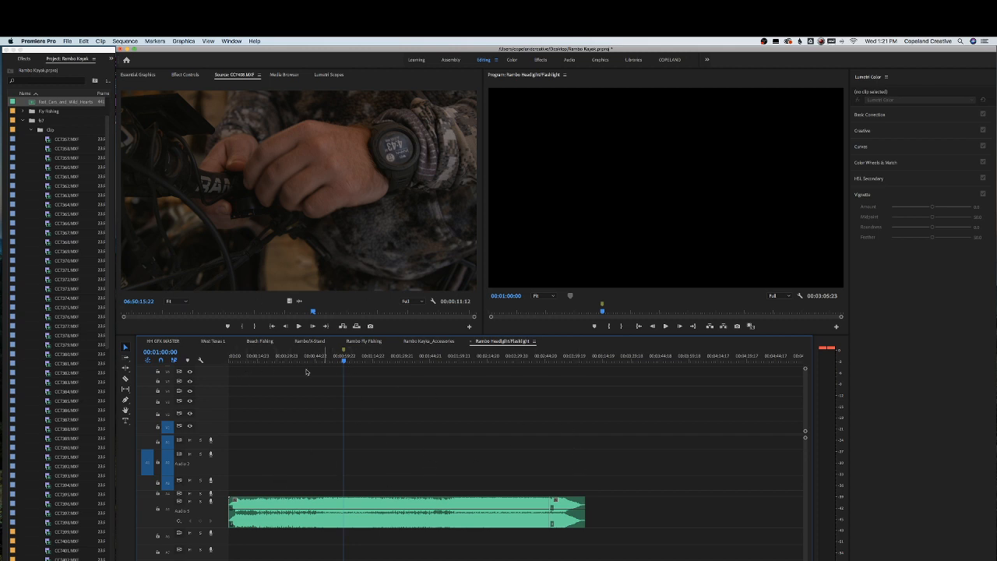
pyautogui.press('super+s')
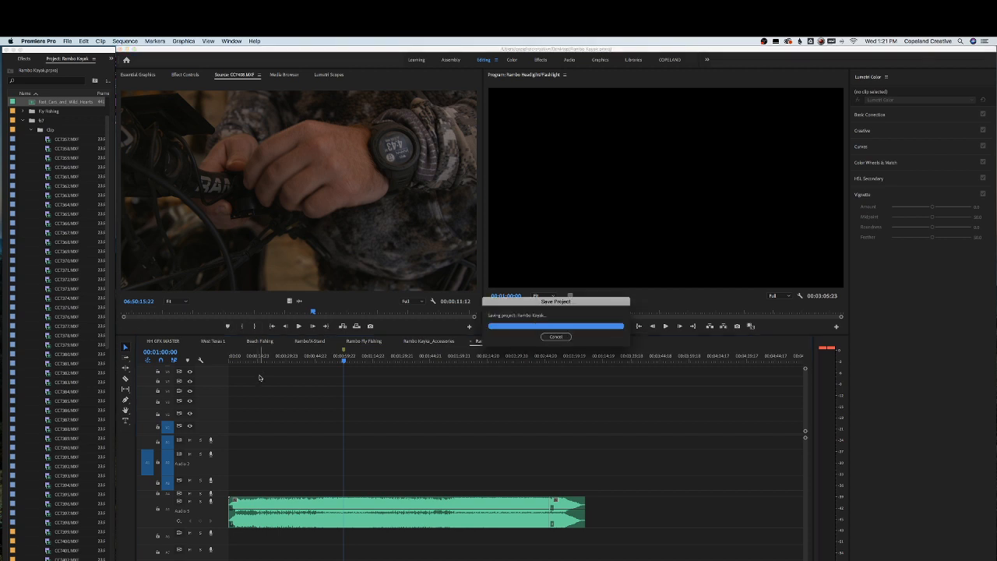
# Play back the sequence from the beginning to review the music track
pyautogui.press('Home')
pyautogui.press('space')
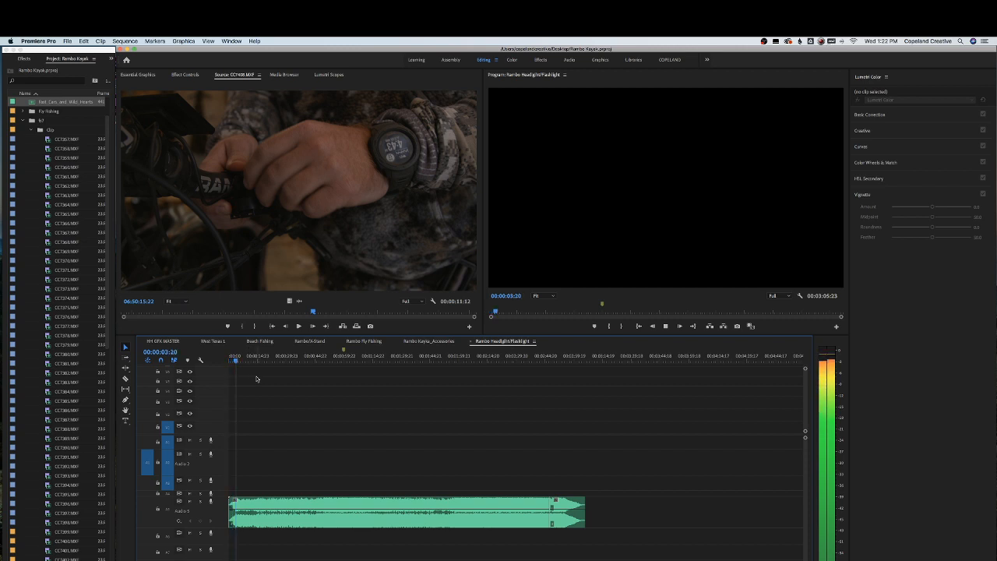
pyautogui.press('space')
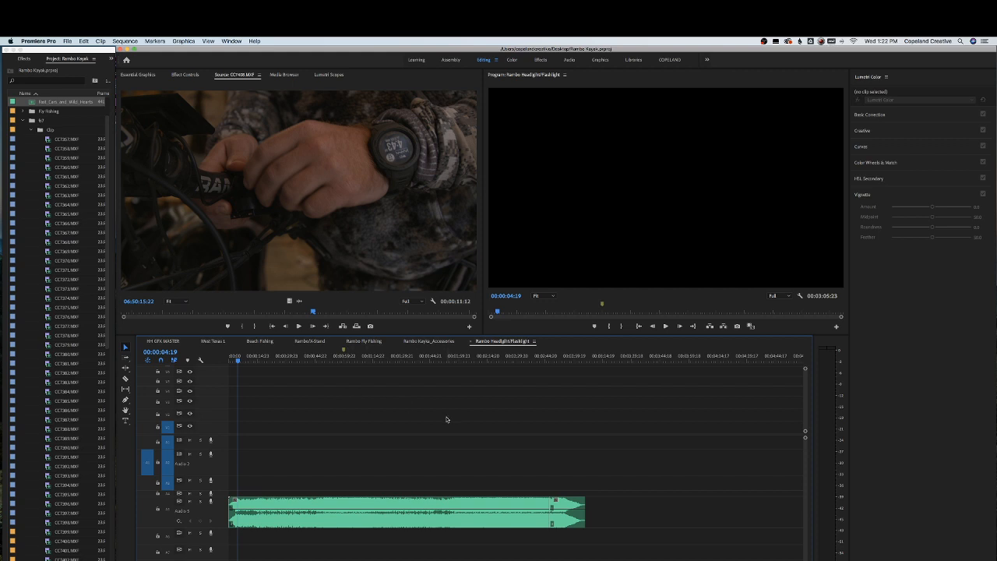
pyautogui.click(278, 359)
pyautogui.press('space')
pyautogui.click(307, 360)
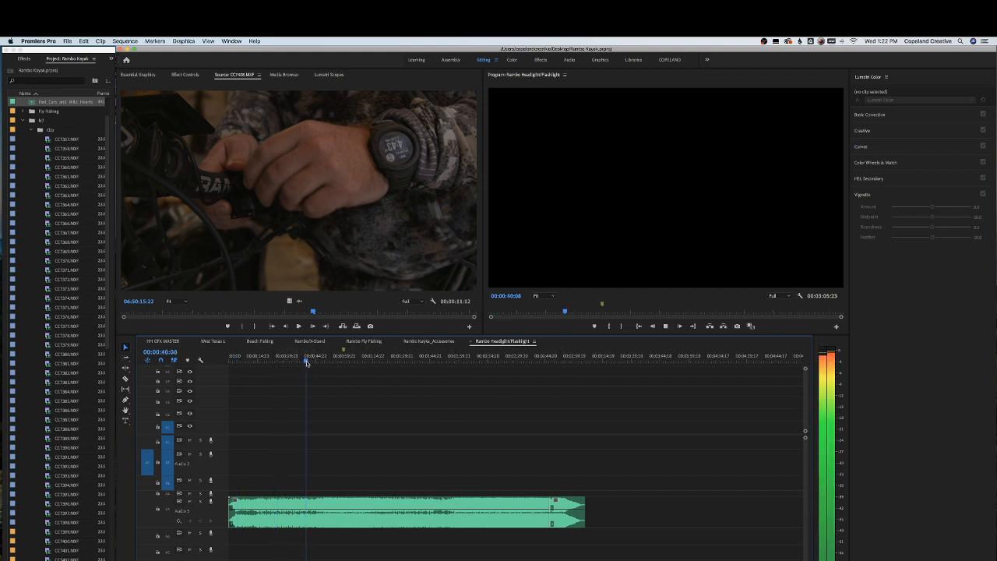
# Play back the music track around its ending to find where to cut
pyautogui.click(317, 360)
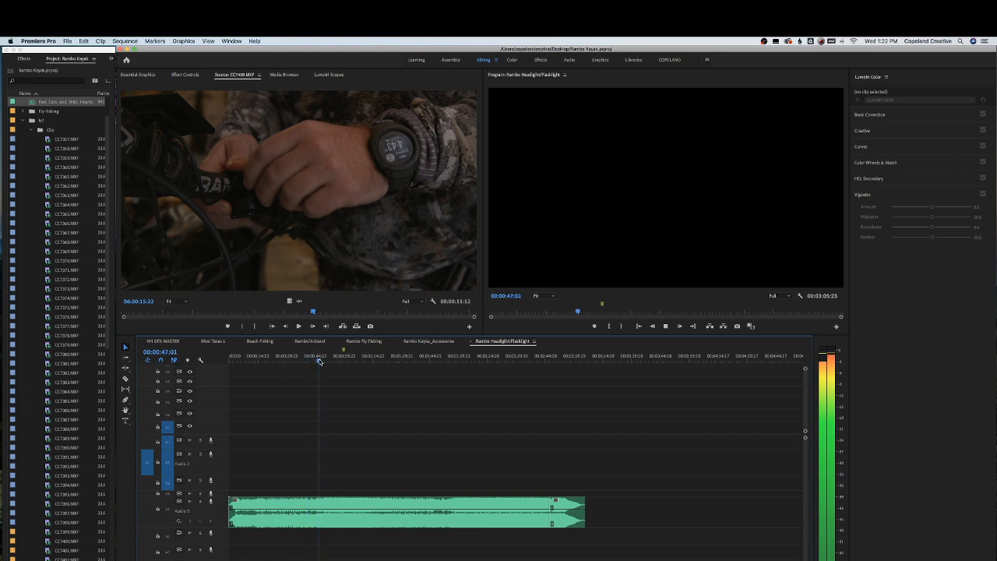
pyautogui.click(330, 360)
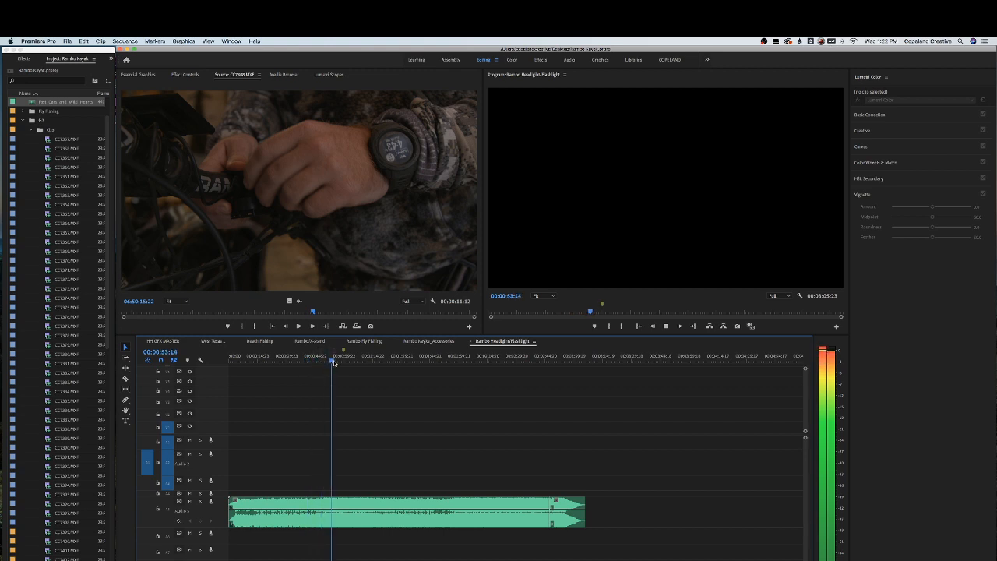
pyautogui.press('space')
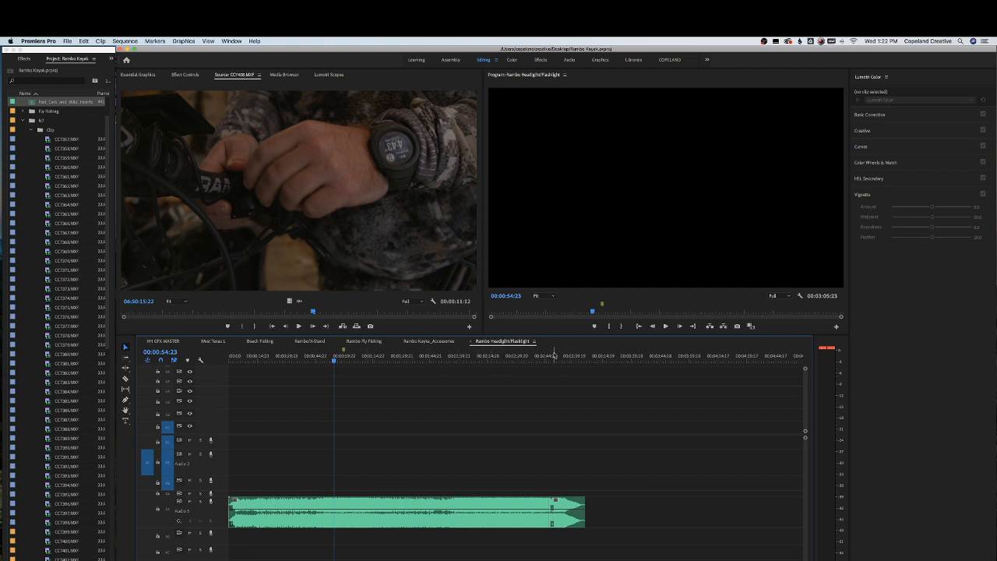
pyautogui.moveTo(545, 356); pyautogui.dragTo(557, 358)
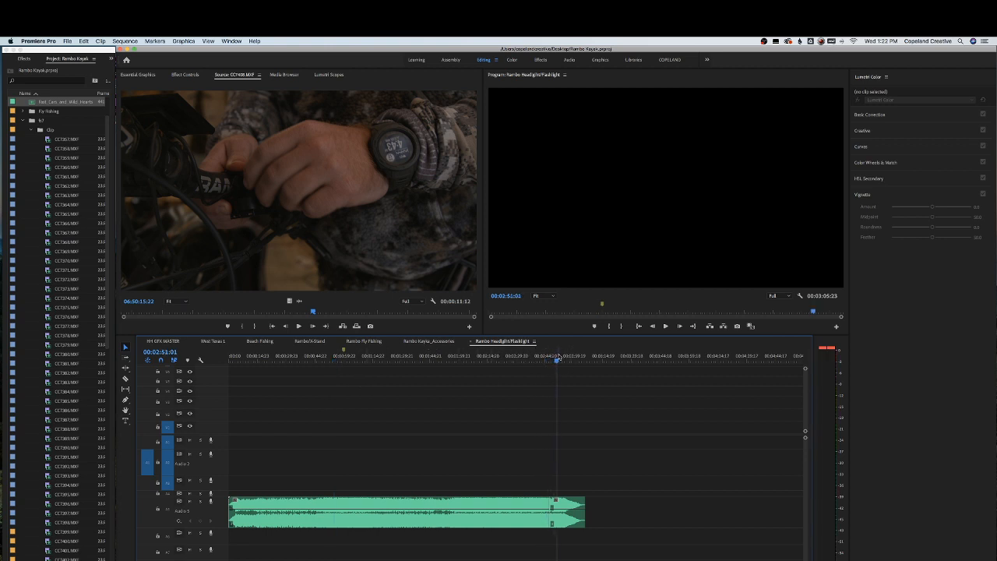
pyautogui.press('space')
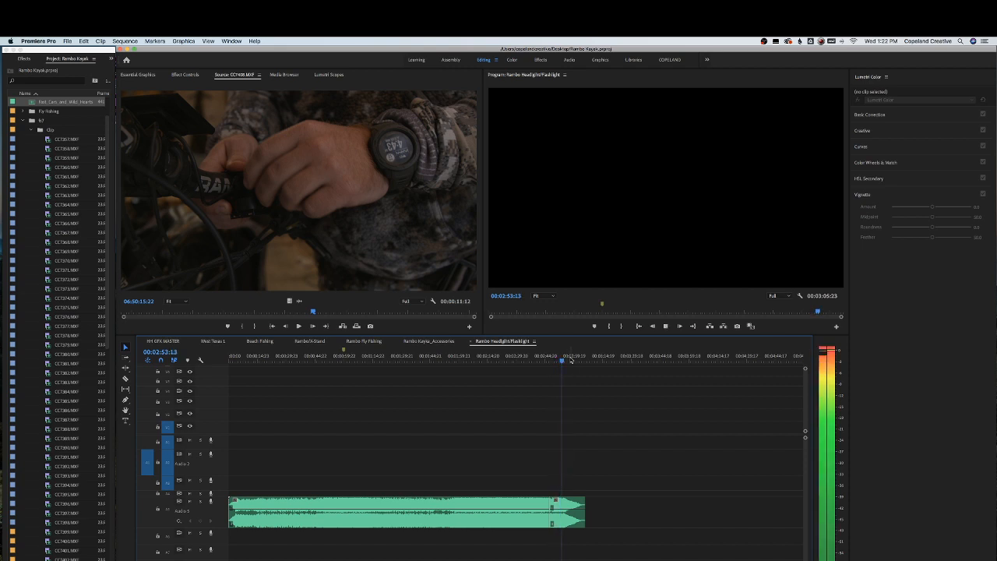
pyautogui.press('space')
# Cut the music clip at about 00:02:54:03 with the Razor tool
pyautogui.press('c')
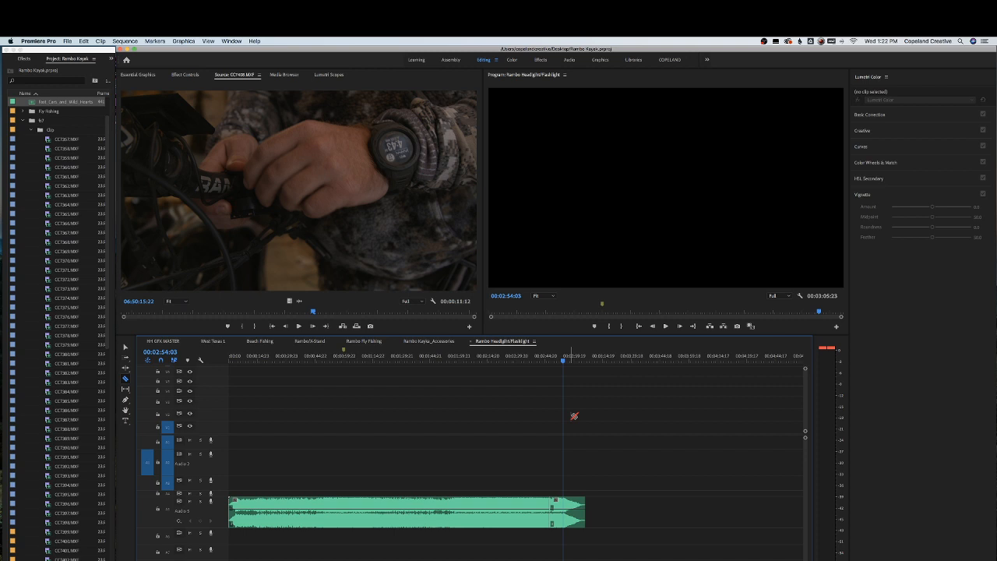
pyautogui.click(566, 505)
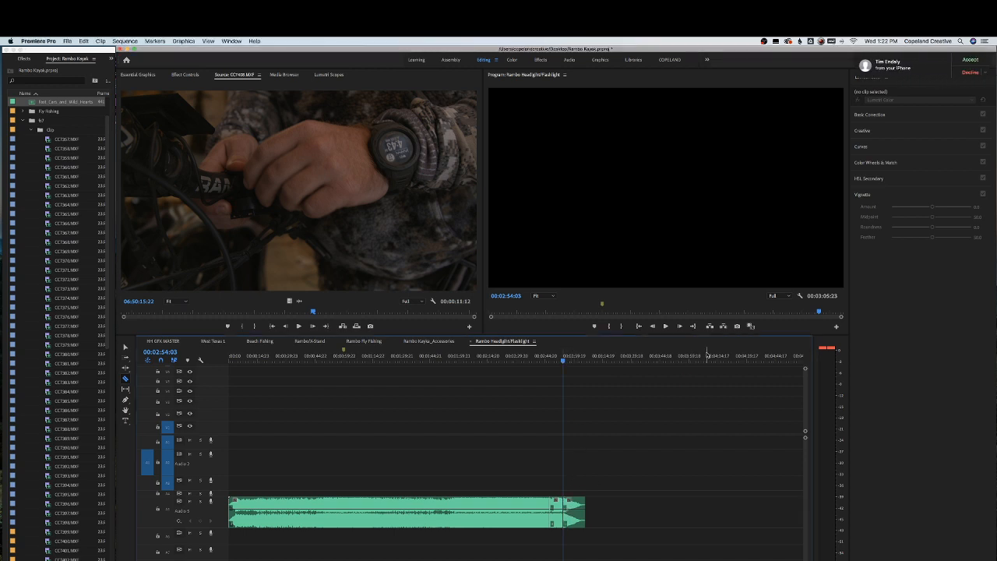
pyautogui.click(987, 74)
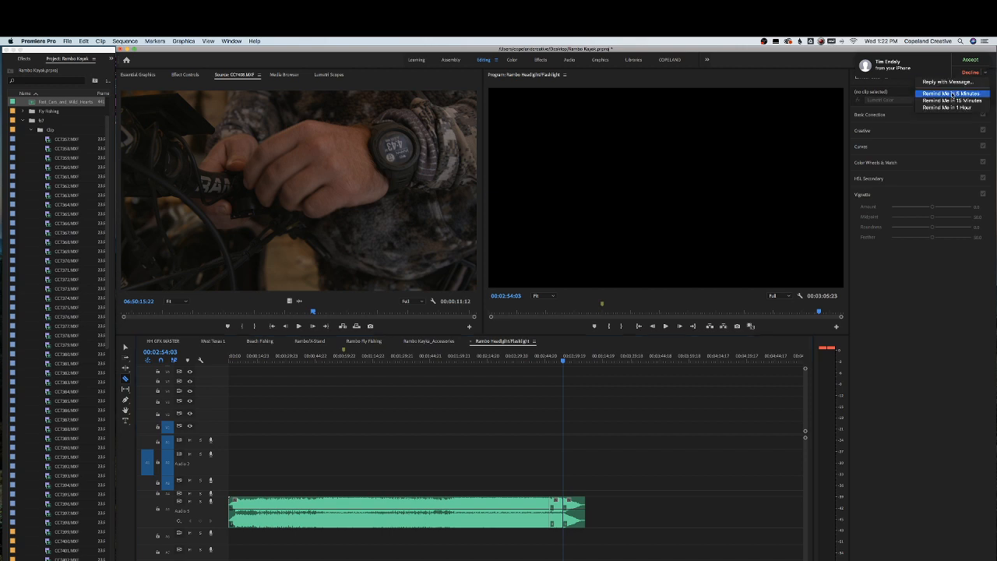
pyautogui.click(951, 93)
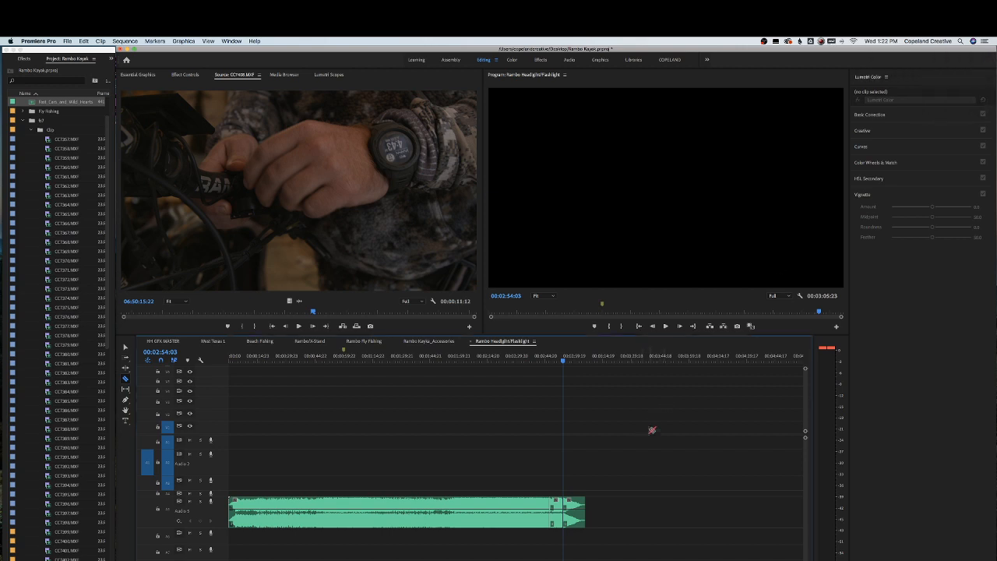
# Move the music's ending segment back to just before the one-minute marker and delete the leftover music after it
pyautogui.press('v')
pyautogui.click(575, 505)
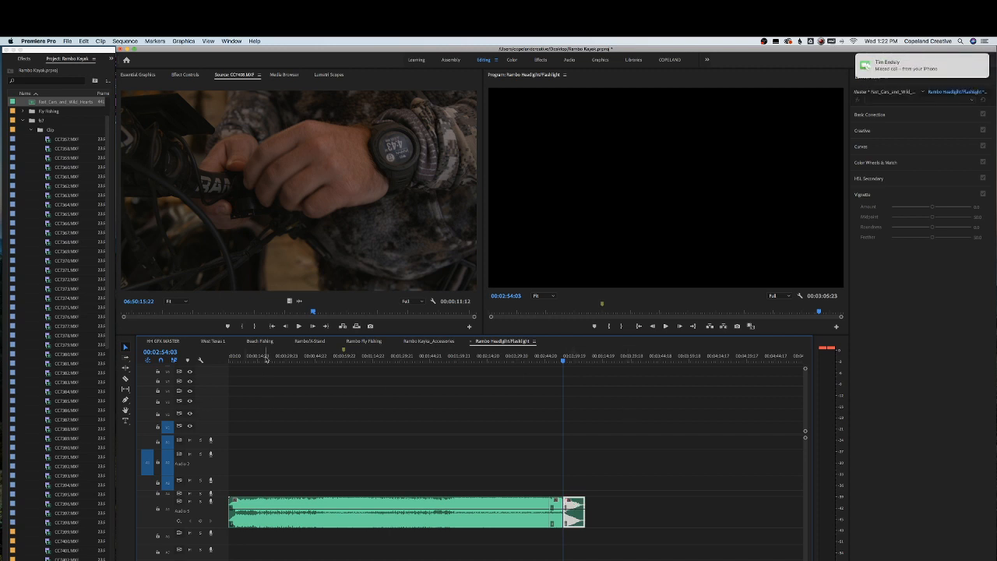
pyautogui.moveTo(279, 355); pyautogui.dragTo(302, 357)
pyautogui.press('=')
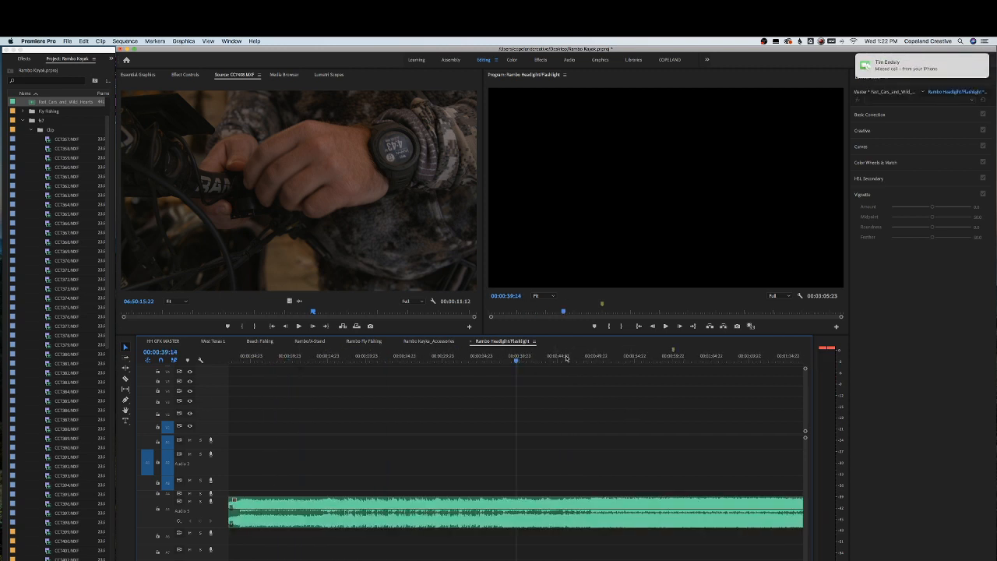
pyautogui.moveTo(622, 358); pyautogui.dragTo(577, 360)
pyautogui.press('space')
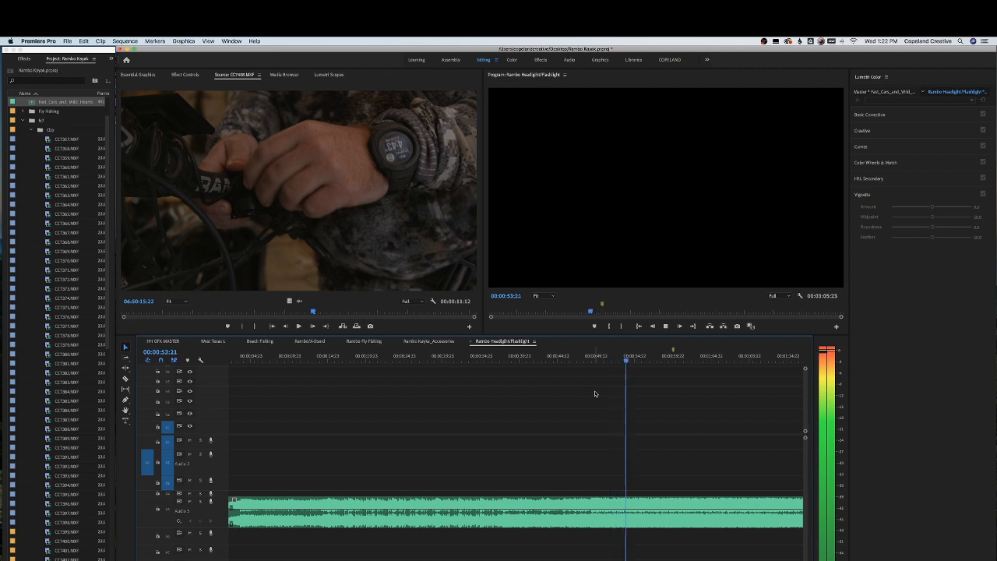
pyautogui.press('space')
pyautogui.press('-')
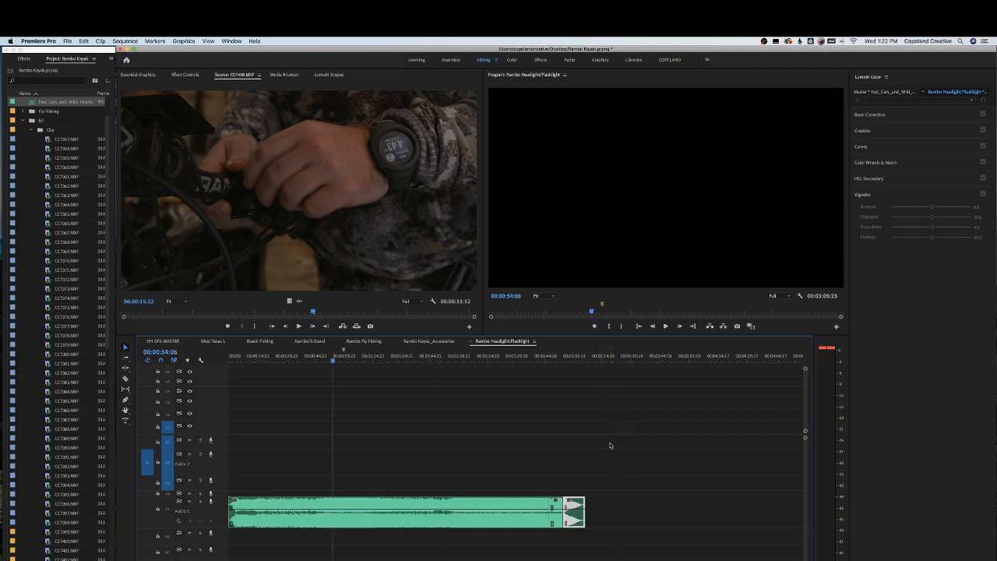
pyautogui.moveTo(569, 502); pyautogui.dragTo(343, 503)
pyautogui.moveTo(375, 472); pyautogui.dragTo(635, 535)
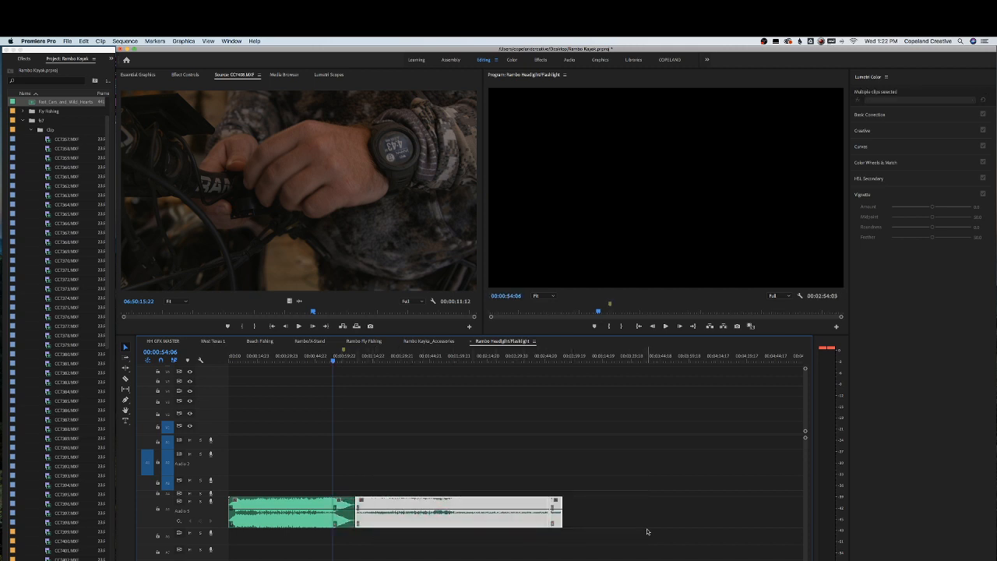
pyautogui.press('Delete')
# Play back the shortened music ending, return to the sequence start and save the project
pyautogui.click(325, 358)
pyautogui.press('=')
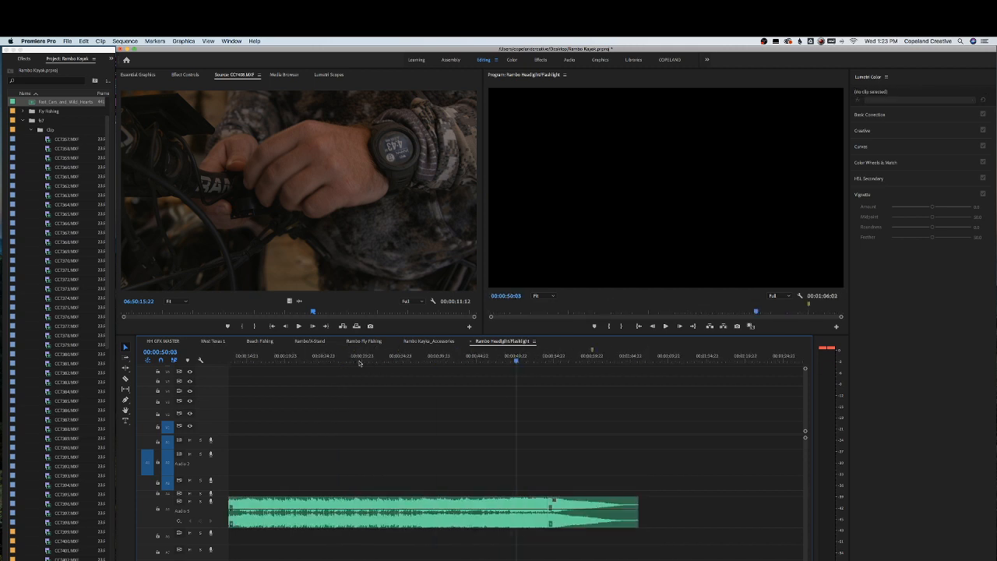
pyautogui.press('space')
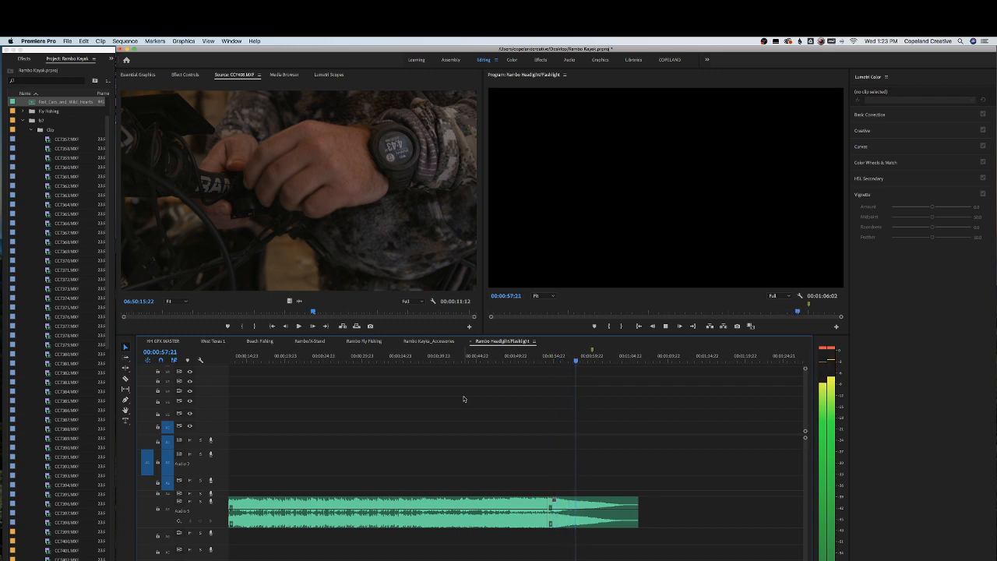
pyautogui.press('space')
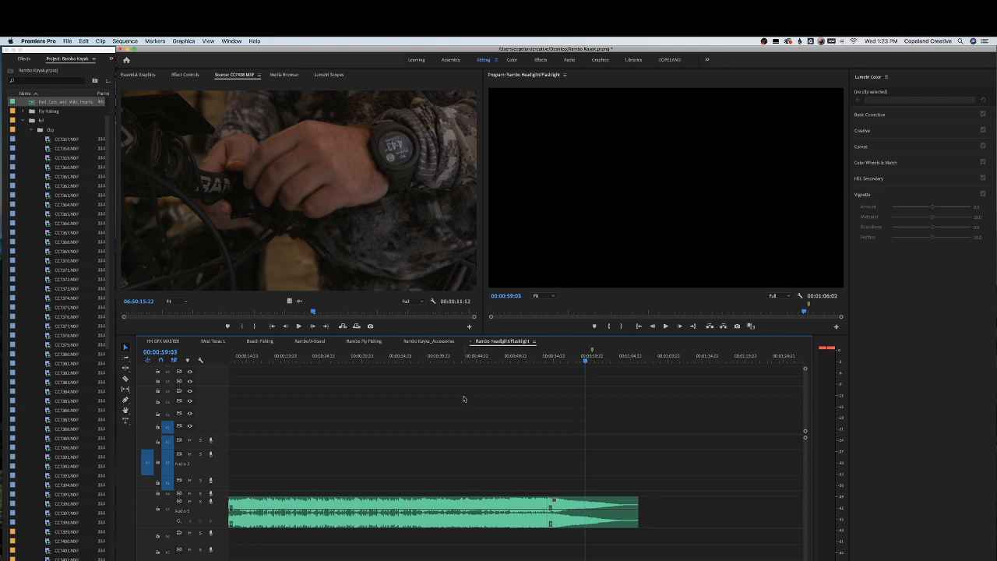
pyautogui.click(546, 358)
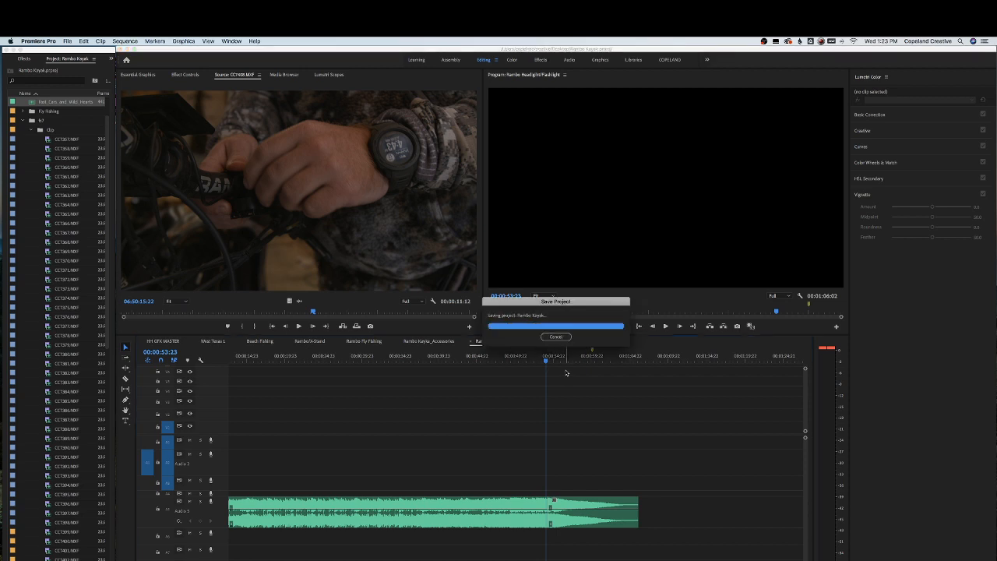
pyautogui.press('-')
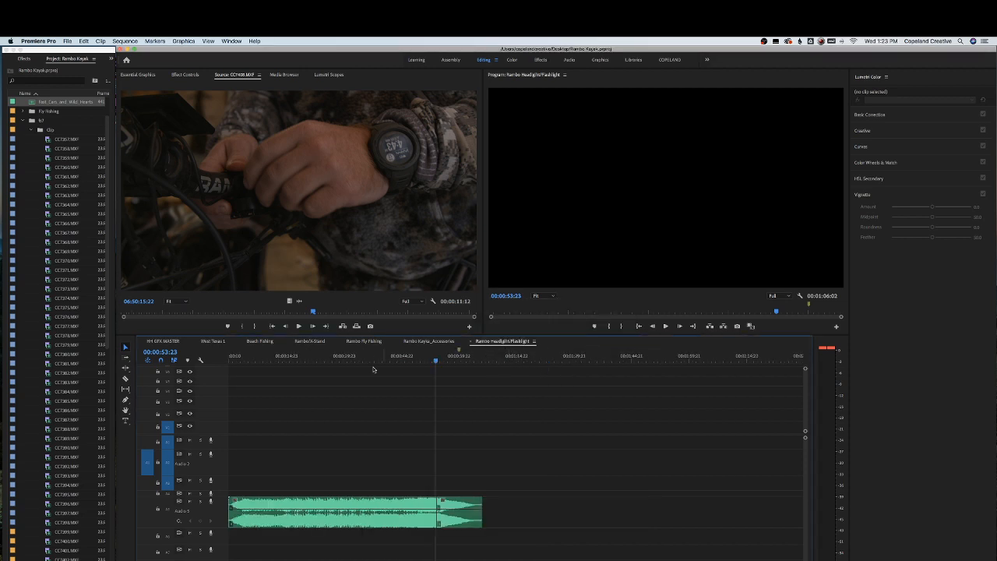
pyautogui.moveTo(417, 361); pyautogui.dragTo(230, 360)
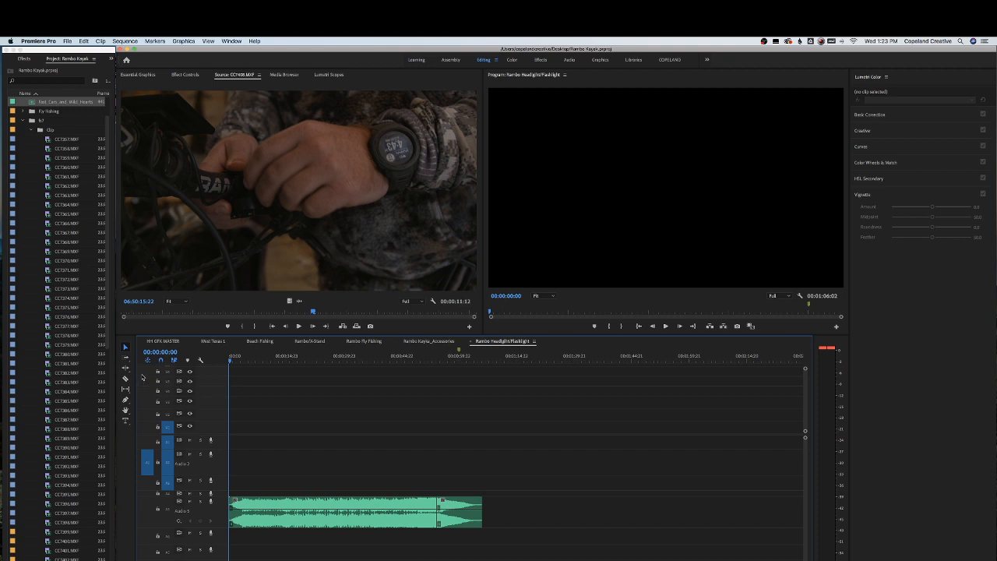
pyautogui.scroll(-6, 69, 374)
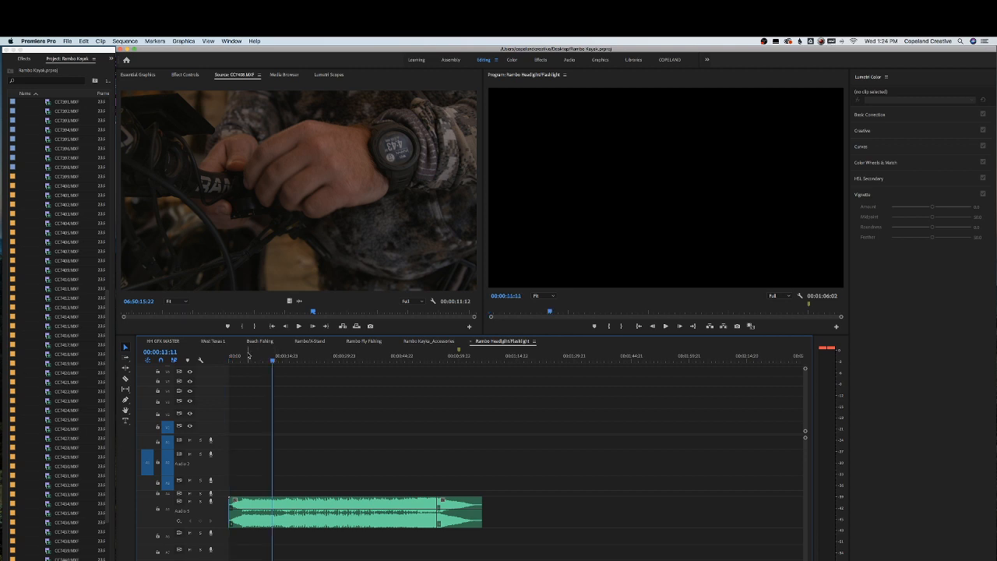
pyautogui.press('super+s')
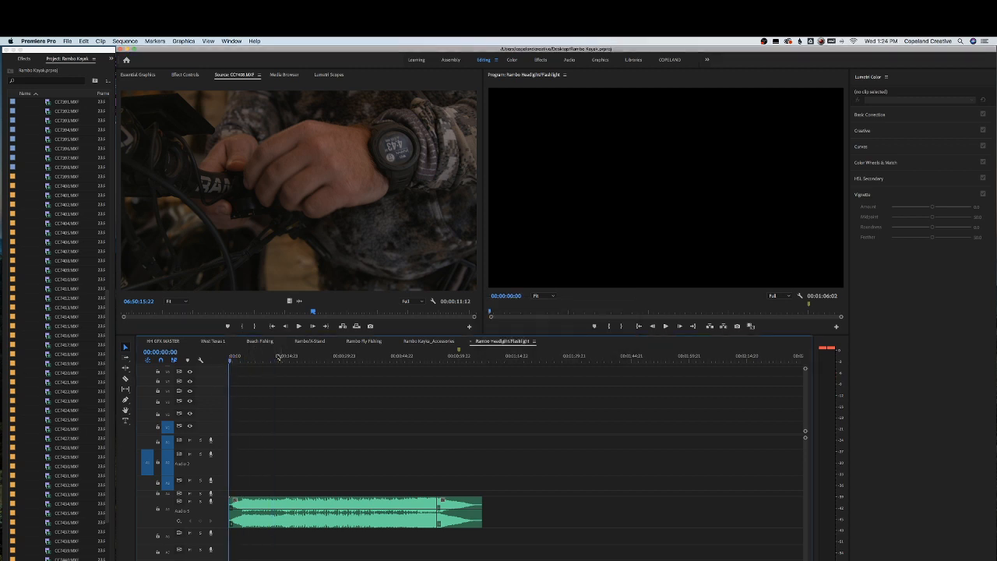
# Preview several clips from the project bin in the Source Monitor
pyautogui.doubleClick(67, 281)
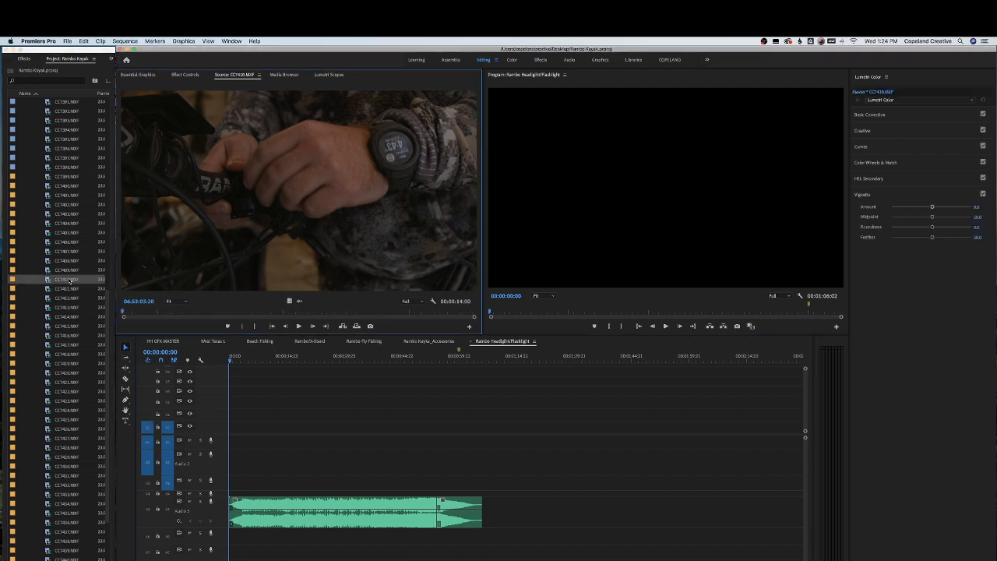
pyautogui.doubleClick(68, 288)
pyautogui.doubleClick(70, 281)
pyautogui.doubleClick(68, 270)
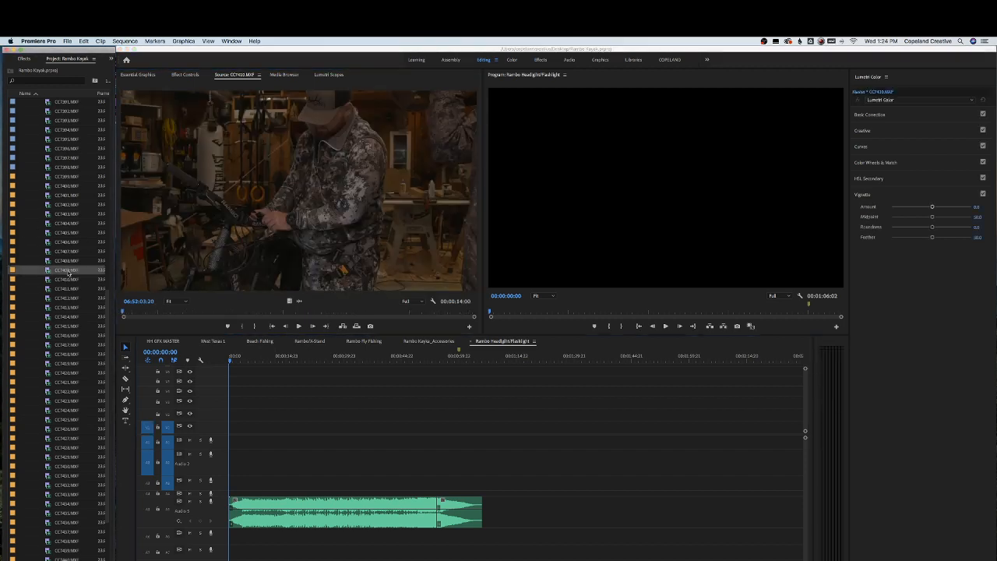
pyautogui.doubleClick(67, 260)
pyautogui.doubleClick(65, 252)
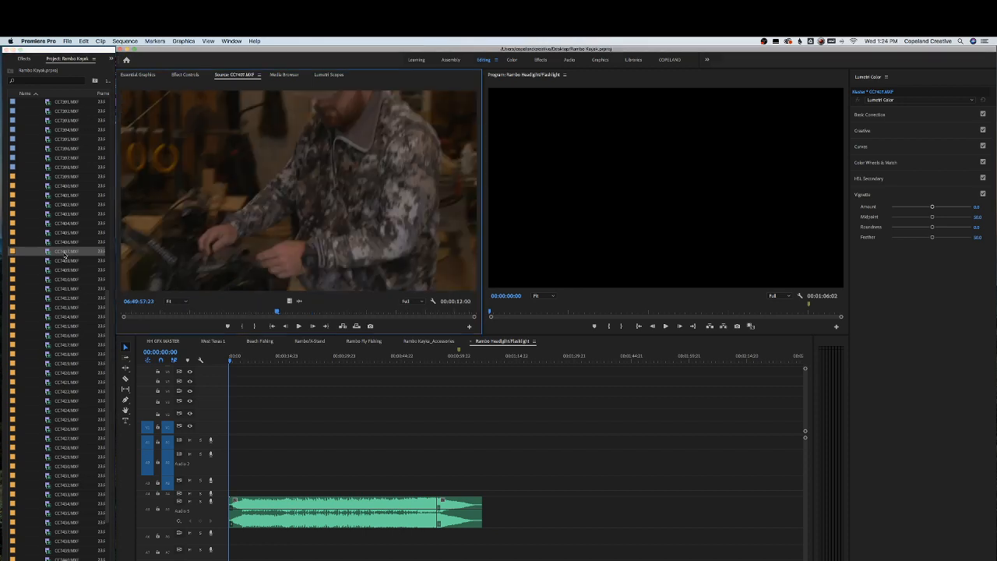
pyautogui.doubleClick(65, 243)
pyautogui.doubleClick(66, 251)
pyautogui.doubleClick(67, 261)
# Place clip CC7408.MXF onto the video track near the sequence start and save the project
pyautogui.moveTo(313, 313); pyautogui.dragTo(208, 316)
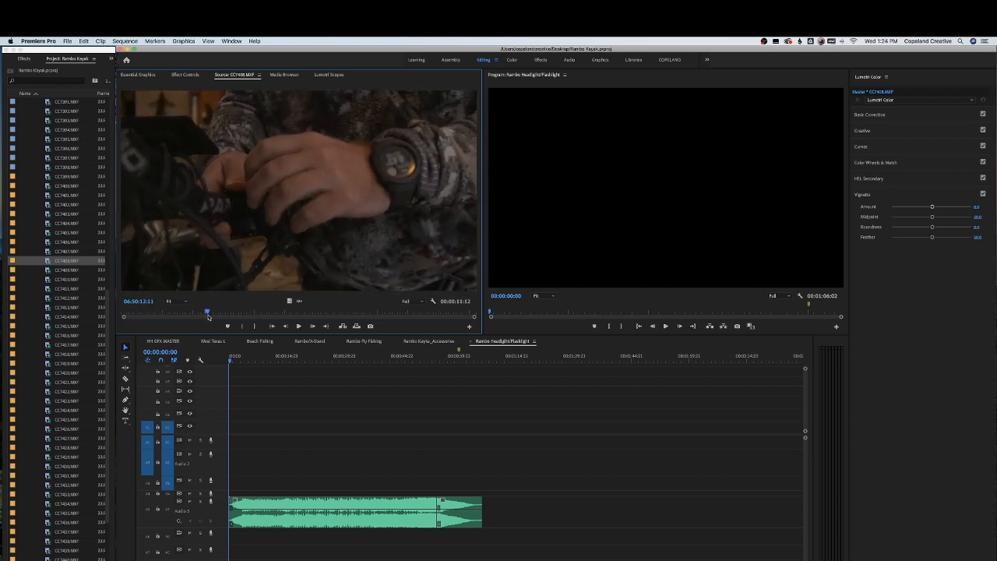
pyautogui.press('XF86AudioRaiseVolume')
pyautogui.press('XF86AudioRaiseVolume')
pyautogui.press('XF86AudioRaiseVolume')
pyautogui.press('super+s')
pyautogui.press('space')
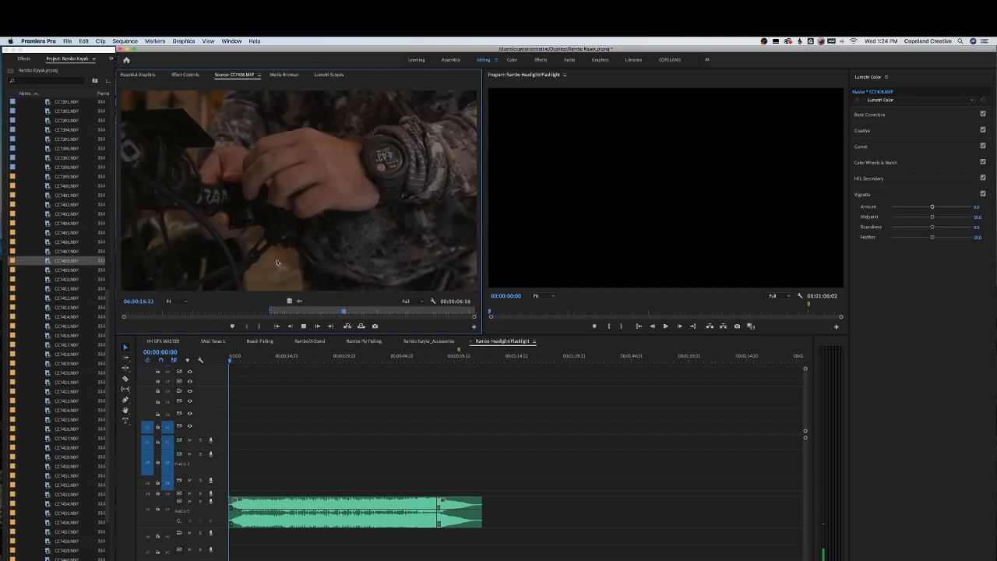
pyautogui.moveTo(277, 262); pyautogui.dragTo(277, 432)
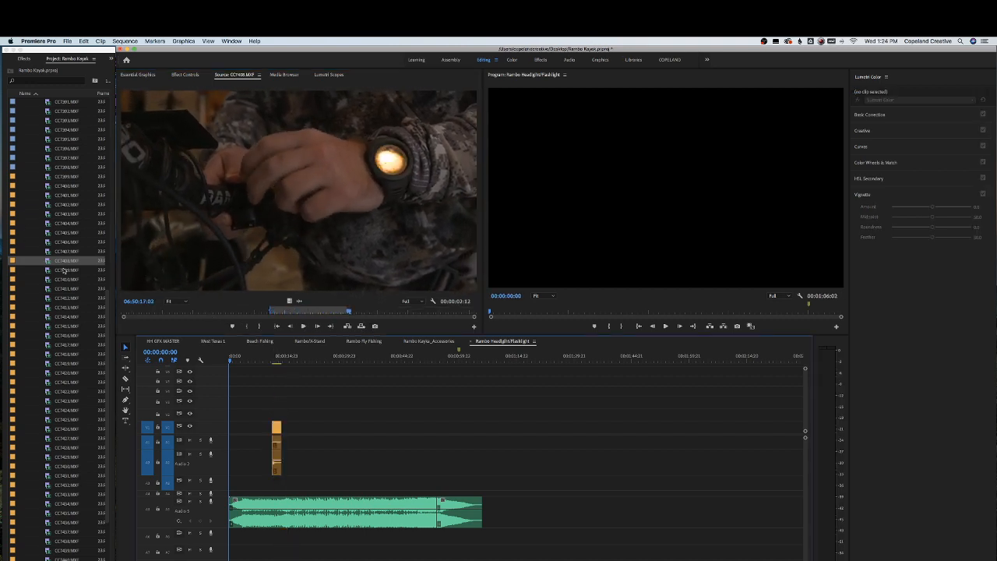
# Mark in and out points in clip CC7409.MXF and overwrite it into the sequence after the first clip
pyautogui.doubleClick(64, 269)
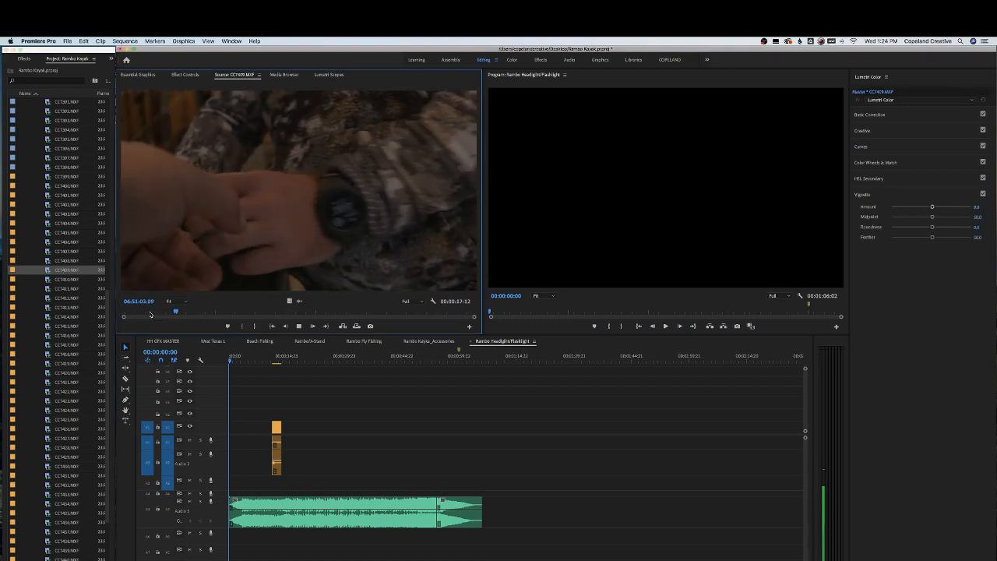
pyautogui.moveTo(155, 312); pyautogui.dragTo(286, 312)
pyautogui.press('i')
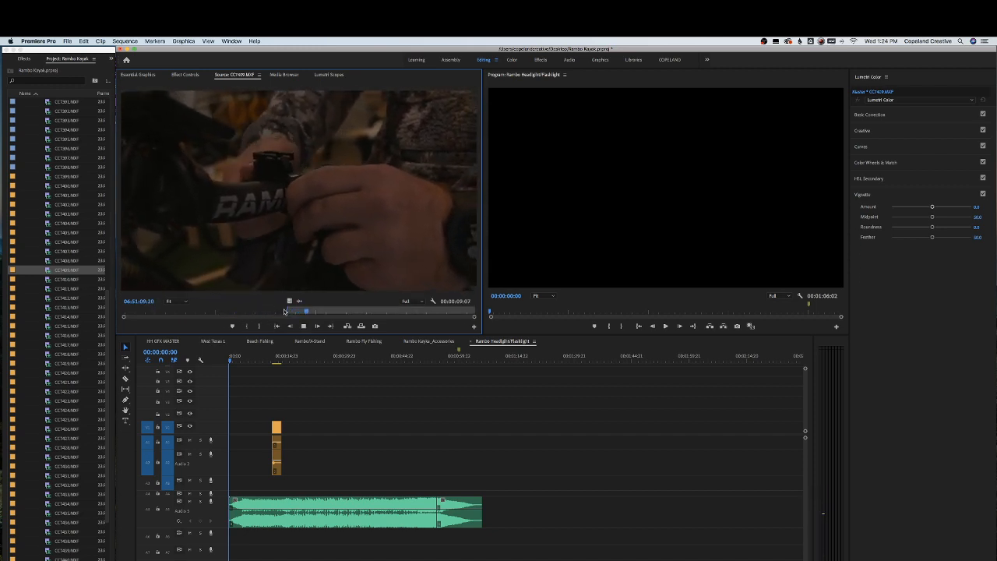
pyautogui.press('o')
pyautogui.press('o')
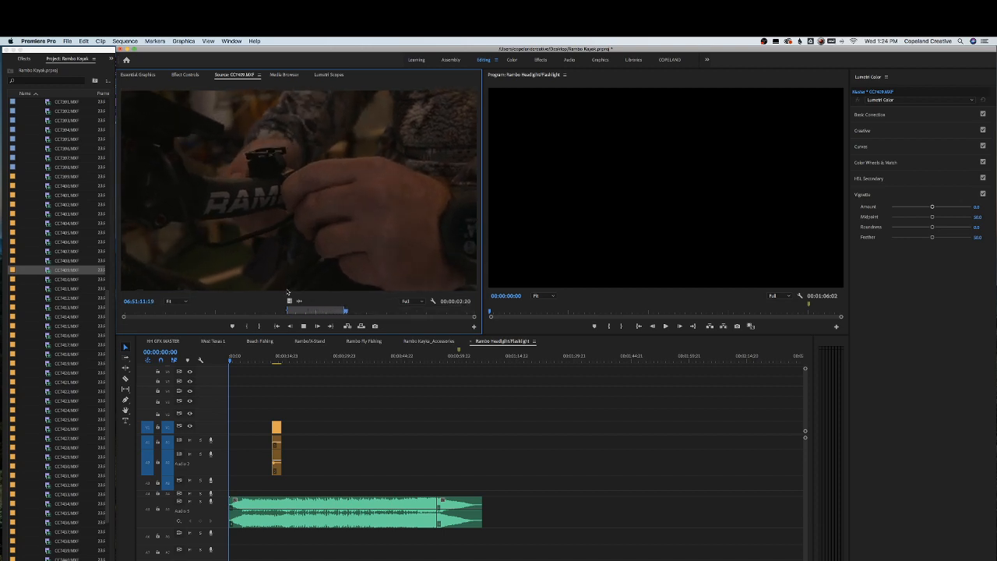
pyautogui.press('.')
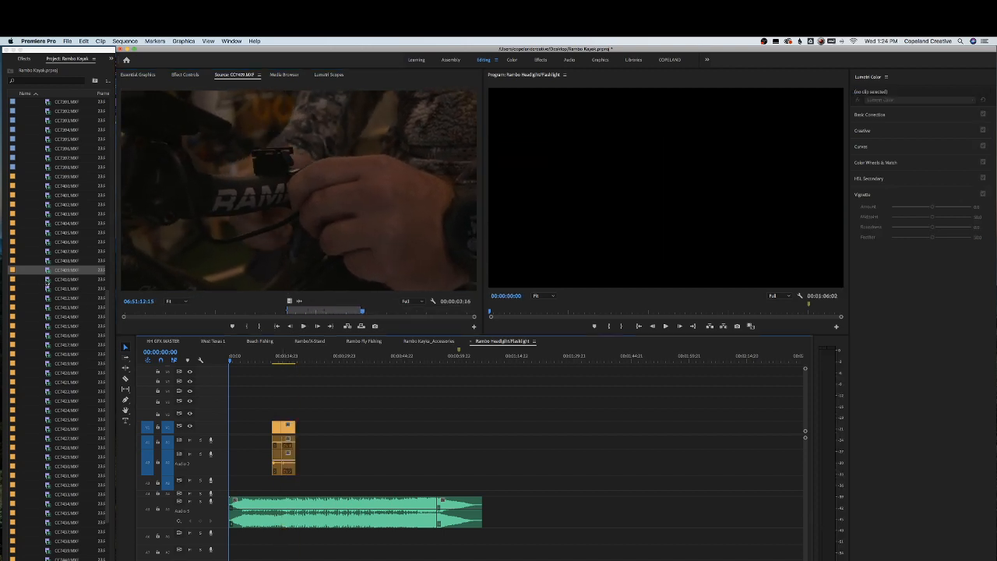
# Preview CC7410.MXF, then mark in and out points in CC7411.MXF and add it to the sequence after the existing clips
pyautogui.doubleClick(62, 279)
pyautogui.moveTo(194, 315); pyautogui.dragTo(478, 313)
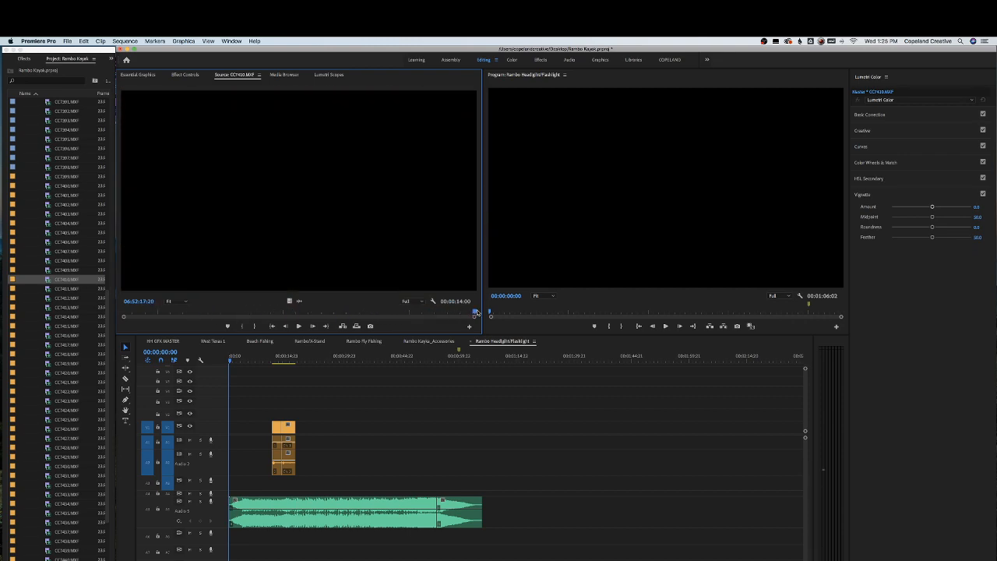
pyautogui.press('Down')
pyautogui.moveTo(124, 314); pyautogui.dragTo(159, 311)
pyautogui.press('space')
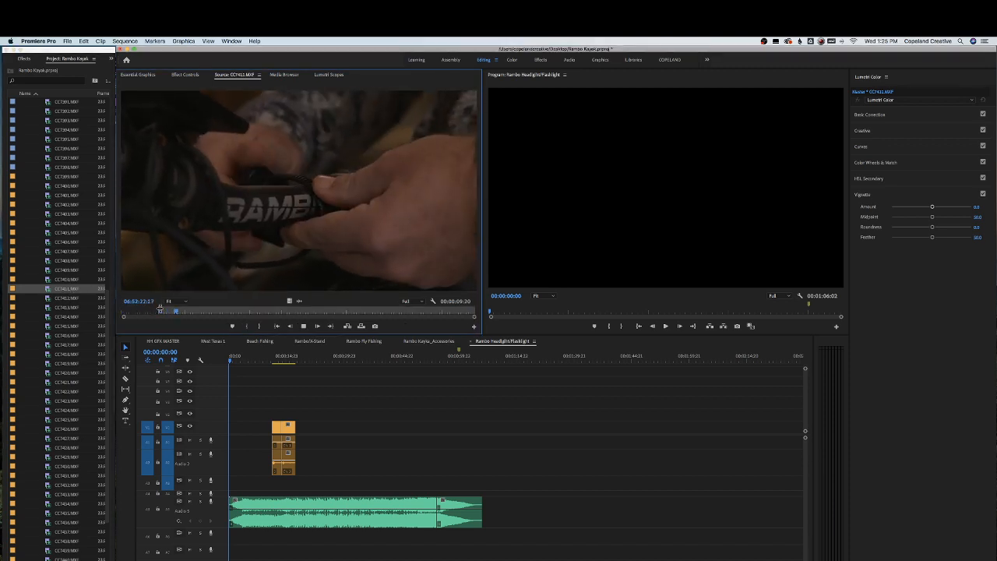
pyautogui.press('i')
pyautogui.press('o')
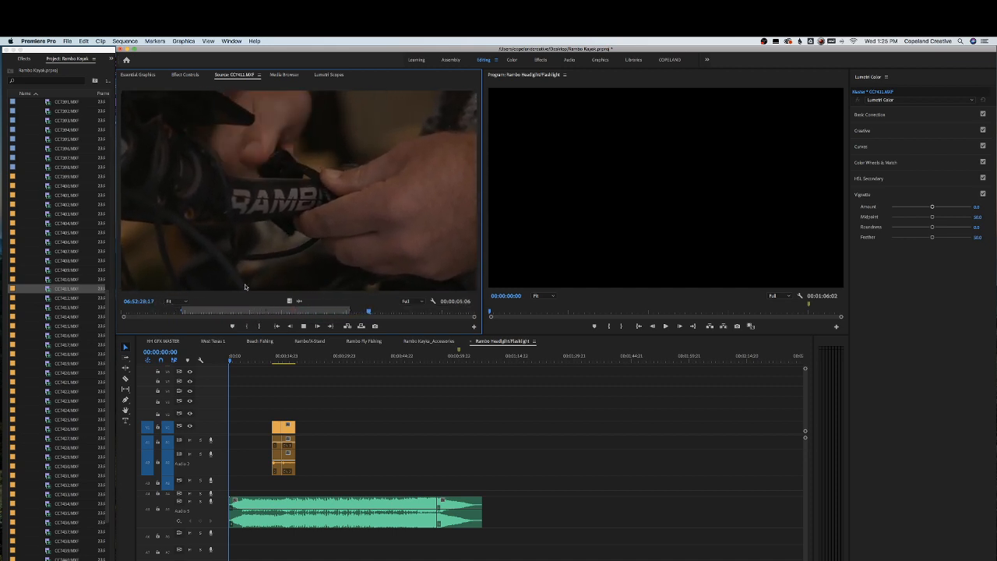
pyautogui.moveTo(183, 311); pyautogui.dragTo(335, 309)
pyautogui.moveTo(309, 399); pyautogui.dragTo(300, 444)
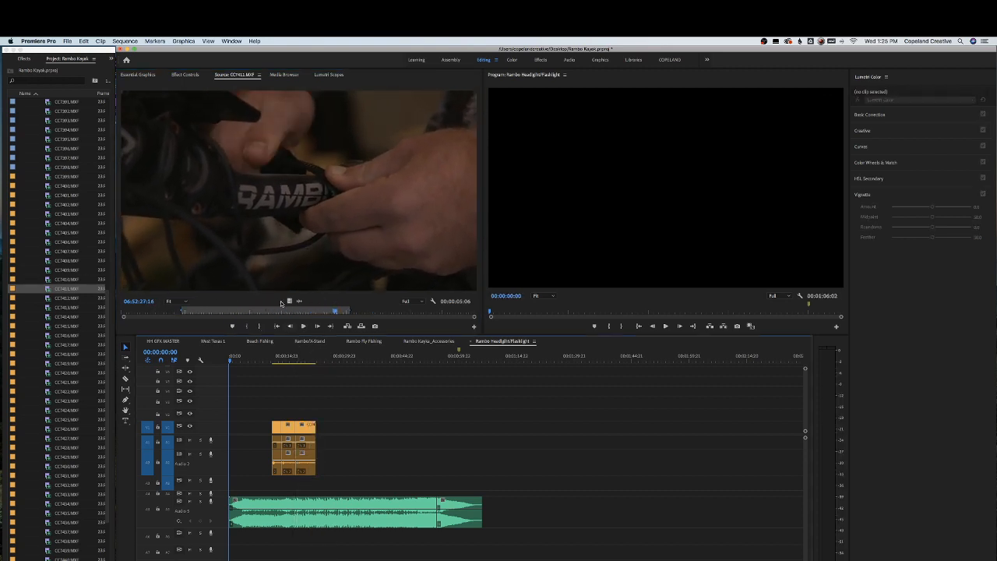
# Set an out point in CC7412.MXF and add it to the end of the clip group in the sequence
pyautogui.doubleClick(62, 299)
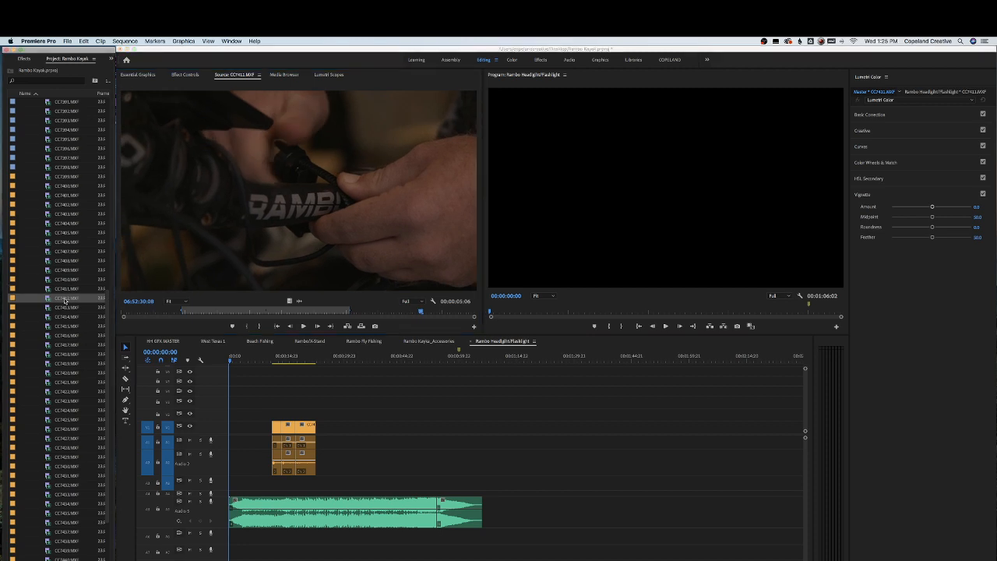
pyautogui.moveTo(166, 312); pyautogui.dragTo(228, 313)
pyautogui.moveTo(243, 310); pyautogui.dragTo(296, 310)
pyautogui.press('o')
pyautogui.moveTo(307, 249); pyautogui.dragTo(298, 444)
# Mark in and out points in CC7413.MXF and add it after the previous clip in the sequence
pyautogui.doubleClick(64, 309)
pyautogui.moveTo(169, 311)
pyautogui.mouseDown()
pyautogui.moveTo(328, 312)
pyautogui.moveTo(186, 318)
pyautogui.mouseUp()
pyautogui.press('i')
pyautogui.press('o')
pyautogui.press('i')
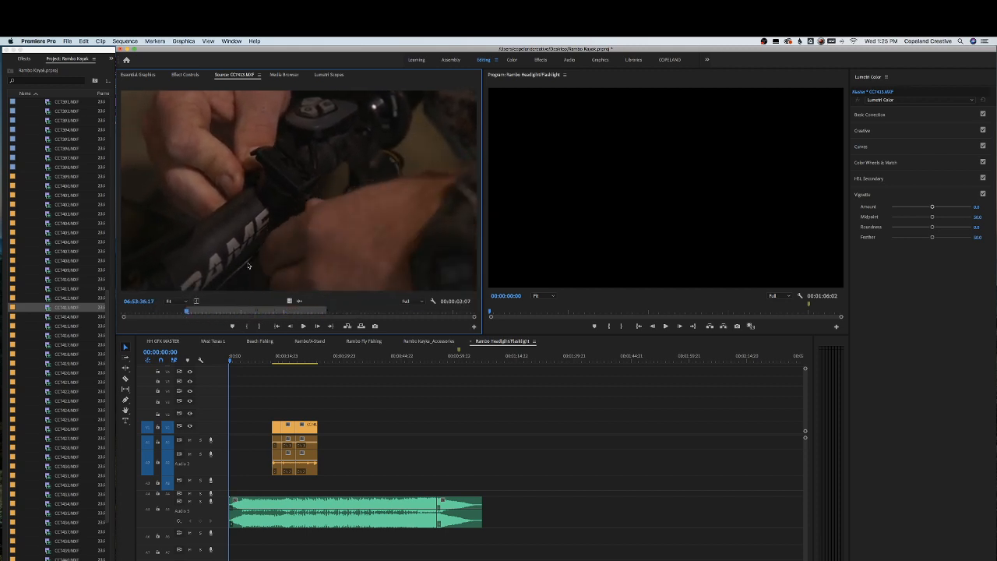
pyautogui.moveTo(248, 264); pyautogui.dragTo(319, 427)
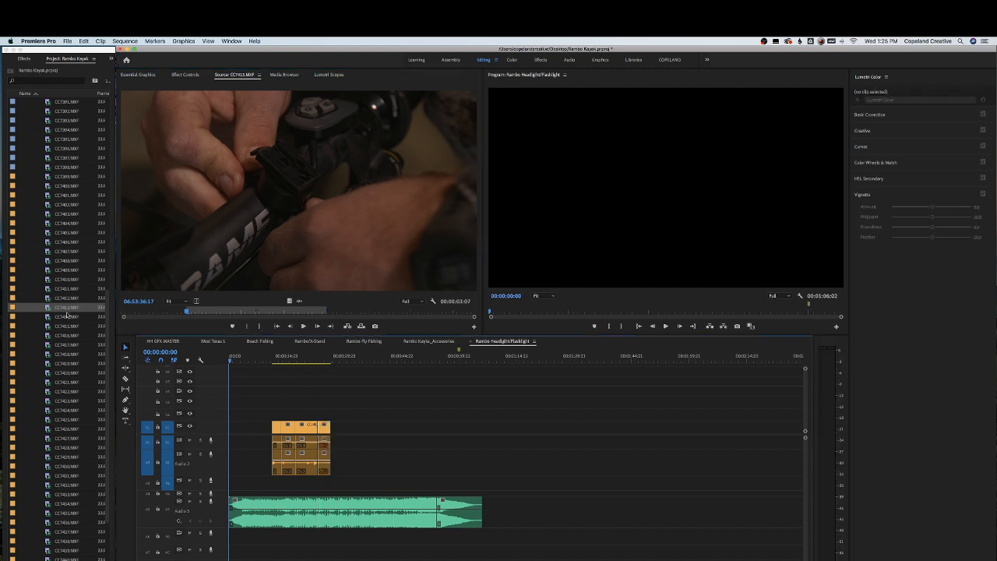
# Mark in and out points in CC7414.MXF and add it after the previous clip in the sequence
pyautogui.doubleClick(67, 315)
pyautogui.moveTo(141, 314)
pyautogui.mouseDown()
pyautogui.moveTo(198, 313)
pyautogui.moveTo(154, 312)
pyautogui.mouseUp()
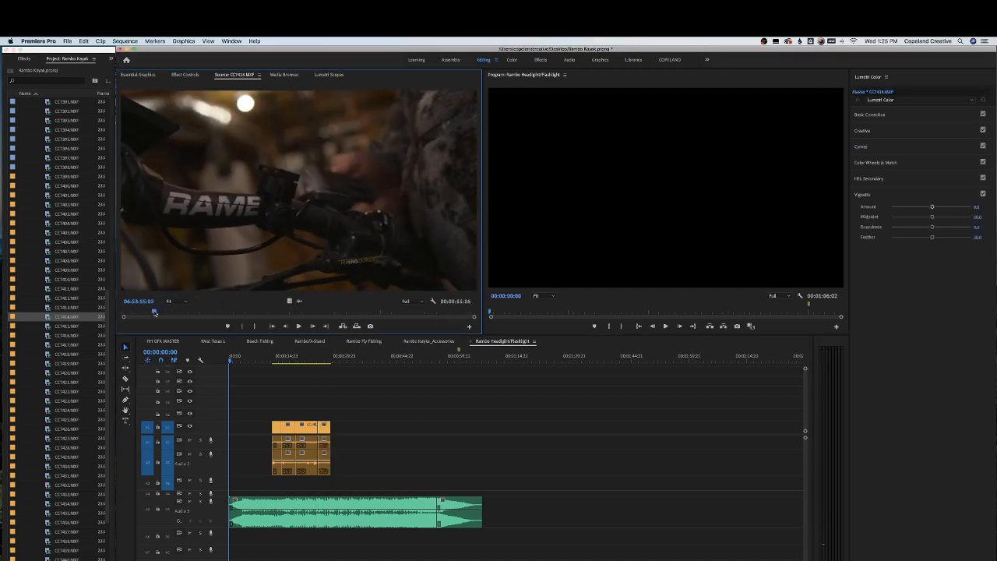
pyautogui.press('i')
pyautogui.press('space')
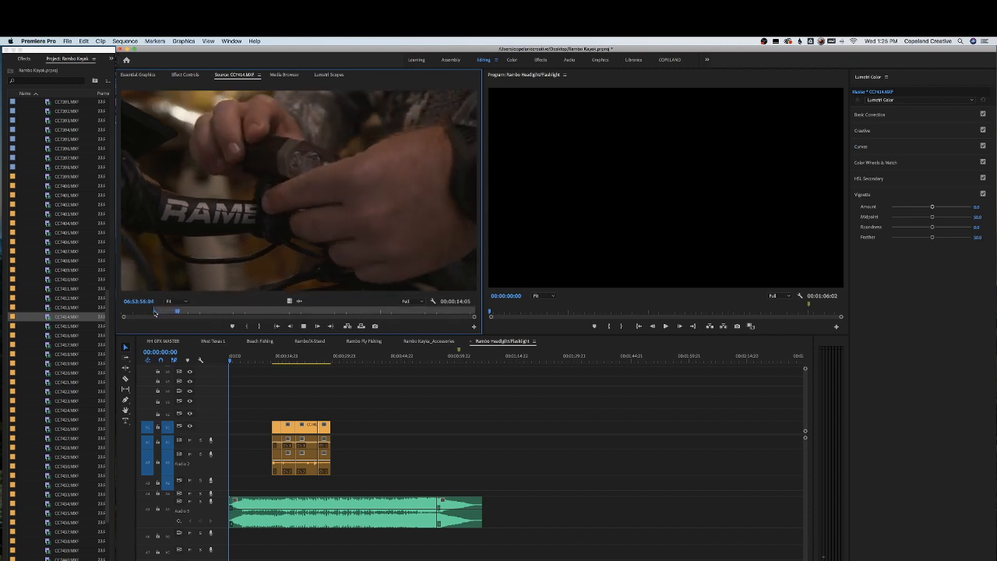
pyautogui.press('o')
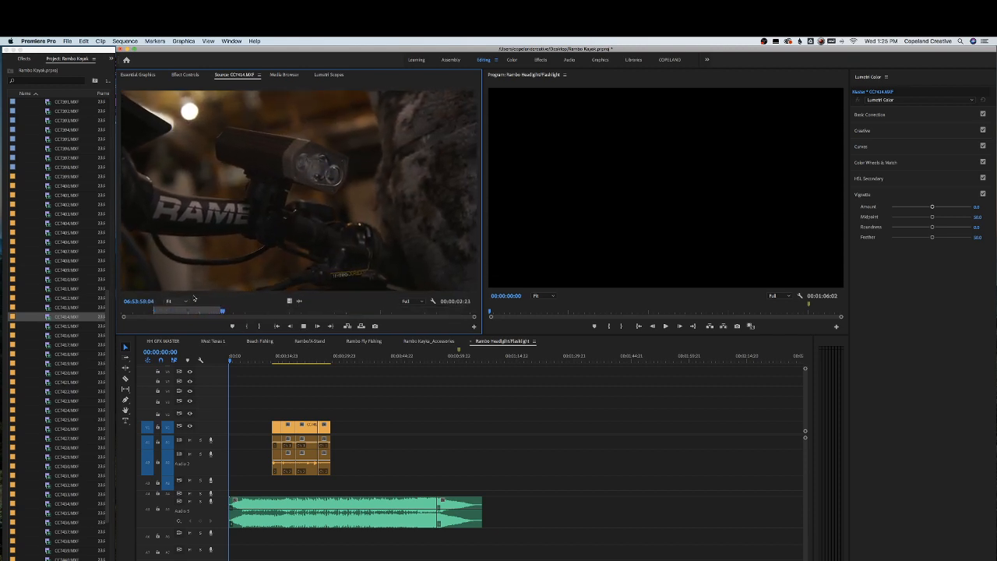
pyautogui.press('o')
pyautogui.moveTo(246, 246); pyautogui.dragTo(337, 436)
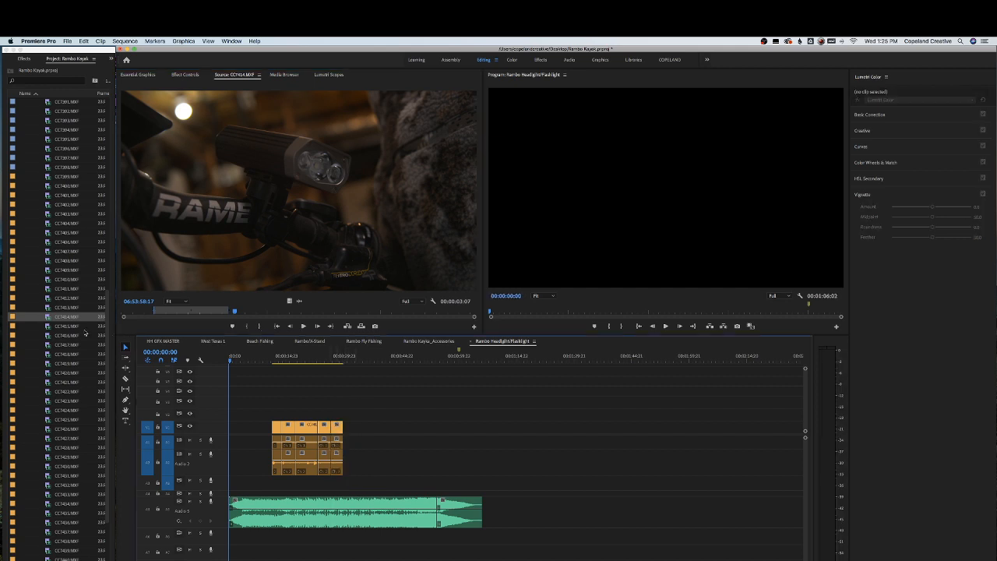
# Open CC7415.MXF in the Source Monitor, park the playhead at 00:00:11:04 and save the project
pyautogui.doubleClick(84, 327)
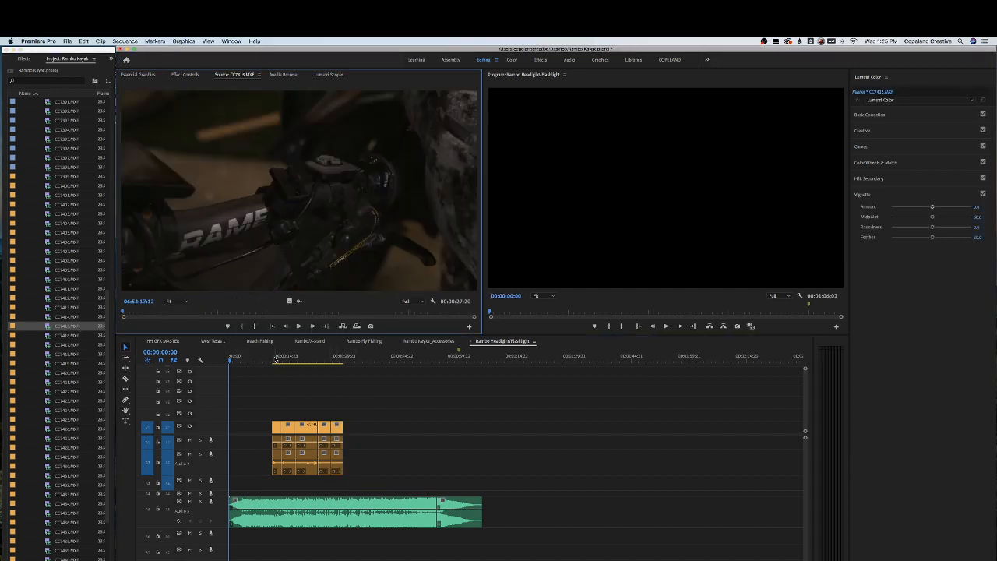
pyautogui.moveTo(279, 358); pyautogui.dragTo(272, 360)
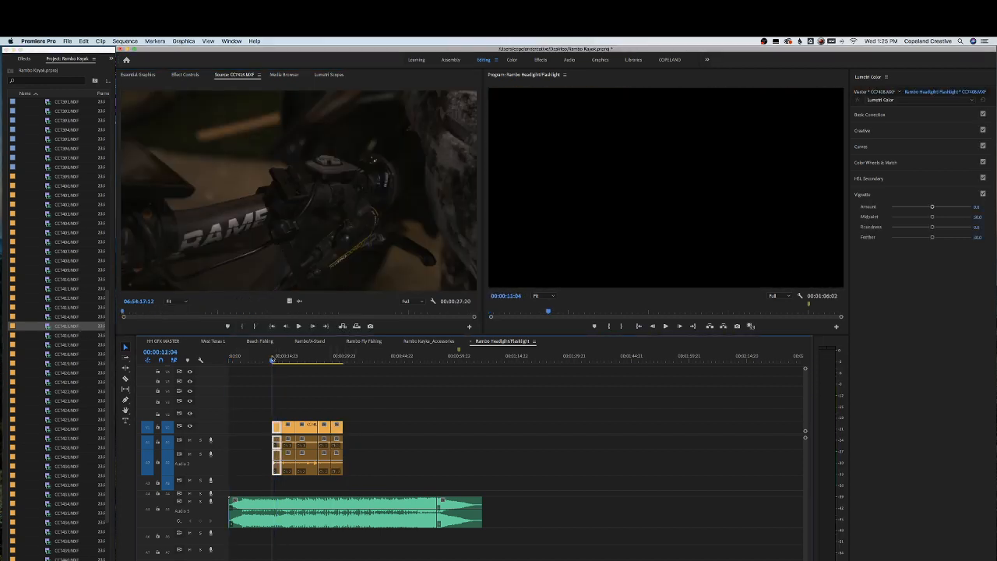
pyautogui.press('super+s')
pyautogui.moveTo(324, 240); pyautogui.dragTo(364, 396)
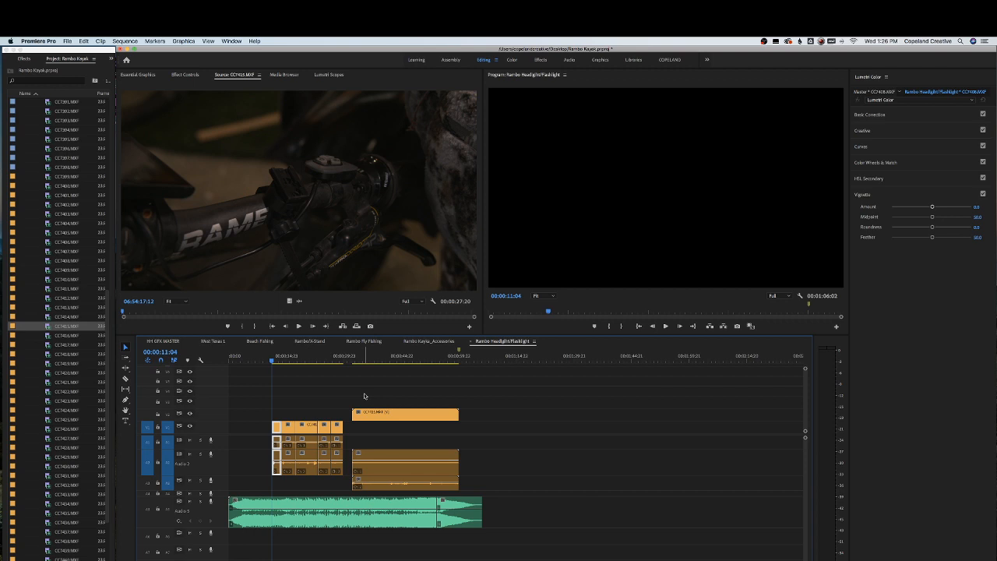
pyautogui.press('space')
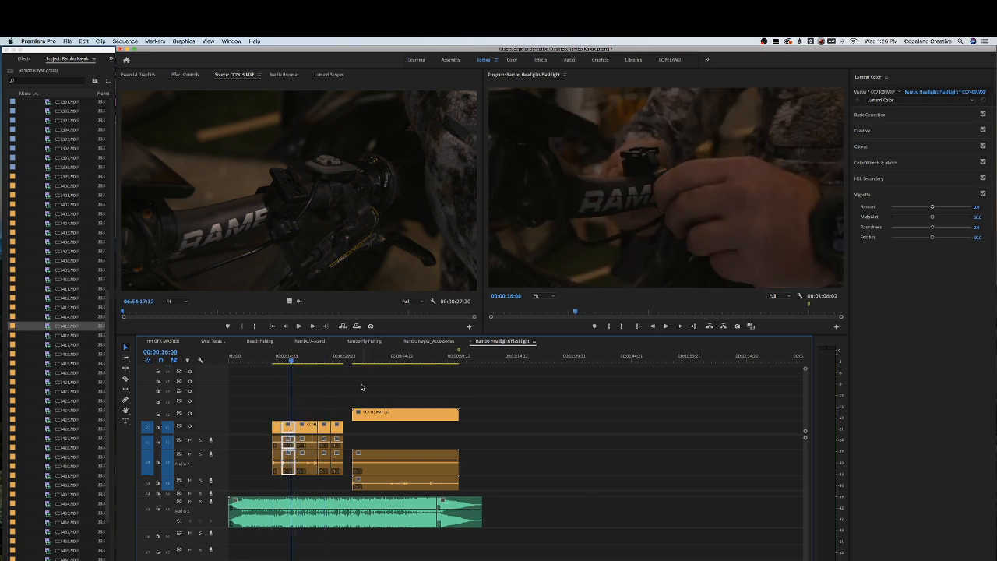
pyautogui.moveTo(363, 388); pyautogui.dragTo(402, 448)
pyautogui.press('Delete')
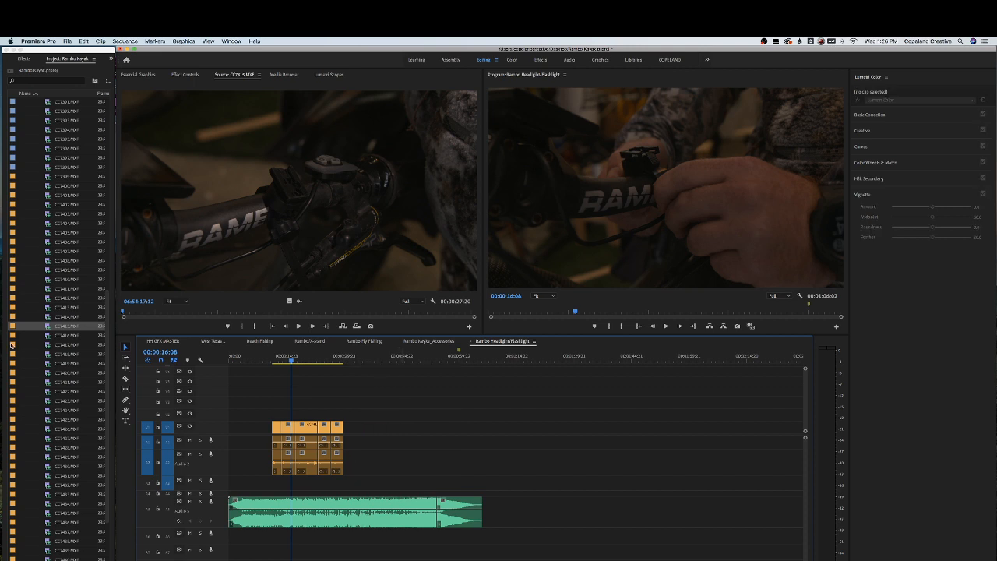
# Mark in and out points in CC7416.MXF and place it on the track above, just after the clip group
pyautogui.doubleClick(69, 336)
pyautogui.moveTo(137, 312); pyautogui.dragTo(316, 310)
pyautogui.press('i')
pyautogui.press('o')
pyautogui.moveTo(354, 348); pyautogui.dragTo(331, 427)
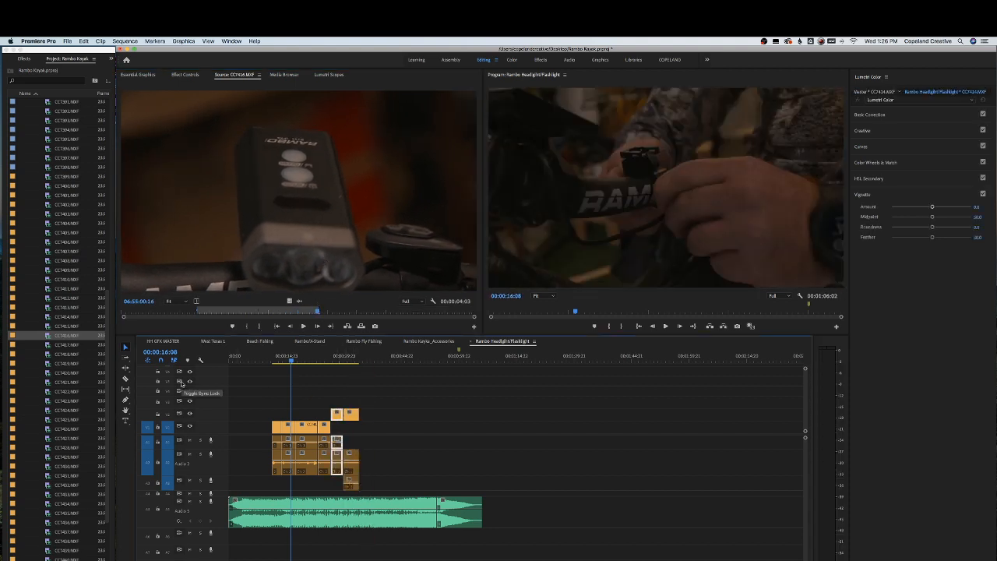
# Mark in and out points in CC7417.MXF and overwrite it into the sequence after CC7416.MXF
pyautogui.doubleClick(66, 347)
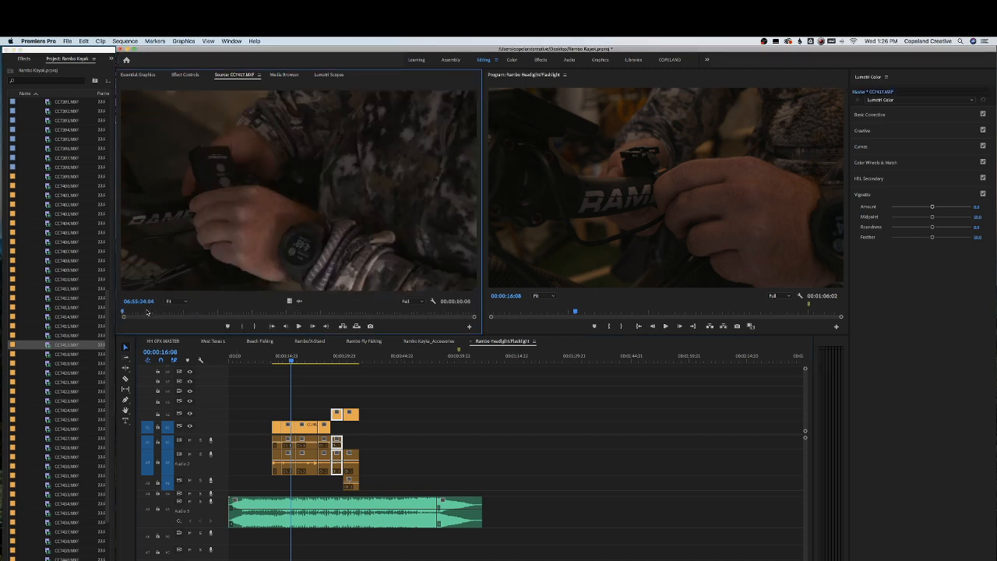
pyautogui.moveTo(147, 312); pyautogui.dragTo(360, 309)
pyautogui.press('i')
pyautogui.press('o')
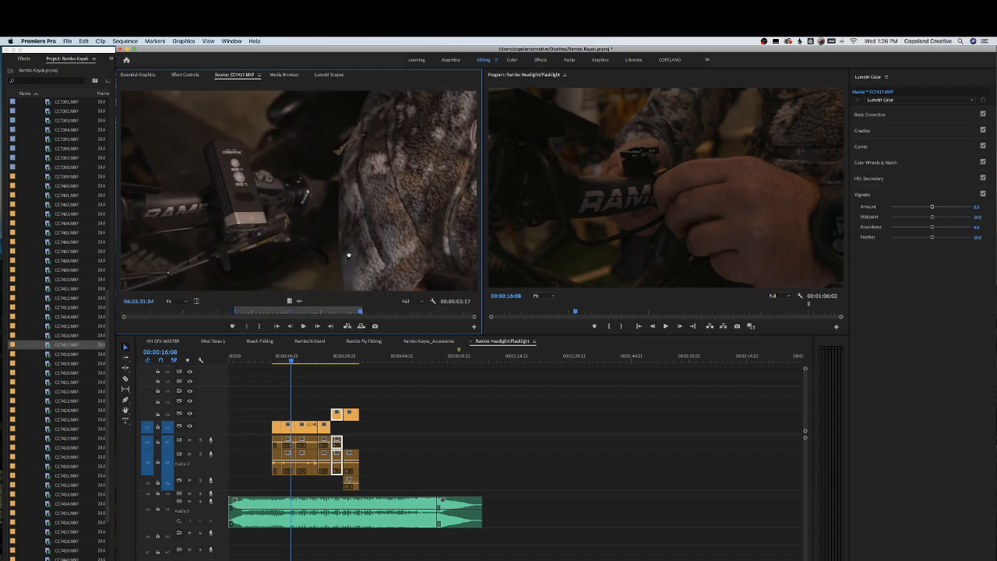
pyautogui.press('.')
# Preview CC7418.MXF, then mark in and out points in CC7419.MXF and place it in the sequence near 00:00:44
pyautogui.doubleClick(64, 355)
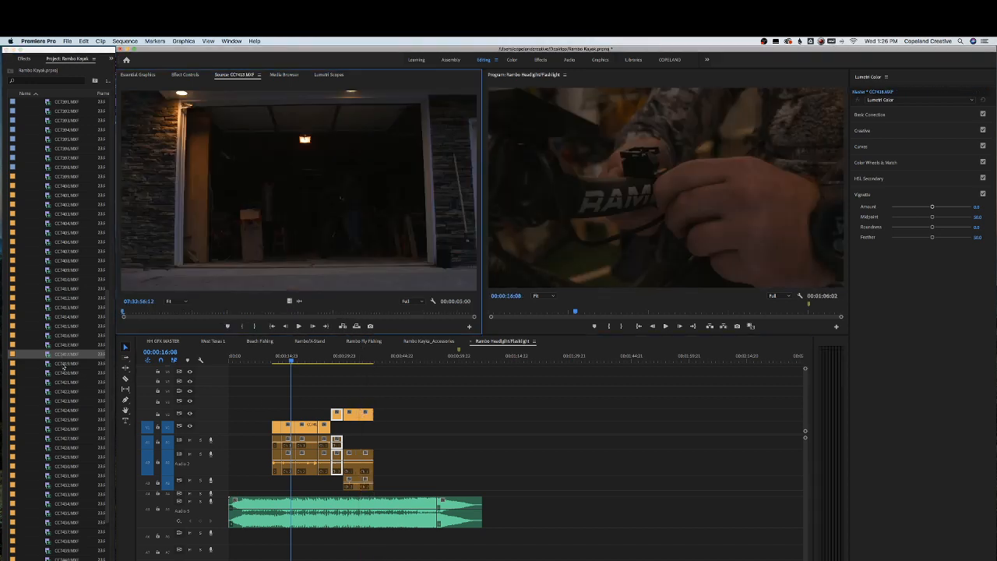
pyautogui.moveTo(144, 312); pyautogui.dragTo(413, 312)
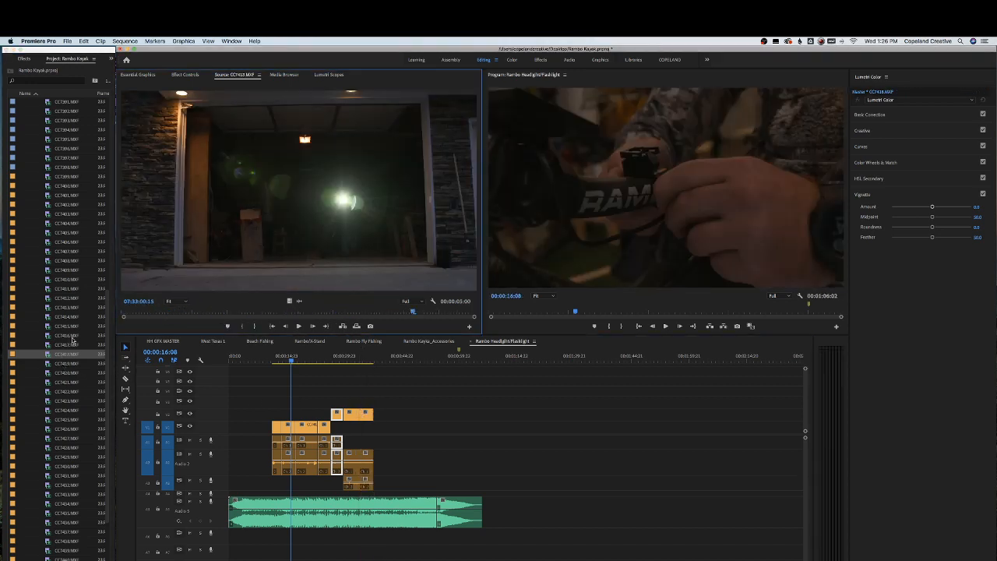
pyautogui.doubleClick(52, 364)
pyautogui.moveTo(136, 314); pyautogui.dragTo(435, 306)
pyautogui.press('i')
pyautogui.press('o')
pyautogui.moveTo(400, 256); pyautogui.dragTo(407, 426)
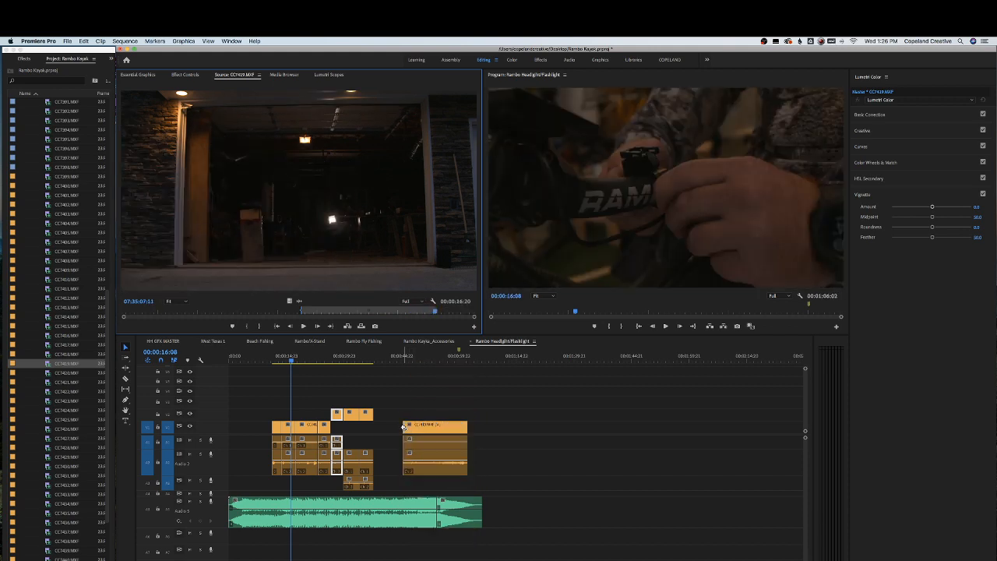
# Open CC7420.MXF, set the playhead to 00:00:53:19 and slightly adjust the volume level of both music clips
pyautogui.doubleClick(65, 374)
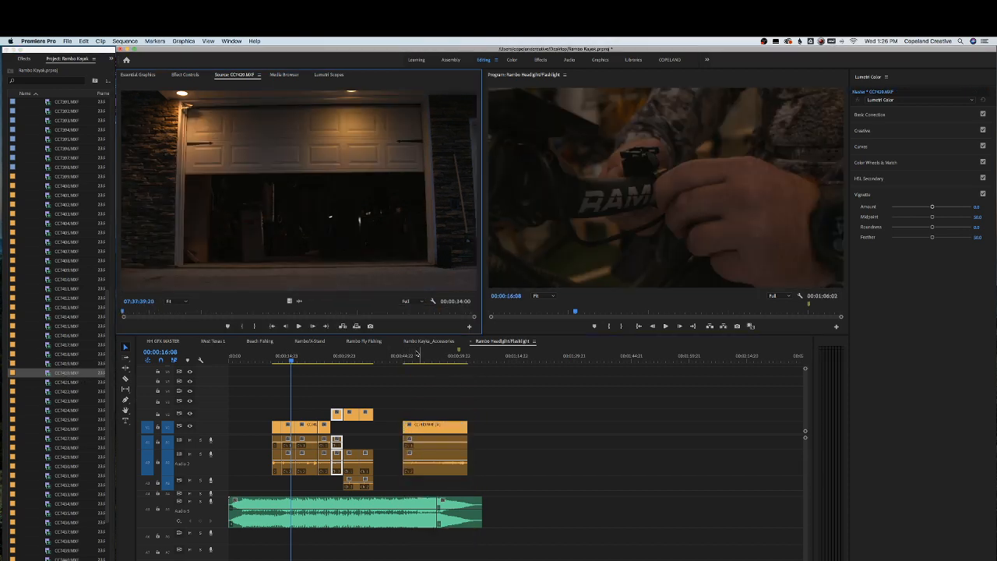
pyautogui.moveTo(393, 357); pyautogui.dragTo(435, 359)
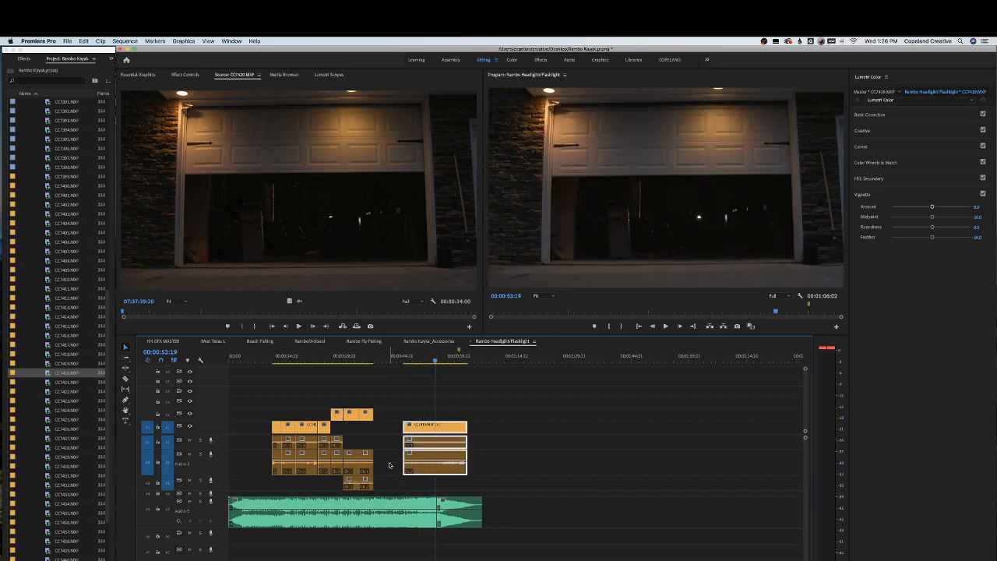
pyautogui.click(366, 505)
pyautogui.rightClick(365, 504)
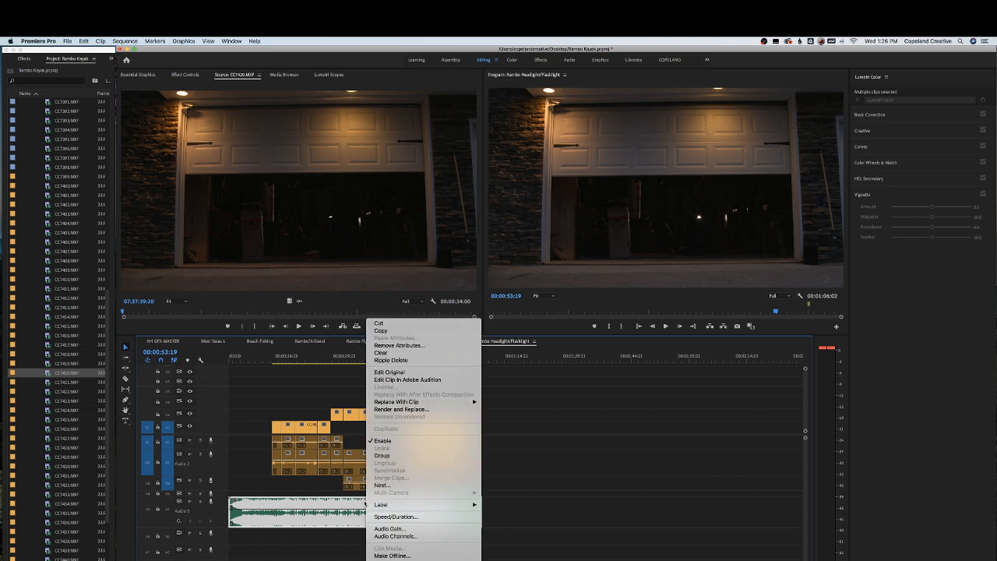
pyautogui.click(310, 537)
pyautogui.moveTo(325, 513); pyautogui.dragTo(329, 517)
pyautogui.click(327, 546)
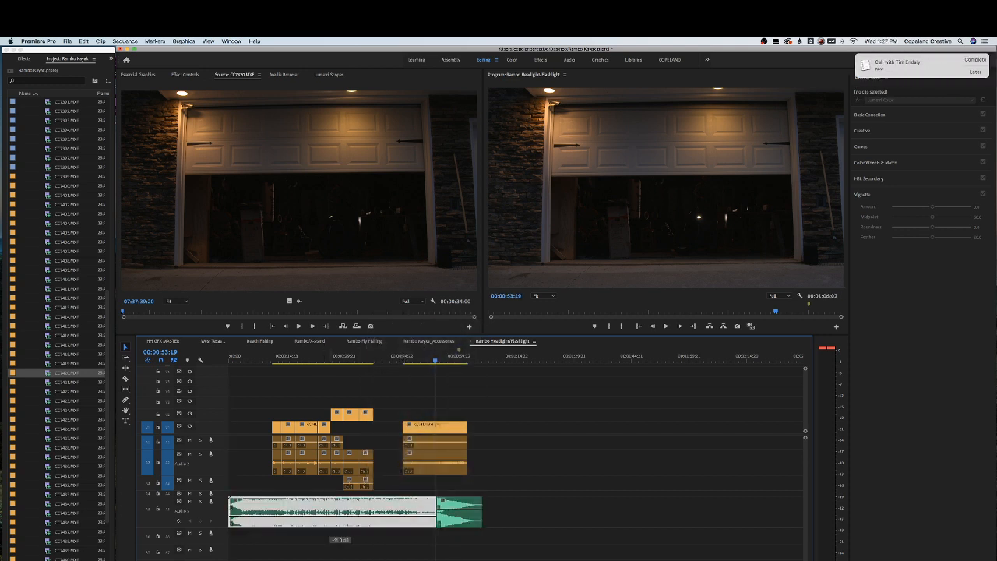
pyautogui.moveTo(458, 513); pyautogui.dragTo(458, 518)
pyautogui.click(975, 72)
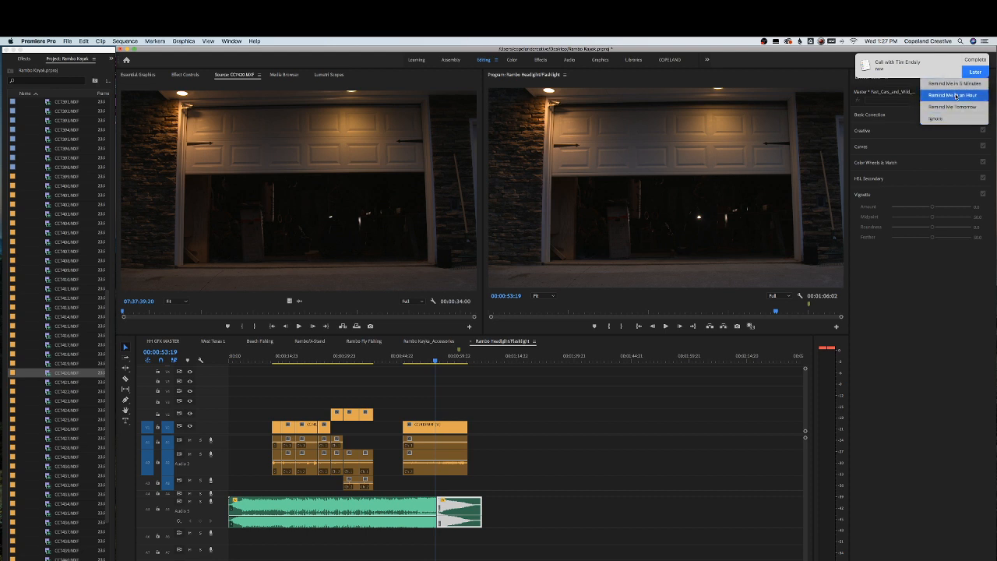
pyautogui.click(953, 95)
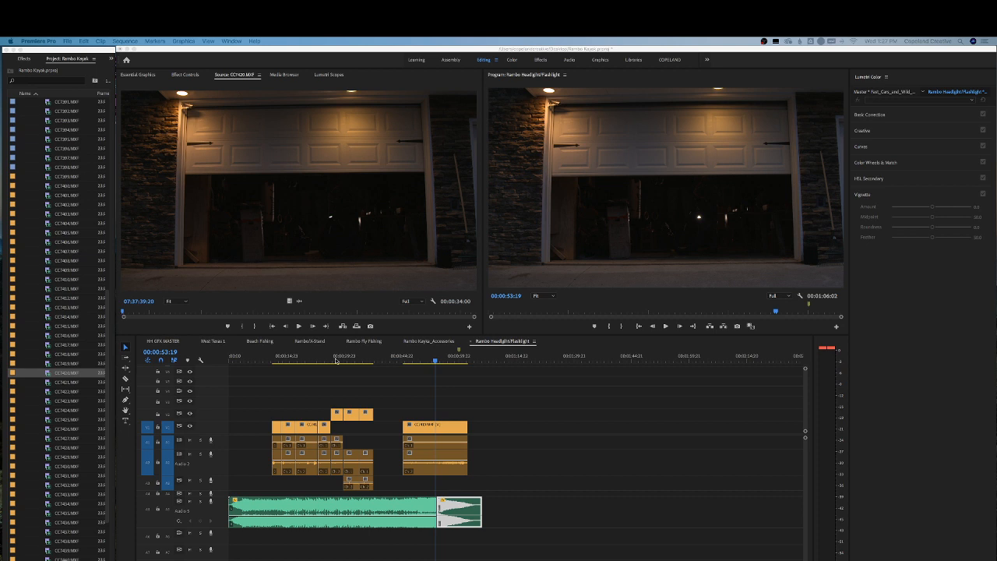
# Browse the other sequences in the project for reference, then return to the Rambo Headlight/Flashlight sequence
pyautogui.click(208, 343)
pyautogui.click(433, 361)
pyautogui.press('-')
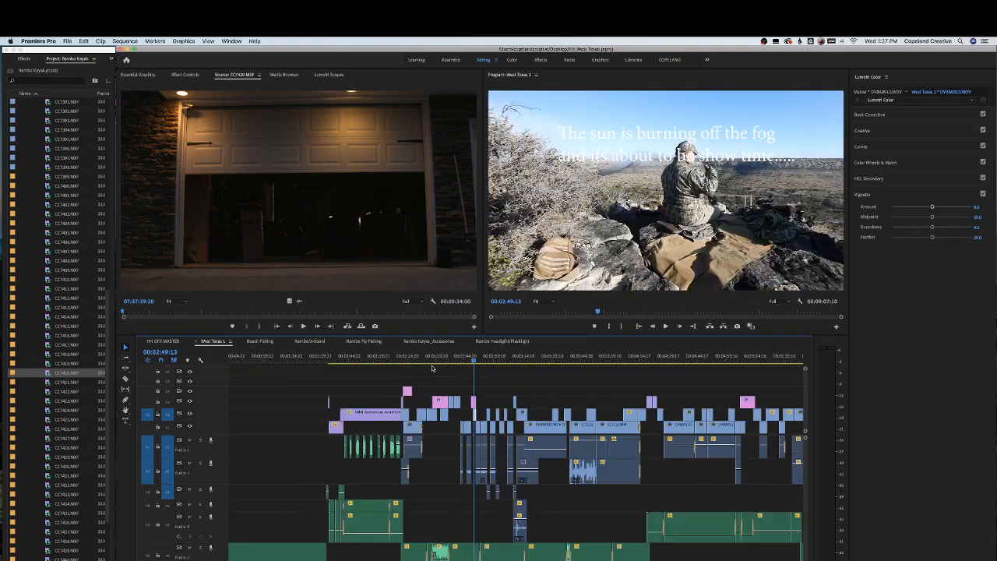
pyautogui.press('-')
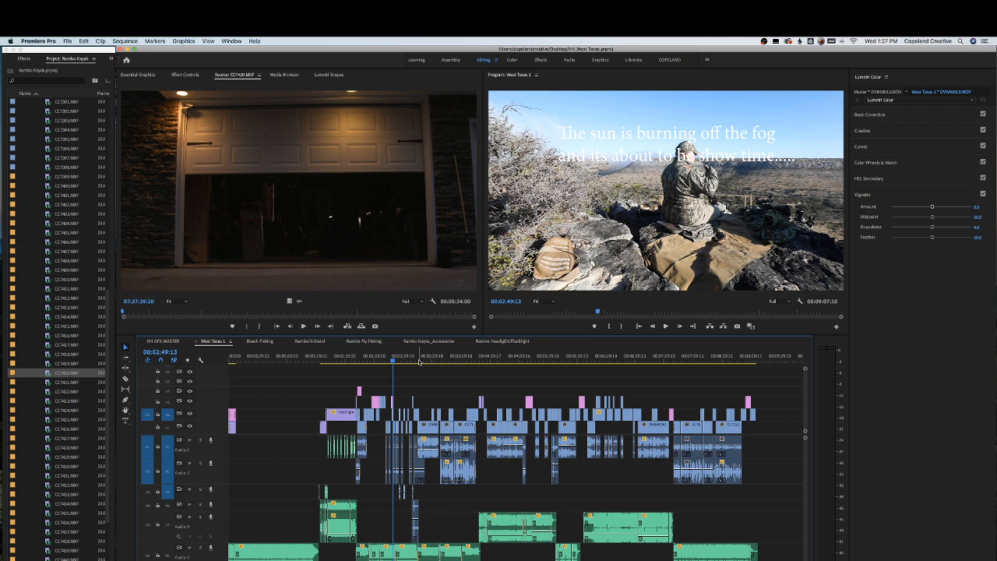
pyautogui.click(503, 342)
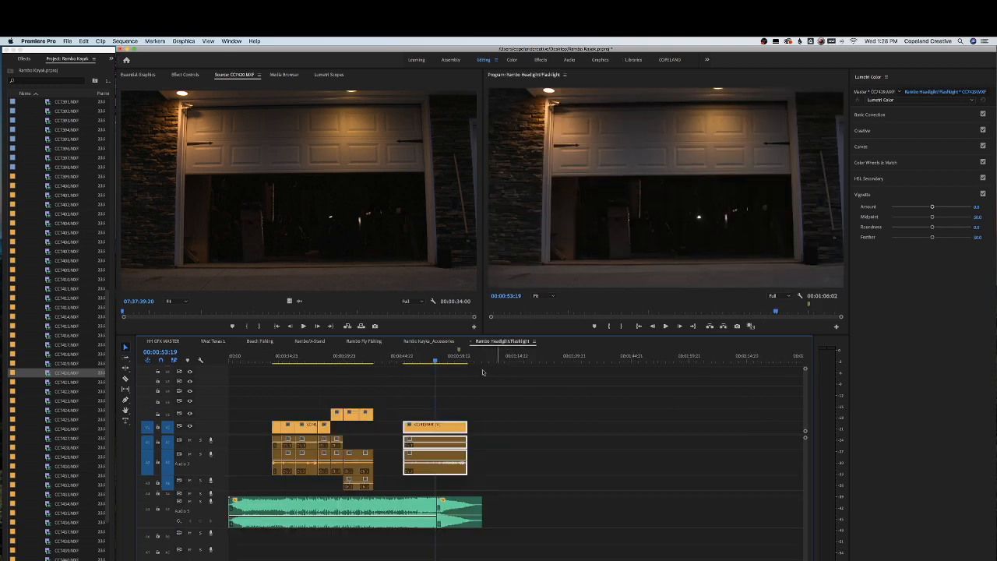
pyautogui.click(428, 341)
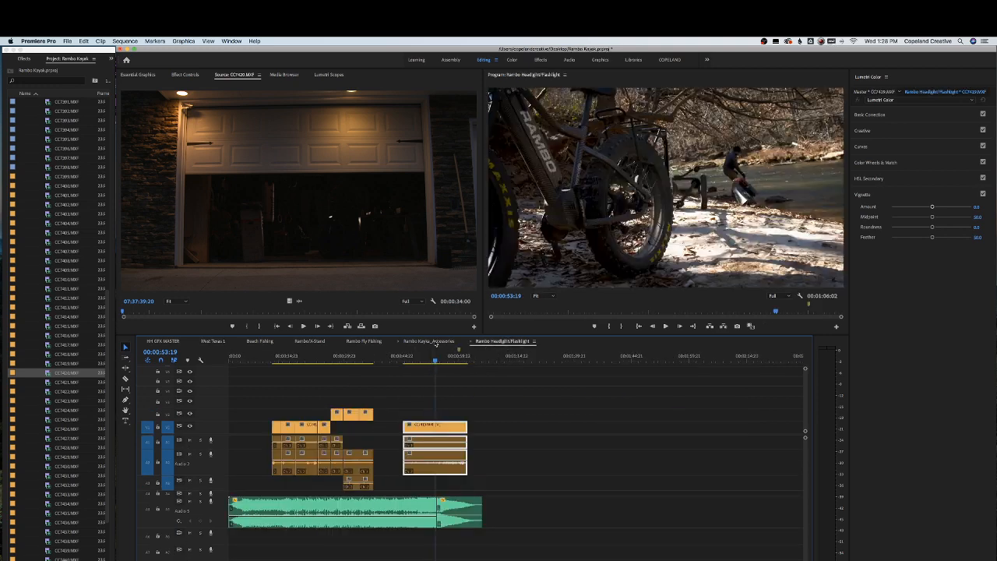
pyautogui.click(363, 341)
pyautogui.click(304, 341)
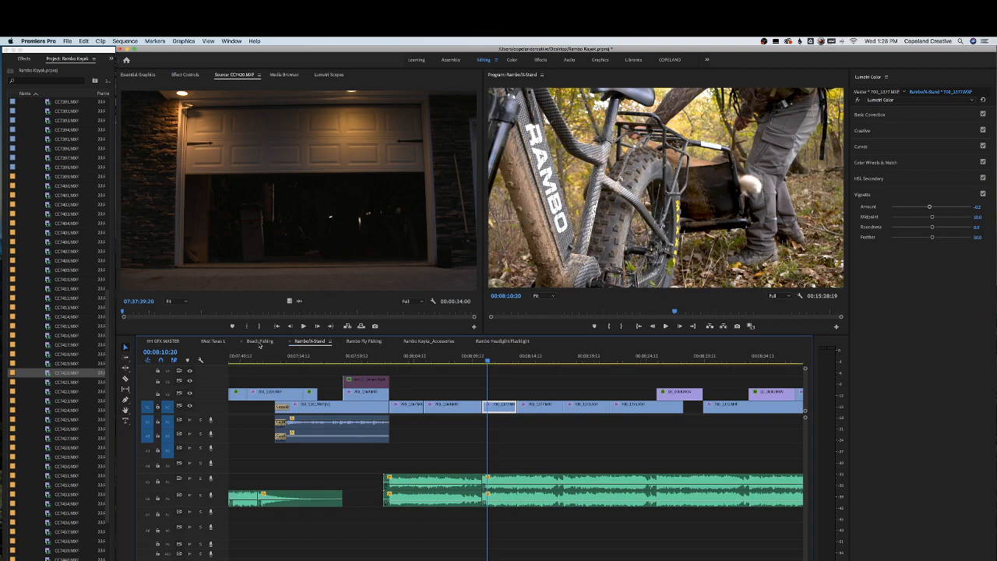
pyautogui.click(260, 342)
pyautogui.click(213, 341)
pyautogui.click(162, 341)
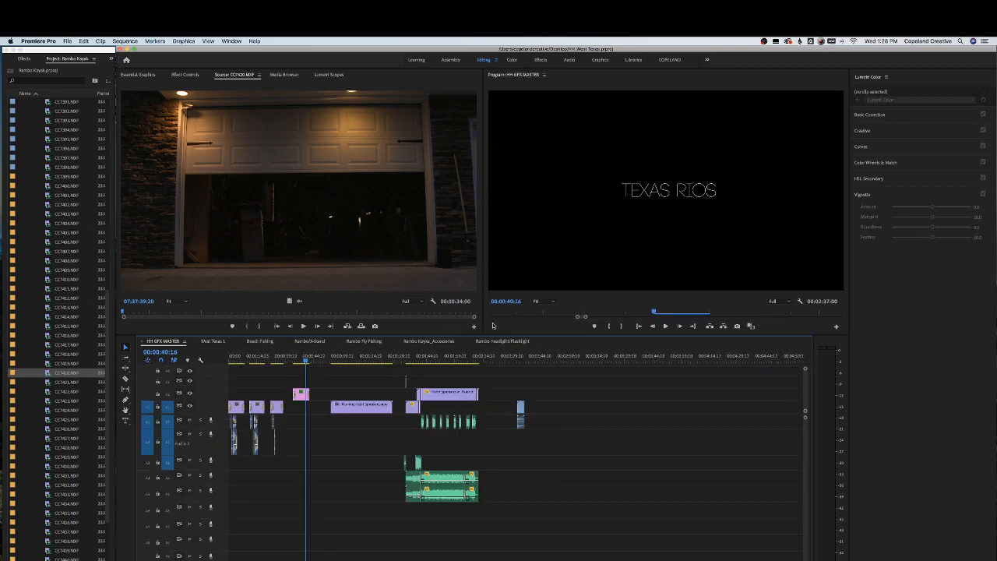
pyautogui.click(505, 341)
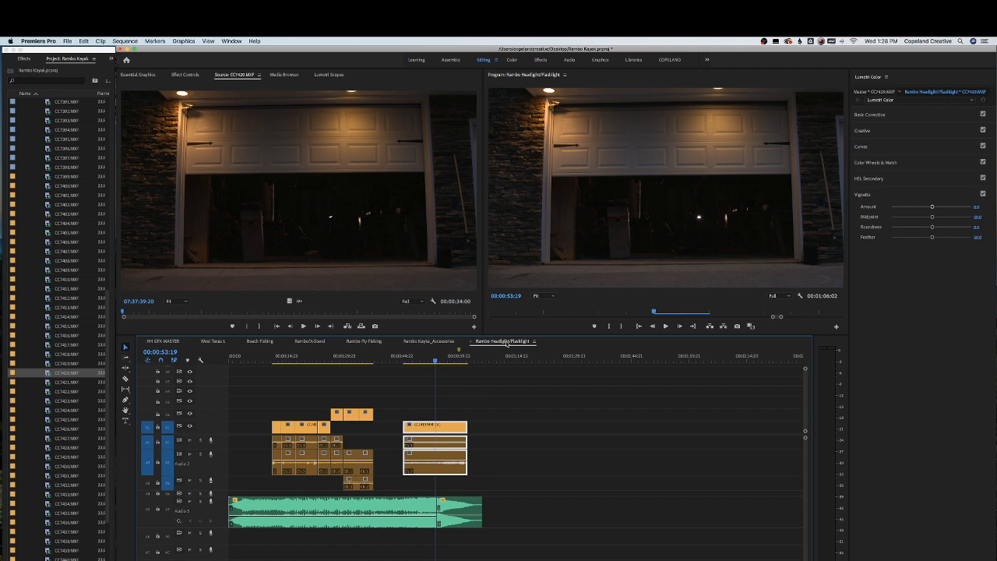
# Move the CC7420.MXF clip earlier in the sequence so it sits closer to the preceding clips
pyautogui.click(411, 357)
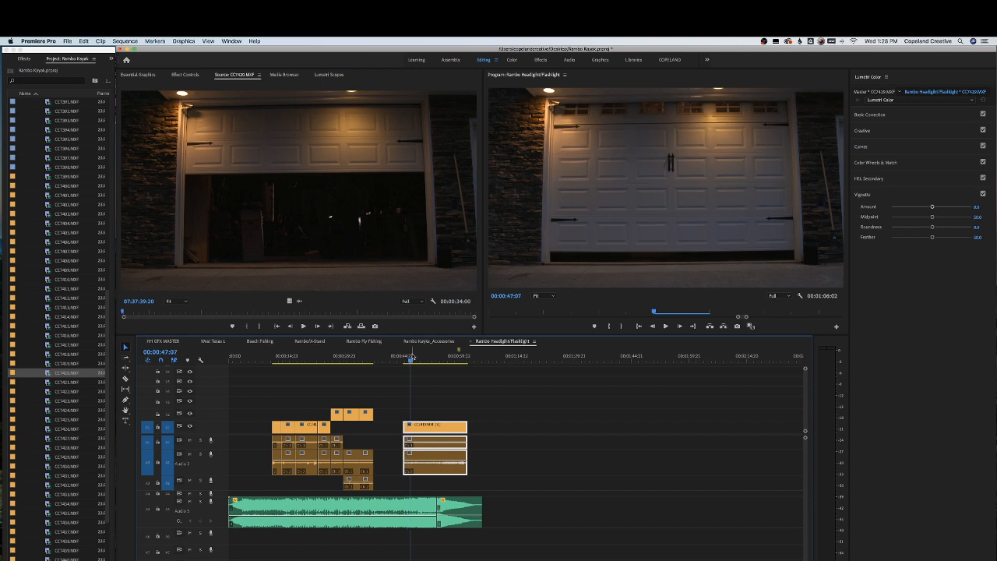
pyautogui.press('=')
pyautogui.press('space')
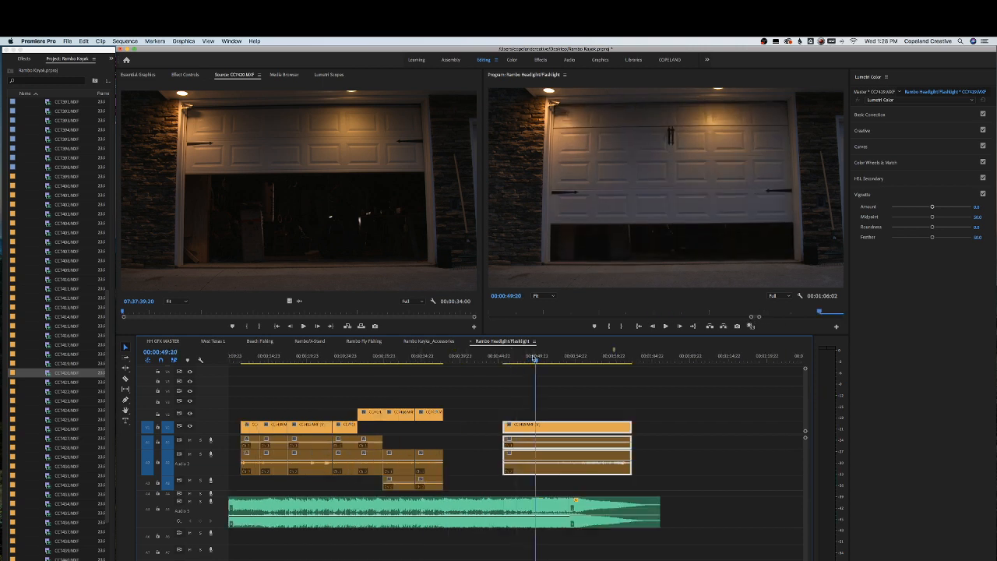
pyautogui.moveTo(534, 360); pyautogui.dragTo(562, 359)
pyautogui.moveTo(505, 425)
pyautogui.mouseDown()
pyautogui.moveTo(559, 425)
pyautogui.moveTo(486, 424)
pyautogui.mouseUp()
pyautogui.click(510, 407)
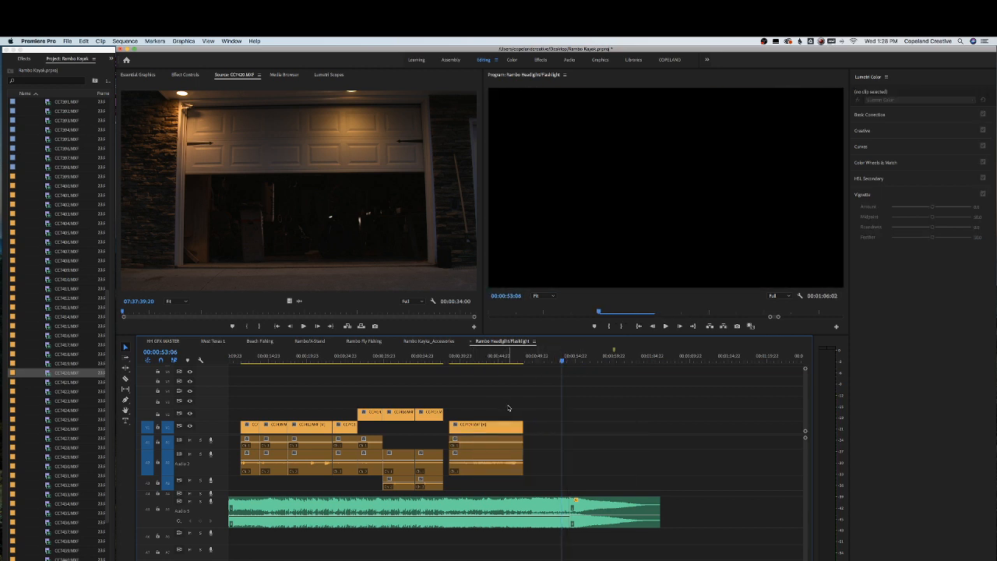
# Select the video clips in the sequence and shift them earlier along the timeline
pyautogui.hscroll(-3, 509, 407)
pyautogui.press('-')
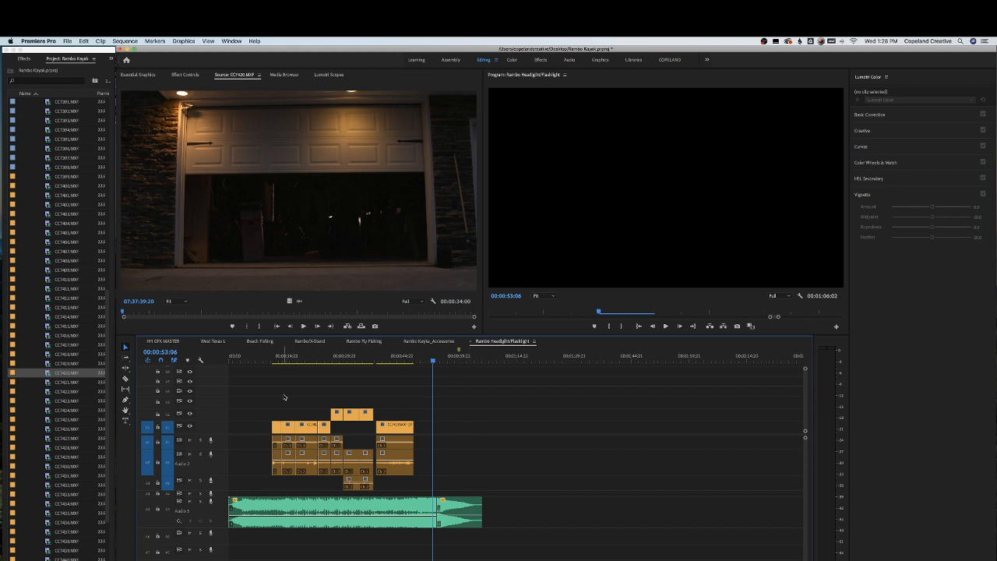
pyautogui.moveTo(285, 397); pyautogui.dragTo(376, 431)
pyautogui.click(411, 413)
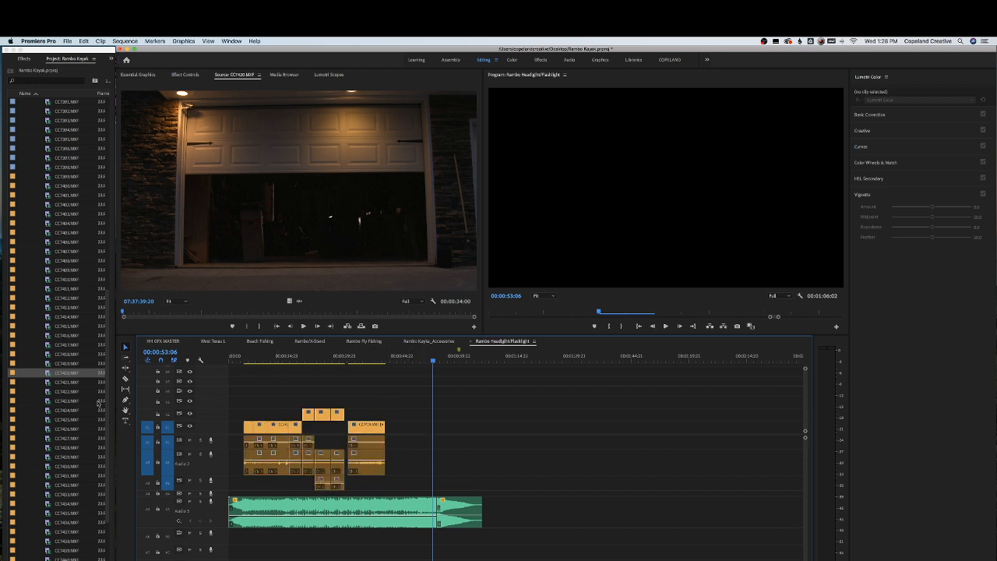
# Open CC7421.MXF in the source monitor, scrub through it and add it to the sequence after CC7420.MXF
pyautogui.click(73, 381)
pyautogui.doubleClick(72, 381)
pyautogui.moveTo(139, 312); pyautogui.dragTo(274, 316)
pyautogui.moveTo(283, 317); pyautogui.dragTo(349, 317)
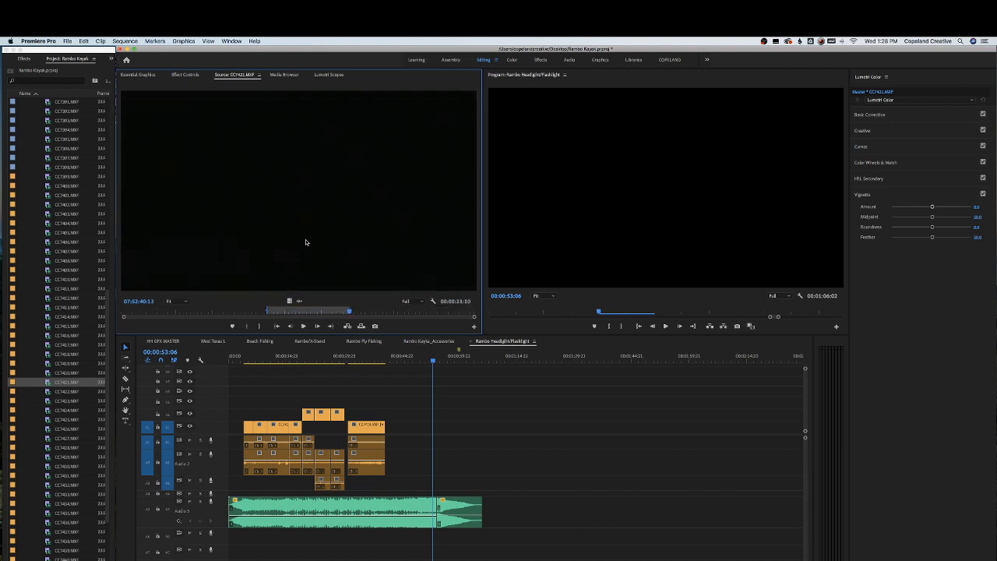
pyautogui.moveTo(307, 241); pyautogui.dragTo(446, 440)
# Open CC7422.MXF, mark an out point and add it to the sequence after CC7421.MXF
pyautogui.doubleClick(66, 393)
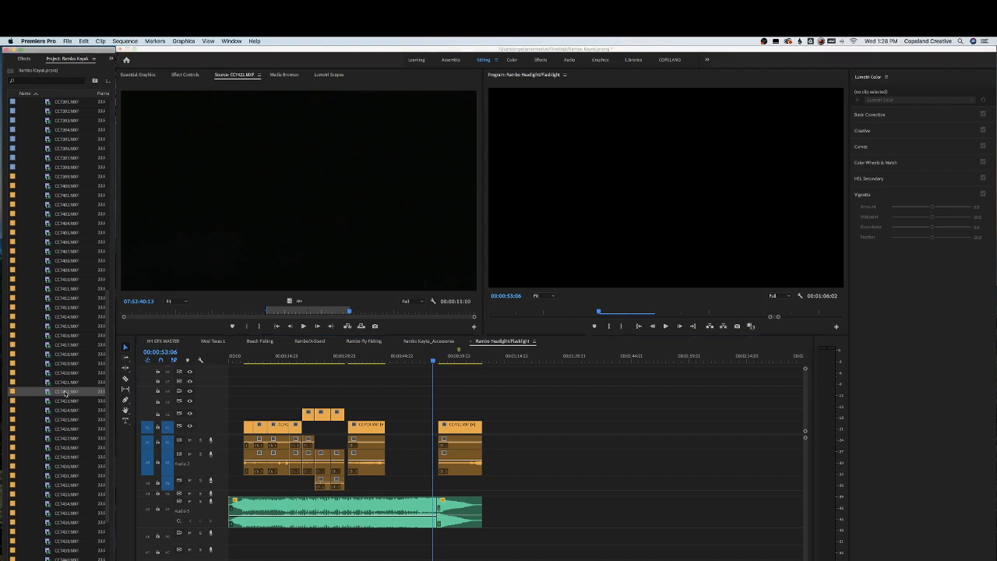
pyautogui.moveTo(162, 312); pyautogui.dragTo(217, 312)
pyautogui.press('o')
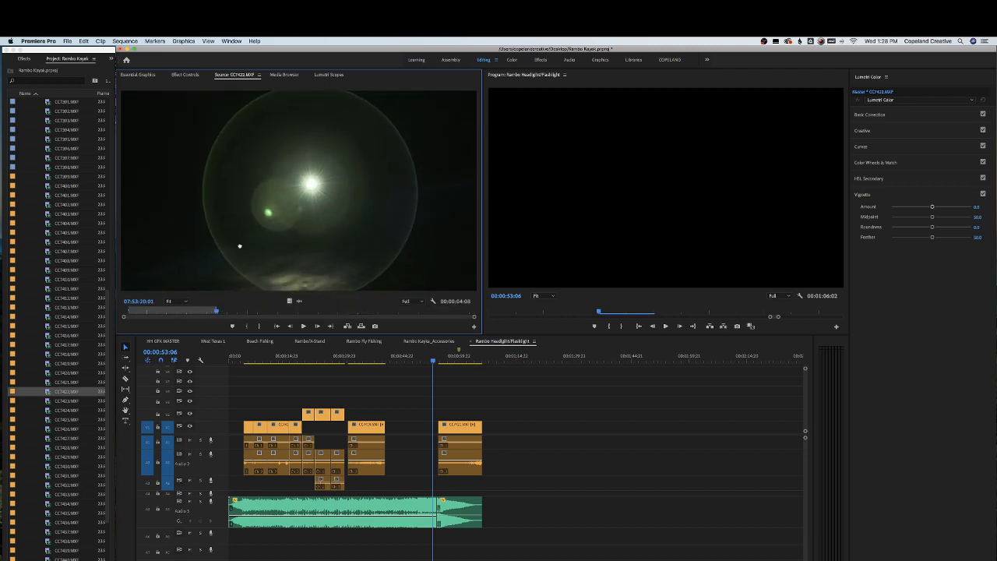
pyautogui.moveTo(240, 246); pyautogui.dragTo(483, 430)
# Open CC7423.MXF, scrub through it and add it to the sequence after CC7422.MXF
pyautogui.doubleClick(48, 400)
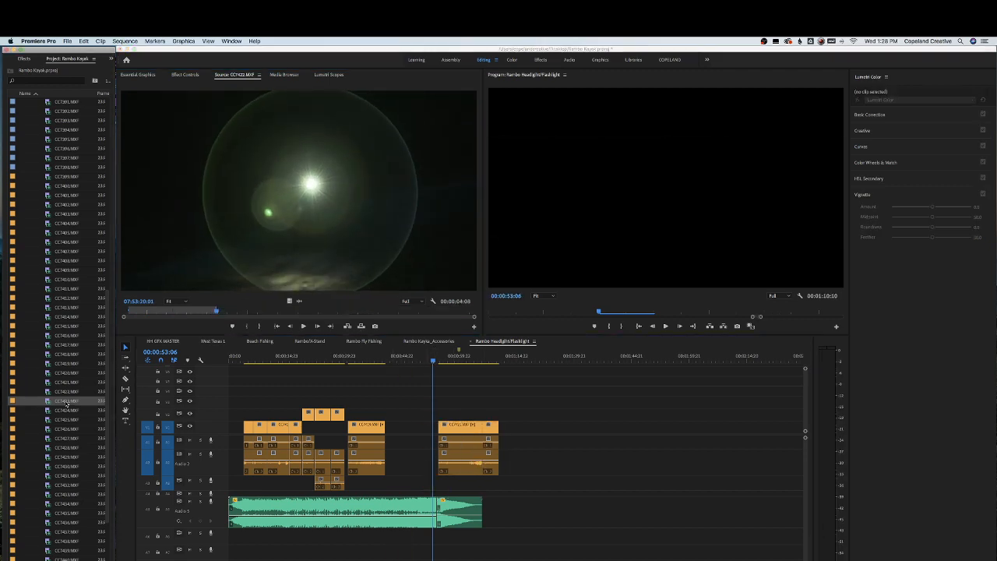
pyautogui.moveTo(179, 315); pyautogui.dragTo(438, 307)
pyautogui.moveTo(460, 384); pyautogui.dragTo(480, 385)
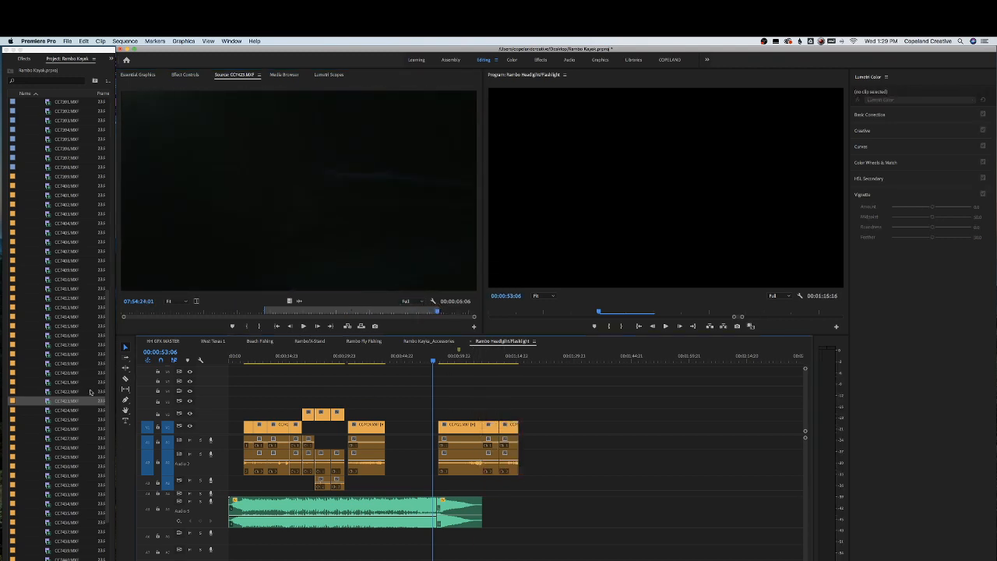
# Preview CC7424.MXF, then mark in and out points in CC7425.MXF and add it after CC7423.MXF
pyautogui.doubleClick(68, 411)
pyautogui.moveTo(167, 309); pyautogui.dragTo(423, 307)
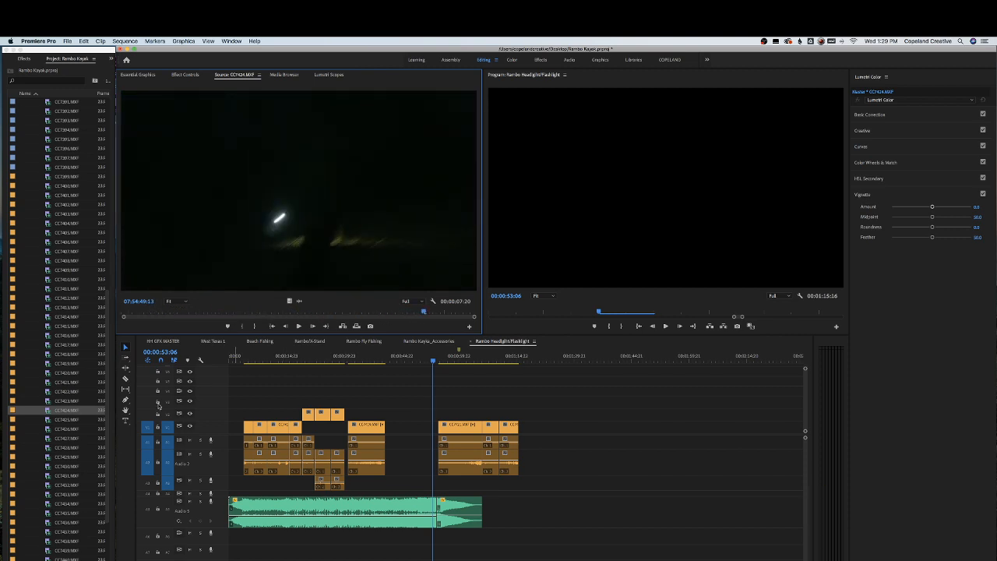
pyautogui.doubleClick(69, 420)
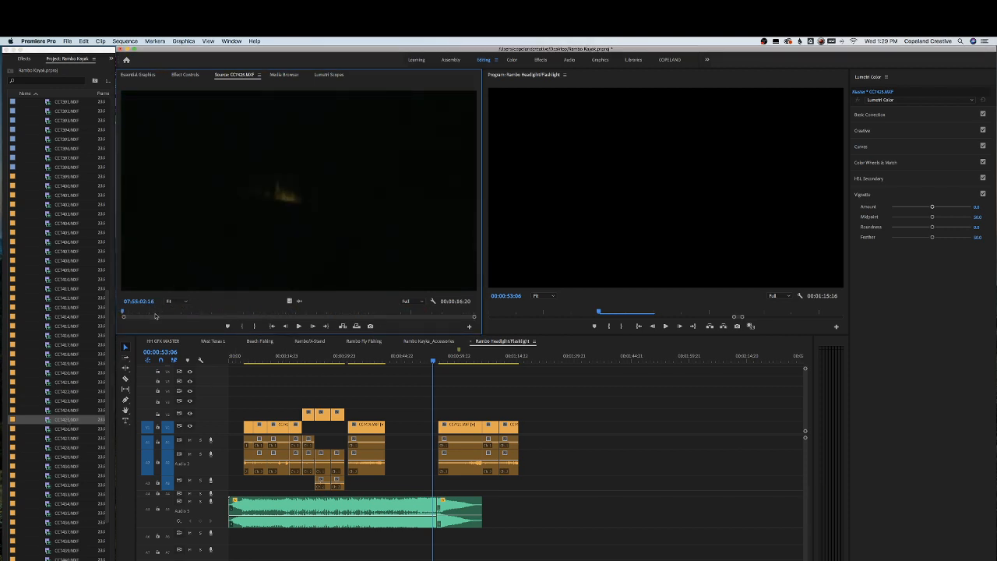
pyautogui.moveTo(231, 310); pyautogui.dragTo(398, 308)
pyautogui.press('i')
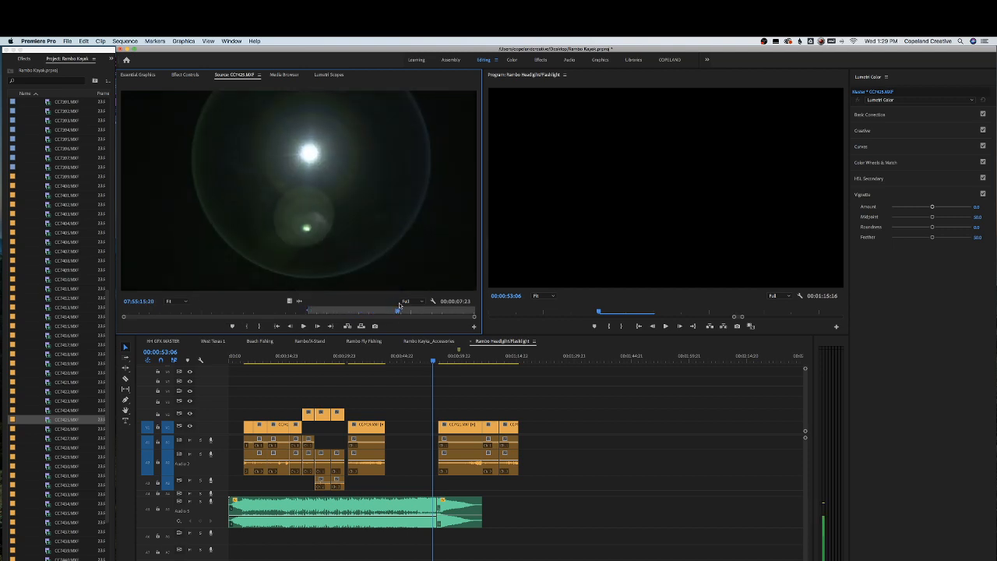
pyautogui.press('o')
pyautogui.moveTo(367, 263); pyautogui.dragTo(528, 440)
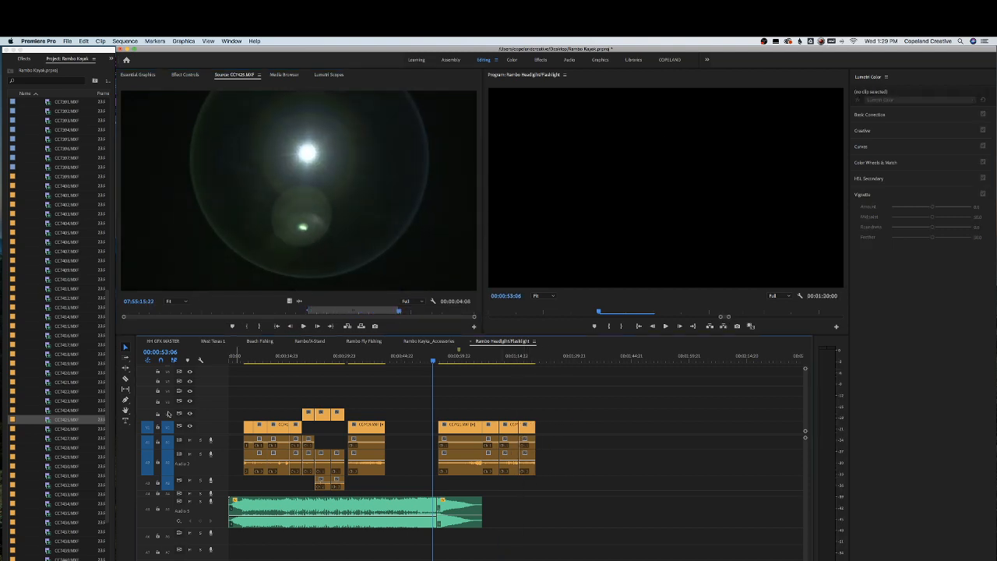
# Preview CC7426.MXF, then mark an out point in CC7427.MXF and add it to the end of the sequence
pyautogui.doubleClick(69, 430)
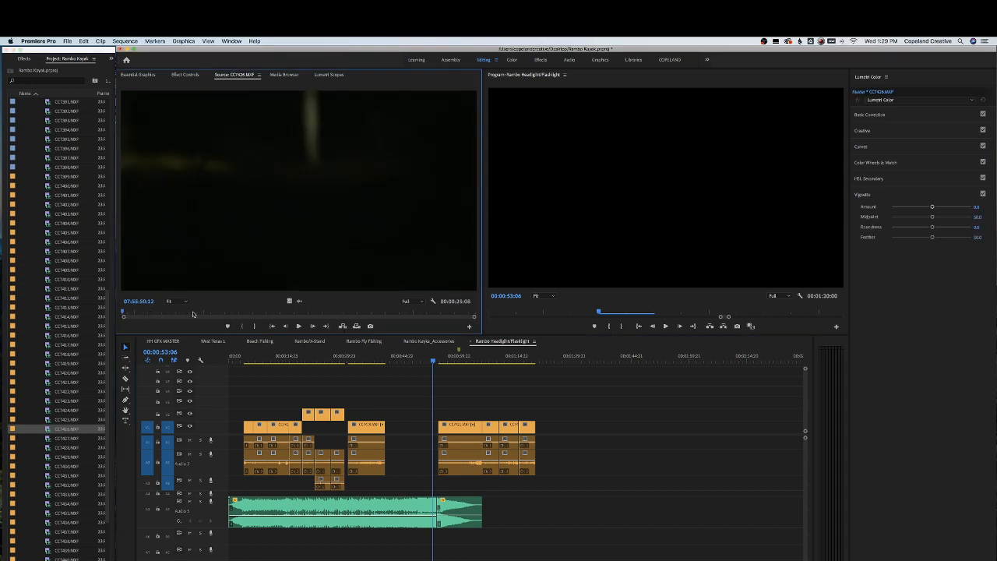
pyautogui.moveTo(194, 314); pyautogui.dragTo(209, 311)
pyautogui.moveTo(283, 309)
pyautogui.mouseDown()
pyautogui.moveTo(405, 309)
pyautogui.moveTo(291, 307)
pyautogui.mouseUp()
pyautogui.press('space')
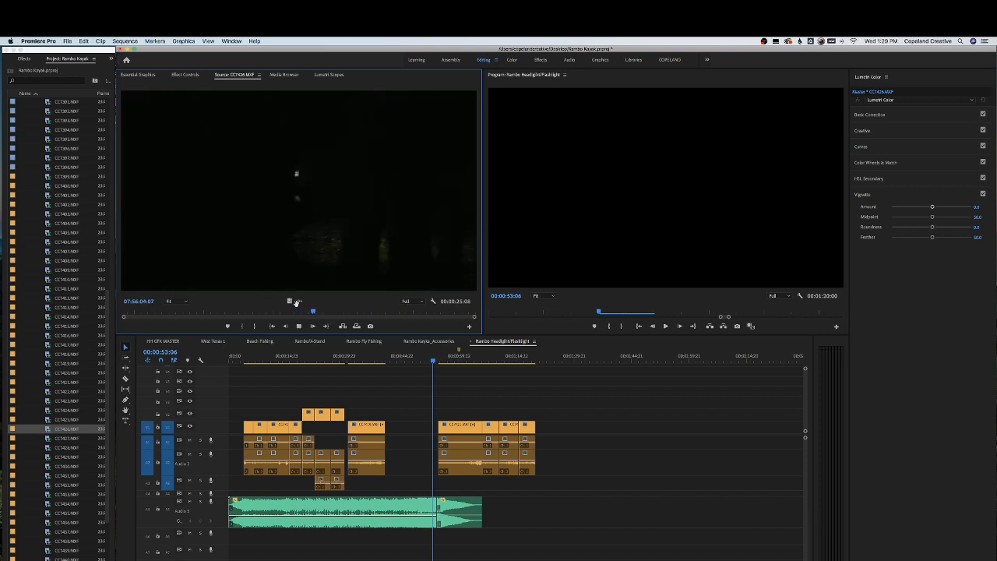
pyautogui.doubleClick(68, 439)
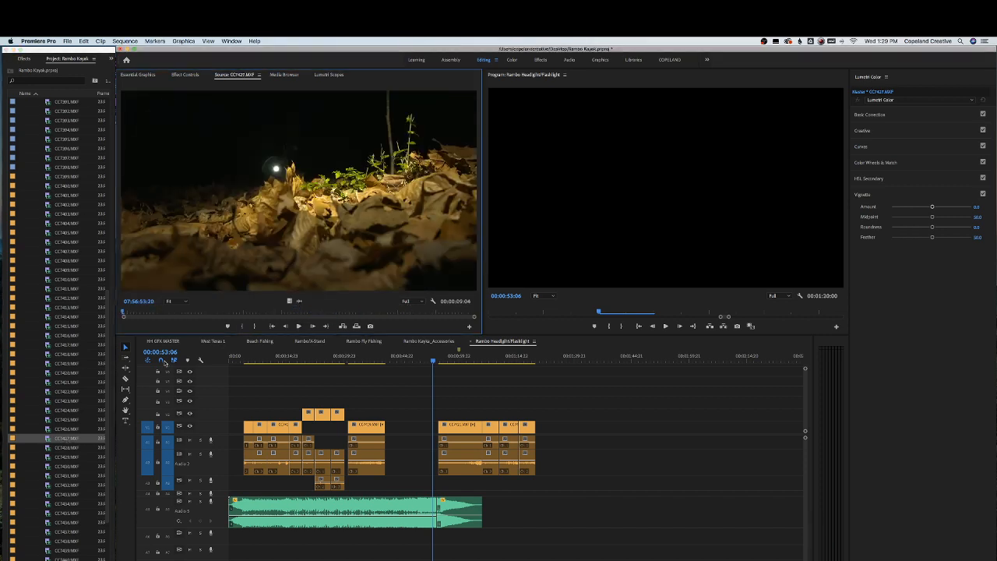
pyautogui.moveTo(184, 318); pyautogui.dragTo(325, 310)
pyautogui.press('space')
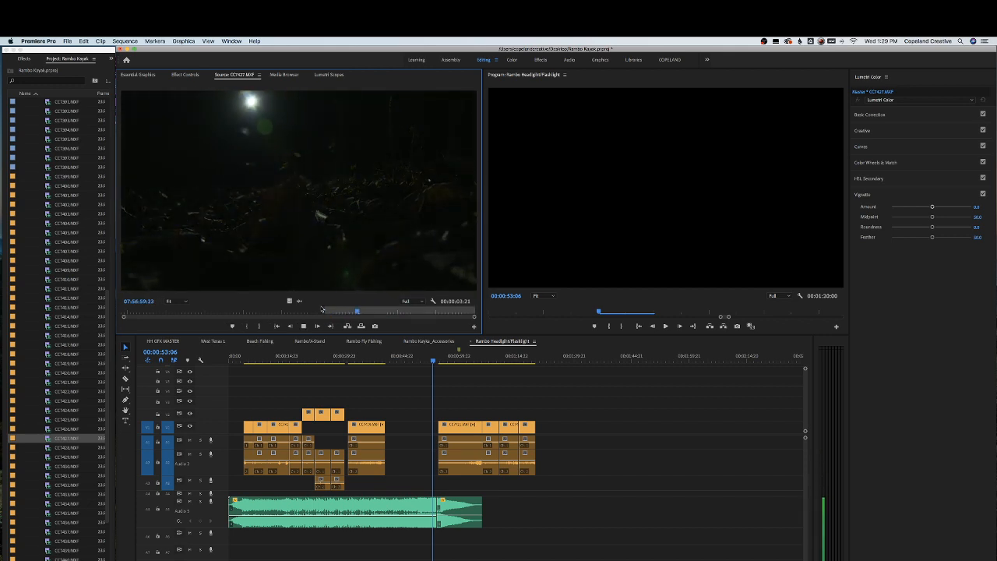
pyautogui.press('o')
pyautogui.moveTo(303, 253); pyautogui.dragTo(538, 433)
# Open CC7428.MXF, mark an in point and add it to the sequence after CC7427.MXF
pyautogui.doubleClick(72, 447)
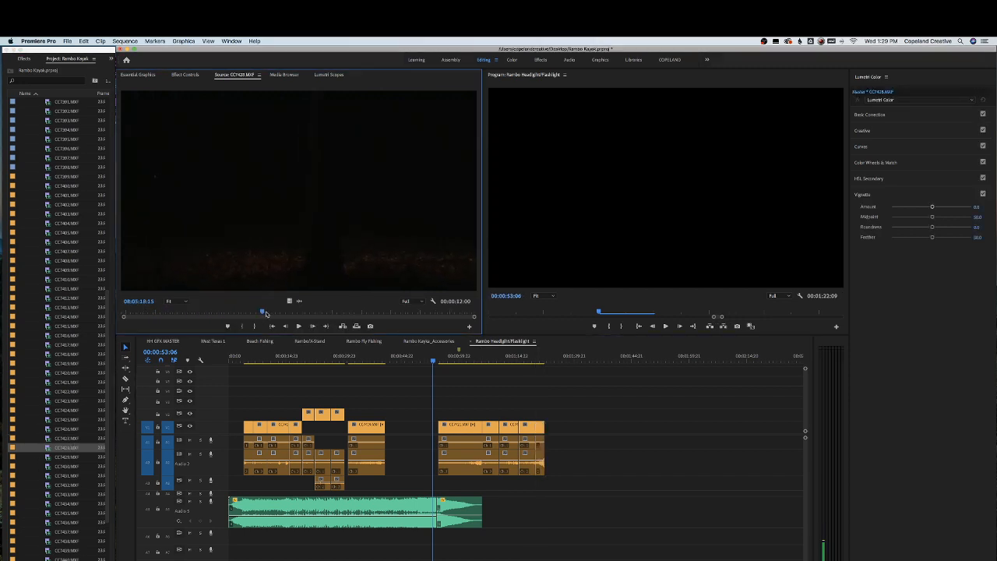
pyautogui.moveTo(265, 313); pyautogui.dragTo(319, 312)
pyautogui.press('i')
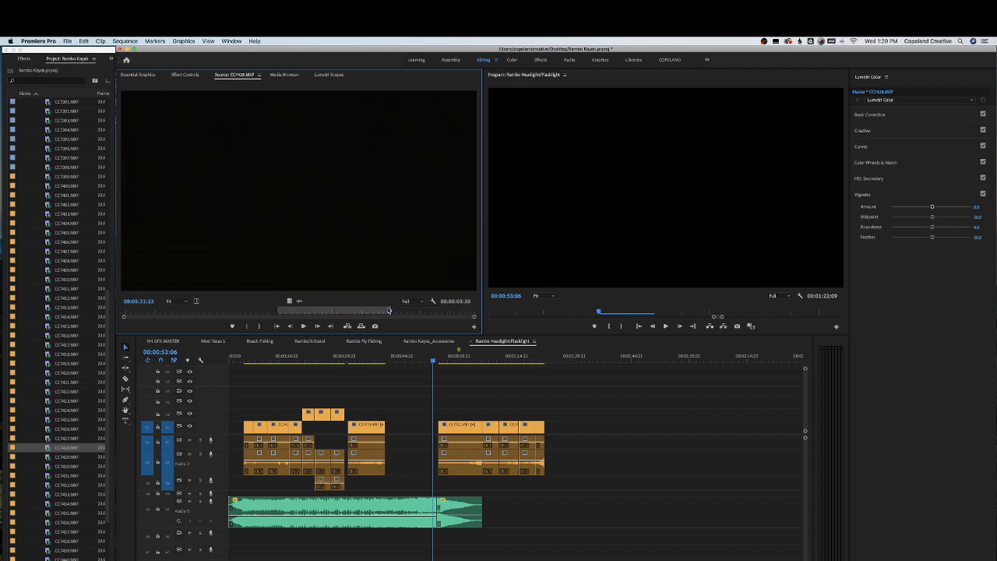
pyautogui.moveTo(494, 332); pyautogui.dragTo(551, 428)
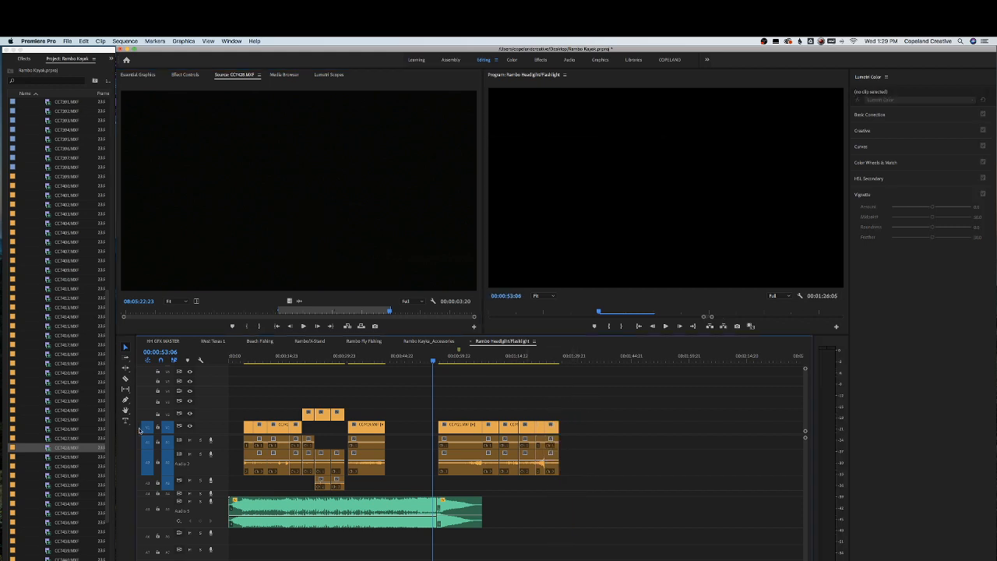
# Open CC7429.MXF, mark in and out points and place it on an upper video track near the end
pyautogui.doubleClick(65, 458)
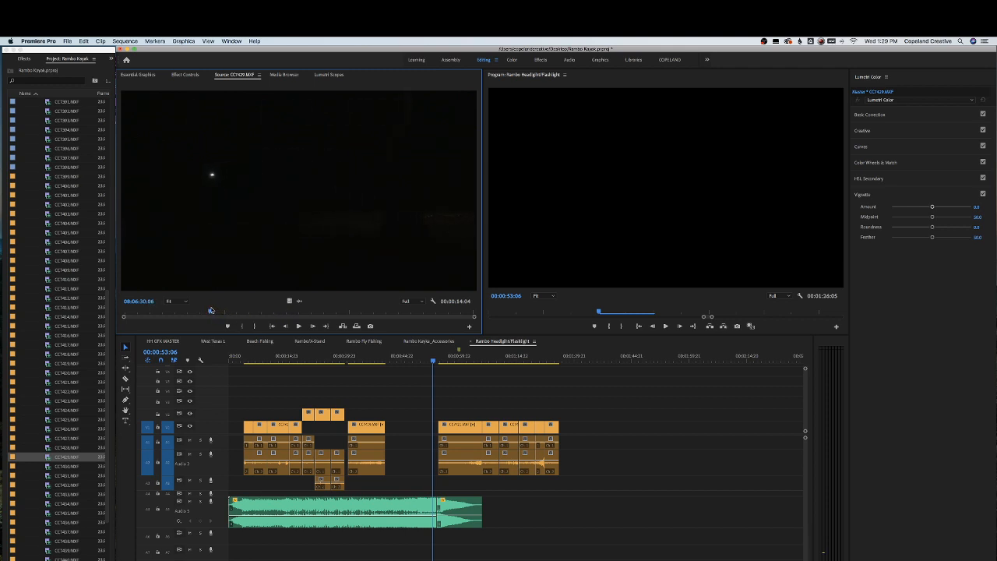
pyautogui.press('i')
pyautogui.moveTo(211, 310)
pyautogui.mouseDown()
pyautogui.moveTo(299, 309)
pyautogui.moveTo(562, 374)
pyautogui.moveTo(562, 426)
pyautogui.moveTo(551, 419)
pyautogui.moveTo(566, 414)
pyautogui.mouseUp()
pyautogui.press('o')
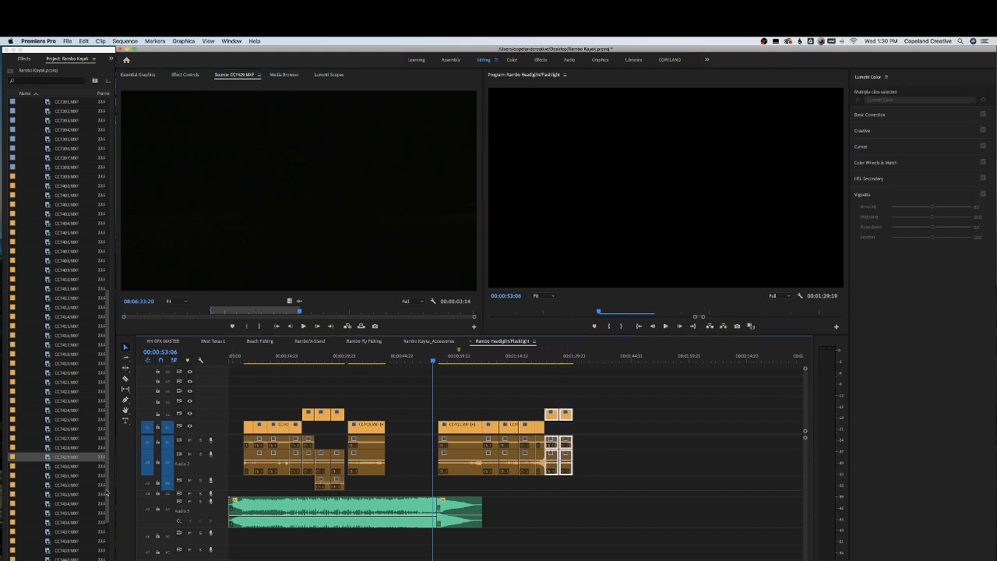
# Preview CC7430.MXF to CC7432.MXF, then mark an out point in CC7433.MXF and place it further along on an upper track
pyautogui.doubleClick(68, 466)
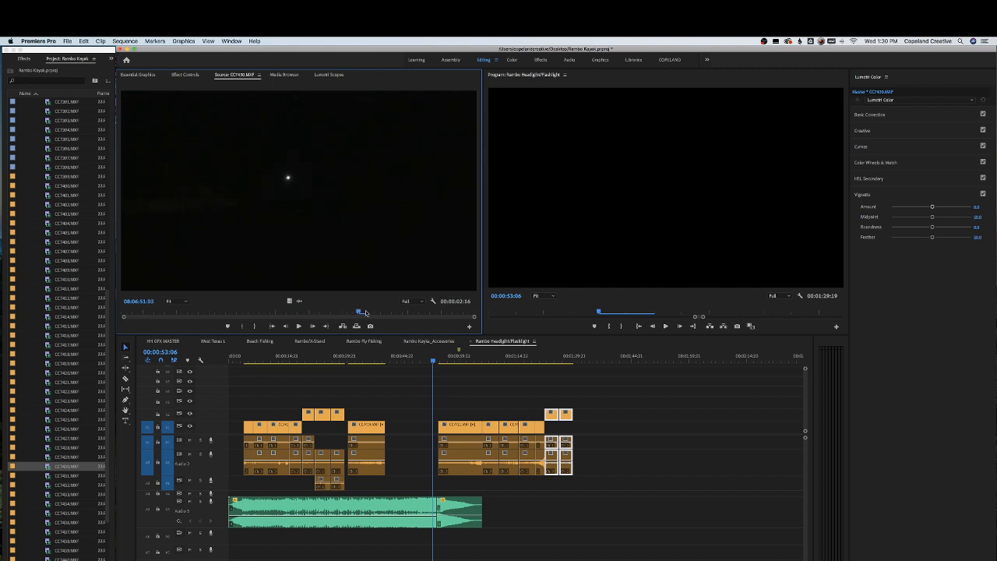
pyautogui.doubleClick(66, 475)
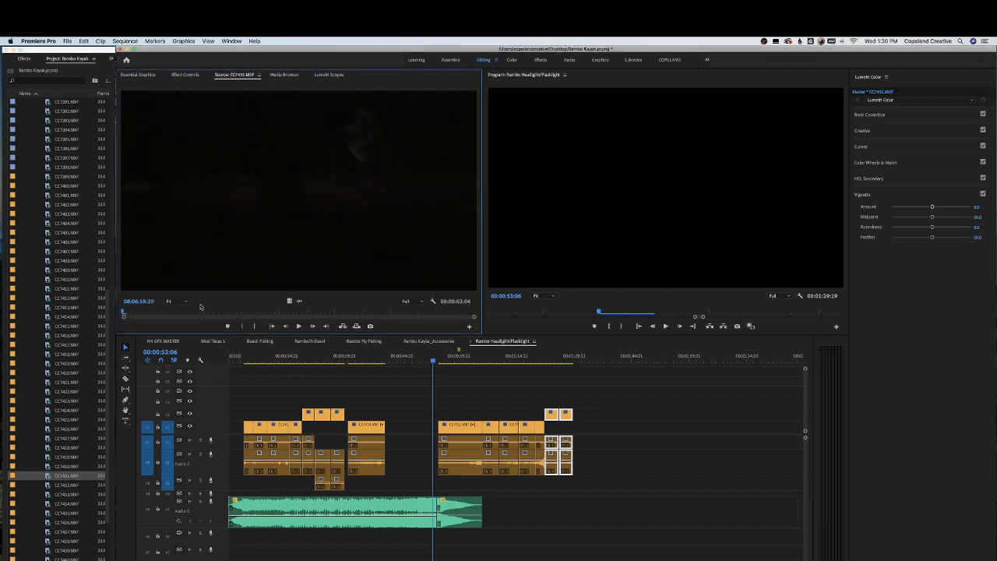
pyautogui.doubleClick(70, 485)
pyautogui.click(265, 310)
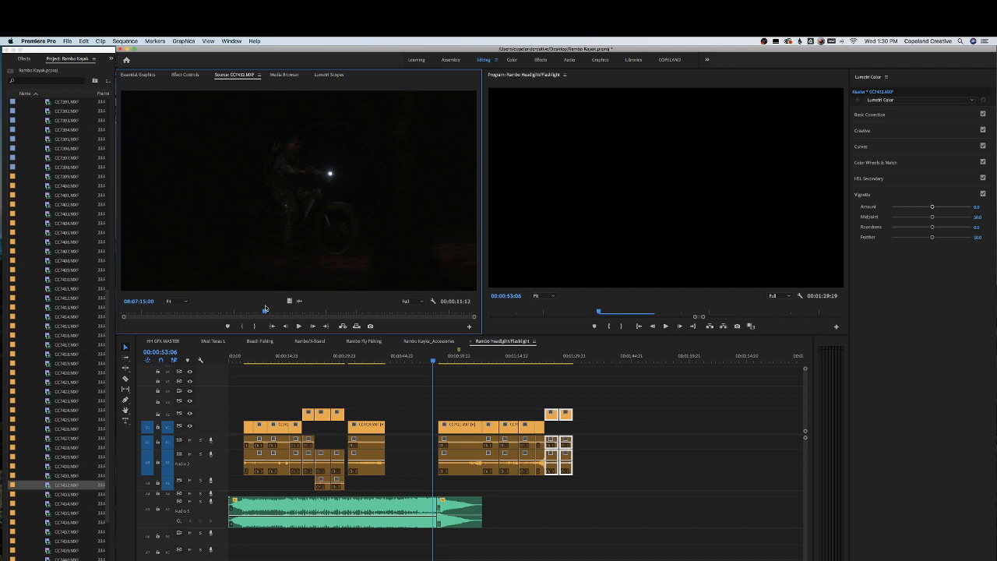
pyautogui.click(73, 494)
pyautogui.moveTo(142, 313); pyautogui.dragTo(297, 300)
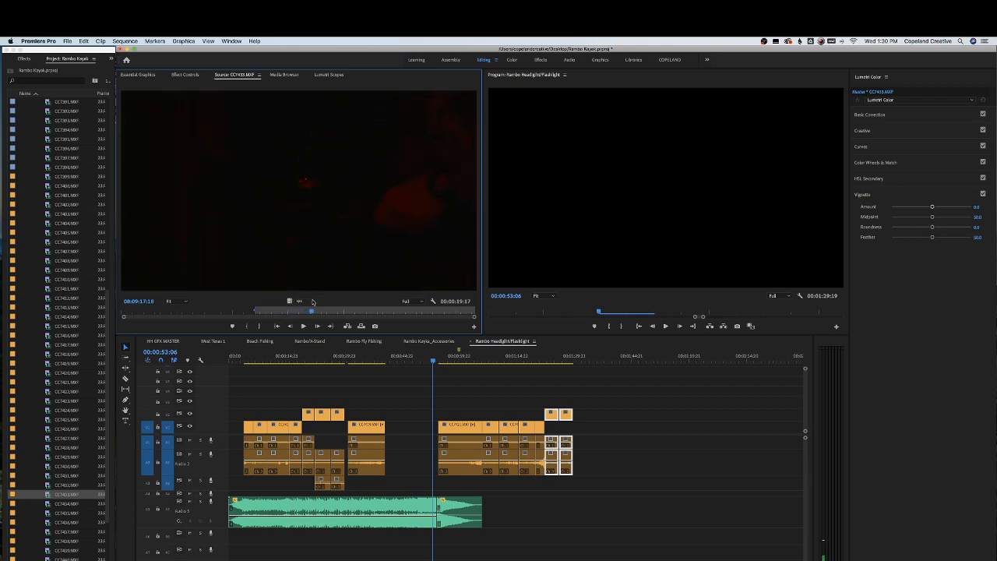
pyautogui.press('o')
pyautogui.moveTo(285, 256); pyautogui.dragTo(603, 414)
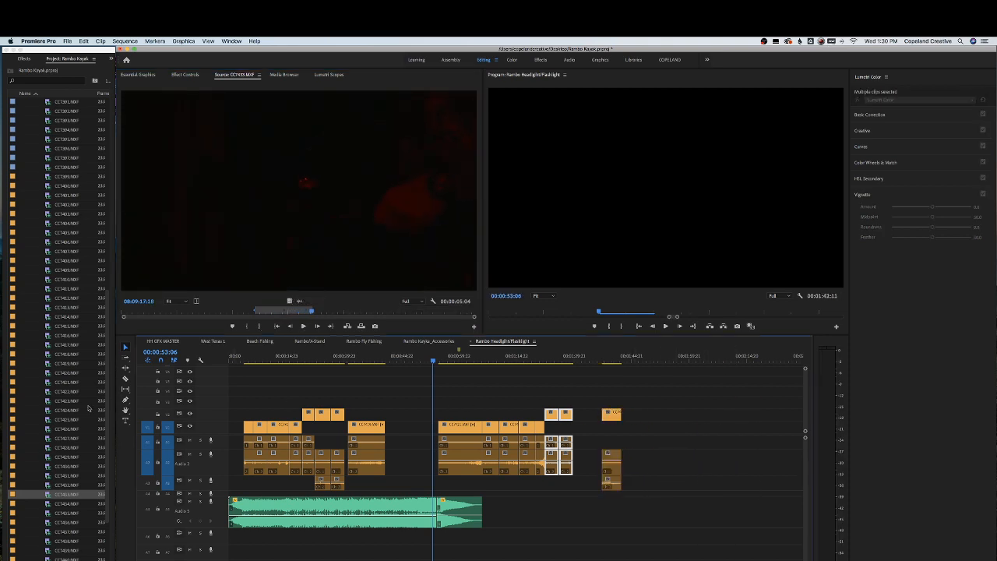
# Preview clips CC7434.MXF through CC7436.MXF in the source monitor
pyautogui.scroll(-4, 78, 452)
pyautogui.doubleClick(68, 402)
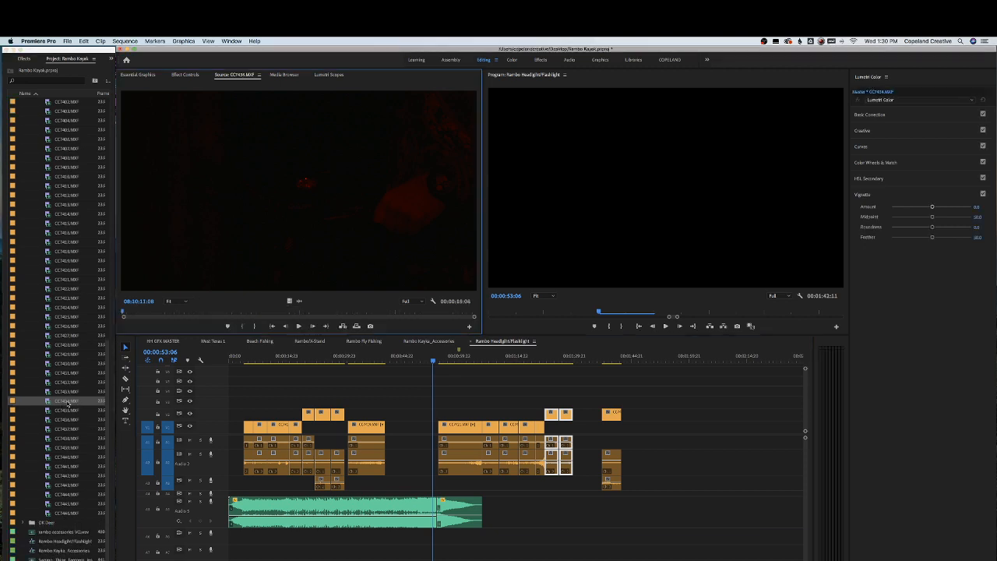
pyautogui.moveTo(146, 313); pyautogui.dragTo(435, 310)
pyautogui.doubleClick(66, 411)
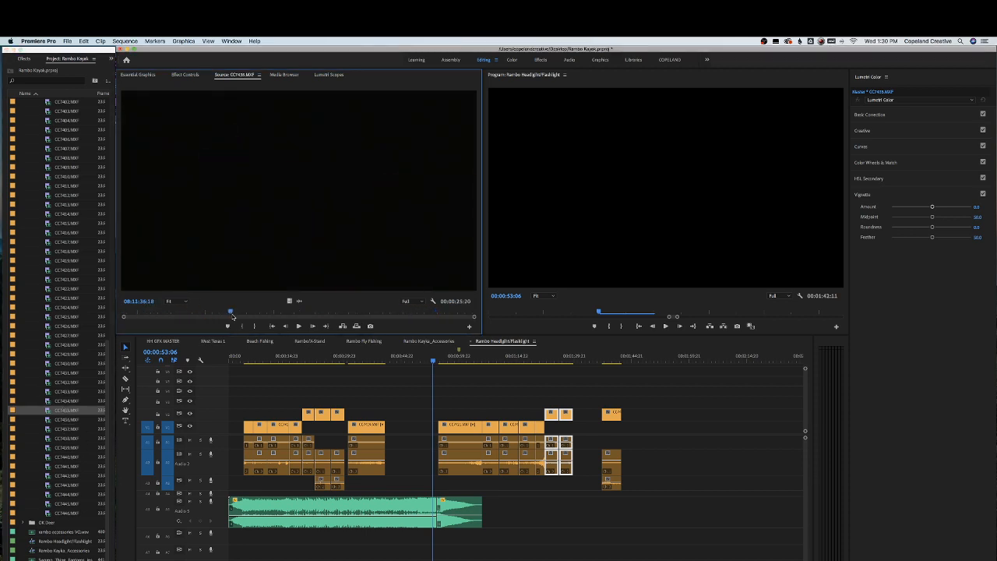
pyautogui.moveTo(283, 314); pyautogui.dragTo(250, 315)
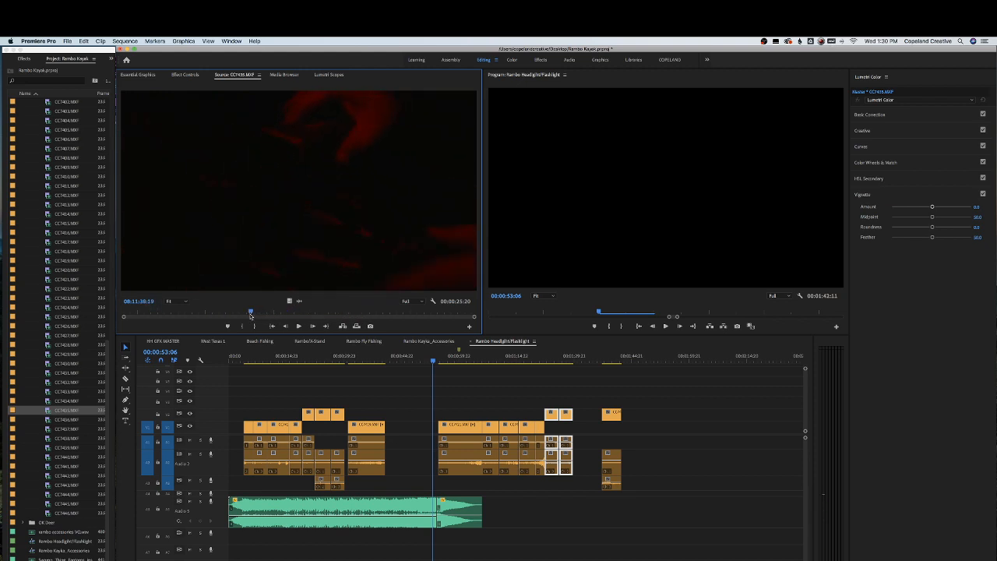
pyautogui.moveTo(340, 312); pyautogui.dragTo(387, 312)
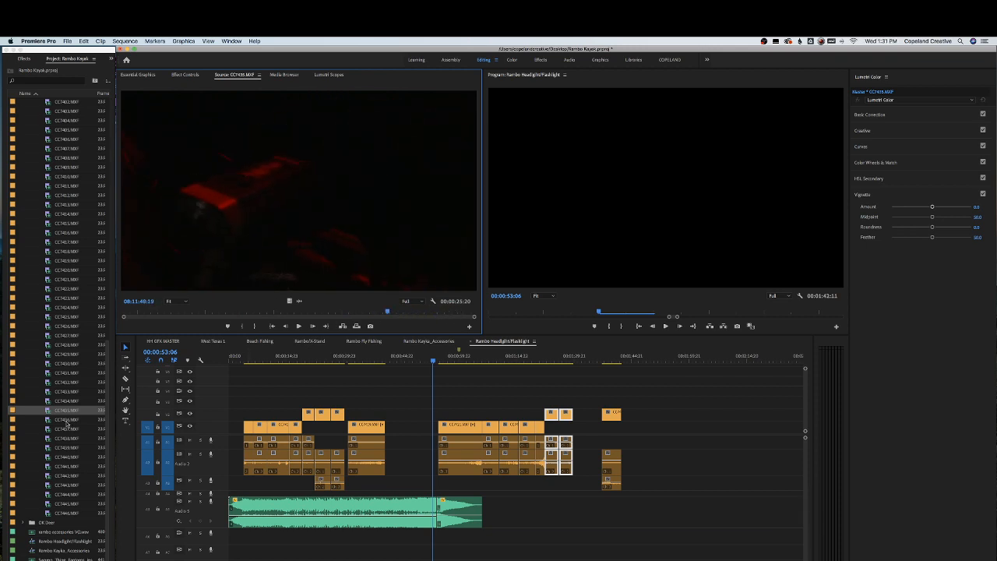
pyautogui.doubleClick(67, 420)
pyautogui.moveTo(141, 314); pyautogui.dragTo(456, 310)
# Open CC7437.MXF in the source monitor and mark an in point partway through it
pyautogui.doubleClick(71, 429)
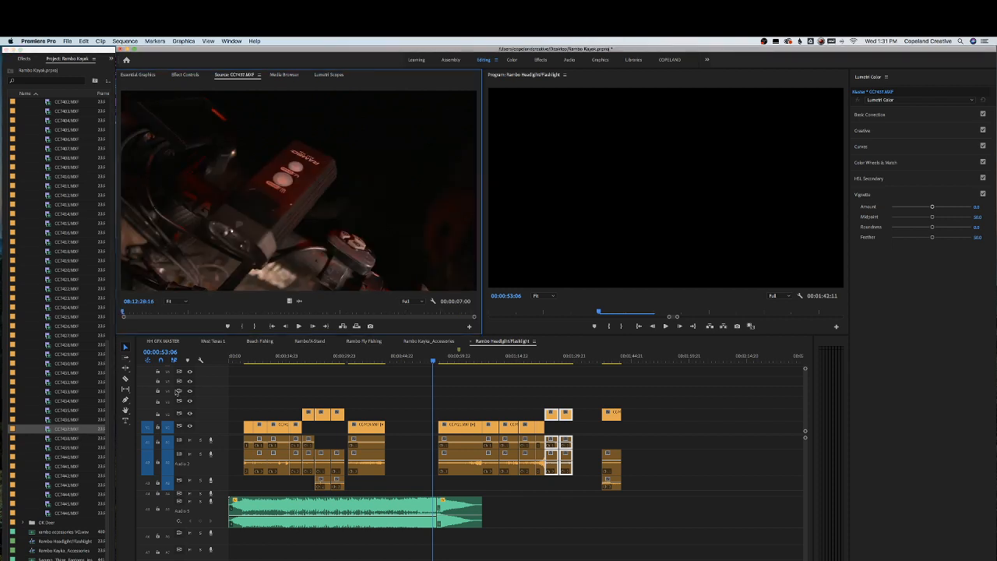
pyautogui.moveTo(139, 313); pyautogui.dragTo(381, 313)
pyautogui.press('i')
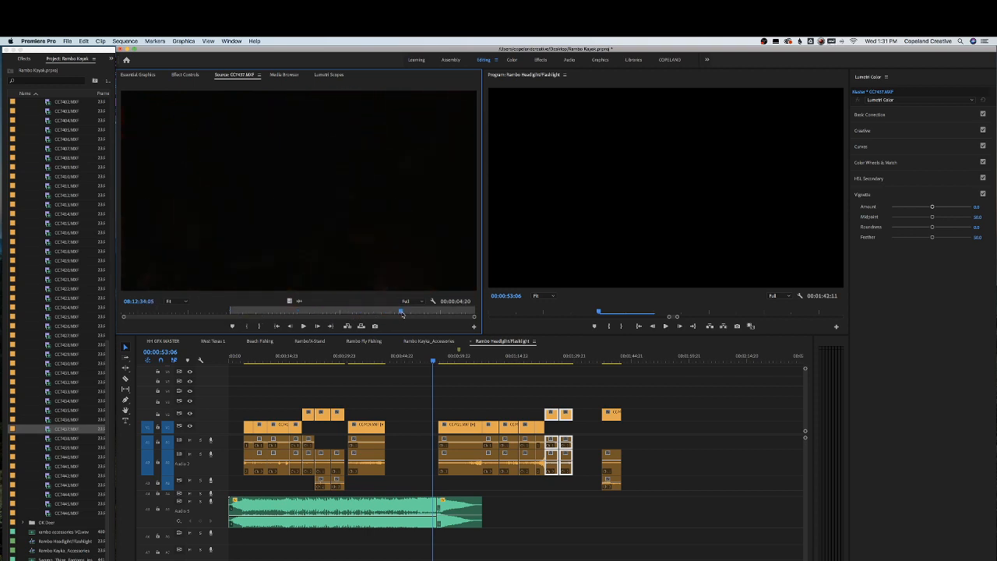
pyautogui.moveTo(466, 311); pyautogui.dragTo(468, 311)
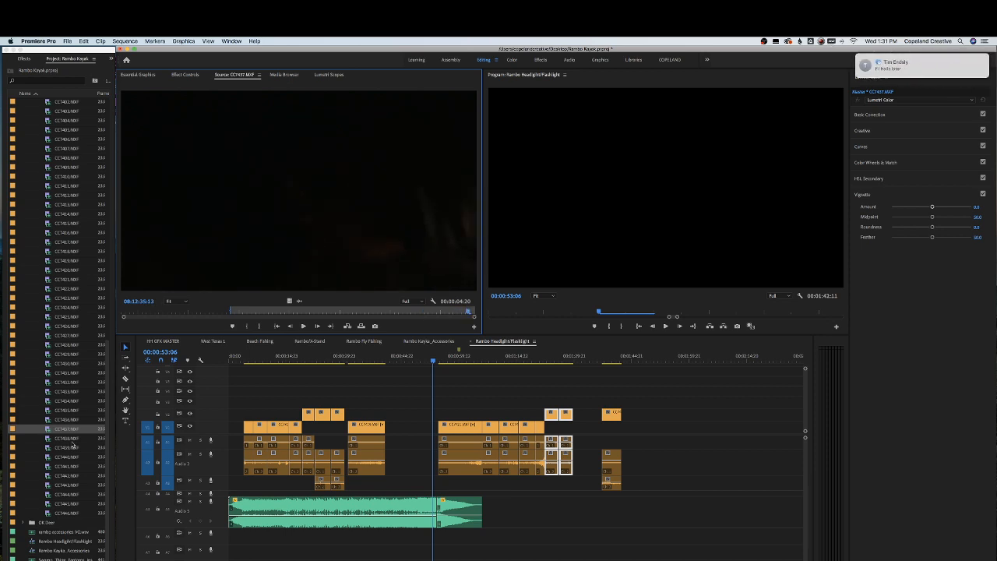
# Open CC7438.MXF in the source monitor and send a quick reply to the incoming message notification
pyautogui.doubleClick(65, 440)
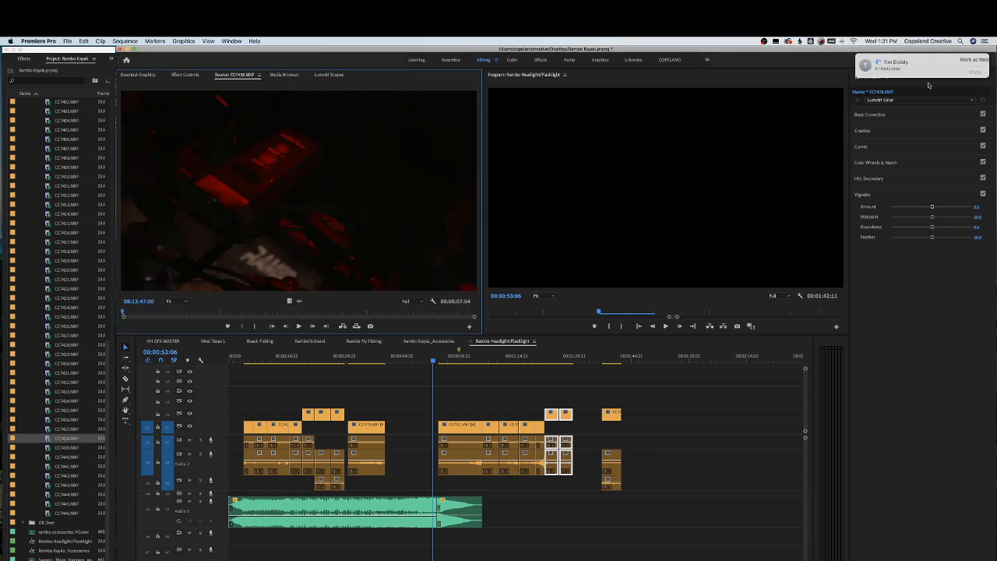
pyautogui.click(972, 72)
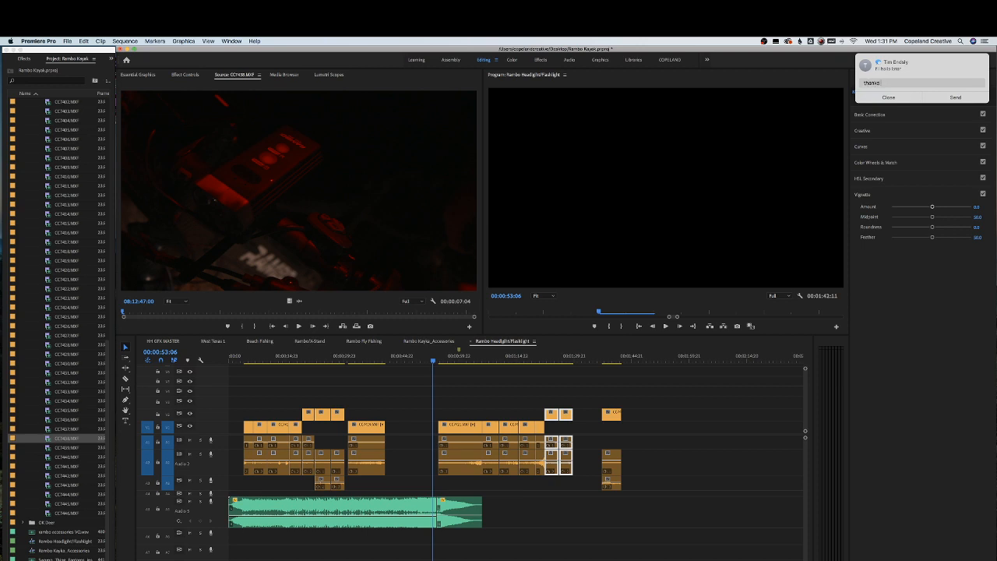
pyautogui.press('Return')
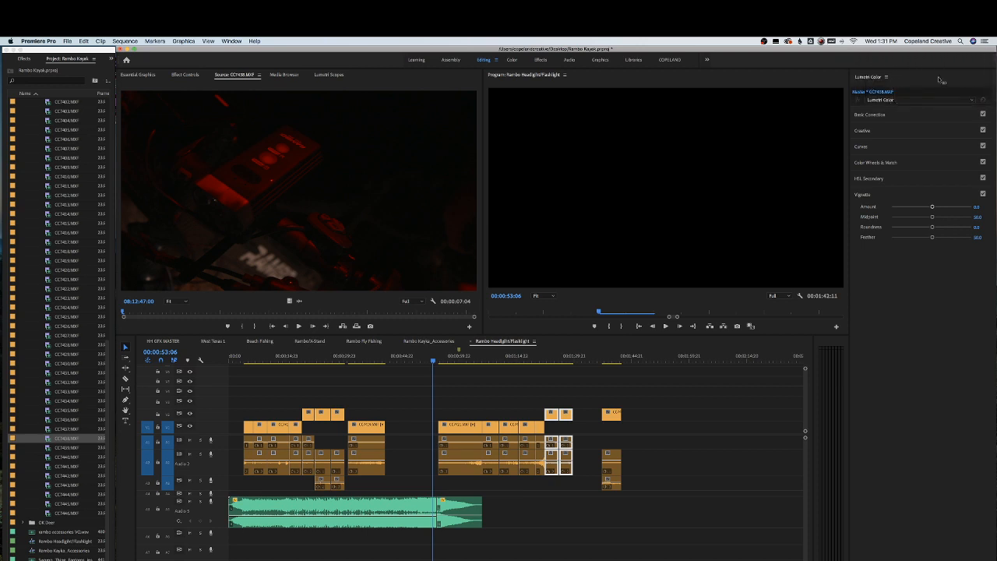
# Place CC7438.MXF on the upper video track after the clips near the end of the sequence
pyautogui.moveTo(149, 317); pyautogui.dragTo(411, 321)
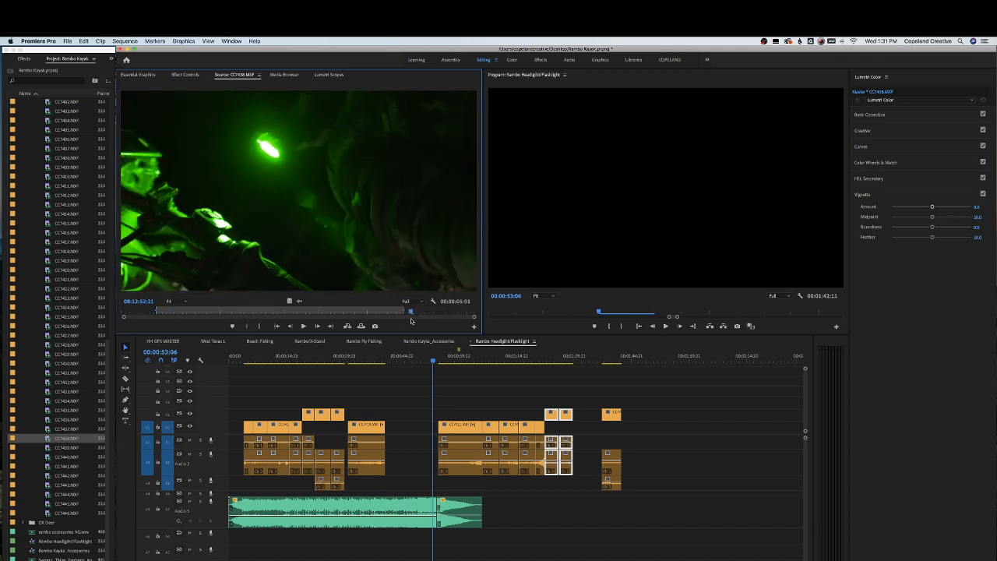
pyautogui.moveTo(350, 294); pyautogui.dragTo(634, 424)
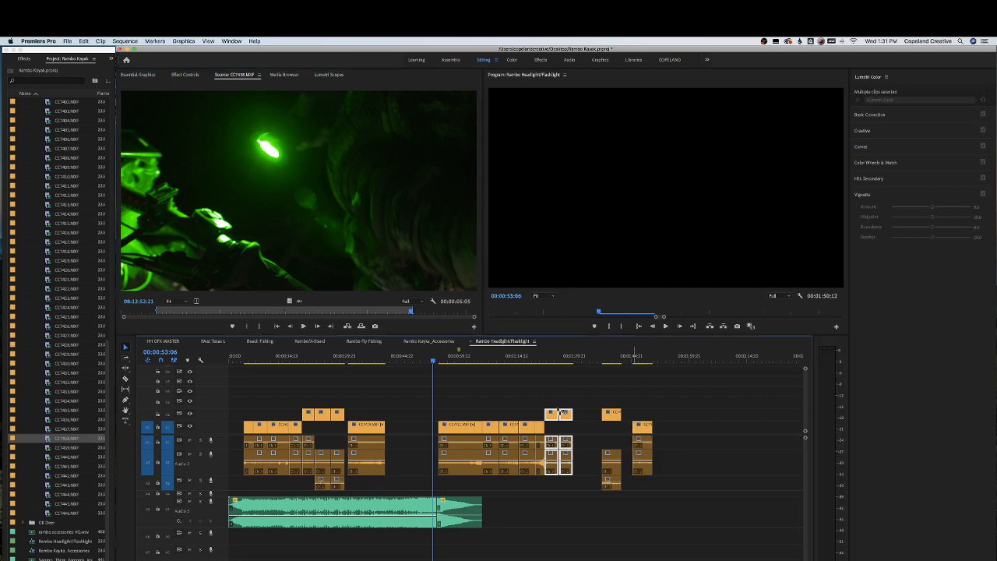
# Open CC7439.MXF, mark an out point, and place it on the upper video track after CC7438.MXF
pyautogui.doubleClick(70, 448)
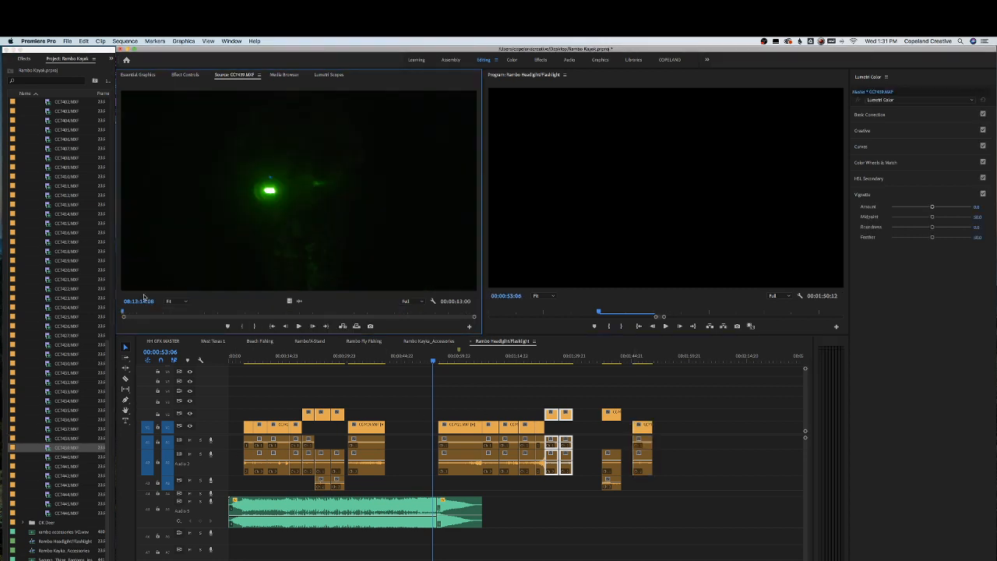
pyautogui.moveTo(138, 315); pyautogui.dragTo(296, 312)
pyautogui.press('o')
pyautogui.moveTo(291, 264); pyautogui.dragTo(659, 433)
# Open CC7440.MXF, mark an out point, and add it to the upper video track after CC7439.MXF
pyautogui.doubleClick(51, 456)
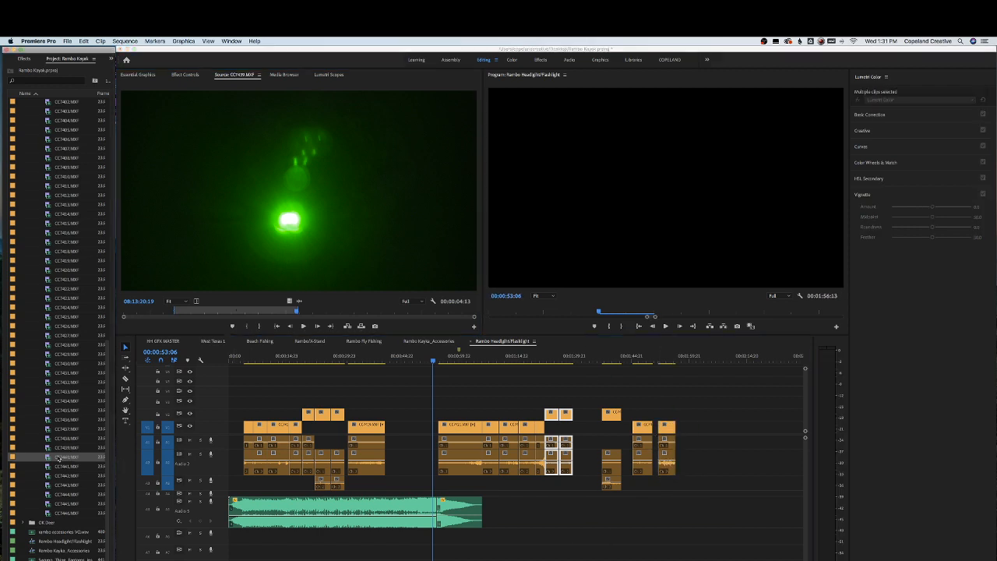
pyautogui.moveTo(221, 318); pyautogui.dragTo(308, 323)
pyautogui.moveTo(337, 318); pyautogui.dragTo(409, 313)
pyautogui.press('o')
pyautogui.moveTo(404, 261); pyautogui.dragTo(687, 426)
# Open CC7441.MXF, mark in and out points, and add it to the upper video track after CC7440.MXF
pyautogui.click(70, 465)
pyautogui.doubleClick(70, 465)
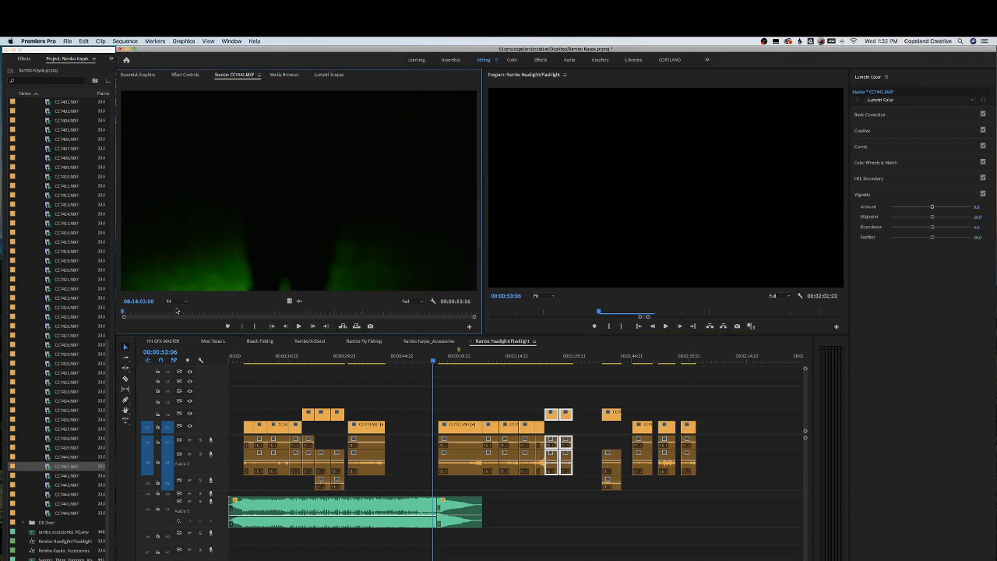
pyautogui.moveTo(156, 311); pyautogui.dragTo(379, 297)
pyautogui.press('i')
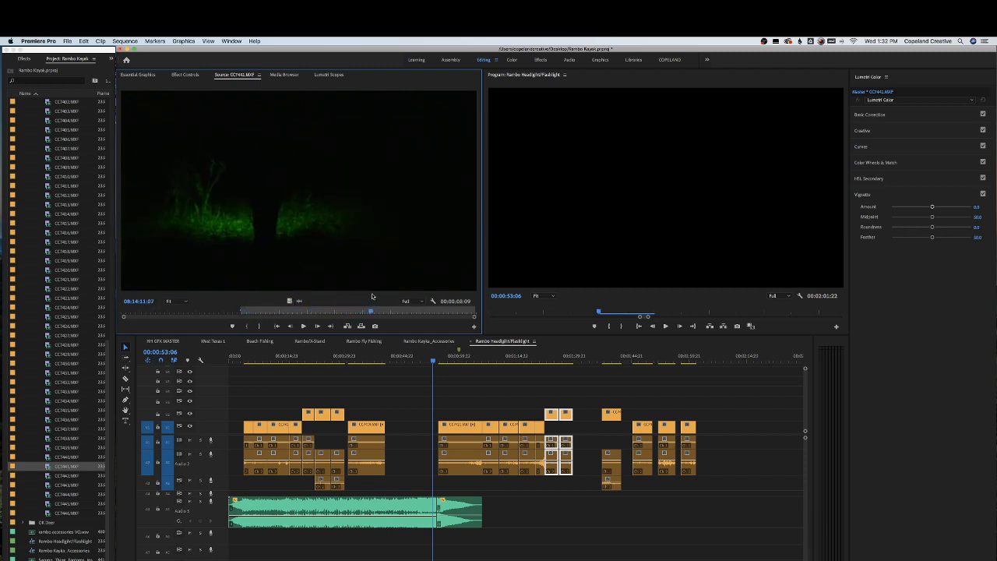
pyautogui.press('o')
pyautogui.moveTo(340, 265); pyautogui.dragTo(706, 433)
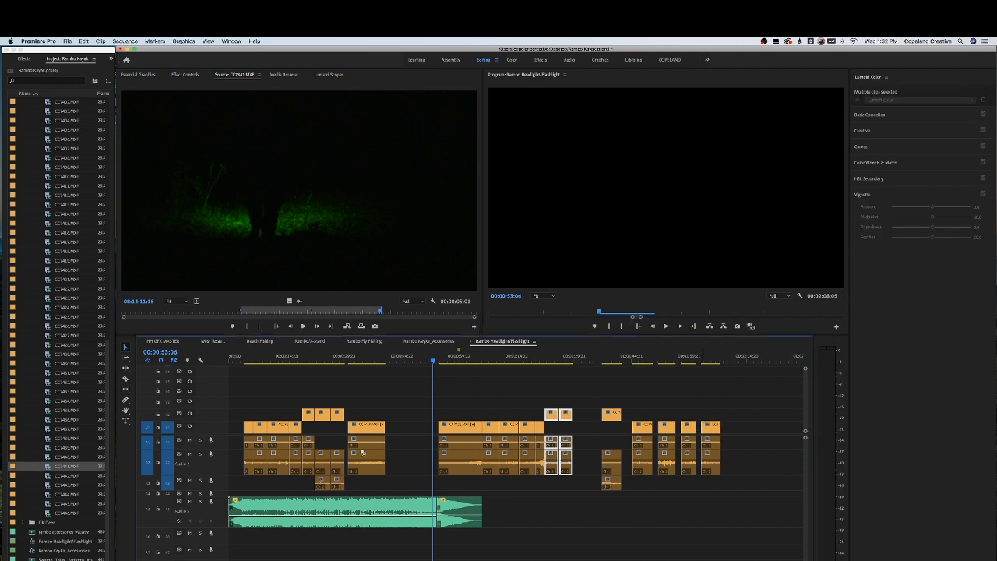
# Preview clips CC7442.MXF and CC7443.MXF in the source monitor
pyautogui.doubleClick(66, 475)
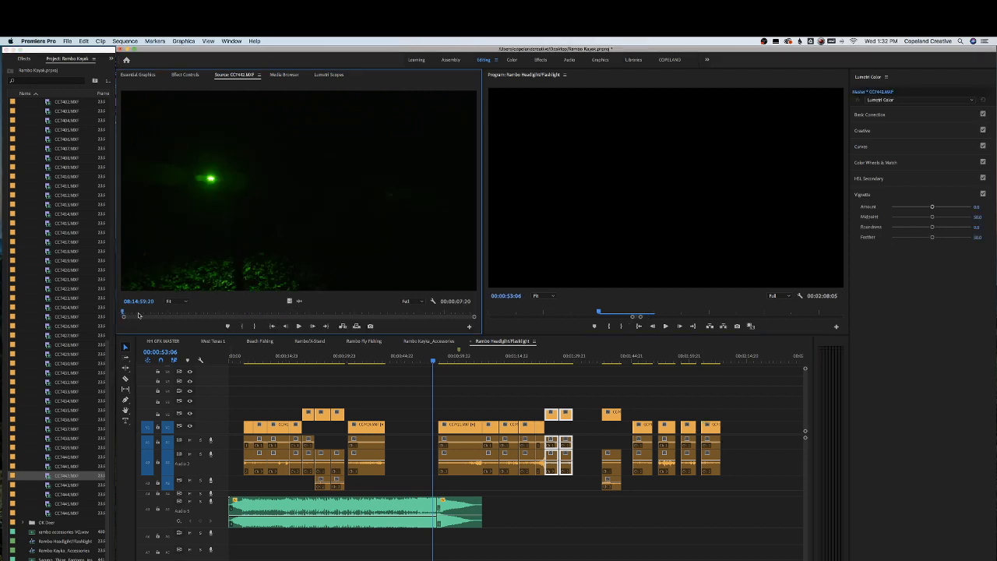
pyautogui.moveTo(140, 316); pyautogui.dragTo(420, 298)
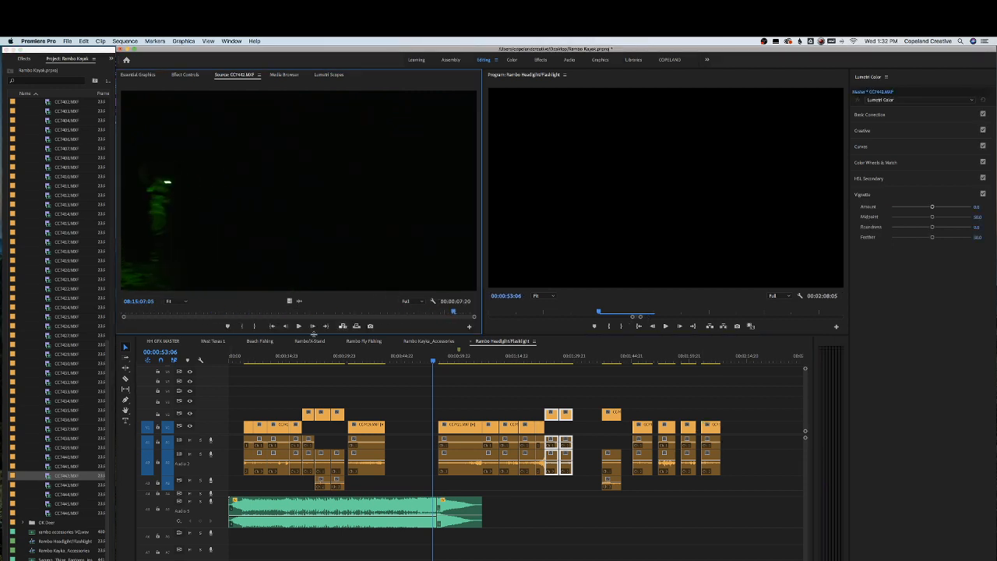
pyautogui.doubleClick(66, 485)
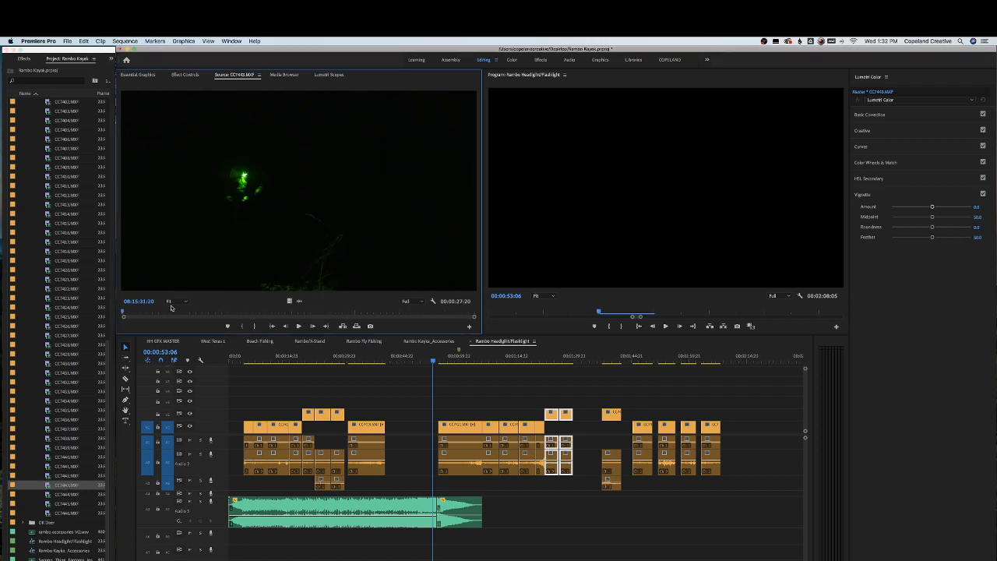
pyautogui.moveTo(142, 313); pyautogui.dragTo(393, 307)
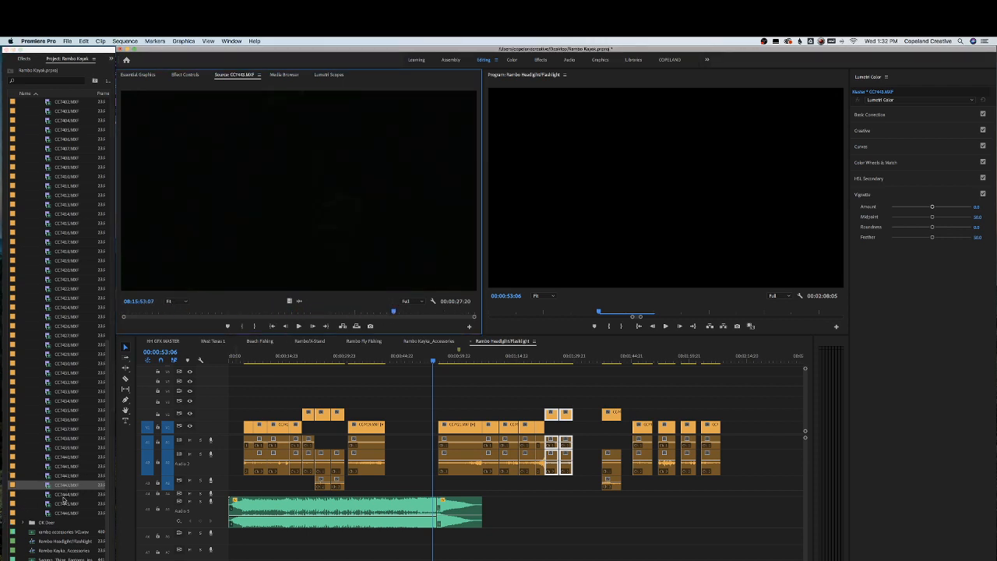
# Open CC7446.MXF and place it on the upper video track further along the sequence
pyautogui.doubleClick(66, 512)
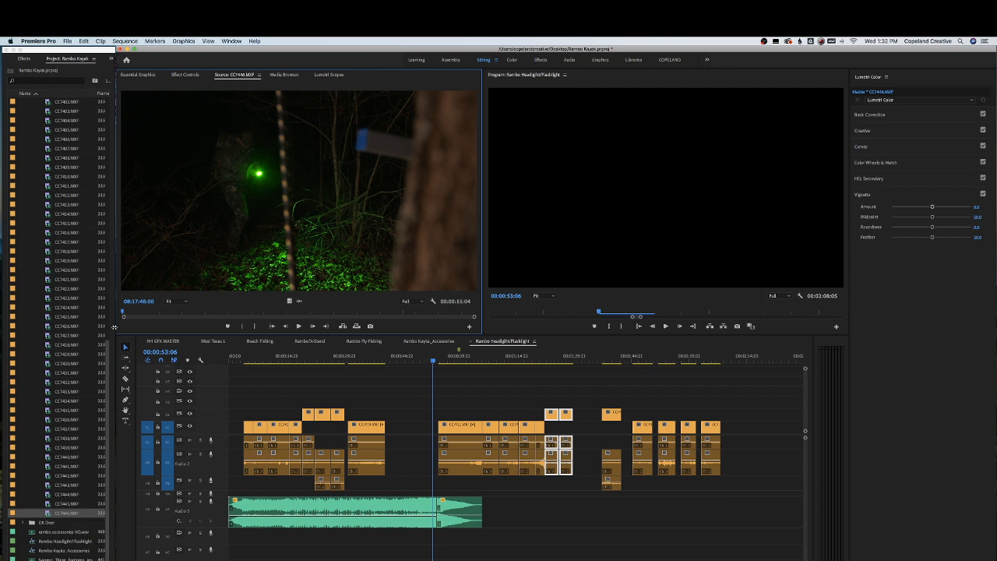
pyautogui.moveTo(148, 312); pyautogui.dragTo(452, 304)
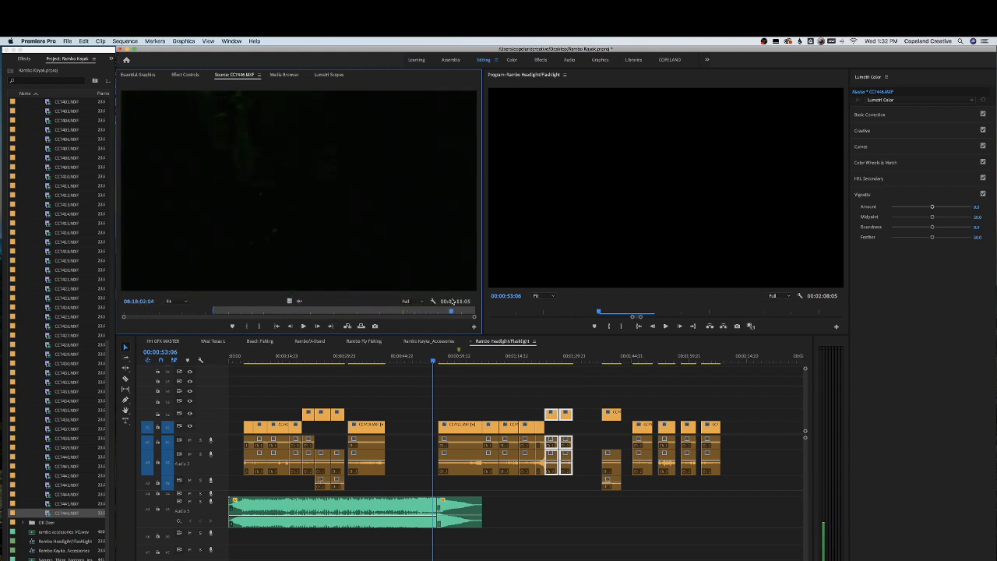
pyautogui.moveTo(402, 281); pyautogui.dragTo(775, 446)
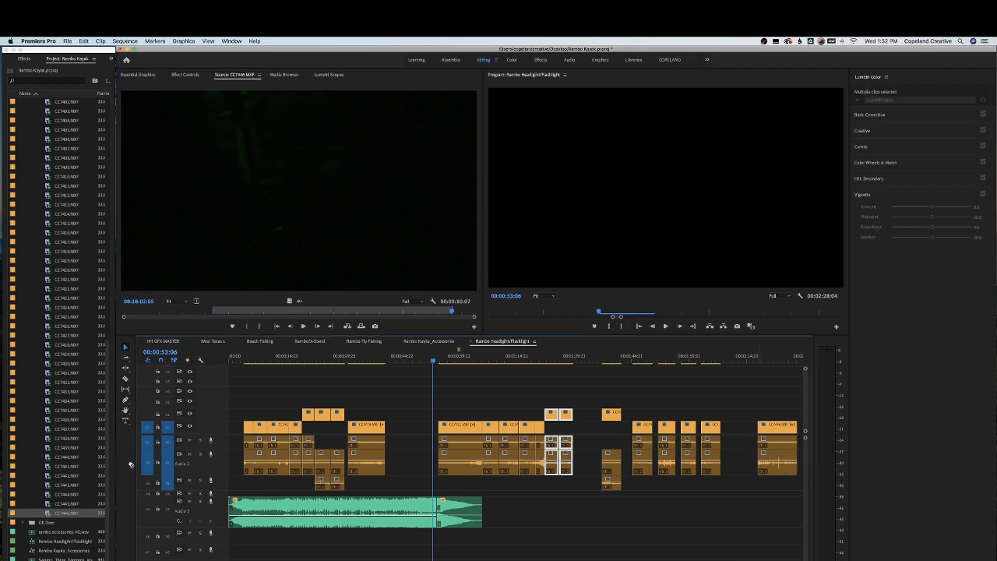
# Open CC7445.MXF, mark an in point, and insert it on the upper video track just before CC7446.MXF
pyautogui.doubleClick(65, 503)
pyautogui.click(153, 311)
pyautogui.moveTo(157, 312); pyautogui.dragTo(417, 301)
pyautogui.press('i')
pyautogui.scroll(-5, 475, 377)
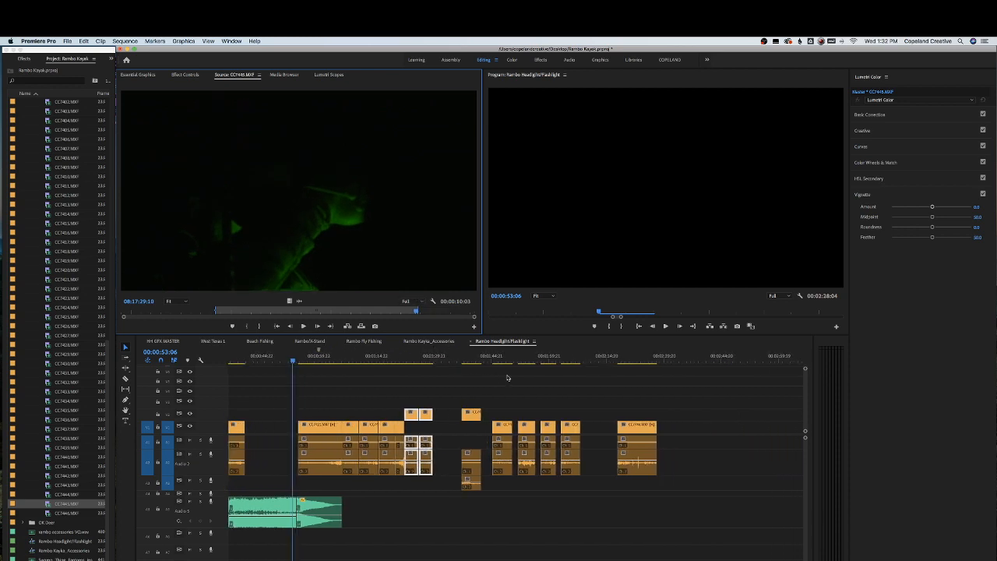
pyautogui.moveTo(366, 251); pyautogui.dragTo(590, 427)
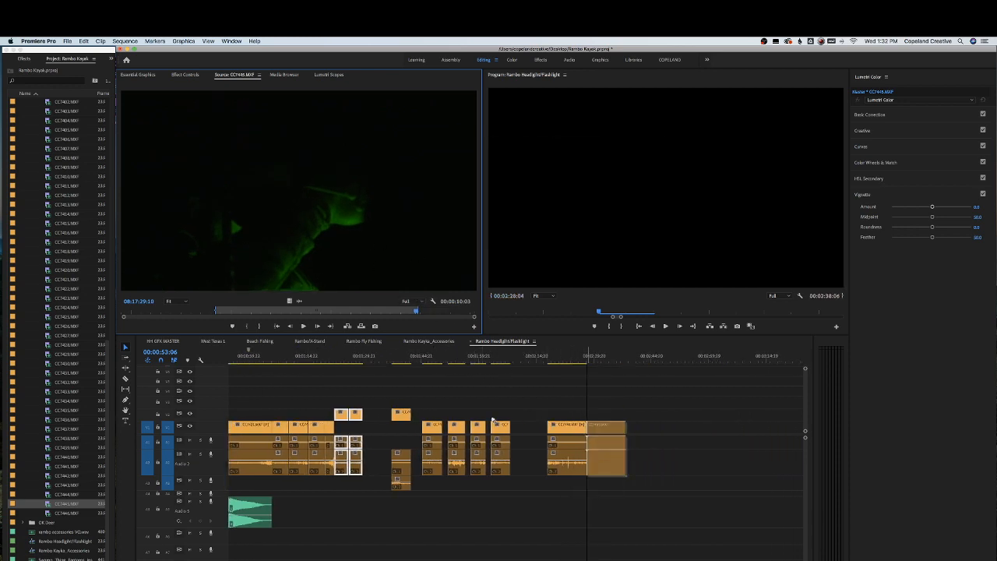
# Add CC7443.MXF to the end of the upper video track and save the project
pyautogui.doubleClick(64, 515)
pyautogui.doubleClick(64, 494)
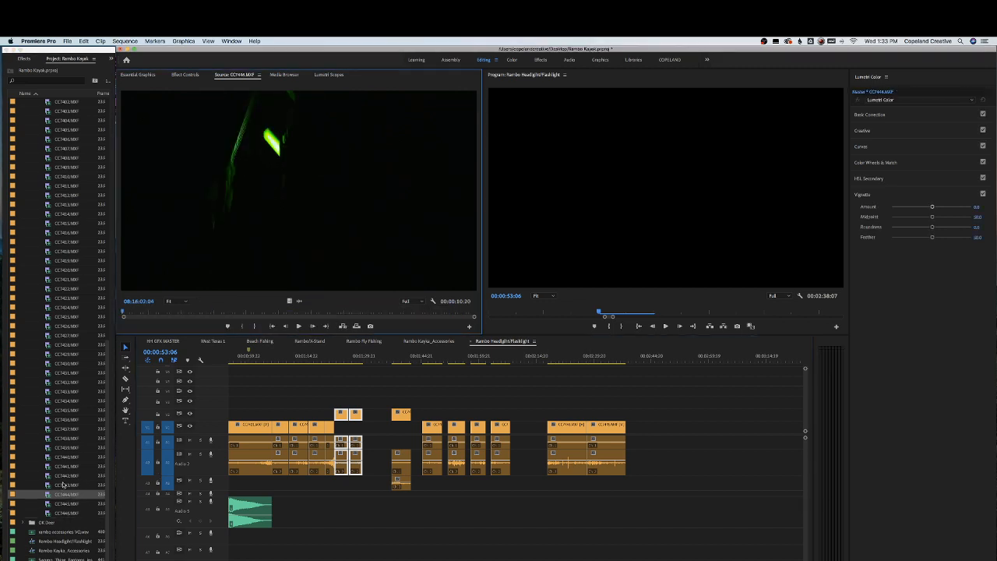
pyautogui.doubleClick(67, 483)
pyautogui.moveTo(136, 313); pyautogui.dragTo(462, 298)
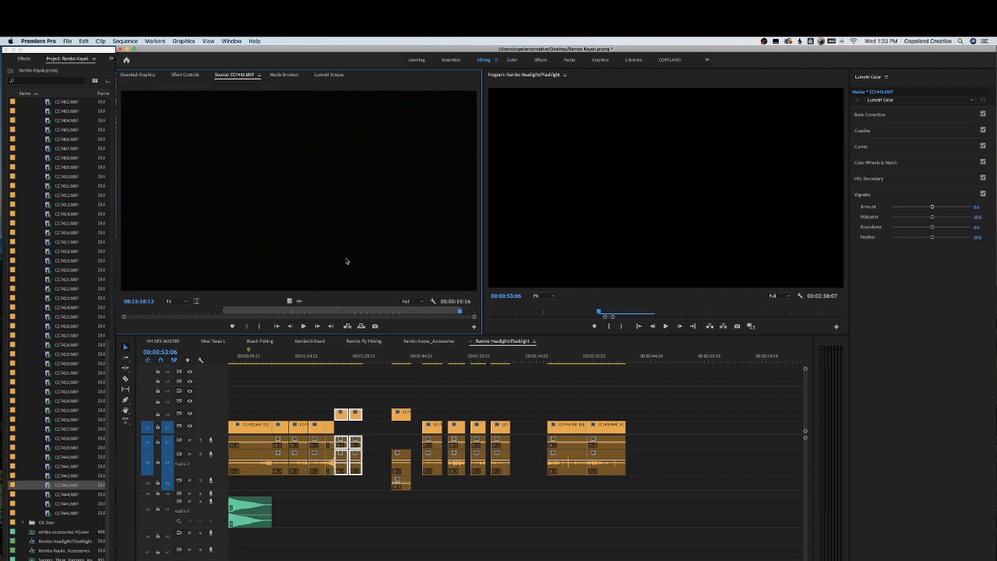
pyautogui.moveTo(348, 261); pyautogui.dragTo(644, 408)
pyautogui.click(645, 408)
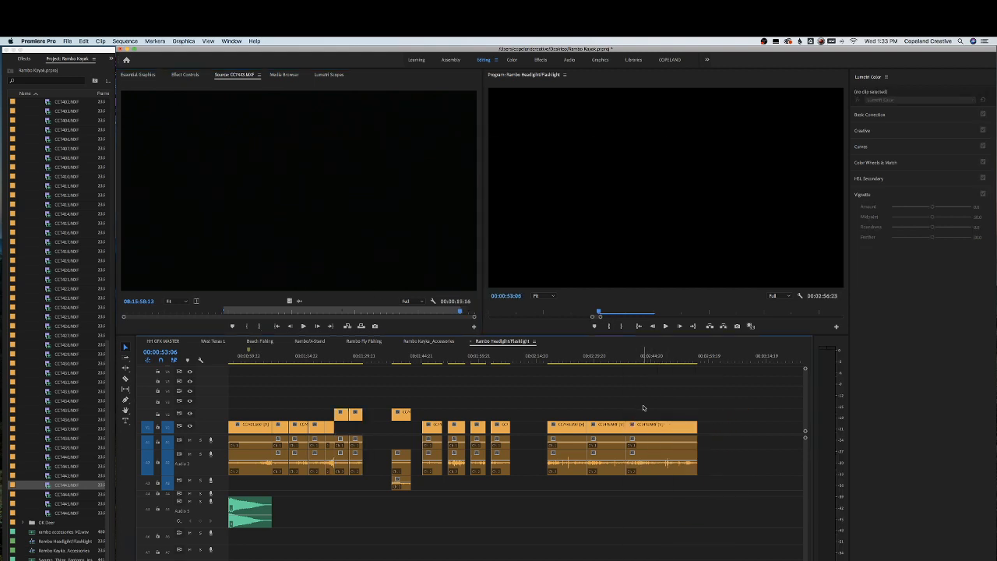
pyautogui.press('cmd+s')
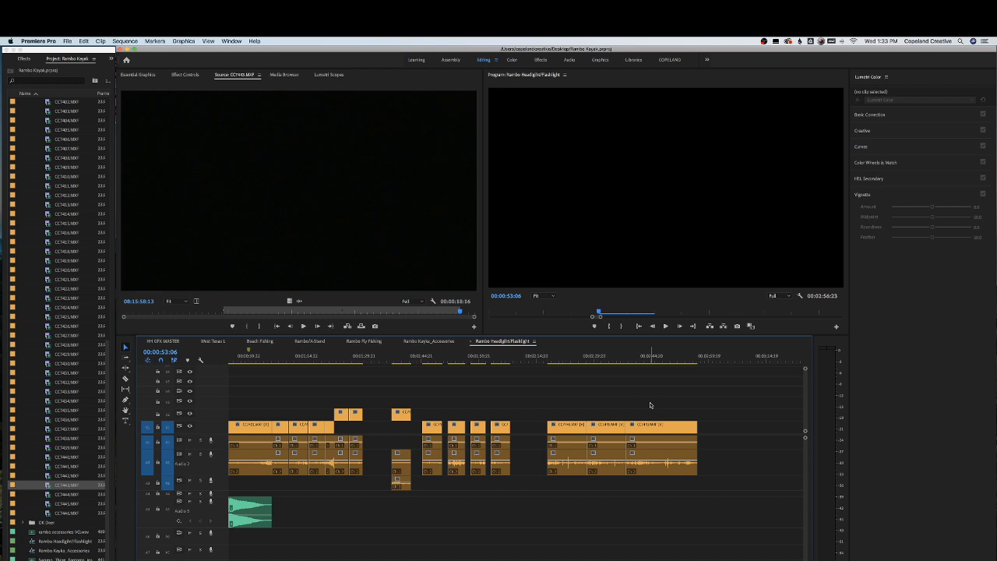
pyautogui.press('super+s')
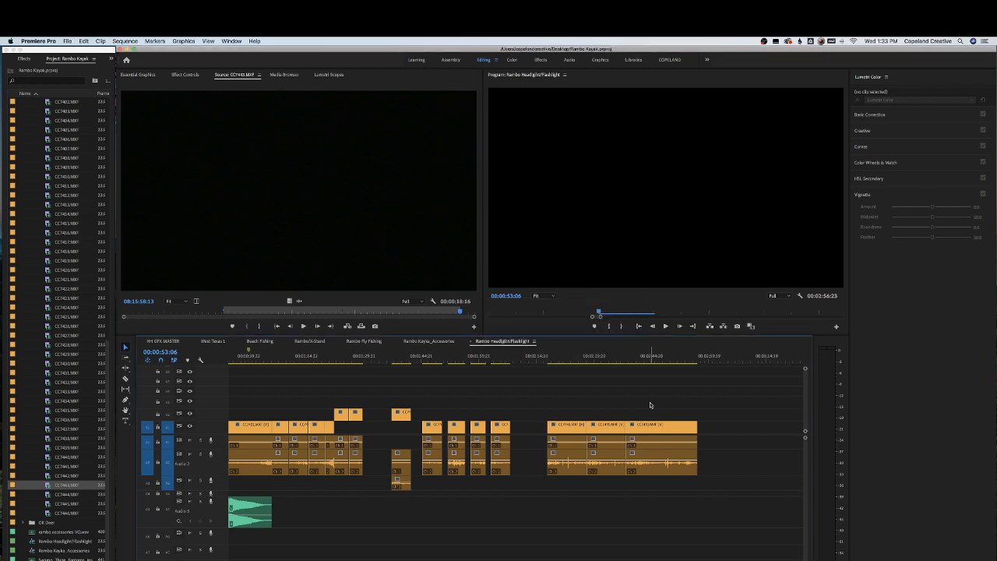
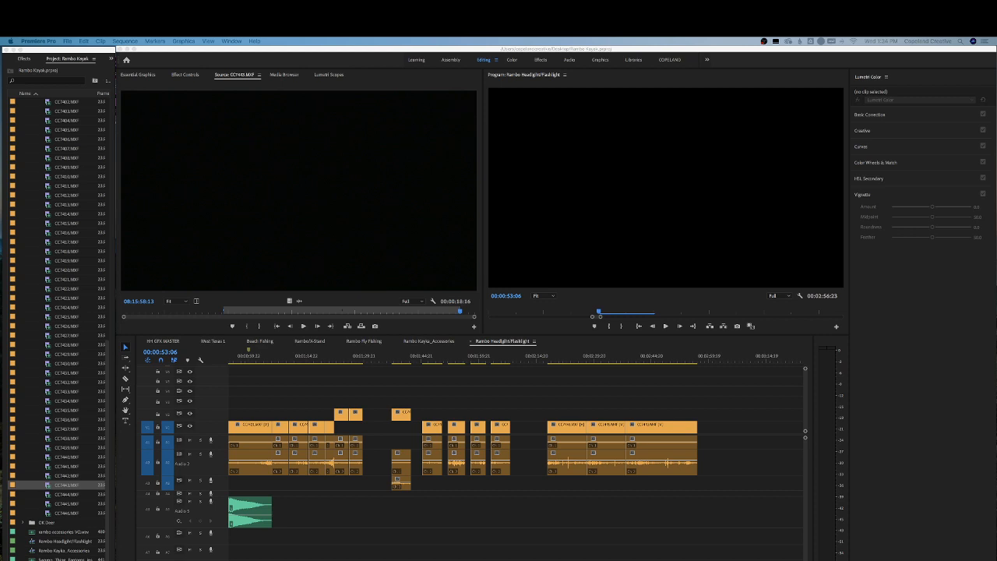
# Jump to the end of the sequence and preview clips CC7399.MXF and CC7400.MXF in the source monitor
pyautogui.click(312, 363)
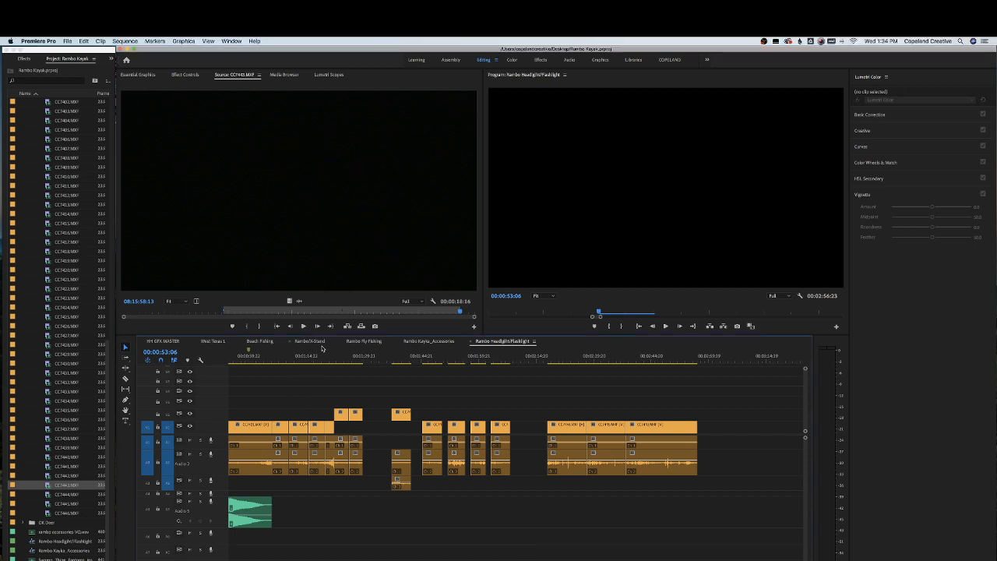
pyautogui.scroll(-5, 519, 412)
pyautogui.click(584, 363)
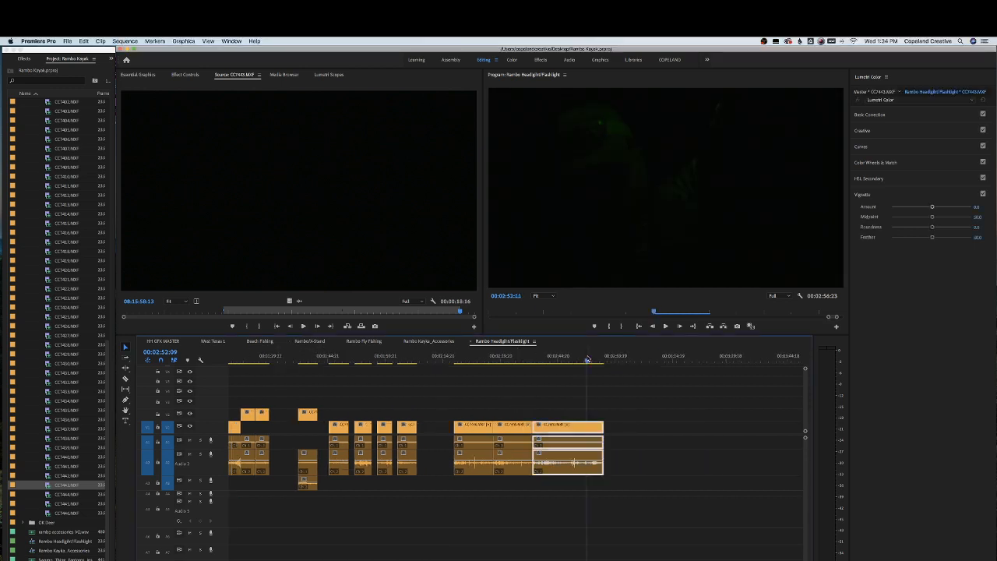
pyautogui.scroll(5, 50, 237)
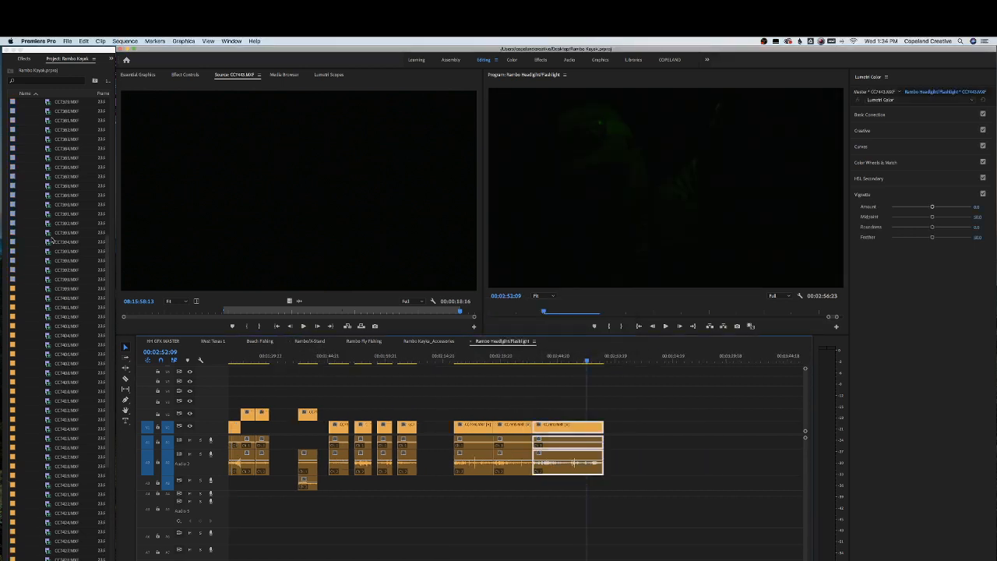
pyautogui.doubleClick(66, 204)
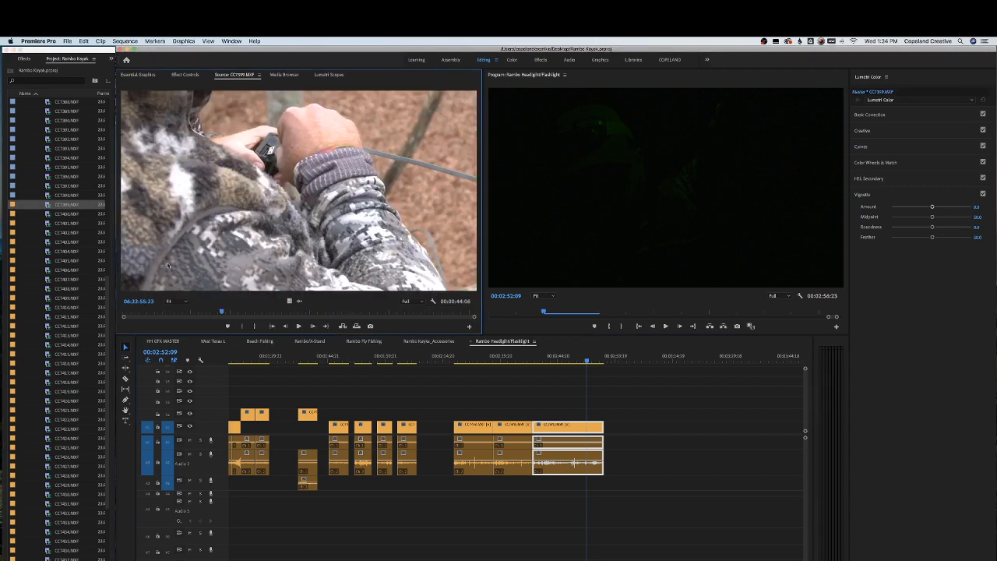
pyautogui.moveTo(221, 312); pyautogui.dragTo(281, 311)
pyautogui.doubleClick(65, 223)
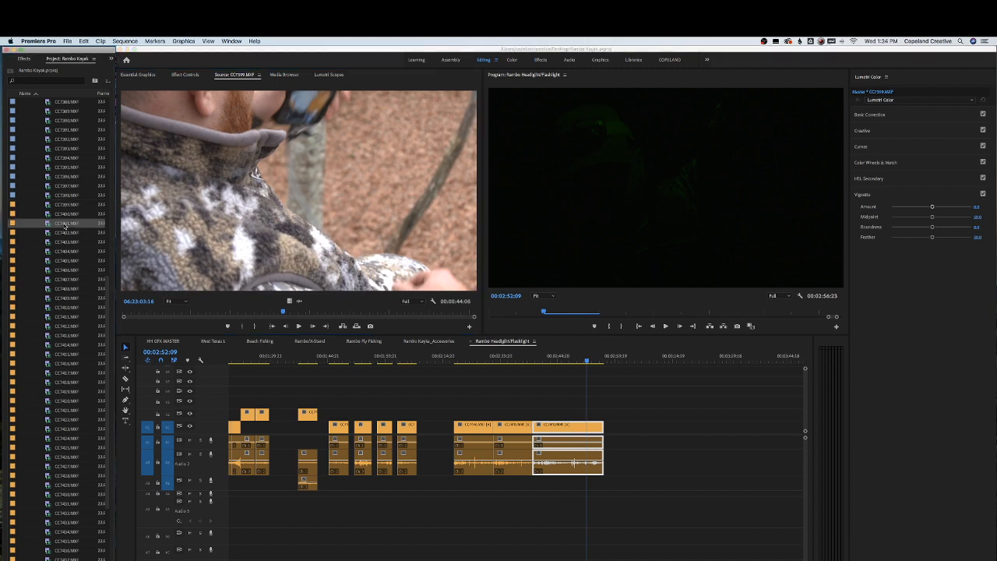
pyautogui.doubleClick(67, 233)
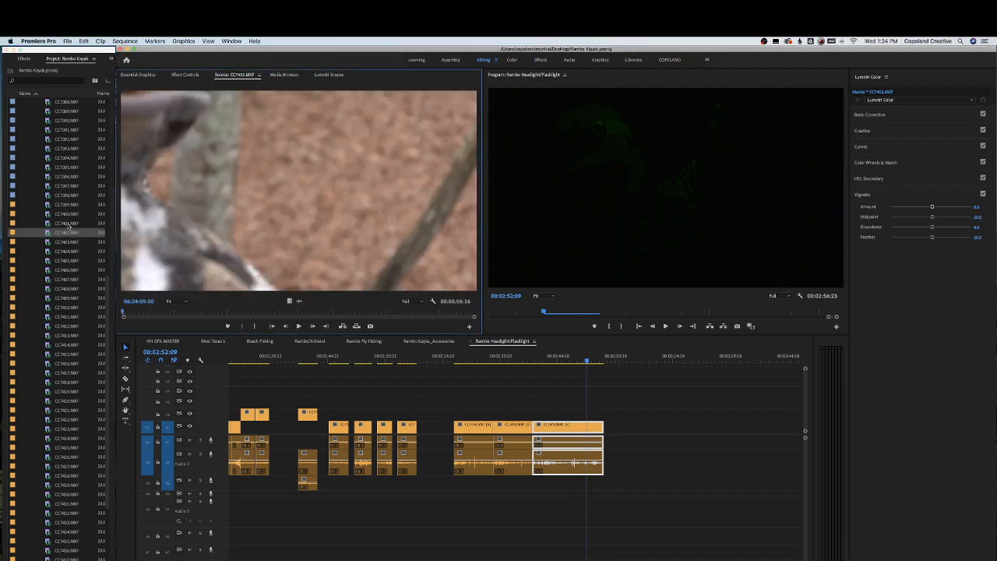
# Open CC7401.MXF, mark an out point, and place it on the upper video track after the last clips
pyautogui.doubleClick(68, 225)
pyautogui.moveTo(179, 312); pyautogui.dragTo(213, 313)
pyautogui.press('space')
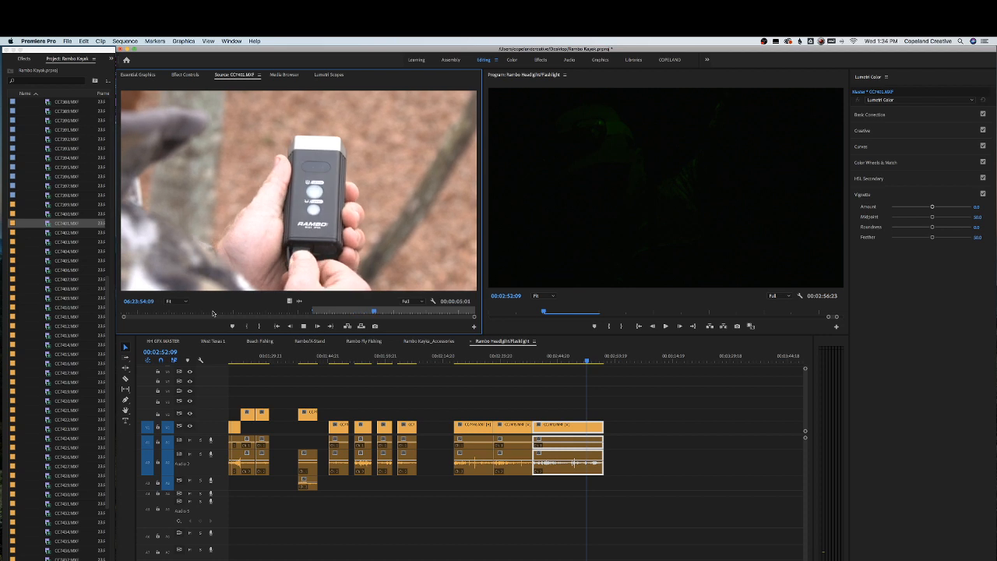
pyautogui.press('o')
pyautogui.moveTo(214, 258); pyautogui.dragTo(644, 428)
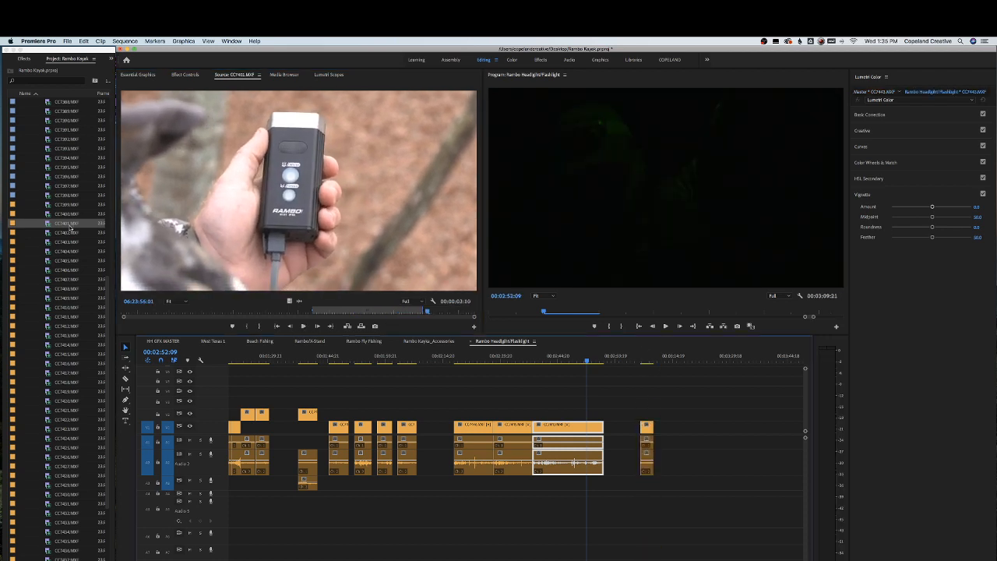
# Preview clips CC7402.MXF and CC7403.MXF by scrubbing through them in the source monitor
pyautogui.doubleClick(71, 232)
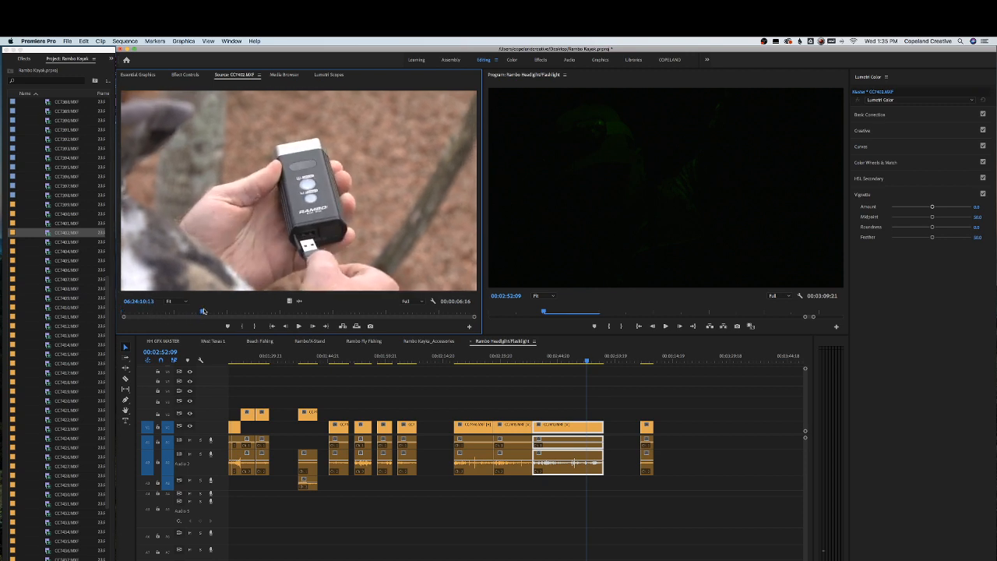
pyautogui.moveTo(249, 303); pyautogui.dragTo(333, 298)
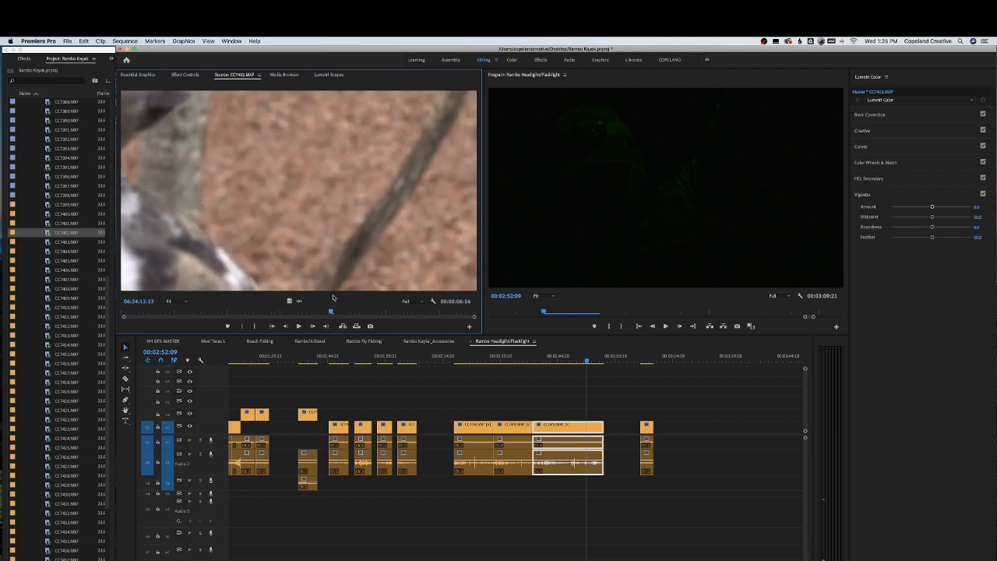
pyautogui.doubleClick(68, 241)
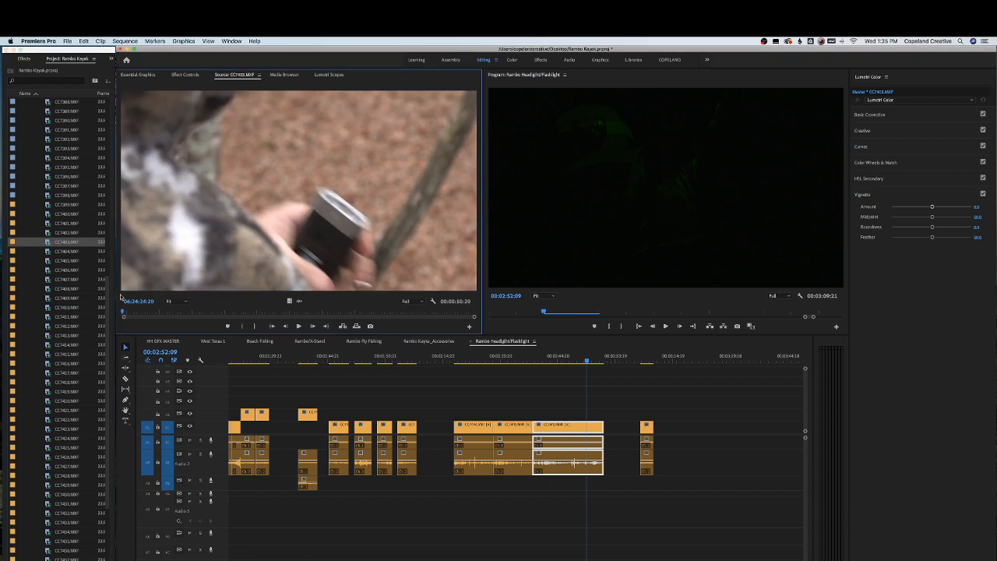
pyautogui.moveTo(198, 313); pyautogui.dragTo(371, 318)
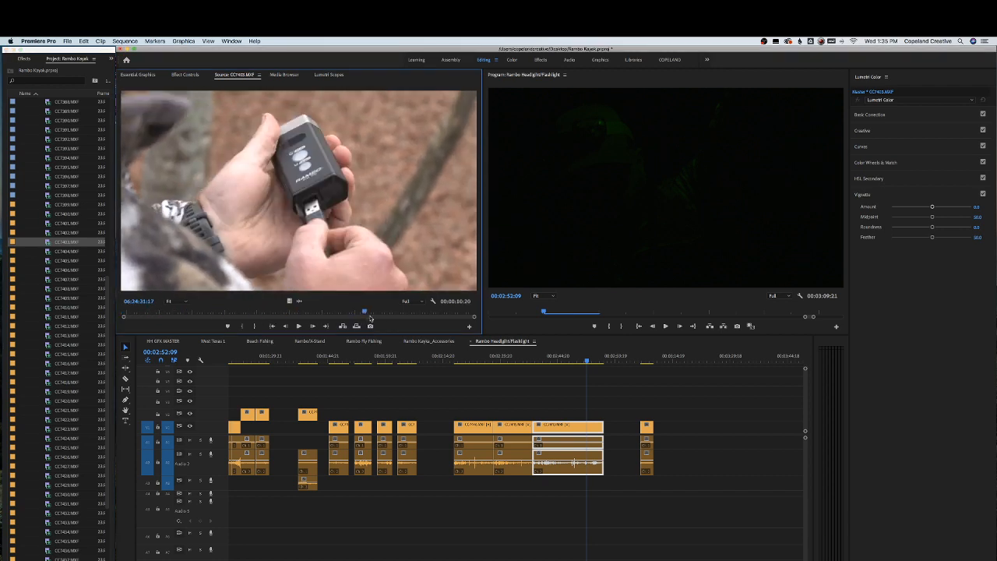
# Open CC7404.MXF and place it on the sequence right after CC7401.MXF
pyautogui.doubleClick(56, 252)
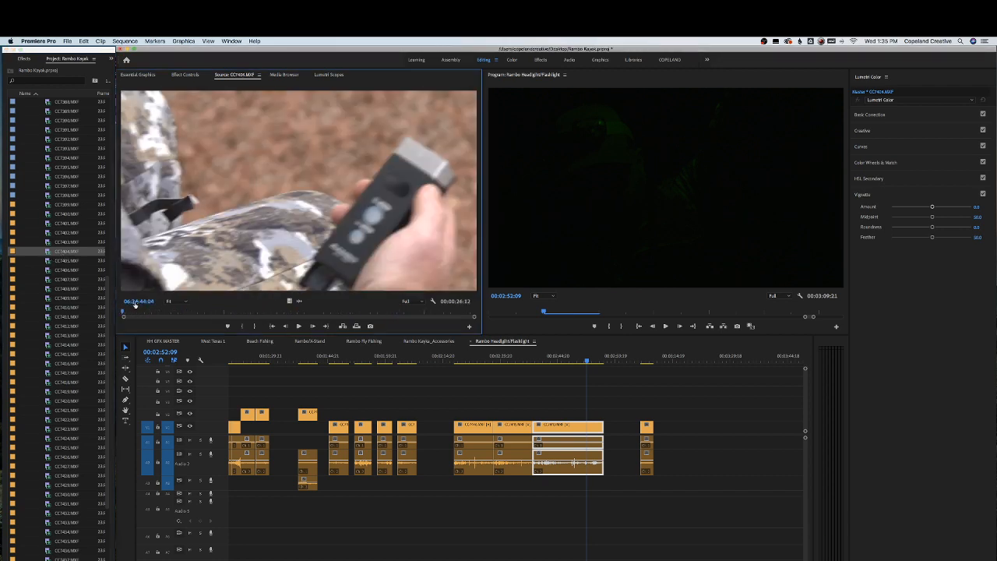
pyautogui.moveTo(161, 313); pyautogui.dragTo(194, 307)
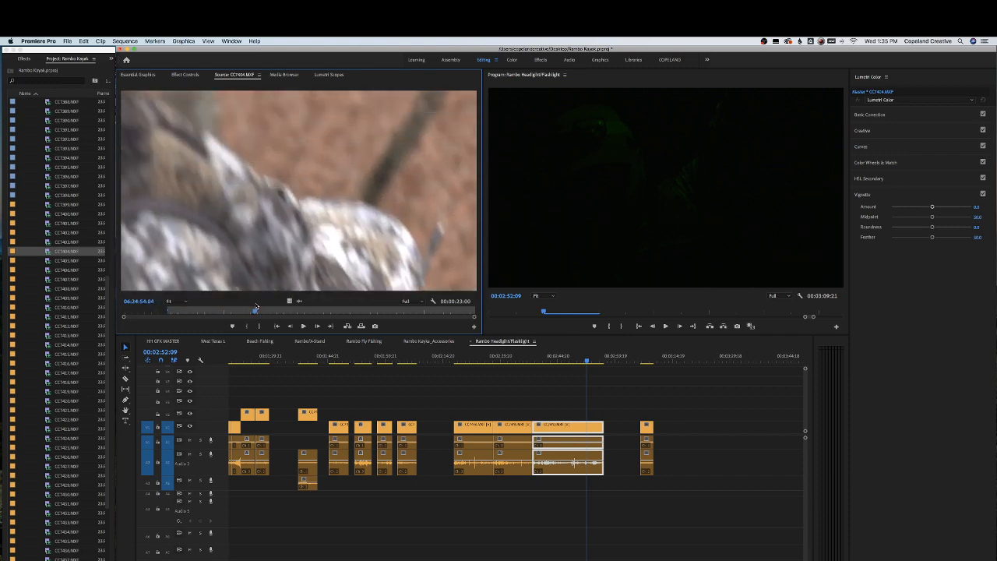
pyautogui.moveTo(255, 305); pyautogui.dragTo(643, 436)
# Preview CC7405.MXF in the source monitor by scrubbing and playing it
pyautogui.doubleClick(61, 261)
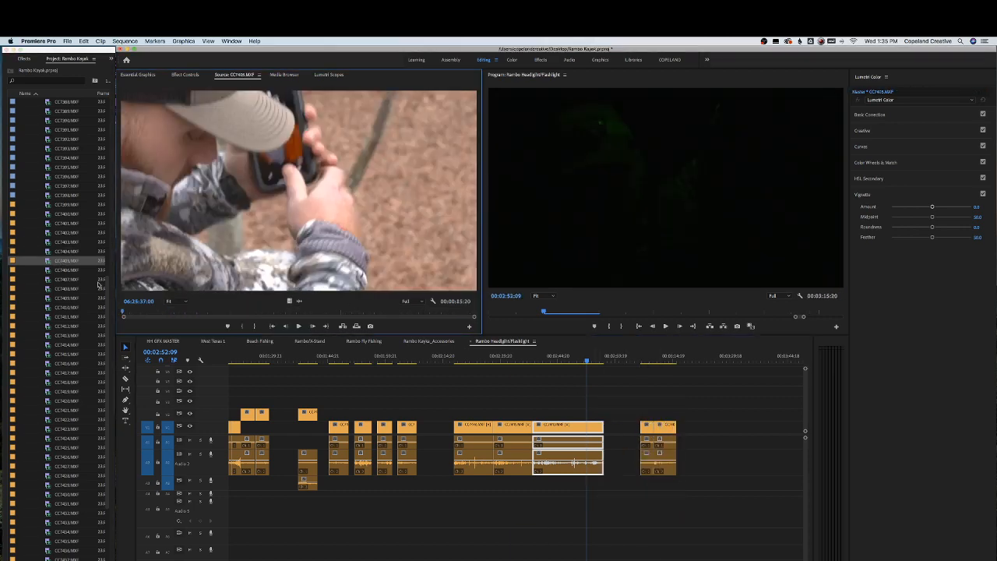
pyautogui.moveTo(144, 313); pyautogui.dragTo(396, 317)
pyautogui.press('space')
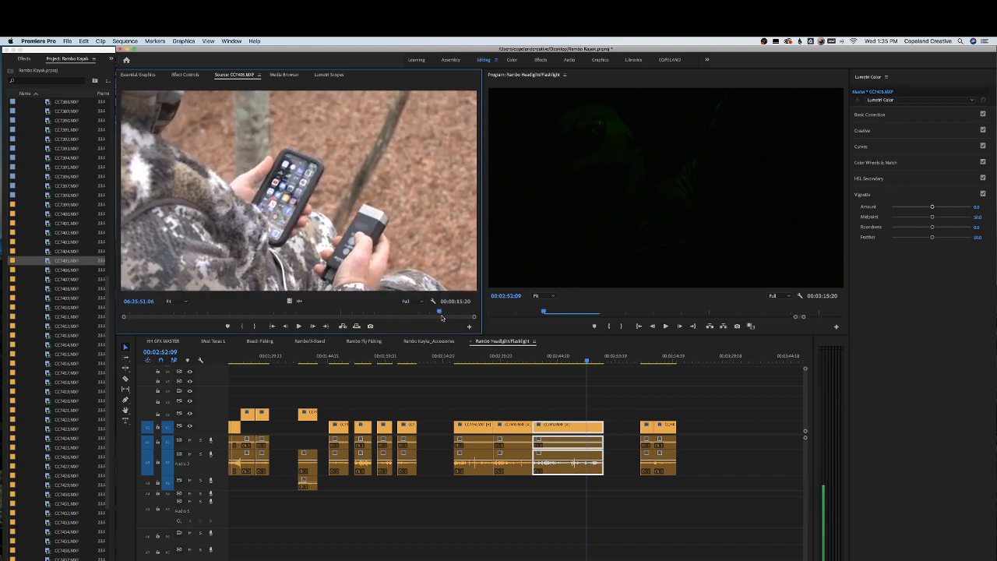
# Scrub through CC7406.MXF and place it after CC7404.MXF at the end of the sequence
pyautogui.doubleClick(69, 270)
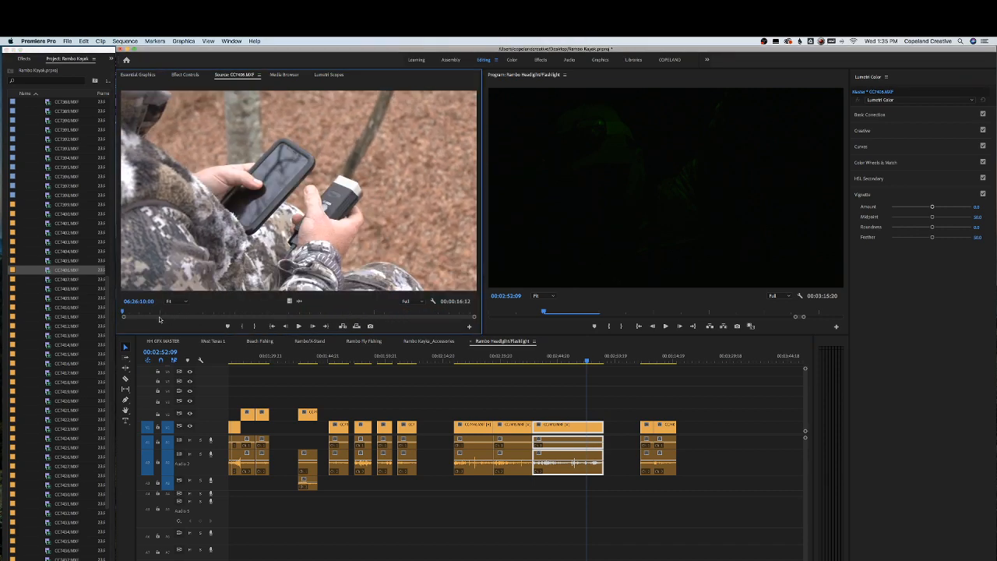
pyautogui.click(176, 312)
pyautogui.moveTo(175, 312); pyautogui.dragTo(294, 313)
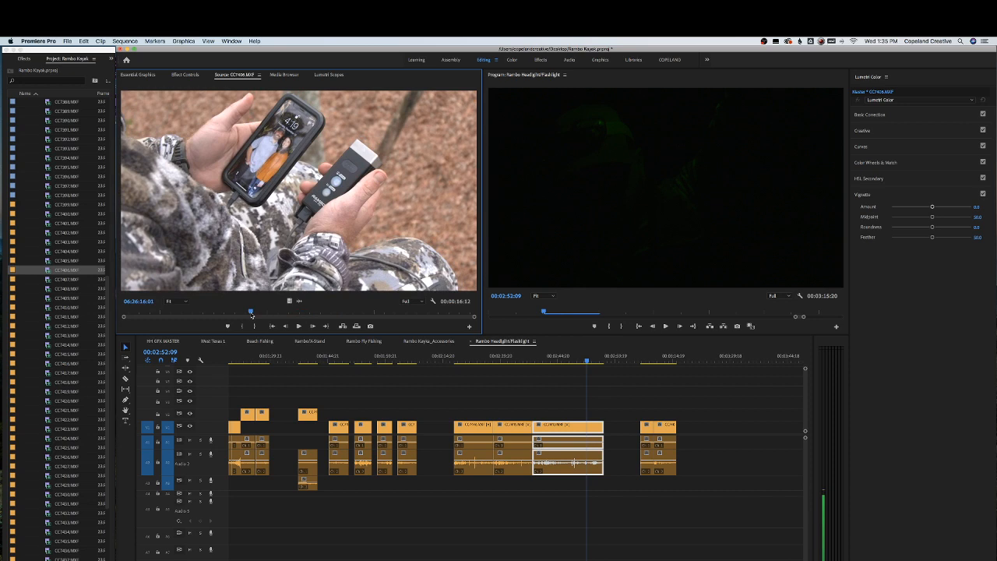
pyautogui.press('space')
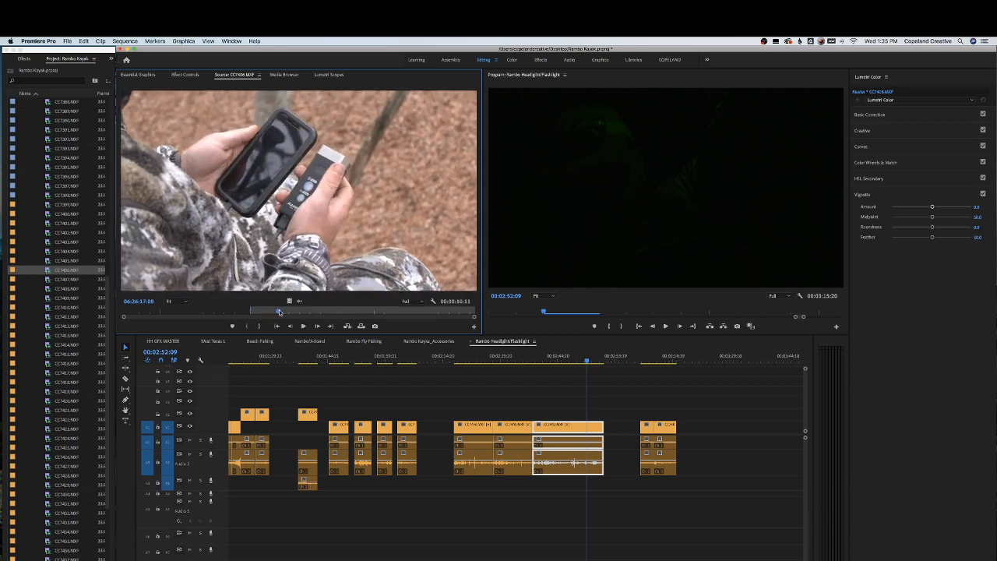
pyautogui.press('space')
pyautogui.moveTo(295, 312); pyautogui.dragTo(418, 313)
pyautogui.moveTo(306, 223); pyautogui.dragTo(689, 400)
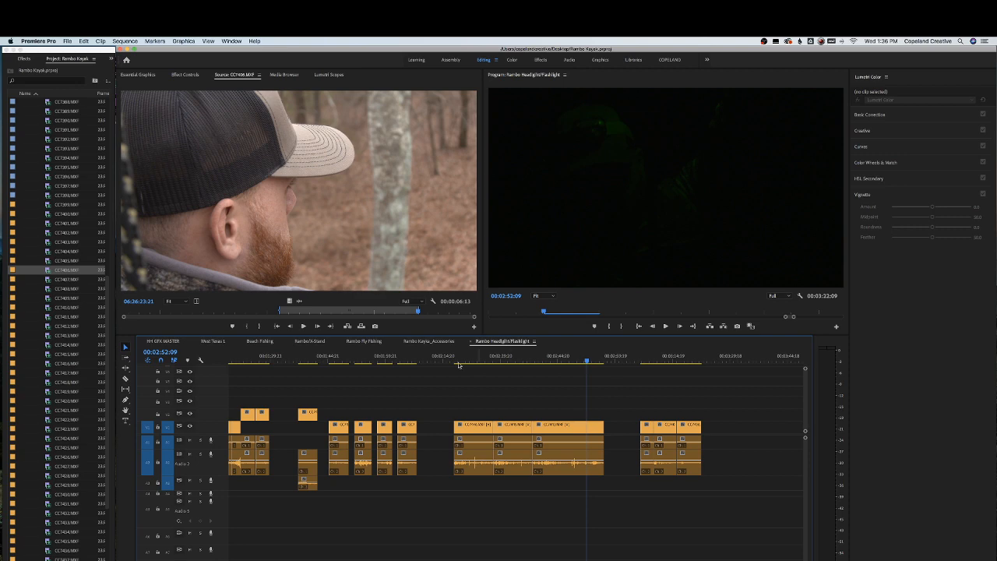
# Review the whole sequence zoomed out, open CC7407.MXF, return to the sequence start and save the project
pyautogui.click(387, 355)
pyautogui.press('-')
pyautogui.press('-')
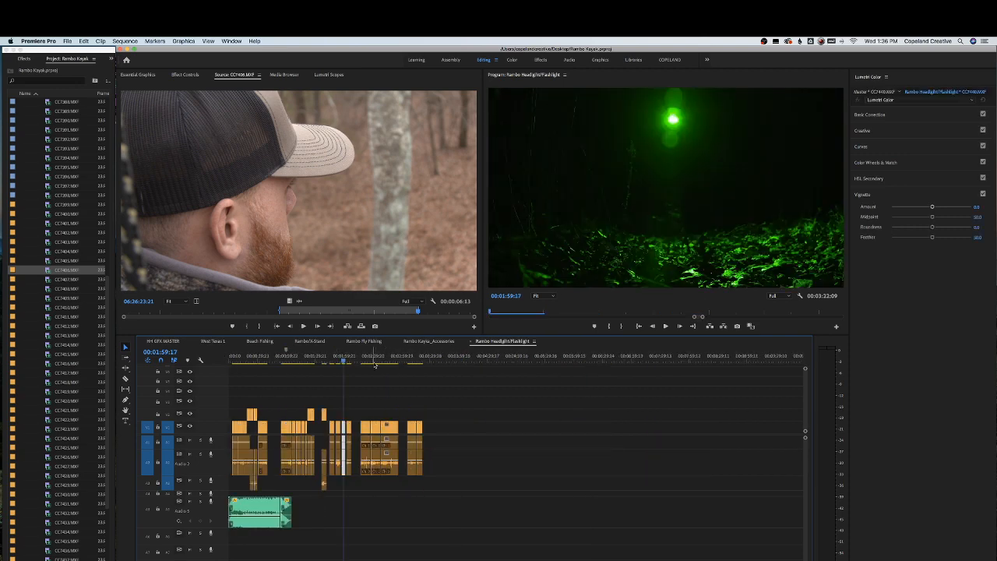
pyautogui.moveTo(375, 356); pyautogui.dragTo(416, 358)
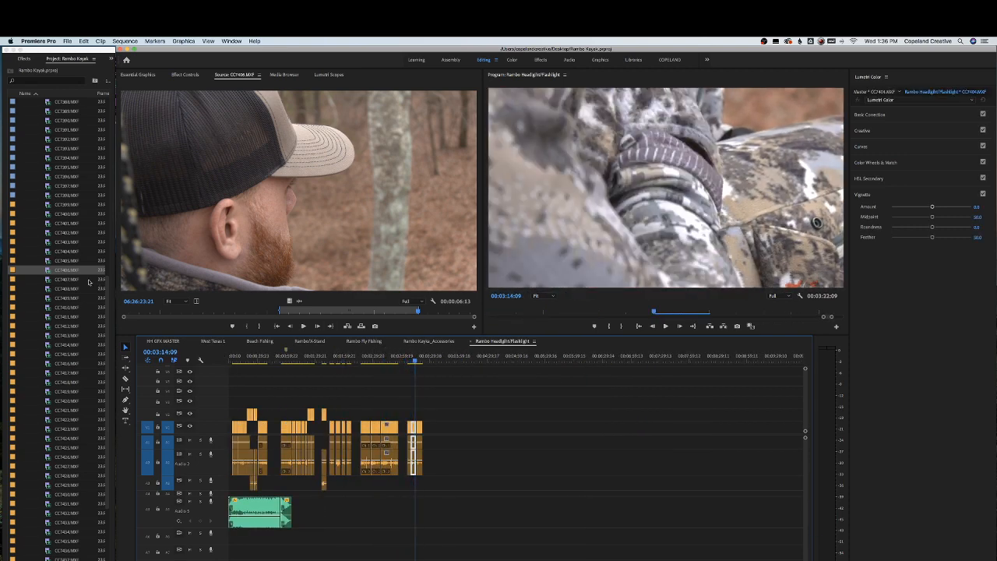
pyautogui.doubleClick(67, 280)
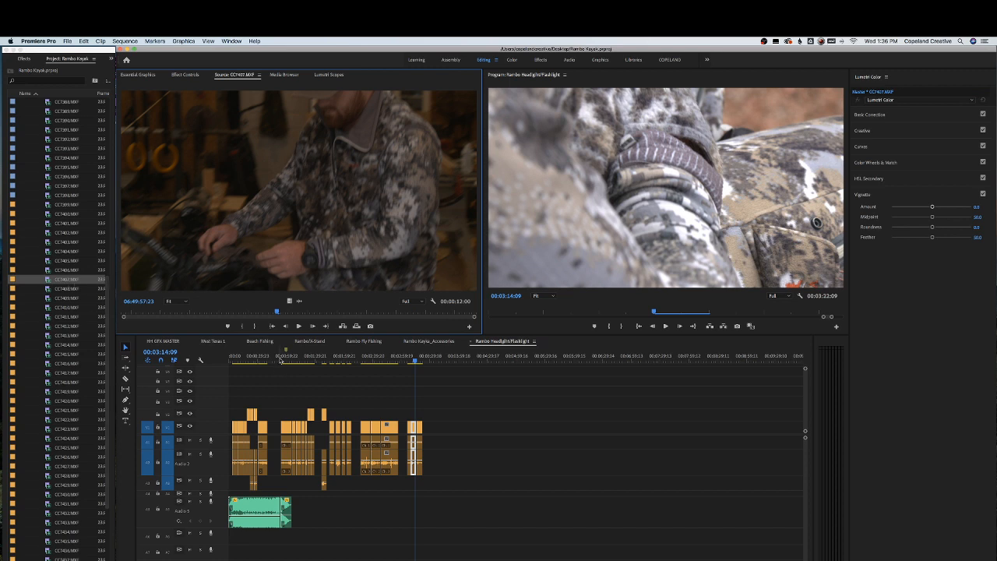
pyautogui.press('Home')
pyautogui.press('super+s')
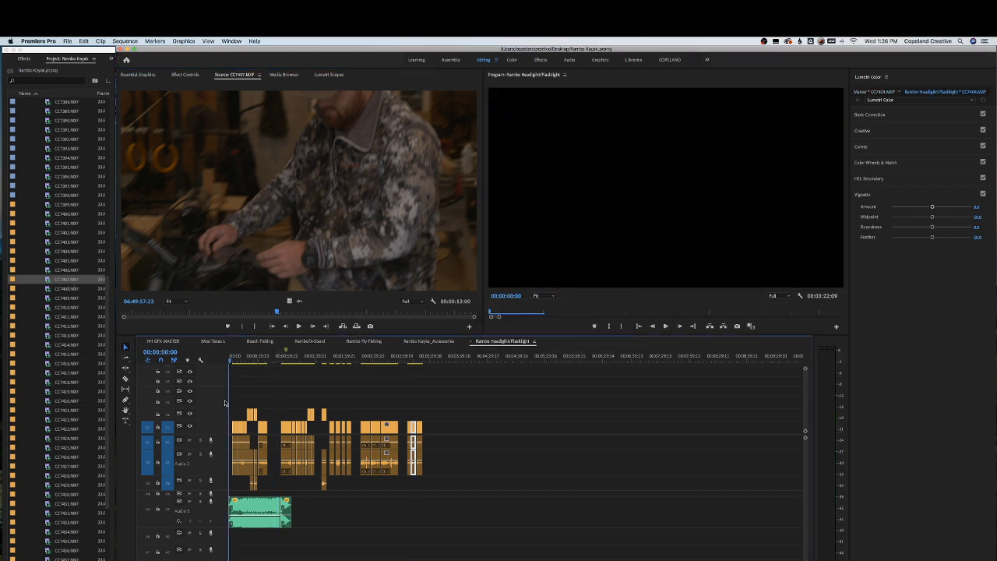
# Zoom the timeline in around the opening clips and music track and save the project again
pyautogui.press('=')
pyautogui.press('=')
pyautogui.press('=')
pyautogui.press('=')
pyautogui.press('-')
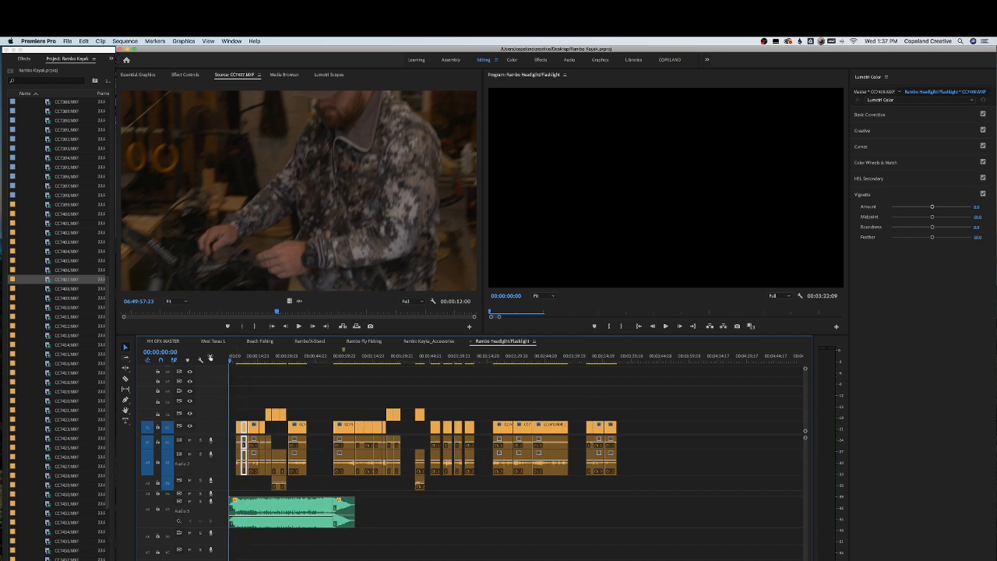
pyautogui.press('=')
pyautogui.press('super+s')
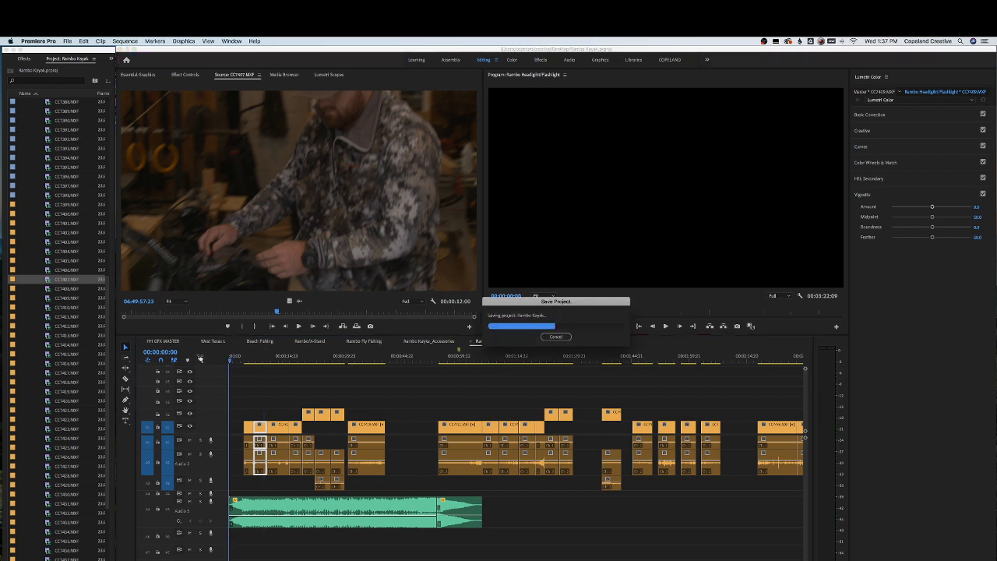
pyautogui.press('-')
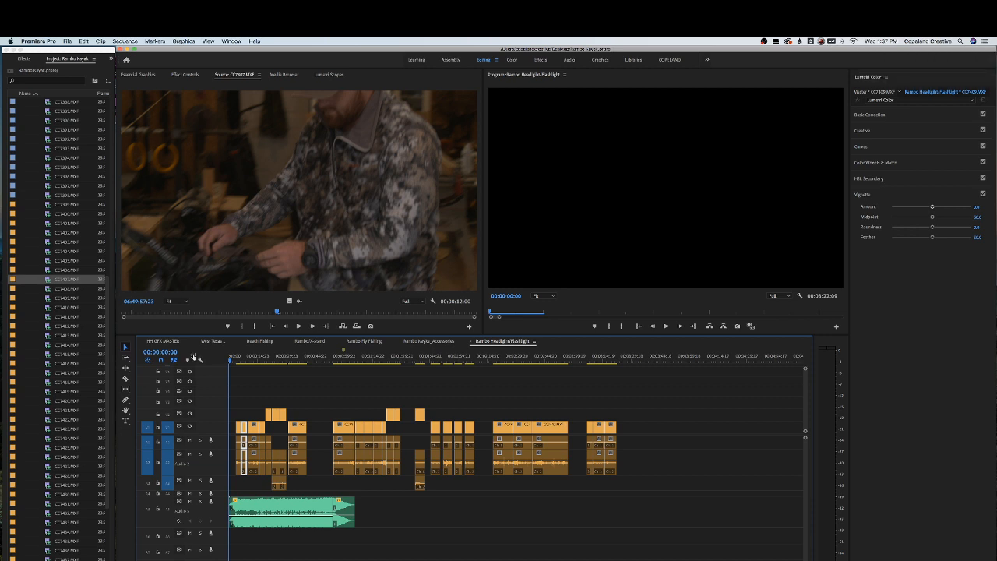
pyautogui.moveTo(251, 357); pyautogui.dragTo(200, 360)
pyautogui.press('=')
pyautogui.press('=')
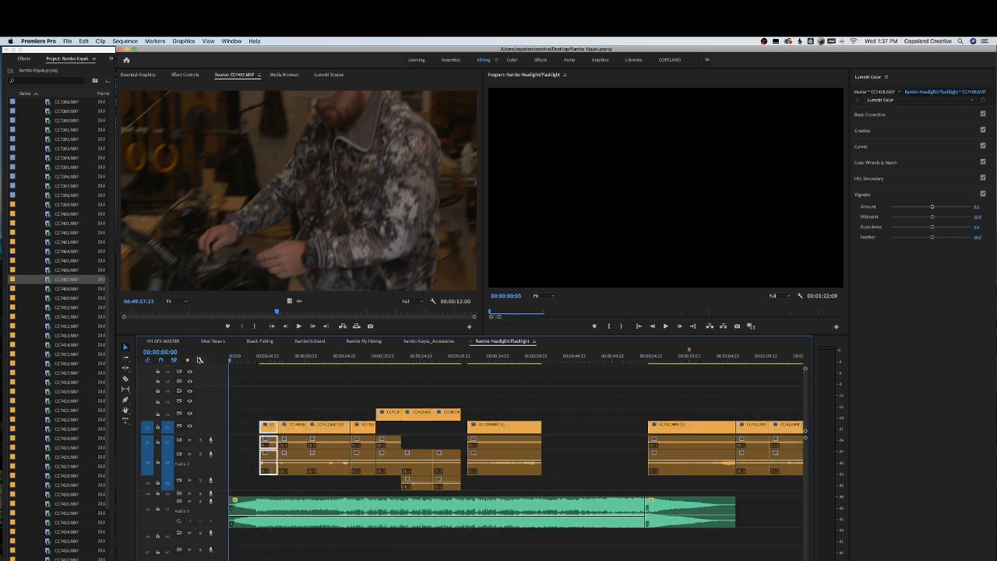
pyautogui.press('XF86AudioRaiseVolume')
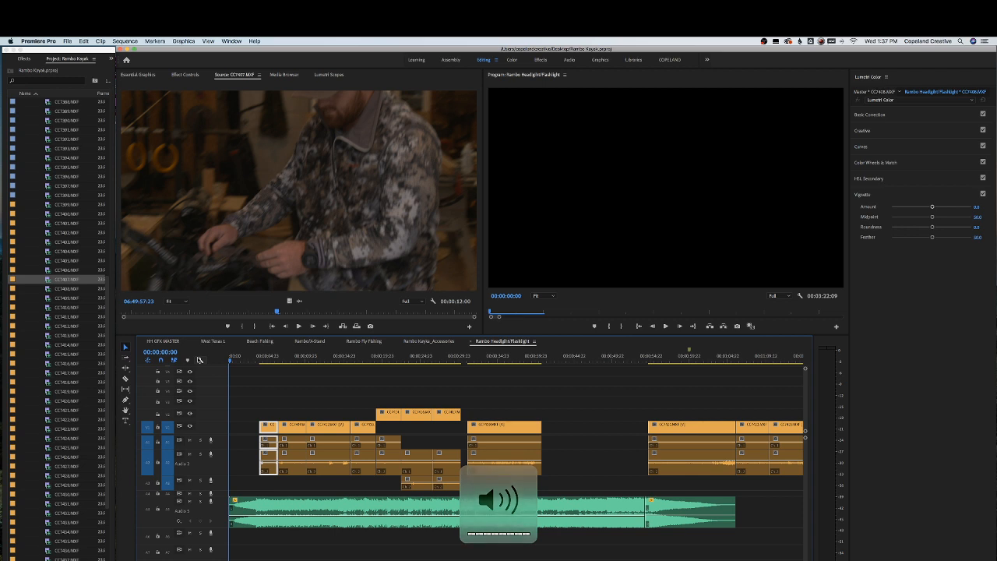
pyautogui.press('super+s')
# Play the opening and zoom in closely on the start of the music track
pyautogui.press('space')
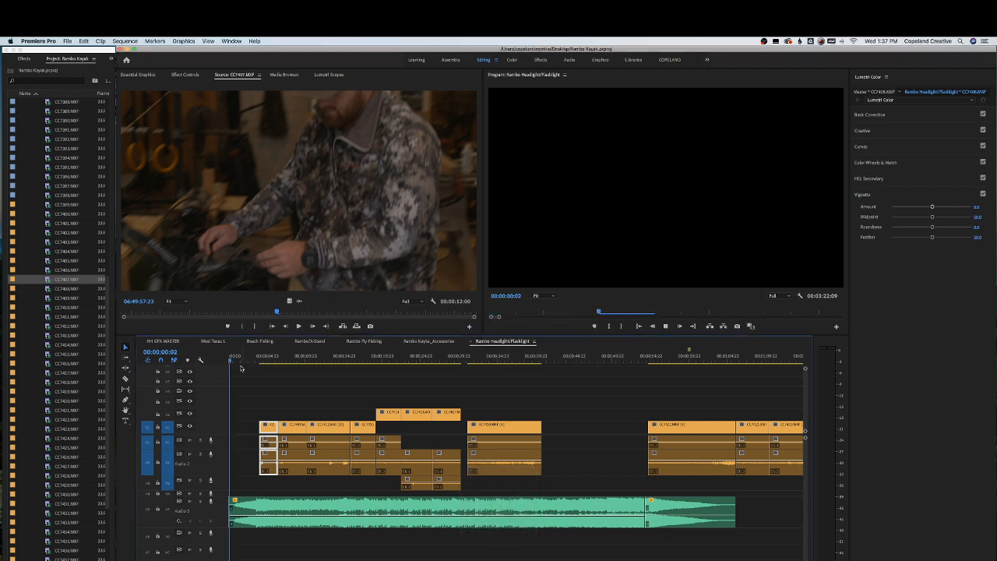
pyautogui.press('space')
pyautogui.press('=')
pyautogui.press('=')
pyautogui.press('=')
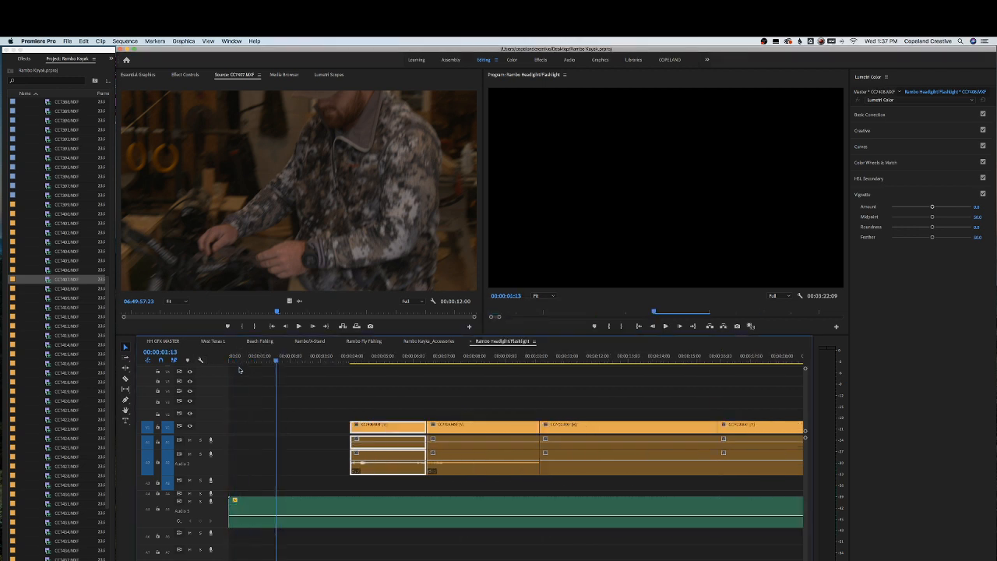
pyautogui.moveTo(258, 359); pyautogui.dragTo(272, 359)
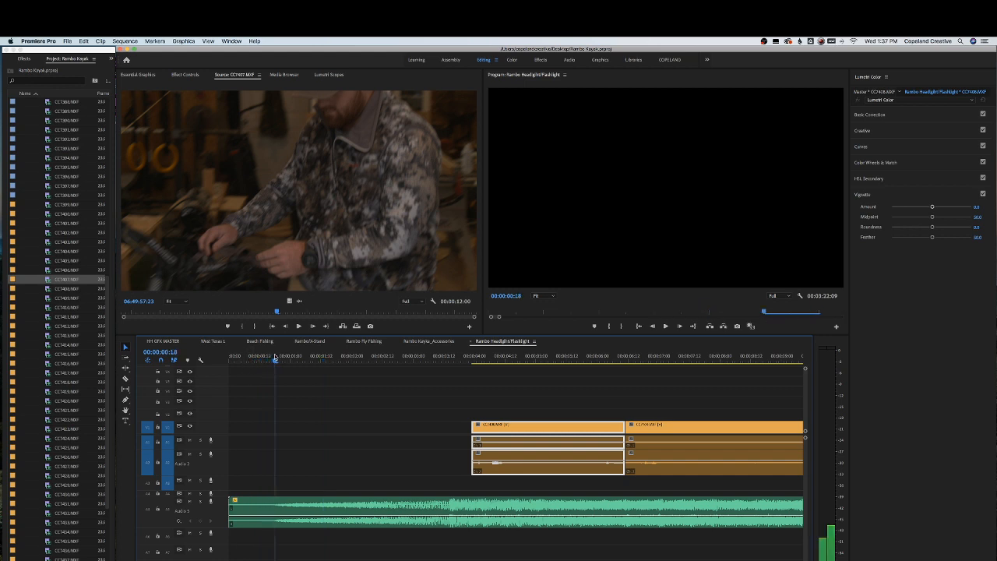
# Select the track contents forward from the music's start with Track Select Forward, then return to the Selection tool
pyautogui.moveTo(231, 501)
pyautogui.mouseDown()
pyautogui.moveTo(273, 503)
pyautogui.moveTo(243, 510)
pyautogui.mouseUp()
pyautogui.press('a')
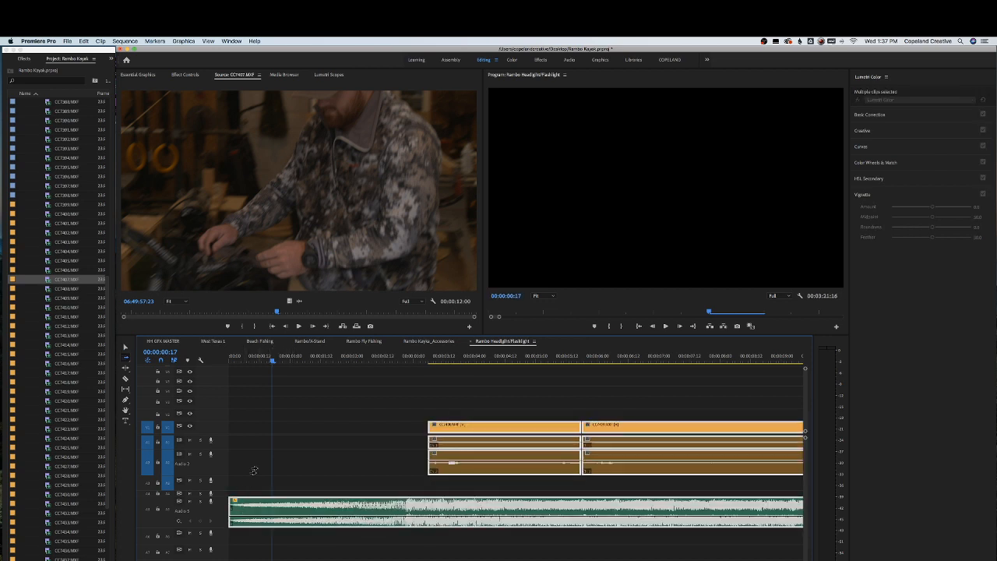
pyautogui.press('v')
pyautogui.moveTo(262, 360); pyautogui.dragTo(217, 360)
# Play the opening of the sequence and toggle the timeline zoom to frame it
pyautogui.press('space')
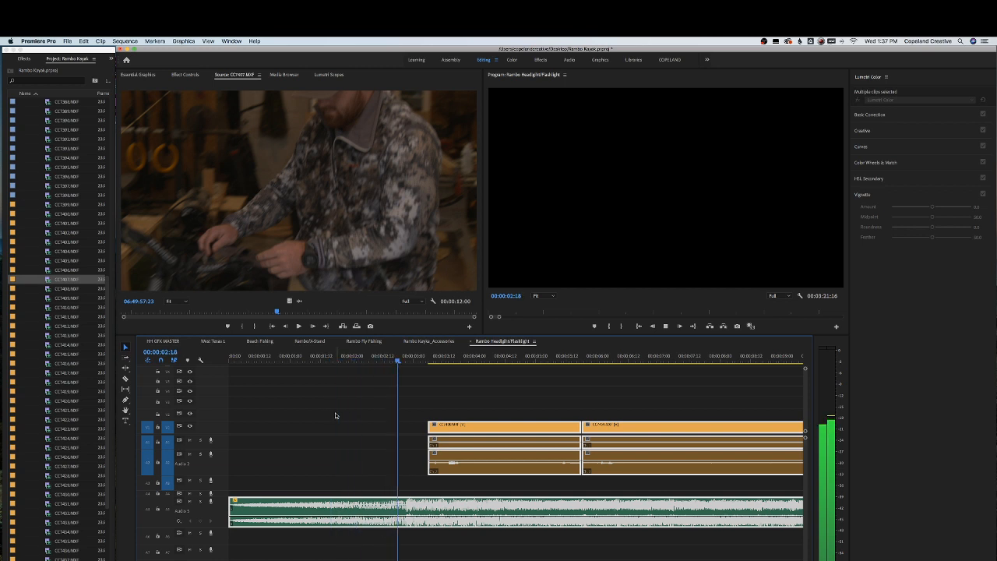
pyautogui.click(395, 355)
pyautogui.press('\\')
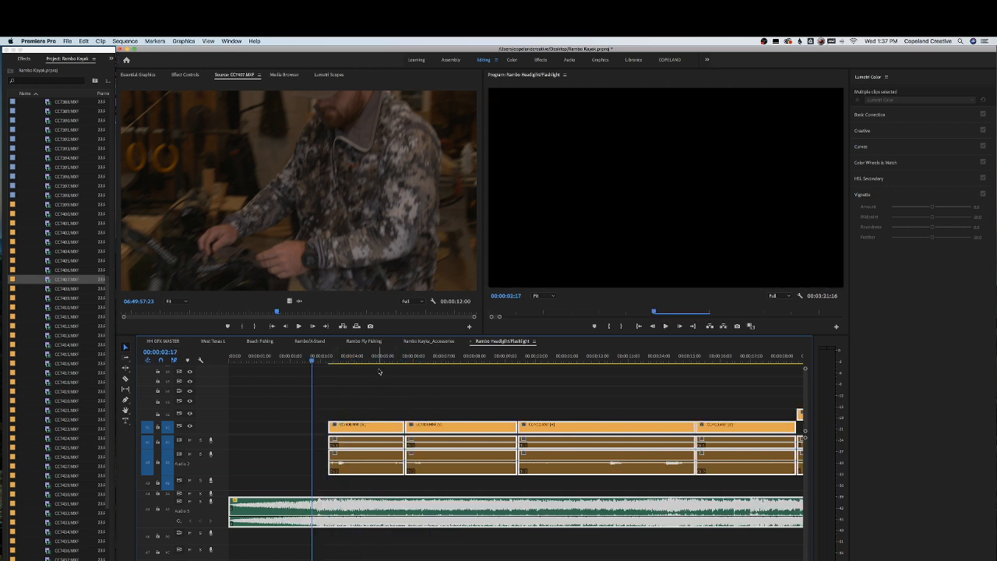
# Deselect the clips, set the playhead at the first orange clip's start, and save the project
pyautogui.click(354, 380)
pyautogui.moveTo(312, 360)
pyautogui.mouseDown()
pyautogui.moveTo(234, 367)
pyautogui.moveTo(317, 366)
pyautogui.mouseUp()
pyautogui.press('super+s')
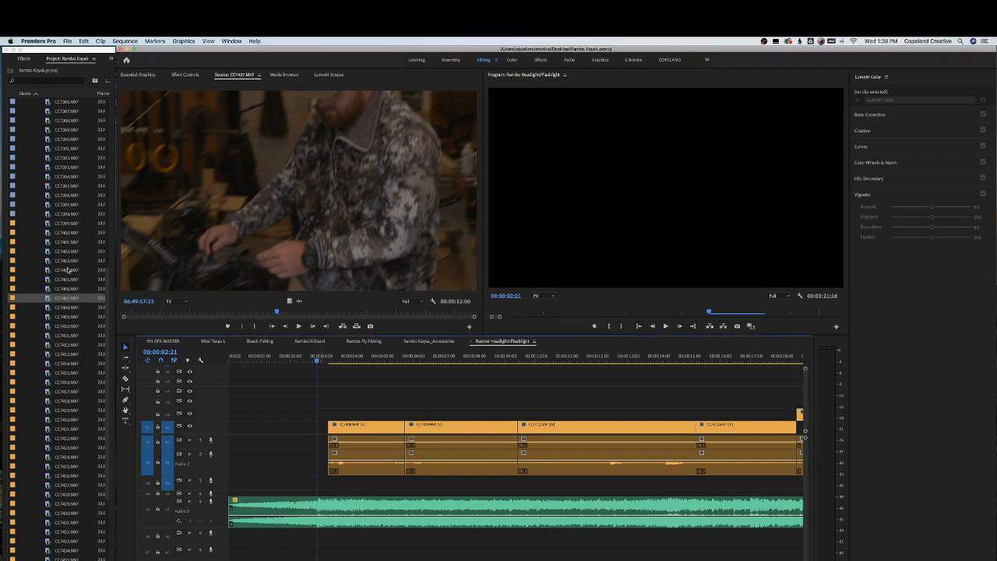
# Collapse the expanded footage bin in the project panel
pyautogui.scroll(10, 69, 270)
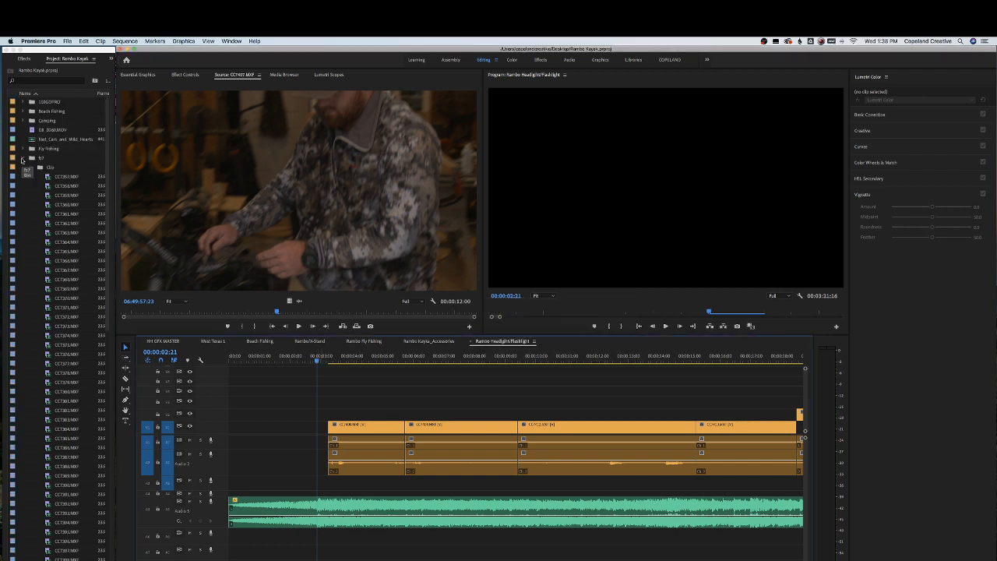
pyautogui.click(22, 159)
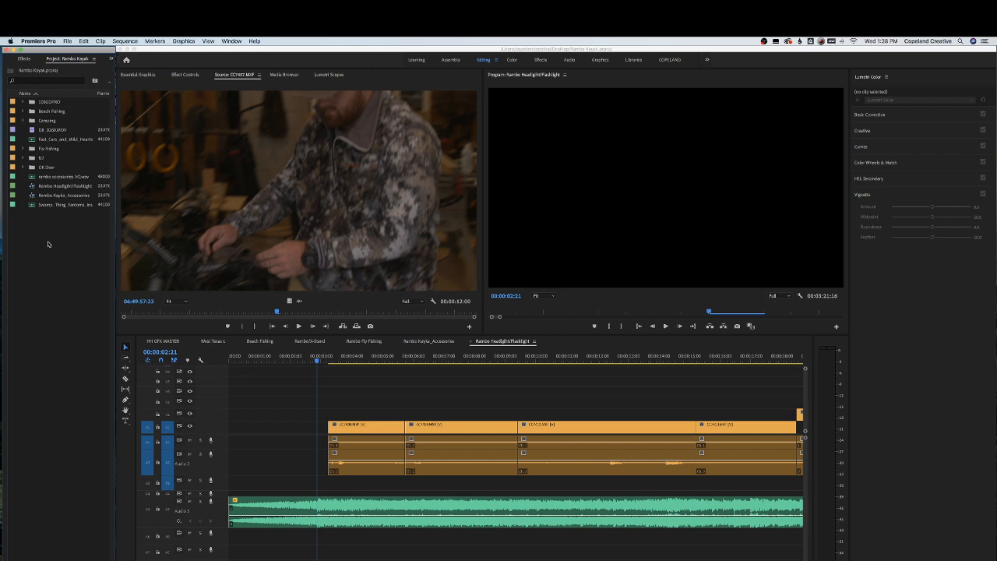
pyautogui.click(67, 40)
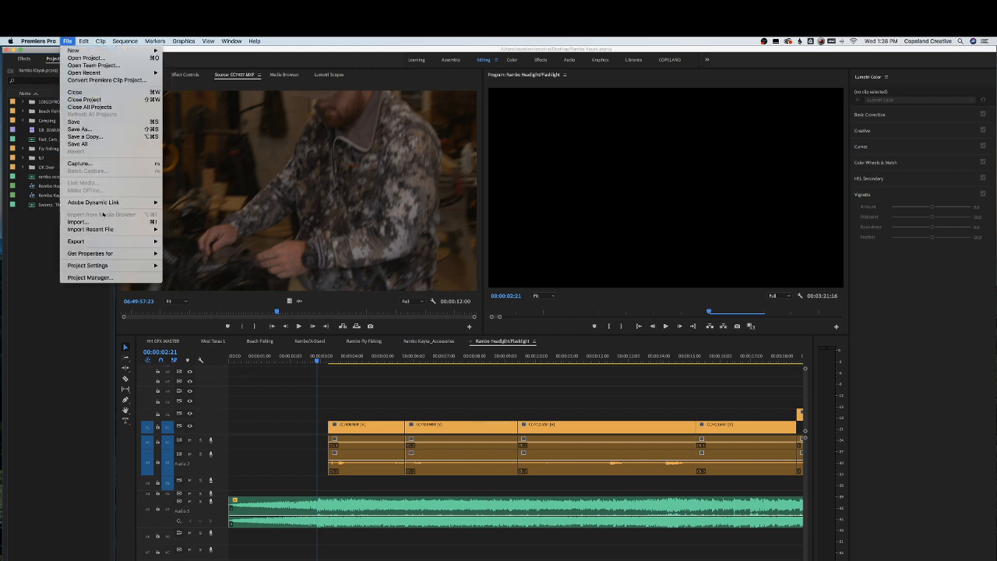
pyautogui.click(78, 221)
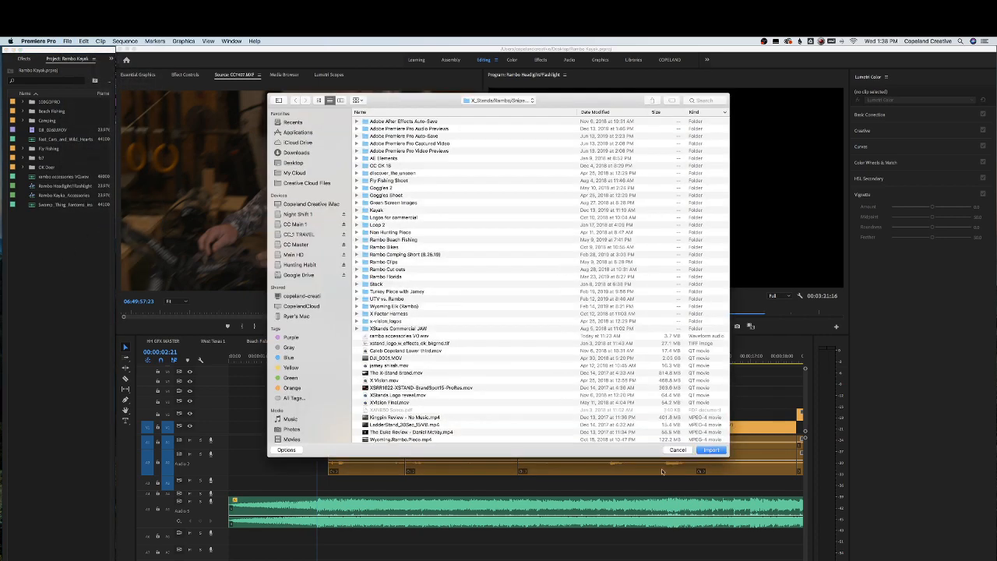
pyautogui.click(678, 450)
# Open the Import dialog from the project panel and browse into the UTV vs. Rambo Drone folder
pyautogui.rightClick(40, 273)
pyautogui.rightClick(44, 240)
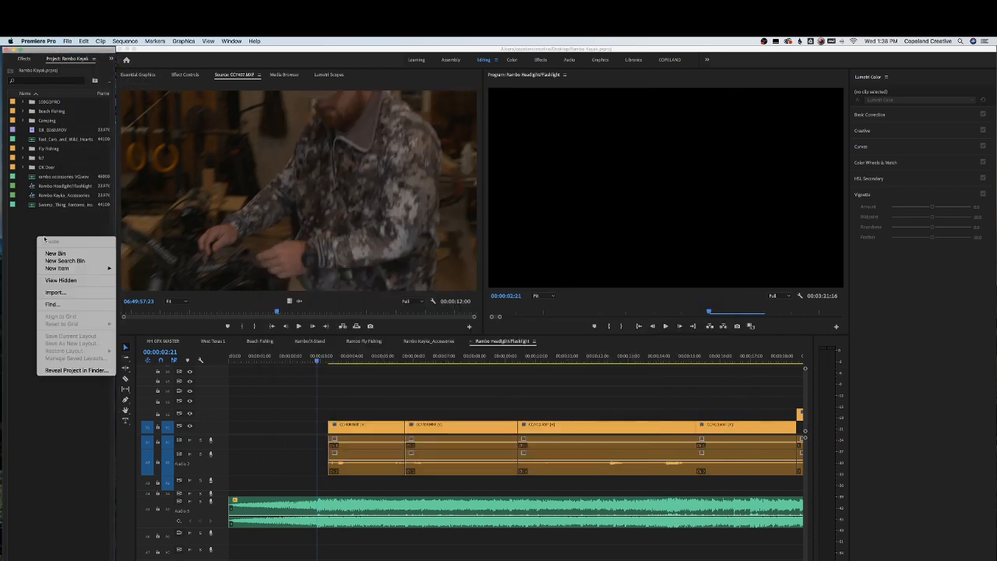
pyautogui.click(55, 293)
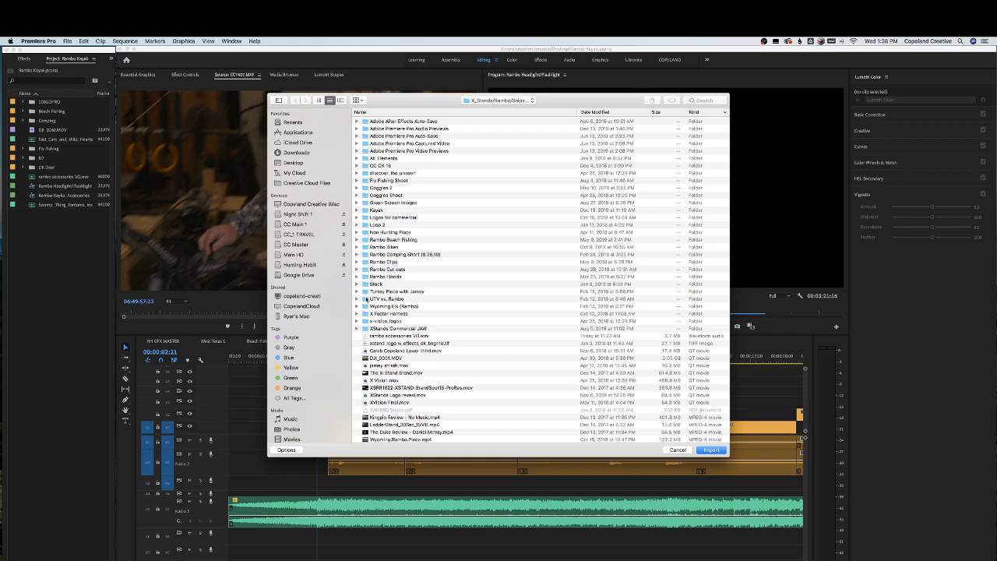
pyautogui.doubleClick(362, 299)
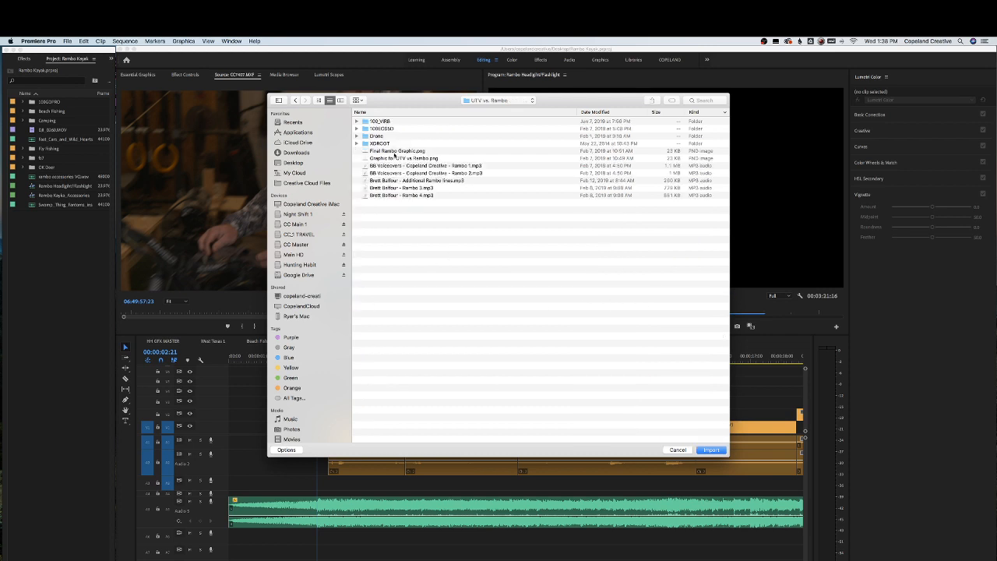
pyautogui.click(357, 136)
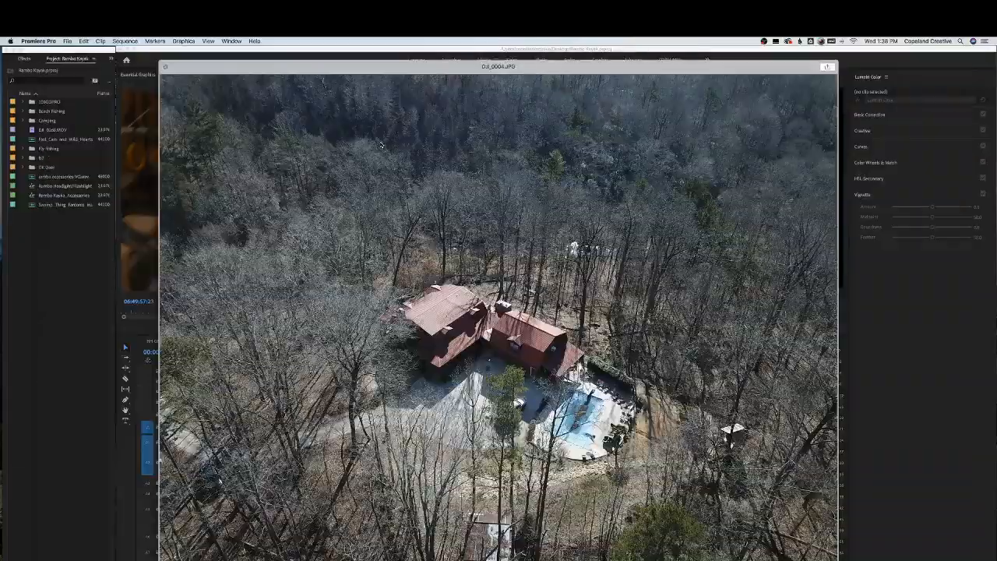
# Preview the drone images and clips in the folder and import the drone clip DJI_0002.MOV
pyautogui.press('Down')
pyautogui.press('Down')
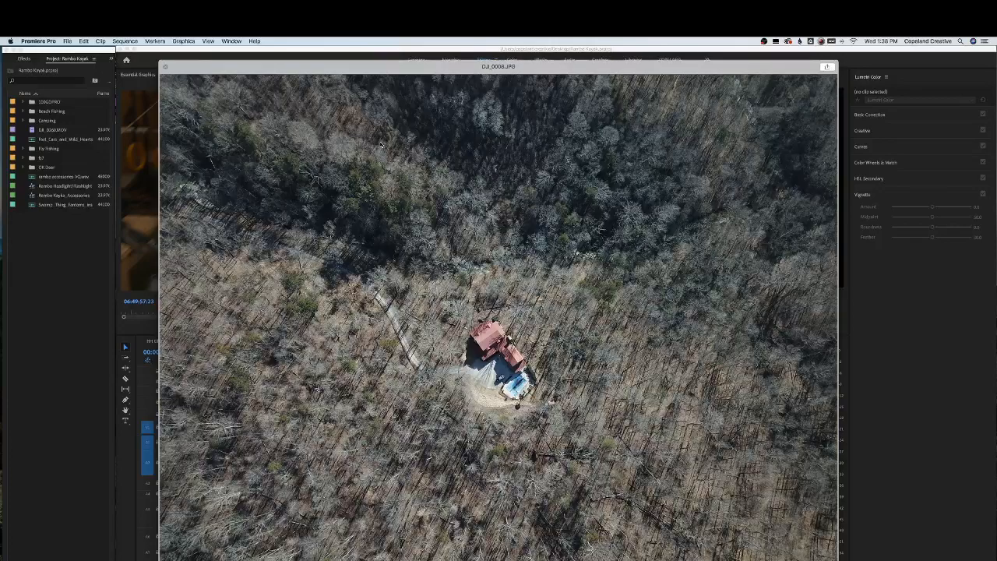
pyautogui.press('space')
pyautogui.press('Up')
pyautogui.press('Up')
pyautogui.press('Up')
pyautogui.press('Up')
pyautogui.press('Up')
pyautogui.press('Up')
pyautogui.press('Up')
pyautogui.press('Up')
pyautogui.press('Up')
pyautogui.press('Up')
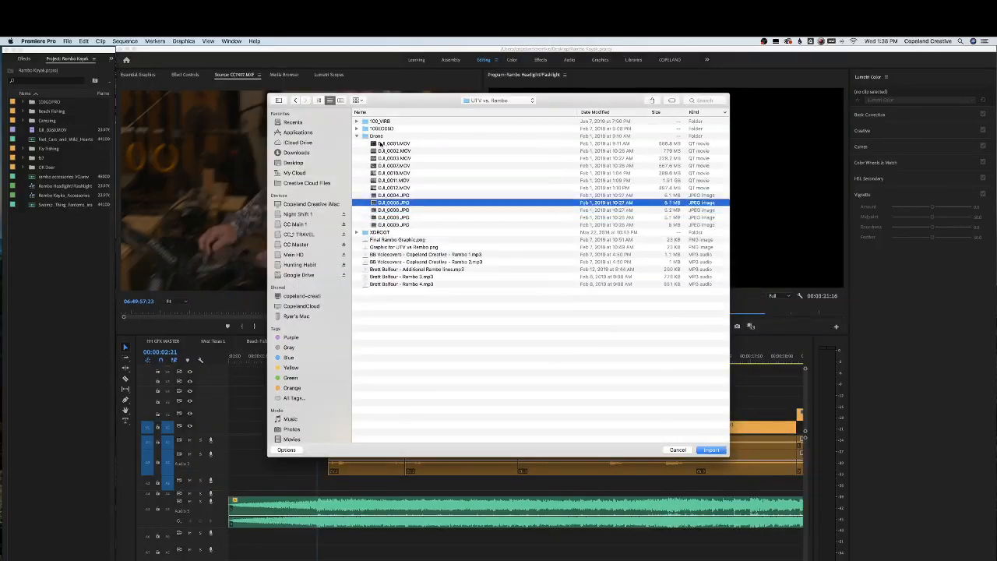
pyautogui.press('space')
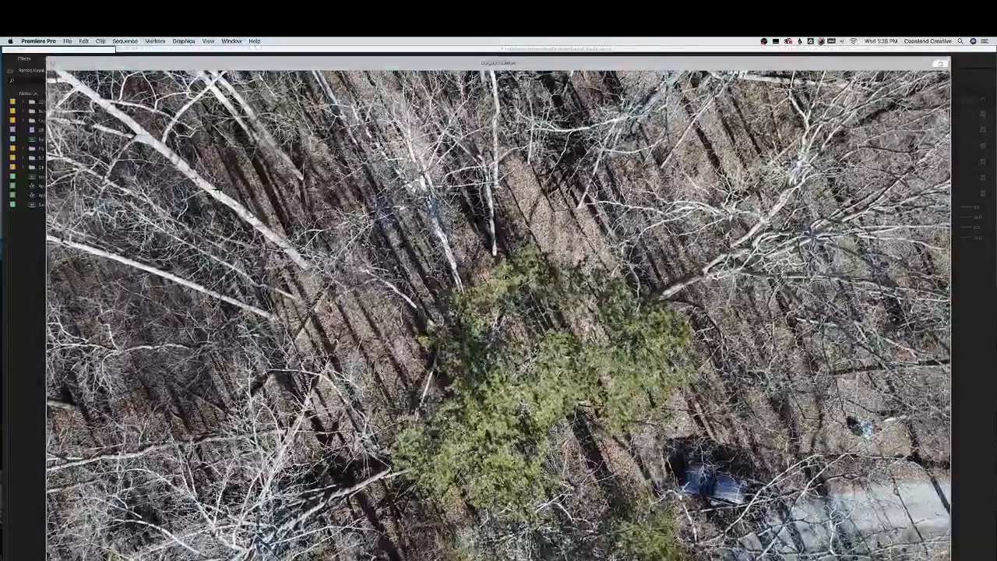
pyautogui.press('space')
pyautogui.press('Return')
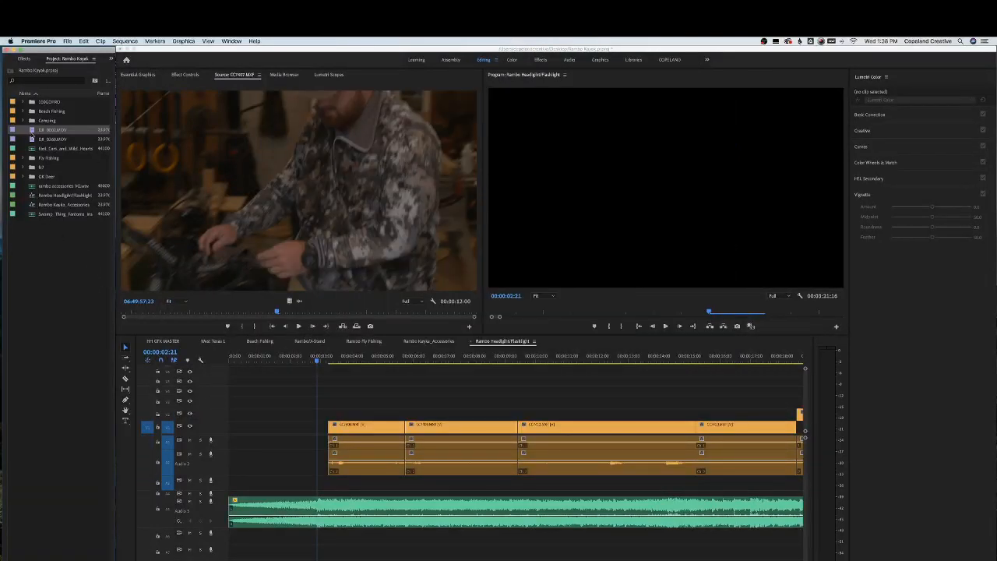
# Open DJI_0002.MOV in the Source Monitor, mark a section, and place it at the sequence start above the clips
pyautogui.doubleClick(32, 130)
pyautogui.moveTo(138, 315); pyautogui.dragTo(262, 318)
pyautogui.press('space')
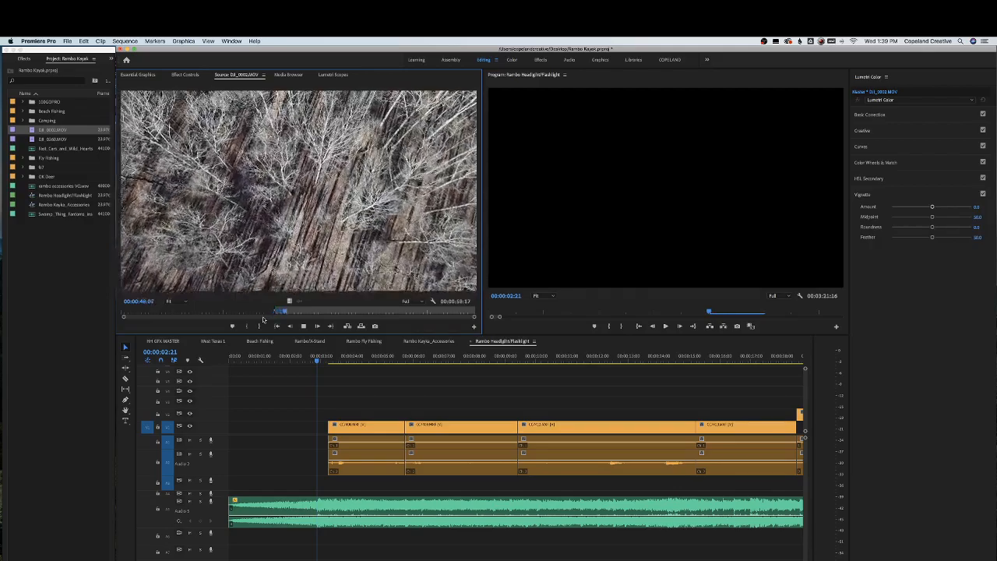
pyautogui.press('o')
pyautogui.moveTo(289, 301); pyautogui.dragTo(231, 410)
# Trim the drone clip's end to meet the start of the first orange clip
pyautogui.moveTo(268, 360); pyautogui.dragTo(319, 361)
pyautogui.moveTo(349, 413); pyautogui.dragTo(317, 413)
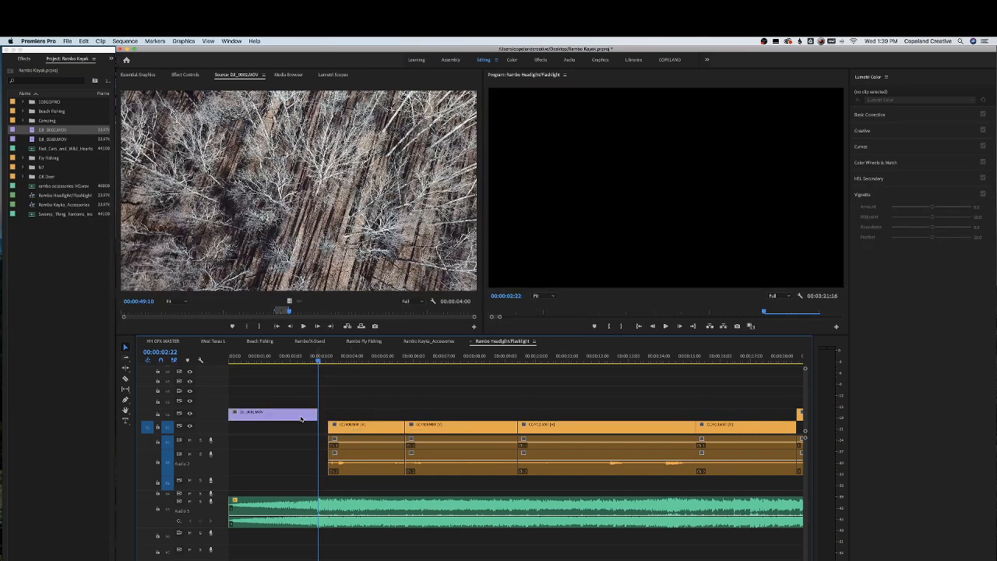
pyautogui.click(184, 76)
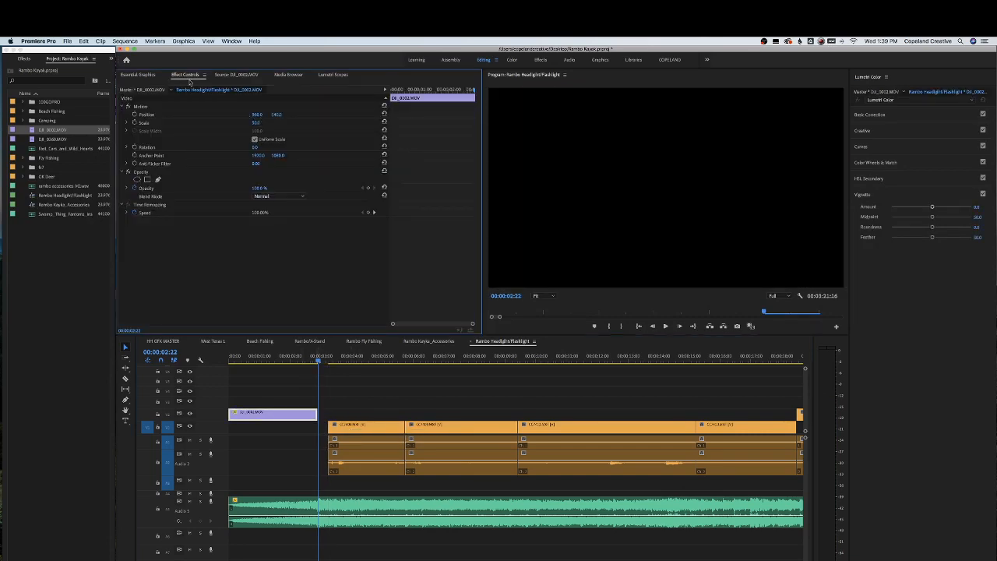
pyautogui.click(231, 75)
pyautogui.click(238, 376)
pyautogui.press('Home')
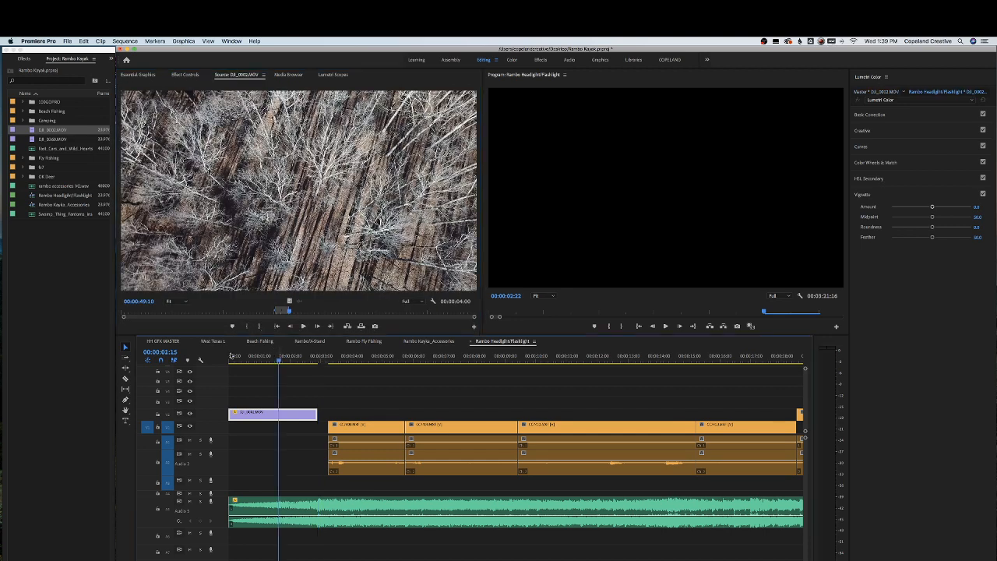
# Apply default transitions to the start of the drone clip and play the opening
pyautogui.rightClick(230, 413)
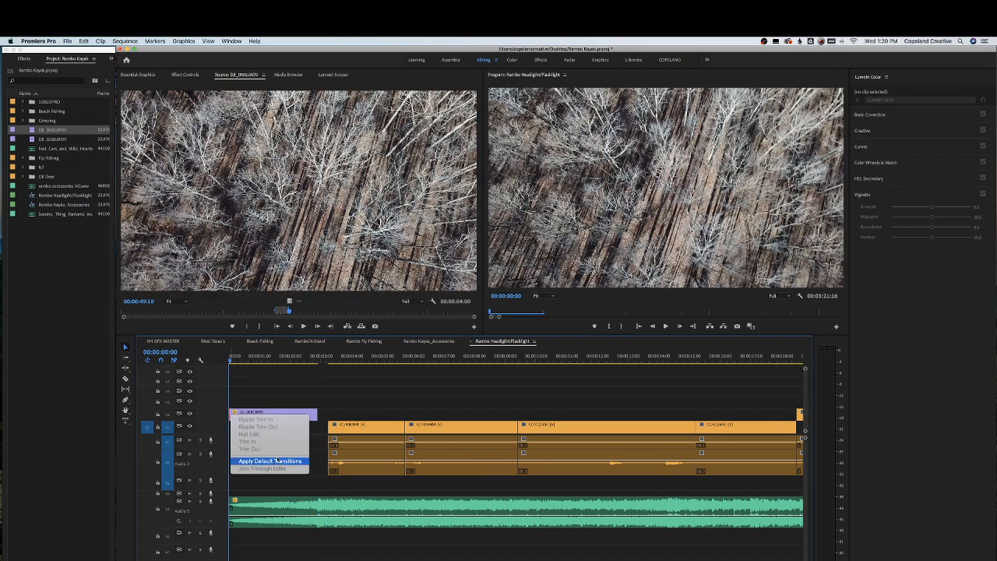
pyautogui.click(269, 461)
pyautogui.press('space')
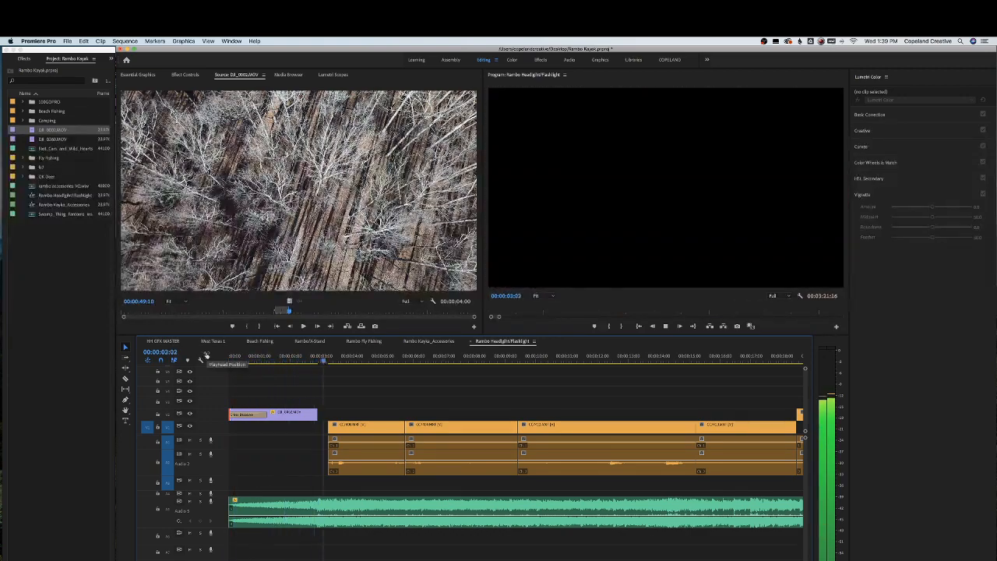
pyautogui.press('space')
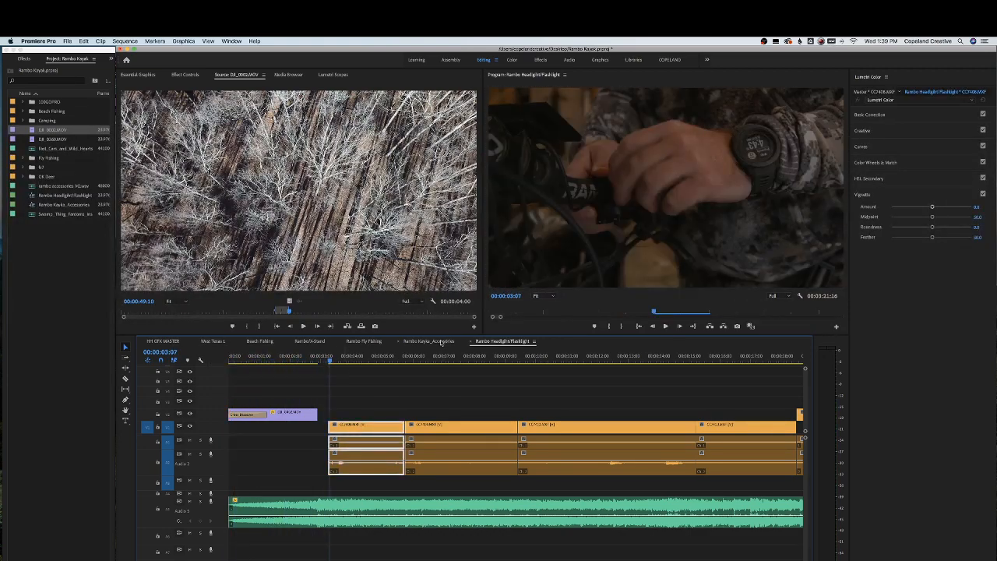
# Copy the Rambo logo reveal clip from the Rambo Kayak_Accessories sequence and paste it above the drone clip at the start
pyautogui.click(441, 343)
pyautogui.click(522, 413)
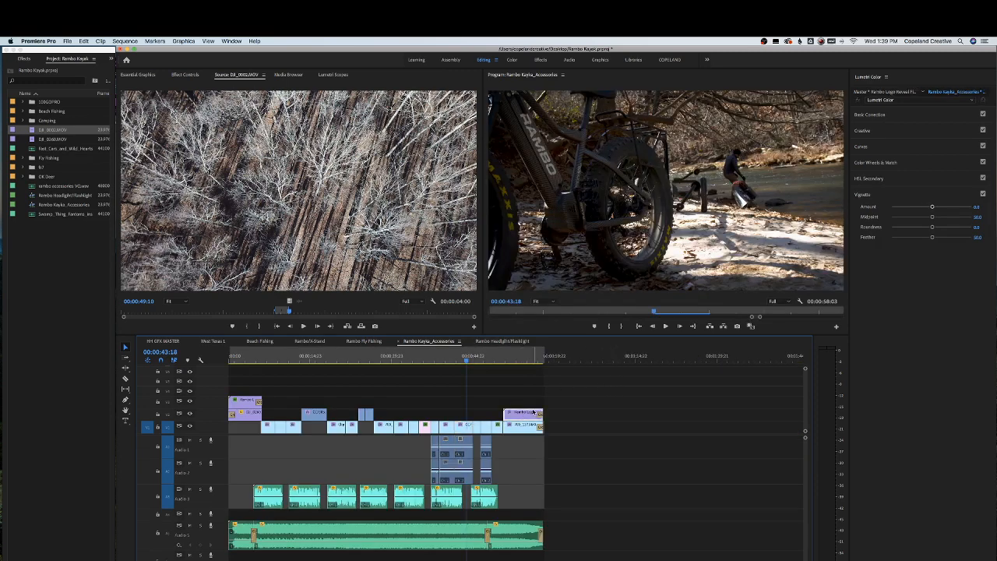
pyautogui.click(501, 341)
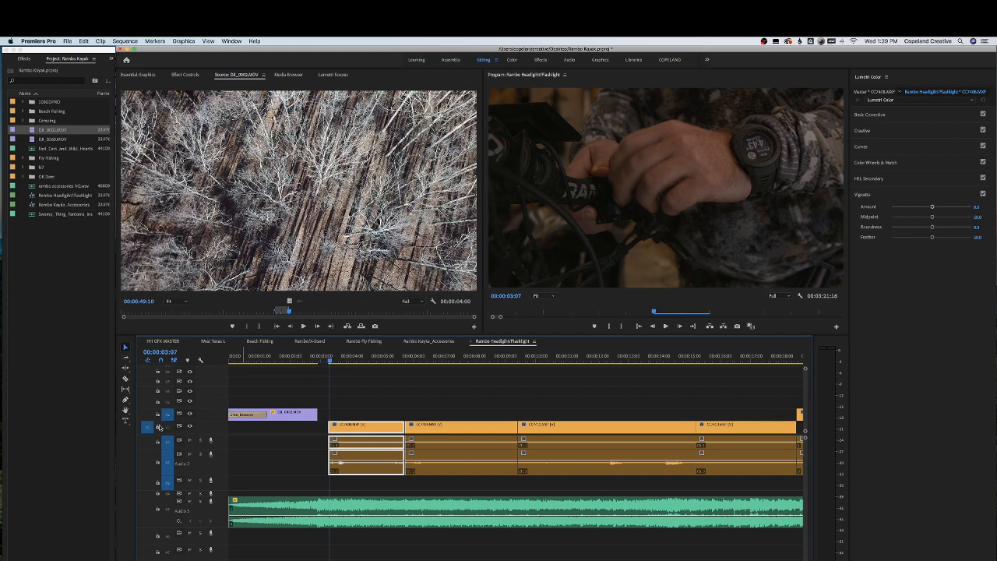
pyautogui.hotkey('ctrl', 'v')
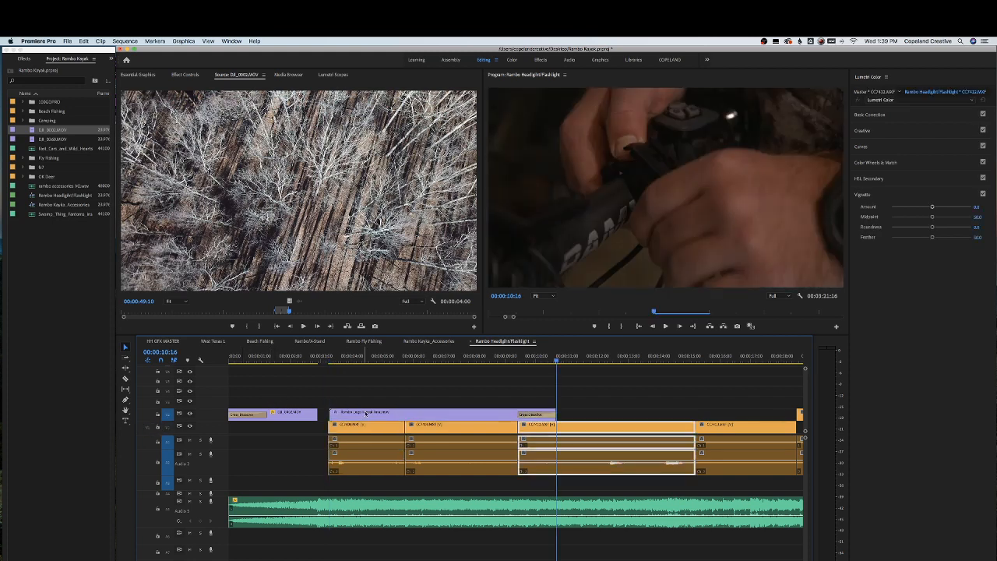
pyautogui.moveTo(535, 402); pyautogui.dragTo(317, 402)
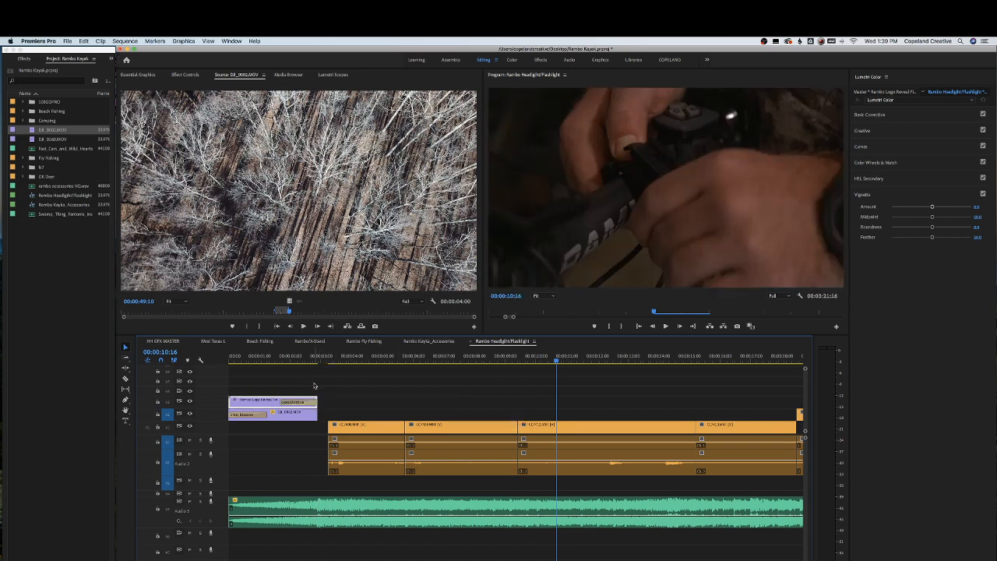
# Set the logo clip's Scale to 50 and its Position to about 1722, 1001 in the lower right corner
pyautogui.click(345, 409)
pyautogui.click(289, 360)
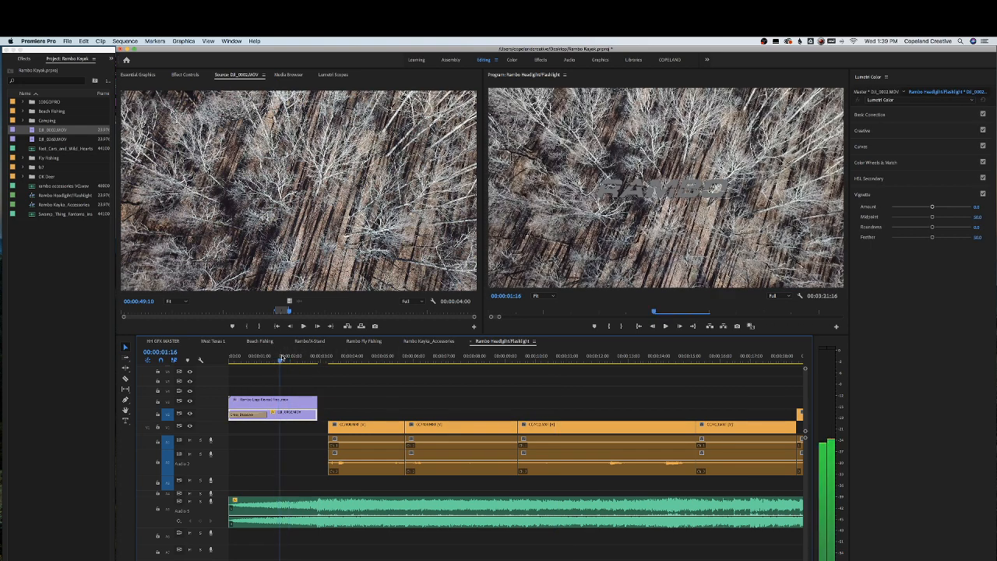
pyautogui.click(296, 406)
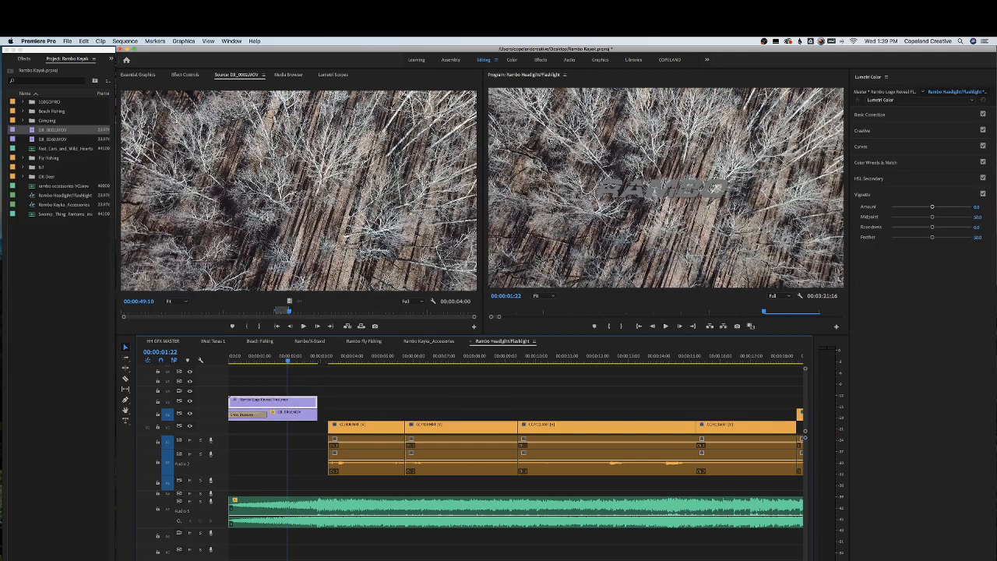
pyautogui.click(185, 75)
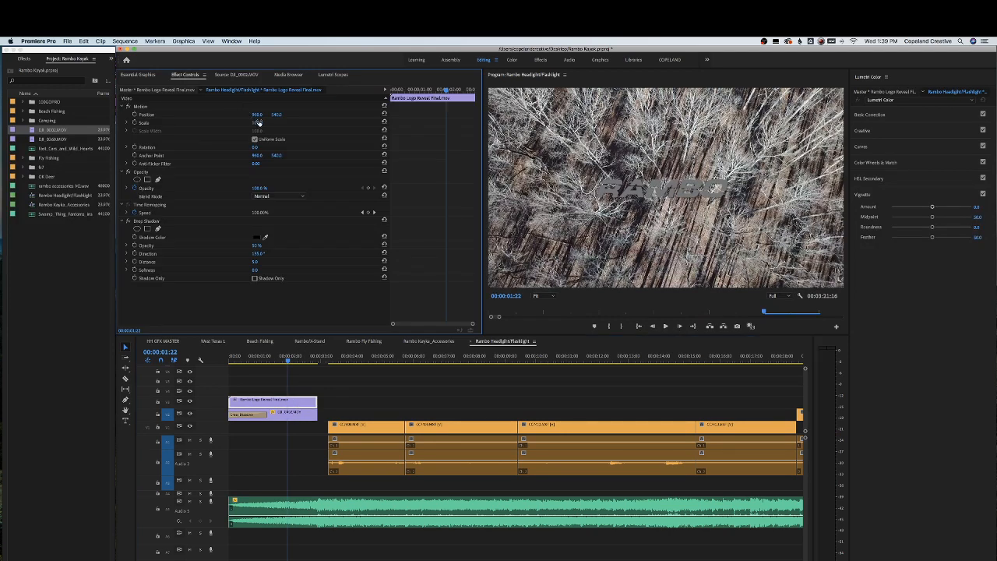
pyautogui.press('Return')
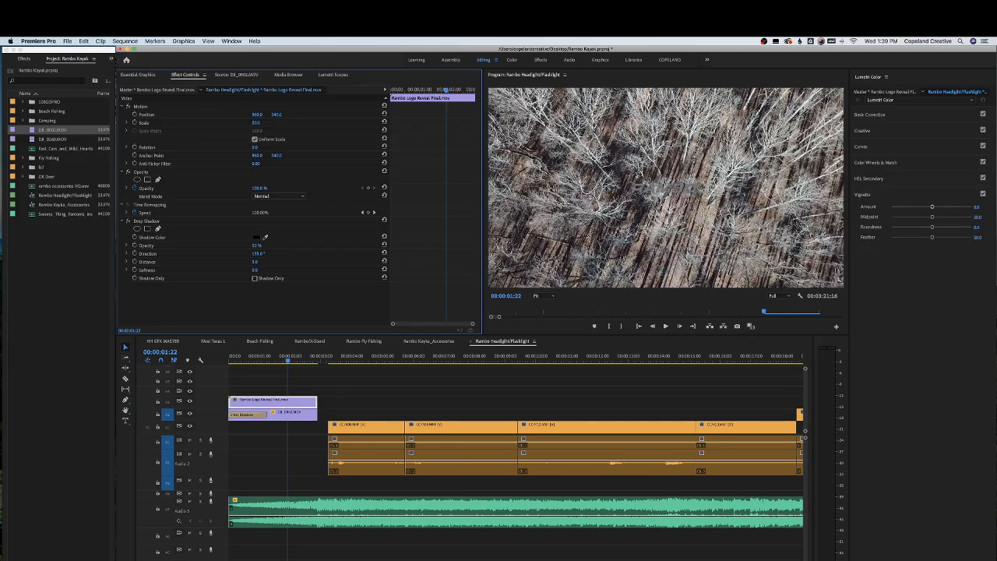
pyautogui.moveTo(277, 115); pyautogui.dragTo(398, 114)
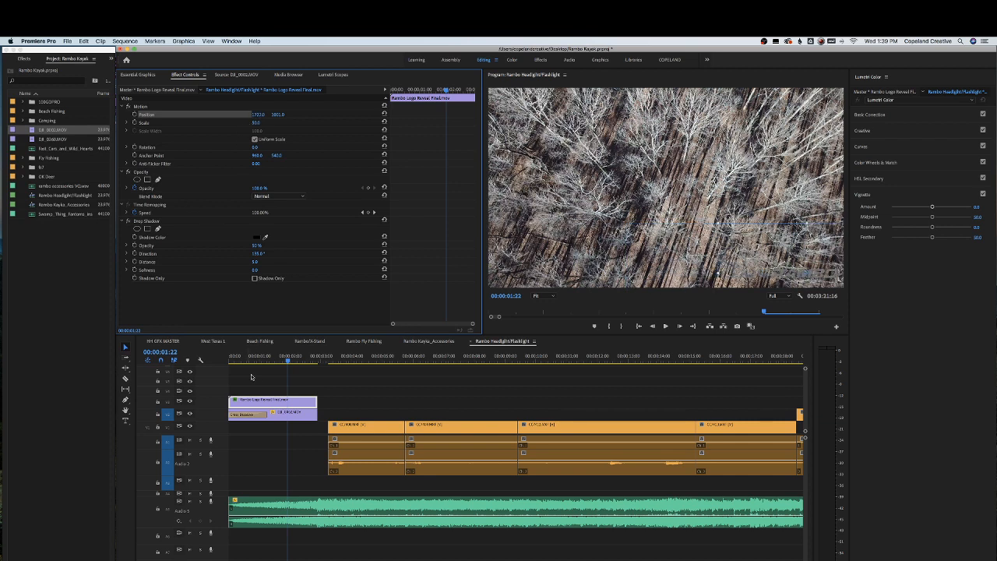
# Apply default transitions to the start of the logo clip and play the opening
pyautogui.press('Home')
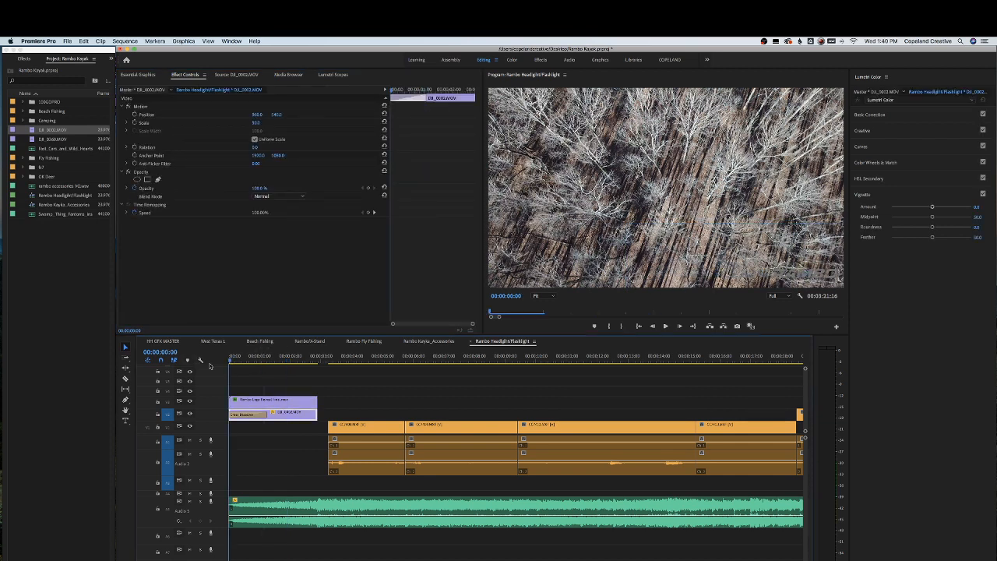
pyautogui.rightClick(228, 400)
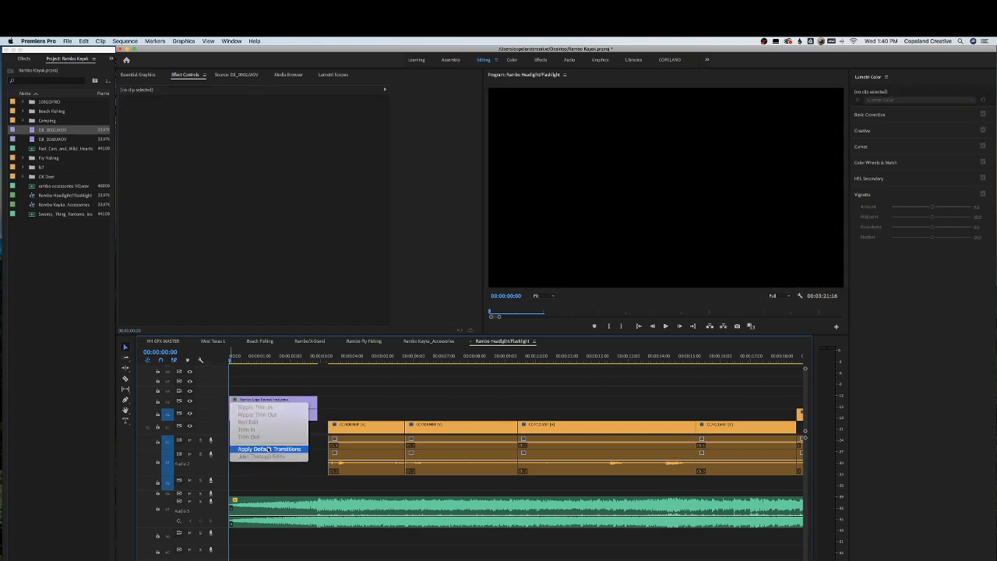
pyautogui.click(258, 447)
pyautogui.press('space')
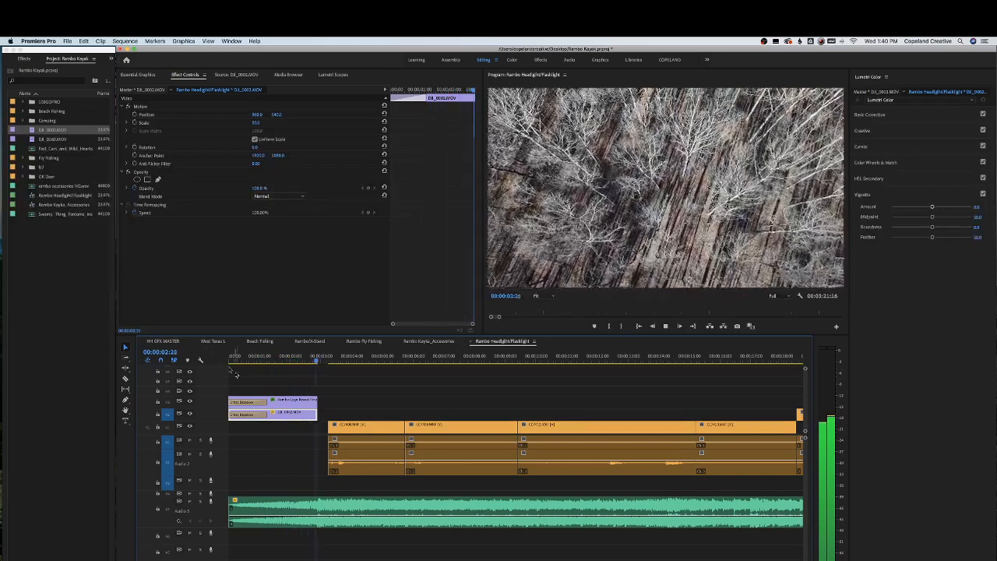
pyautogui.press('space')
# Set the logo clip's drop shadow opacity to 100% and softness to 152
pyautogui.click(289, 400)
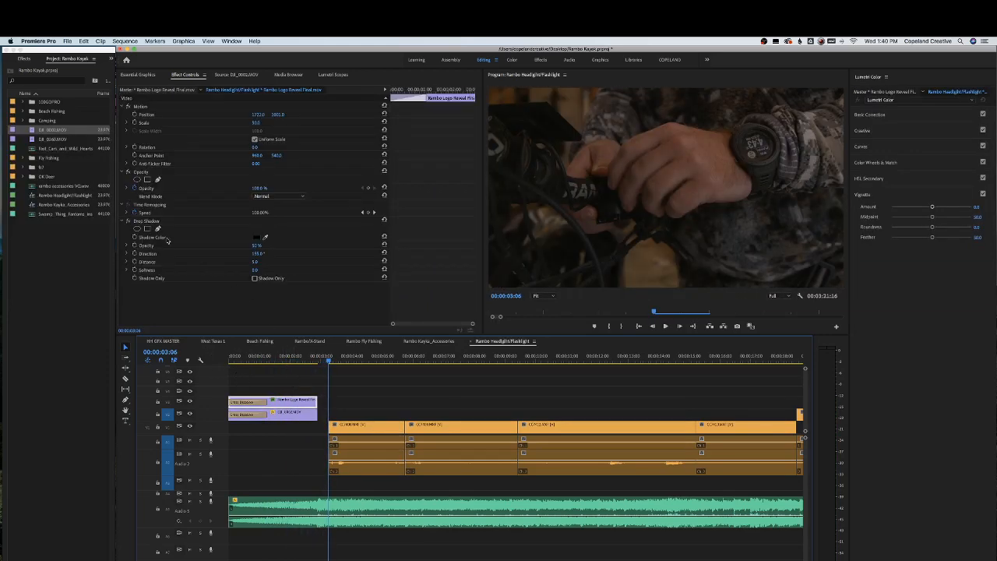
pyautogui.click(287, 356)
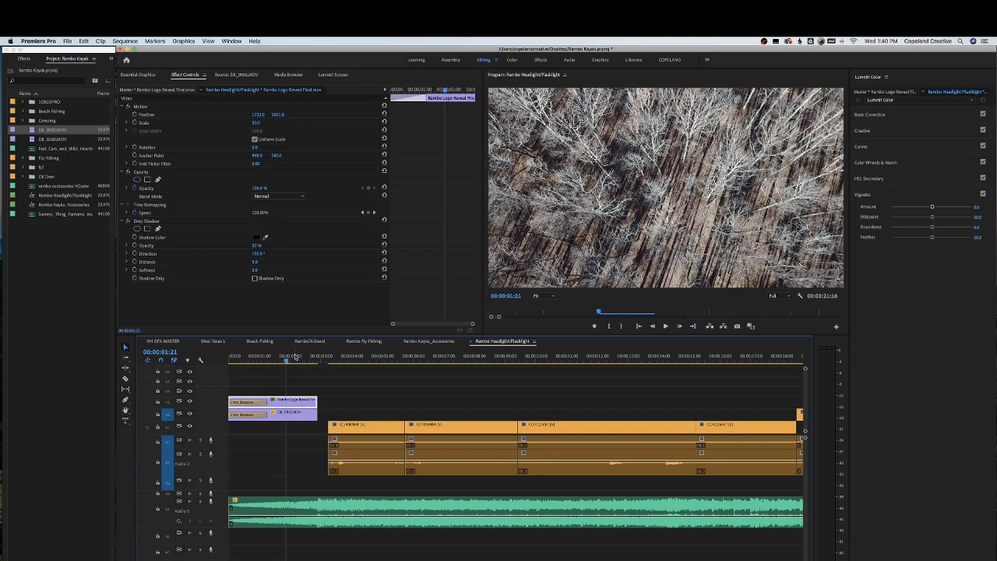
pyautogui.click(254, 271)
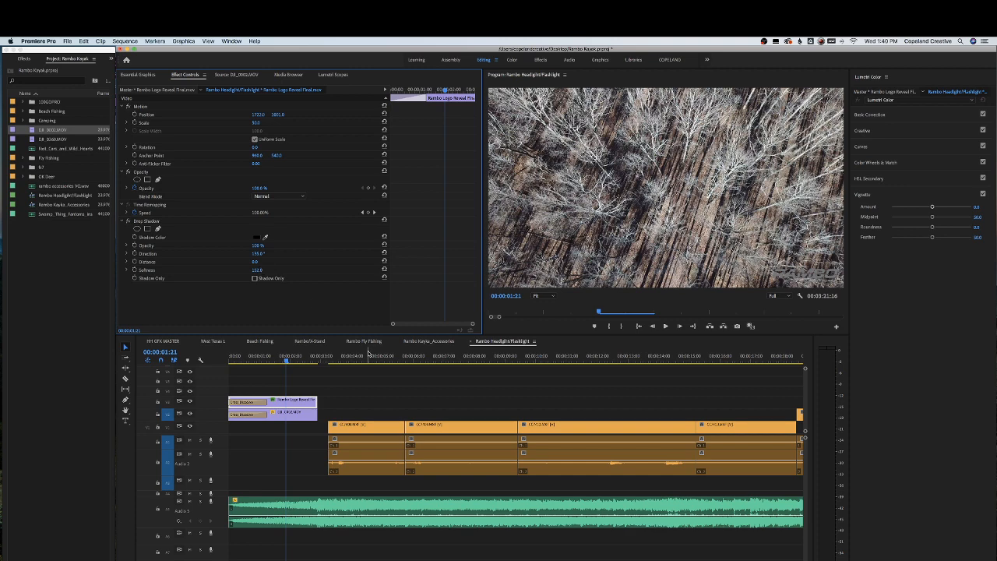
# Play back the opening with the logo over the drone shot and save the project
pyautogui.moveTo(297, 359); pyautogui.dragTo(198, 359)
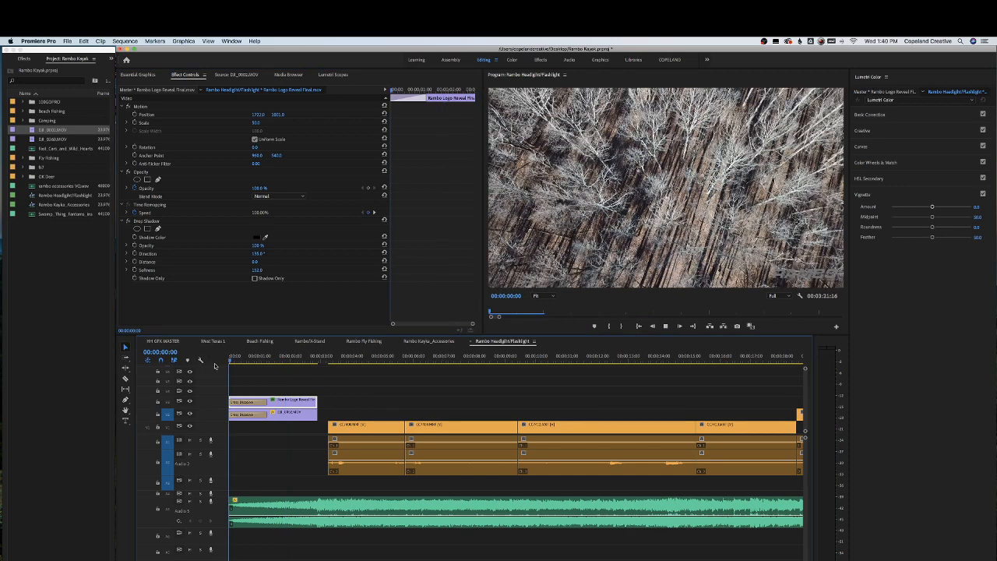
pyautogui.press('space')
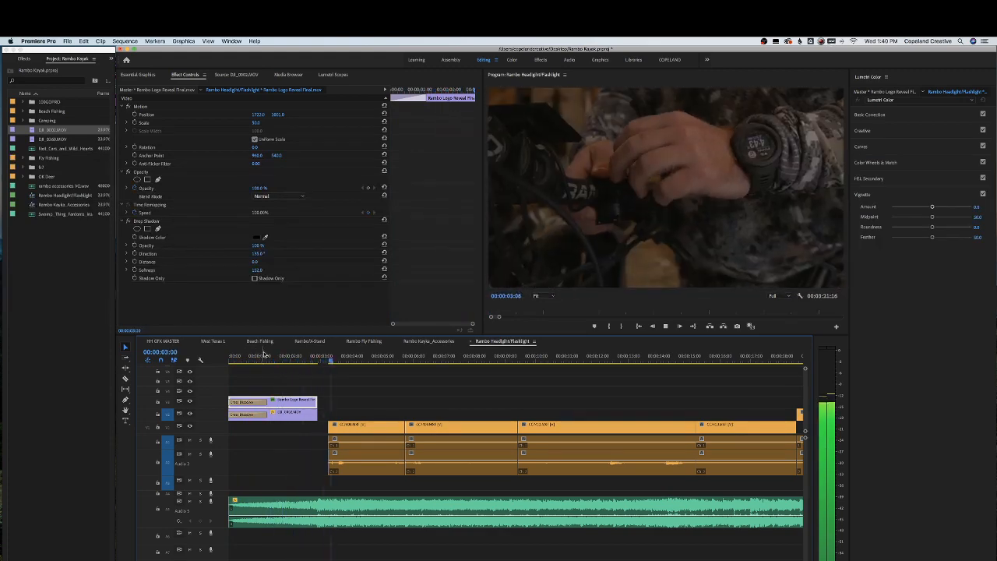
pyautogui.click(296, 357)
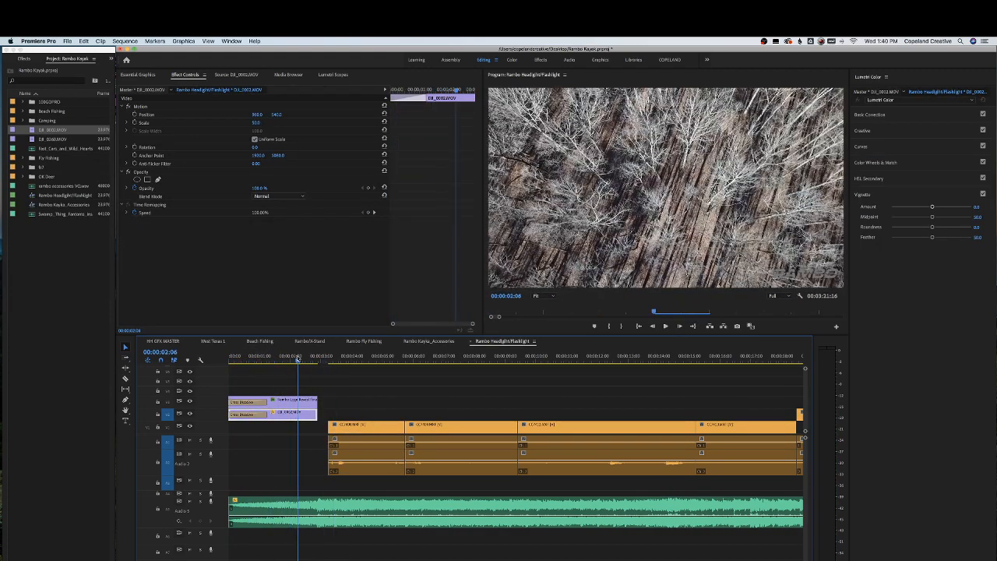
pyautogui.press('super+s')
pyautogui.press('space')
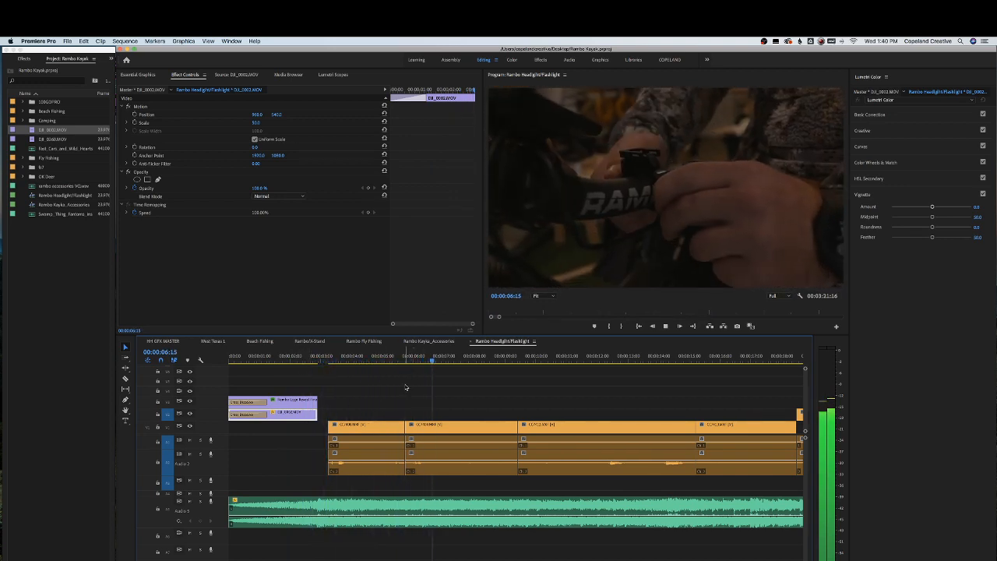
# Delete the first two clips on the main video track that follow the opening
pyautogui.press('space')
pyautogui.click(381, 427)
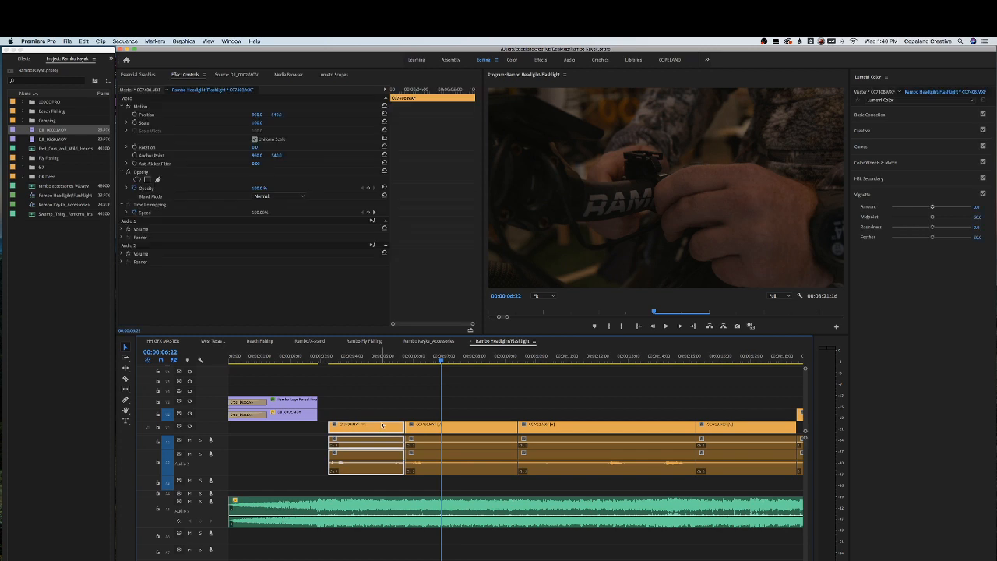
pyautogui.press('Delete')
pyautogui.click(447, 426)
pyautogui.press('Delete')
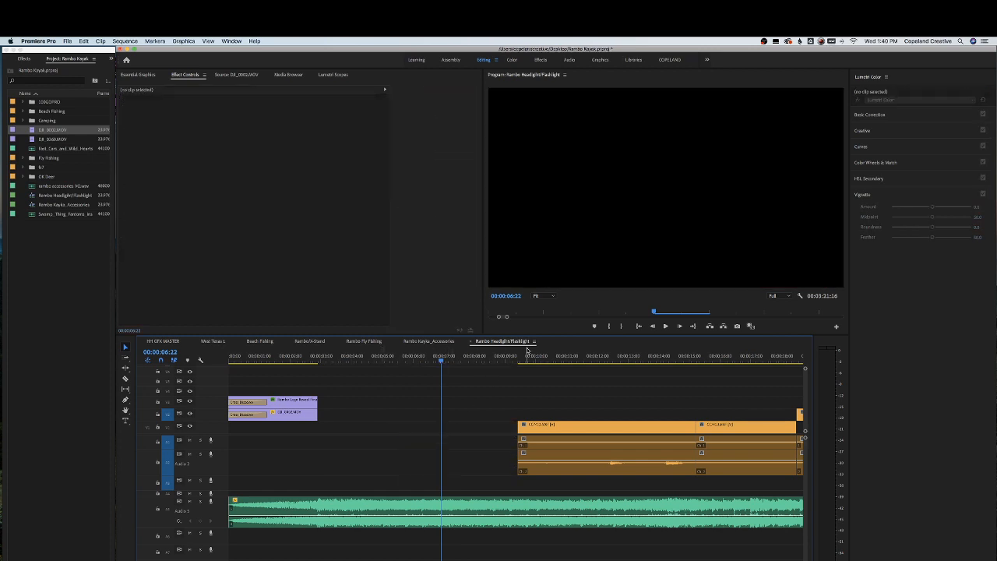
# Move the CC7413 clip from the end of the sequence into the gap right after the drone opening
pyautogui.click(540, 352)
pyautogui.moveTo(541, 352); pyautogui.dragTo(727, 367)
pyautogui.press('space')
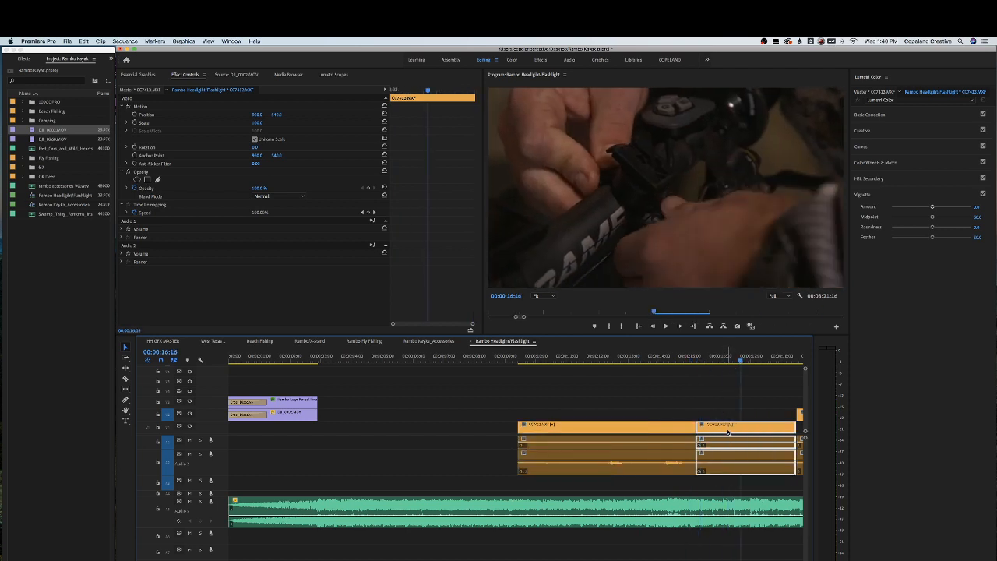
pyautogui.moveTo(728, 433); pyautogui.dragTo(351, 430)
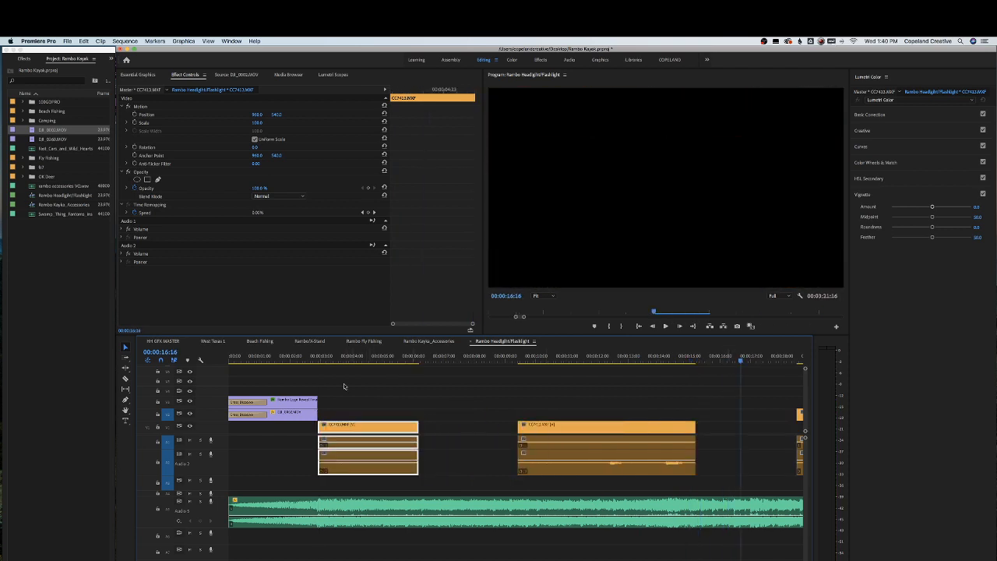
pyautogui.moveTo(328, 360); pyautogui.dragTo(287, 360)
pyautogui.press('space')
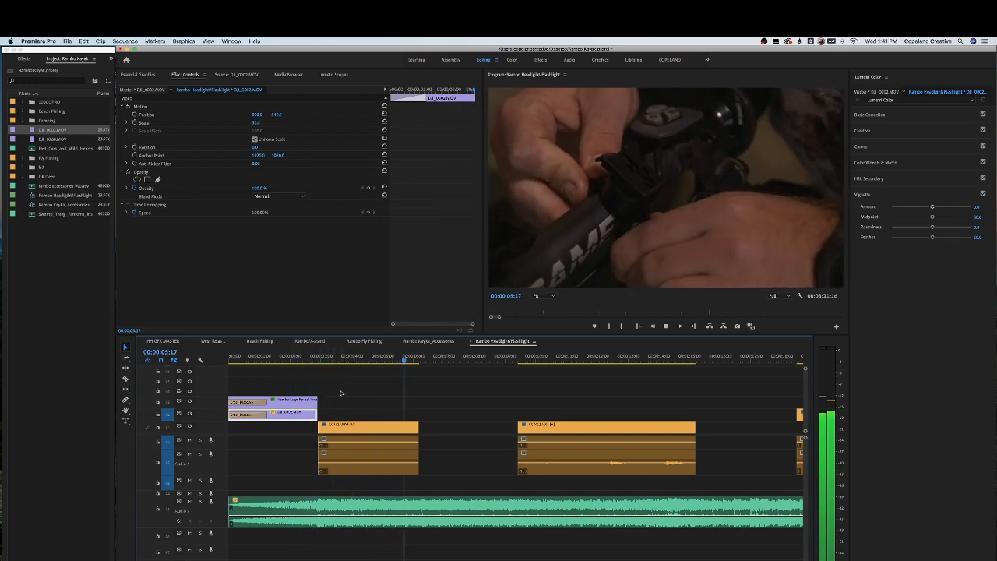
# Trim the end of the CC7413 clip slightly shorter and play it back
pyautogui.click(385, 422)
pyautogui.moveTo(418, 424); pyautogui.dragTo(404, 424)
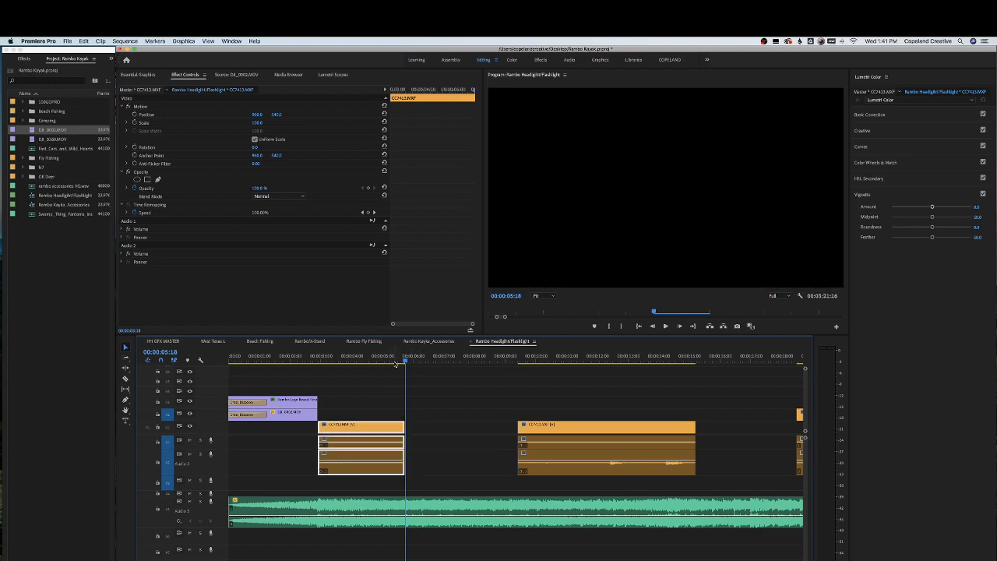
pyautogui.click(320, 360)
pyautogui.press('space')
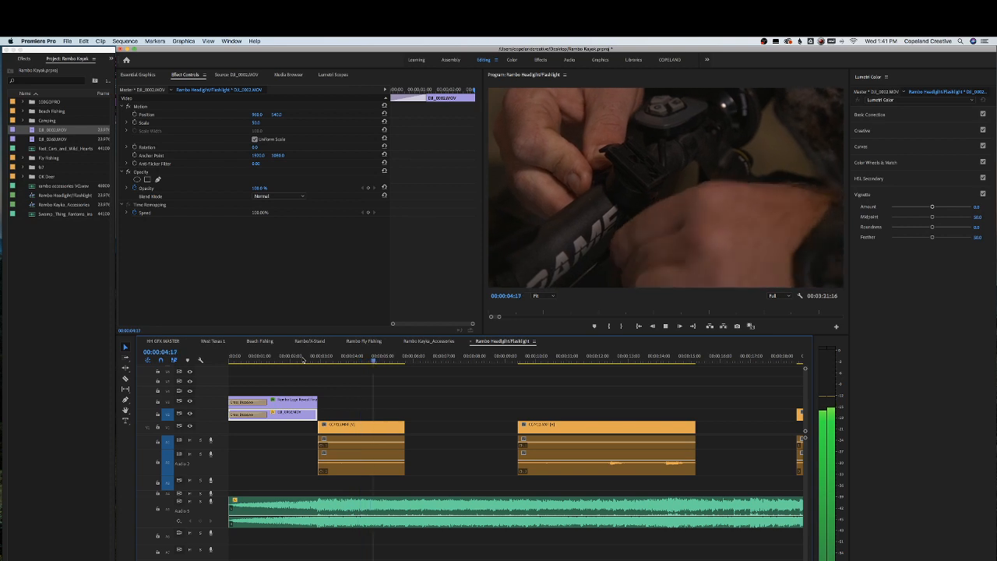
pyautogui.press('space')
# Delete the clip that follows the CC7413 clip further along the timeline
pyautogui.hscroll(1, 303, 360)
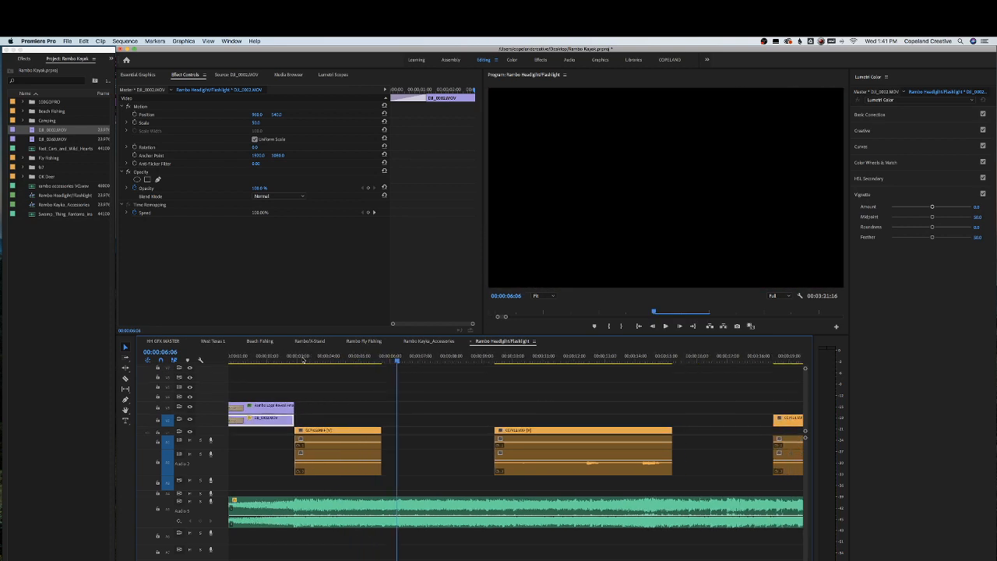
pyautogui.press('-')
pyautogui.moveTo(360, 356); pyautogui.dragTo(429, 365)
pyautogui.click(433, 450)
pyautogui.press('Delete')
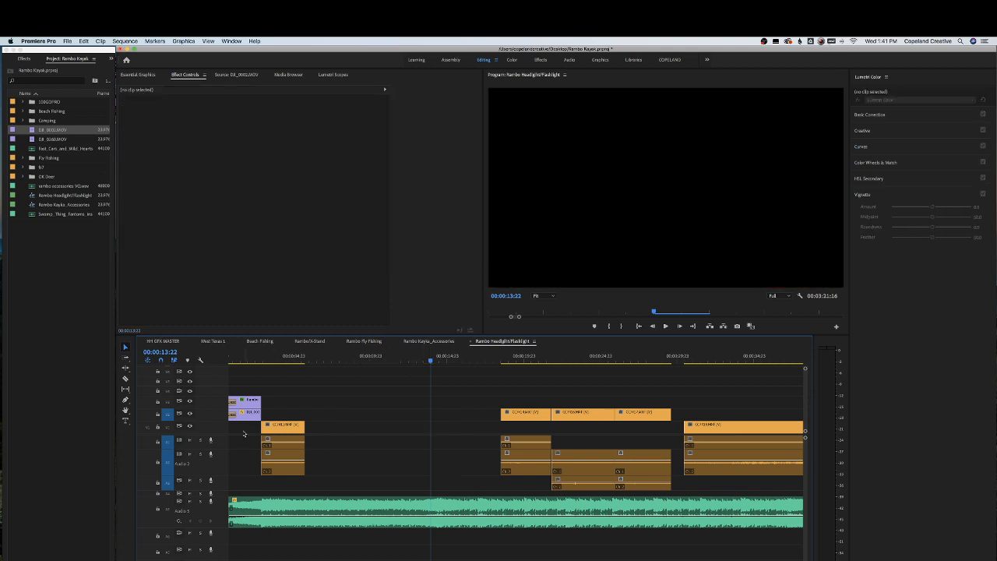
# Reveal the CC7413 clip in the project bin and preview the neighbouring clips in the source monitor
pyautogui.click(293, 360)
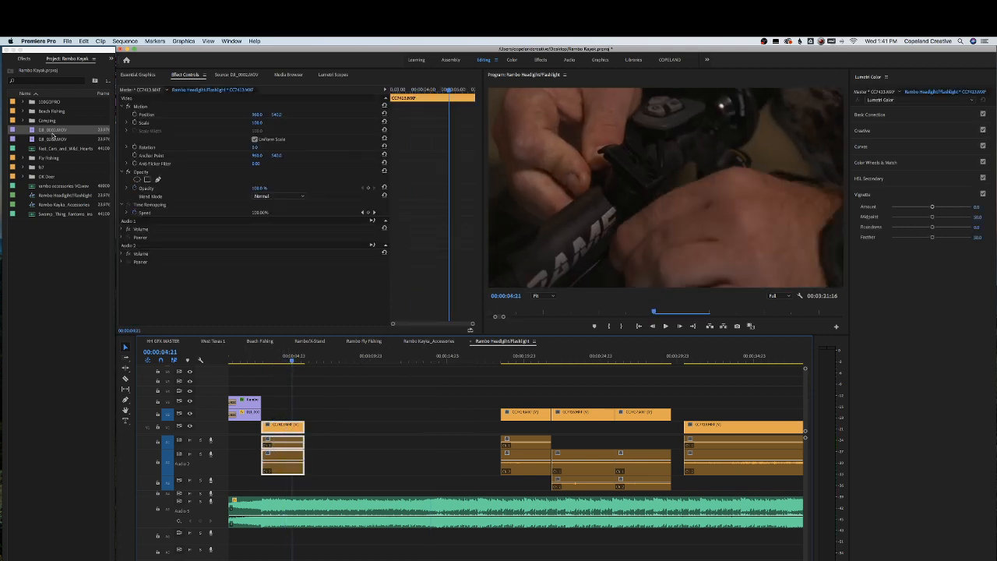
pyautogui.rightClick(292, 423)
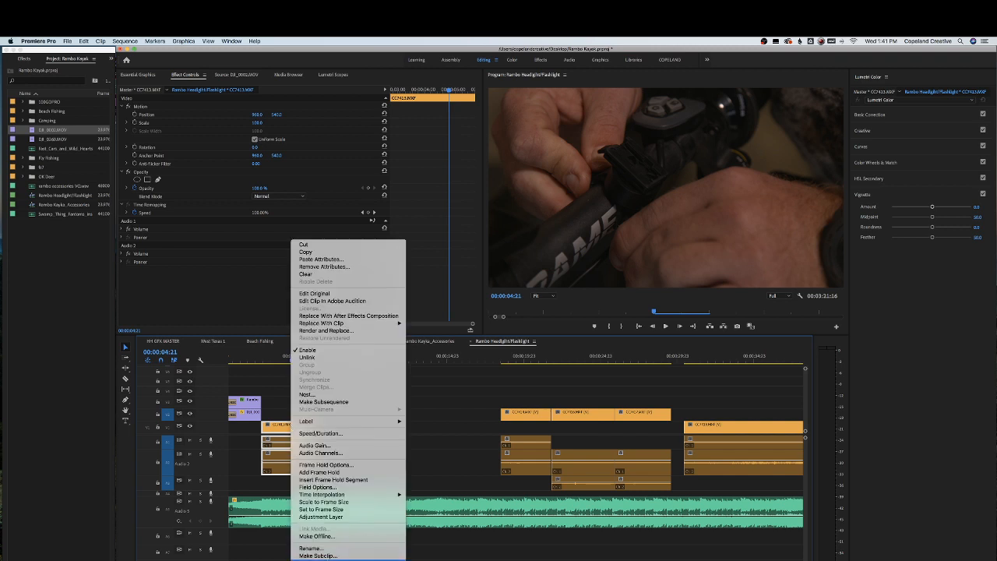
pyautogui.click(346, 556)
pyautogui.scroll(-5, 77, 358)
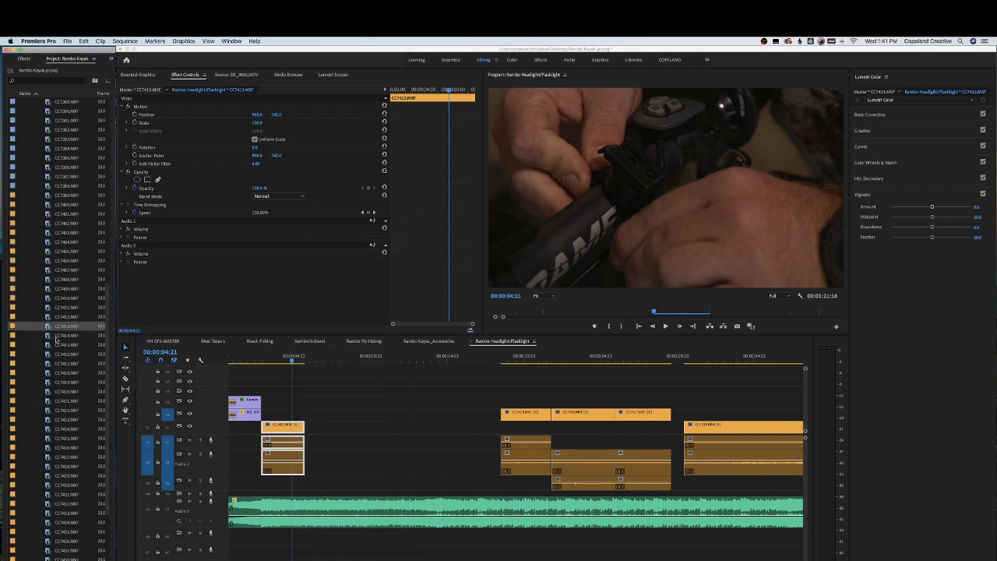
pyautogui.doubleClick(61, 317)
pyautogui.doubleClick(61, 307)
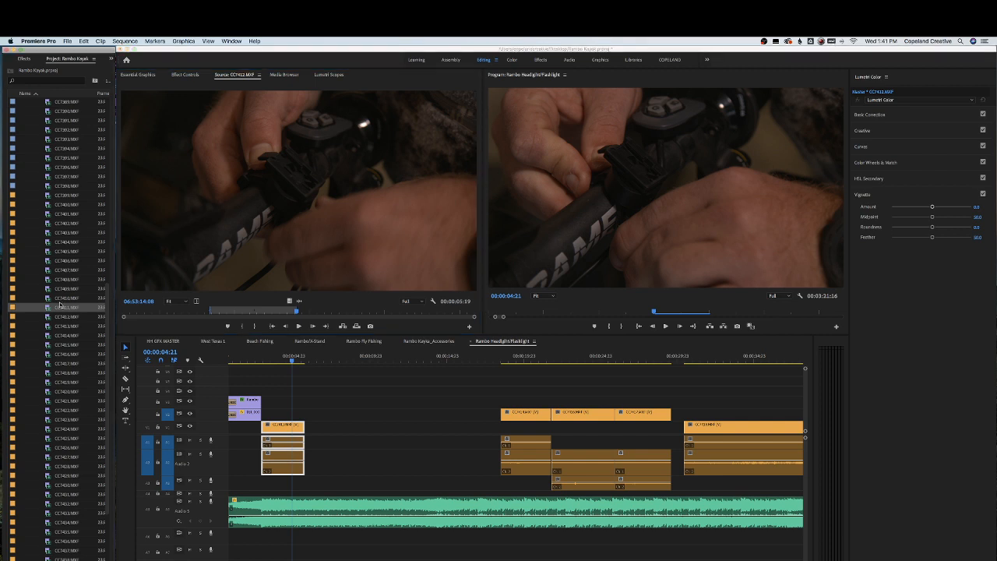
pyautogui.doubleClick(62, 298)
pyautogui.doubleClick(63, 288)
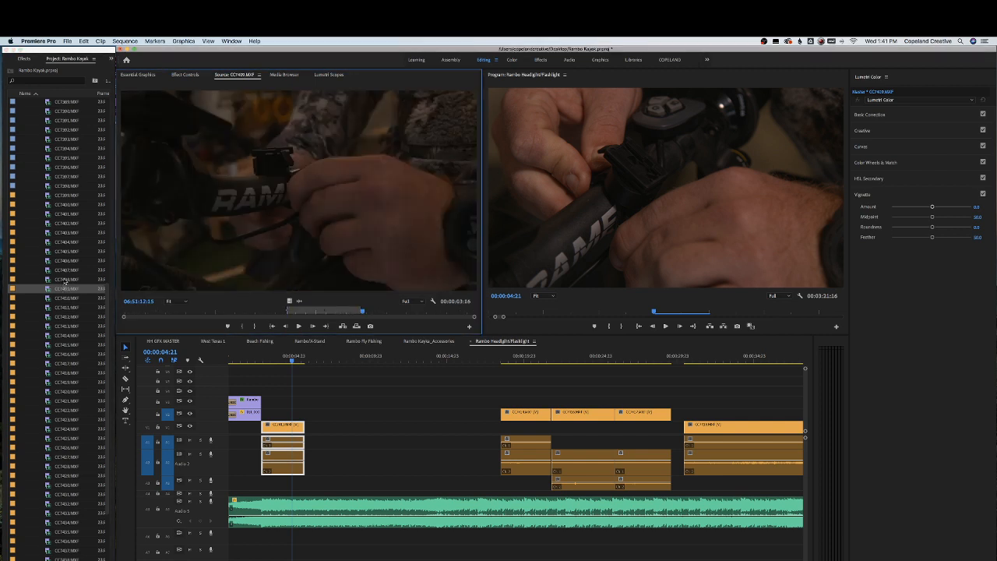
pyautogui.doubleClick(64, 279)
pyautogui.doubleClick(62, 269)
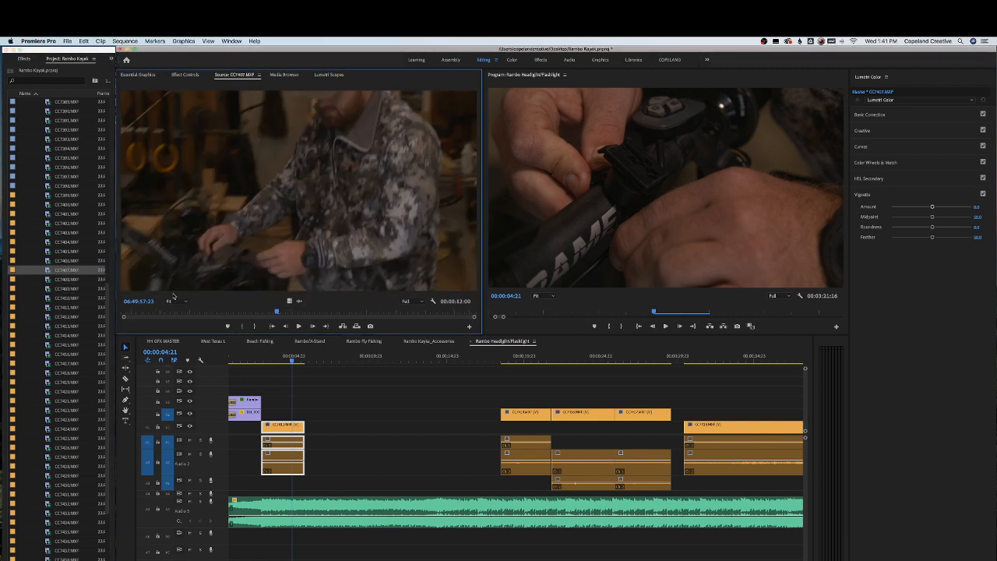
# Mark in and out points on the CC7407 clip in the source monitor
pyautogui.moveTo(150, 314); pyautogui.dragTo(385, 313)
pyautogui.press('i')
pyautogui.press('i')
pyautogui.press('i')
pyautogui.press('o')
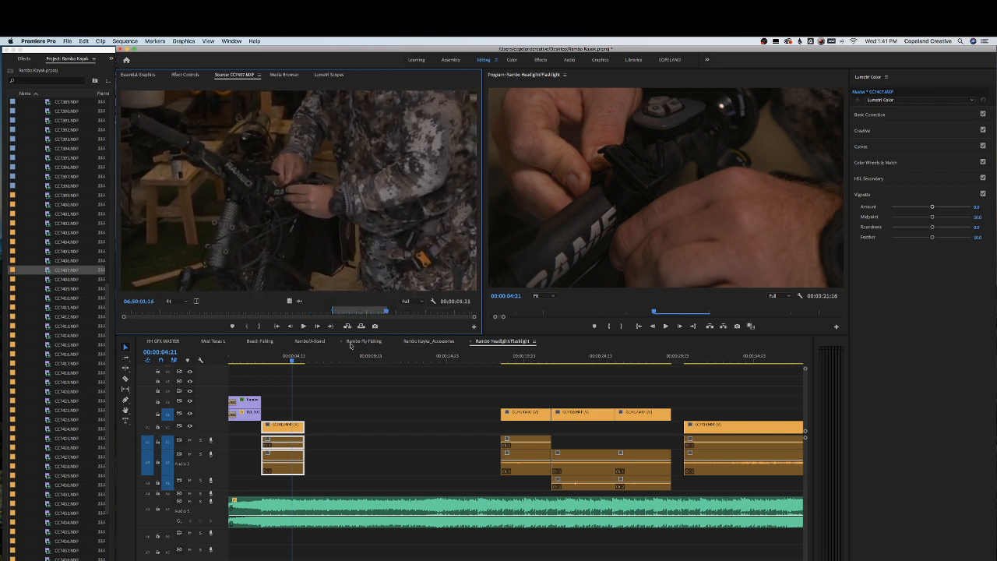
# Shift the CC7413 clip later and place the marked CC7407 section on the main track right after the opening
pyautogui.moveTo(274, 420); pyautogui.dragTo(356, 421)
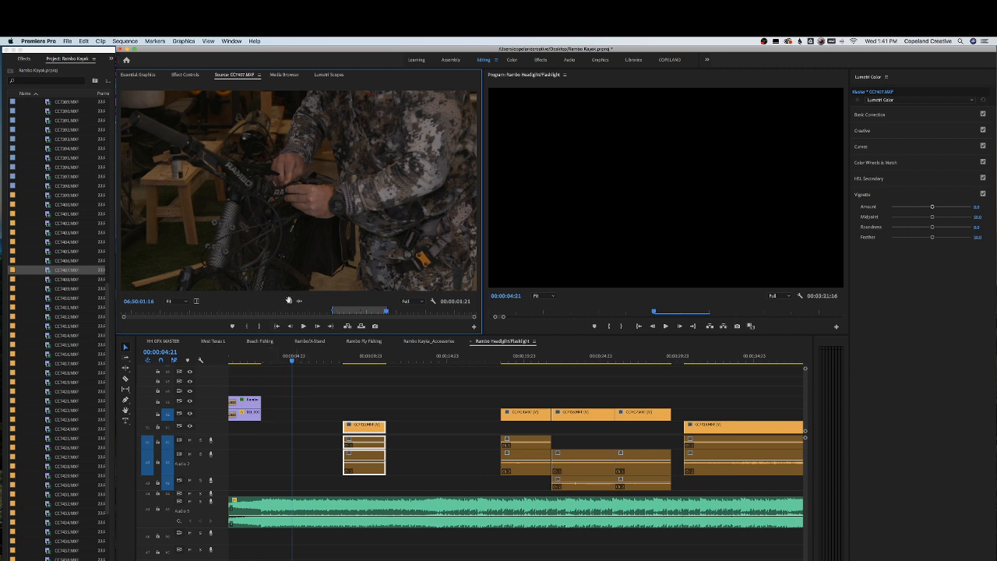
pyautogui.click(170, 428)
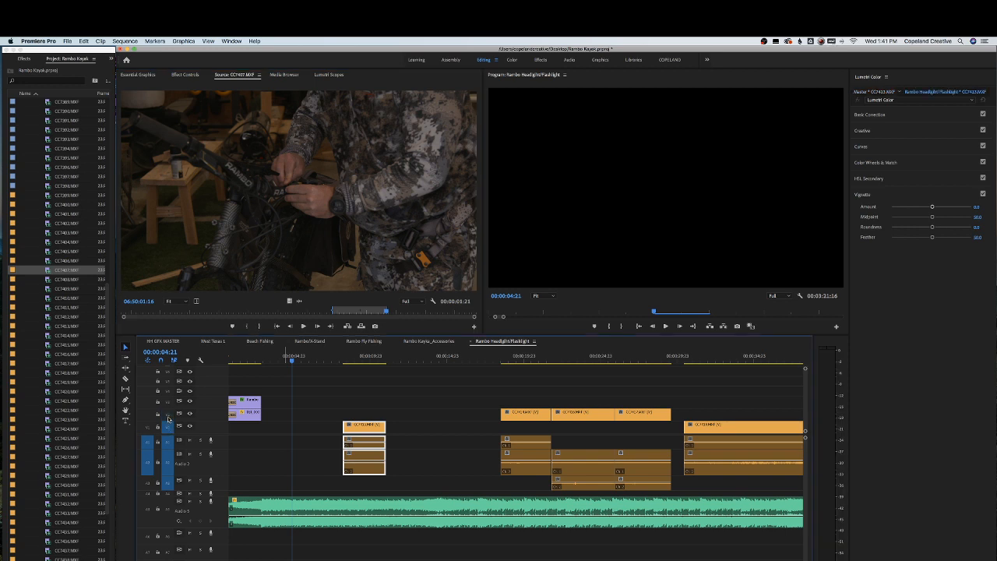
pyautogui.moveTo(264, 283); pyautogui.dragTo(277, 445)
pyautogui.moveTo(288, 301); pyautogui.dragTo(287, 413)
pyautogui.moveTo(291, 453); pyautogui.dragTo(290, 452)
pyautogui.moveTo(282, 428); pyautogui.dragTo(272, 413)
pyautogui.click(255, 359)
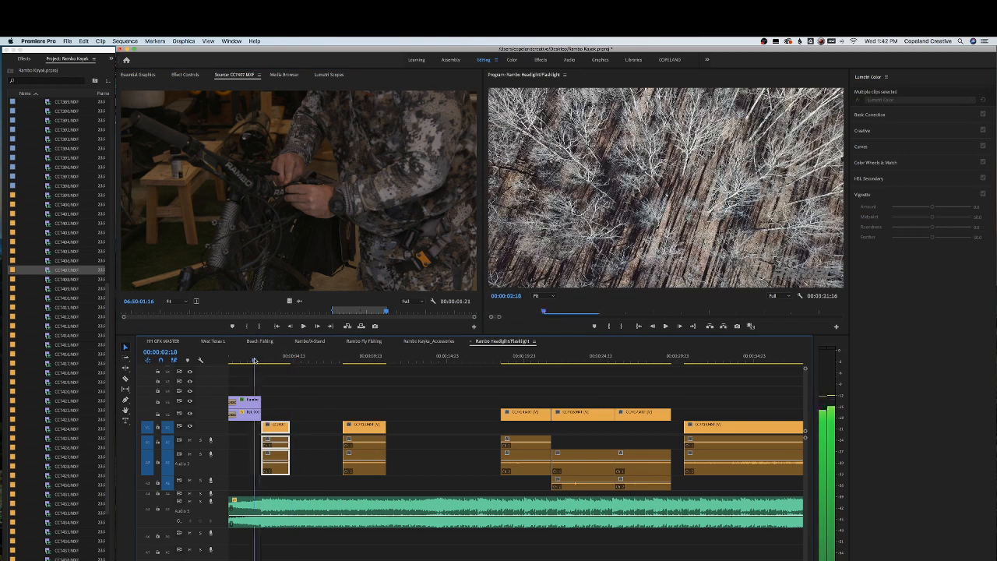
# Move the CC7413 clip to follow the CC7407 clip directly and save the project
pyautogui.press('=')
pyautogui.press('=')
pyautogui.press('space')
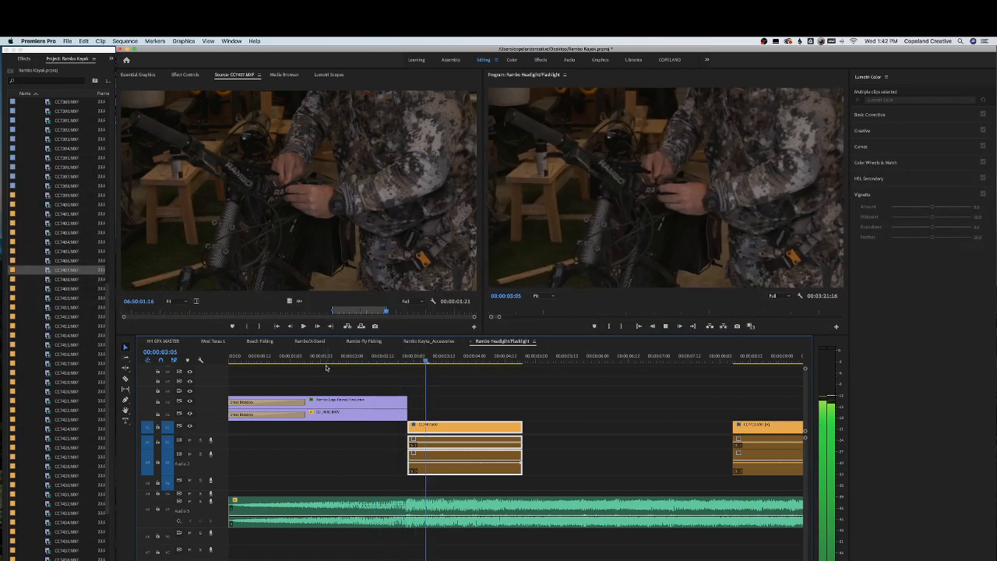
pyautogui.press('space')
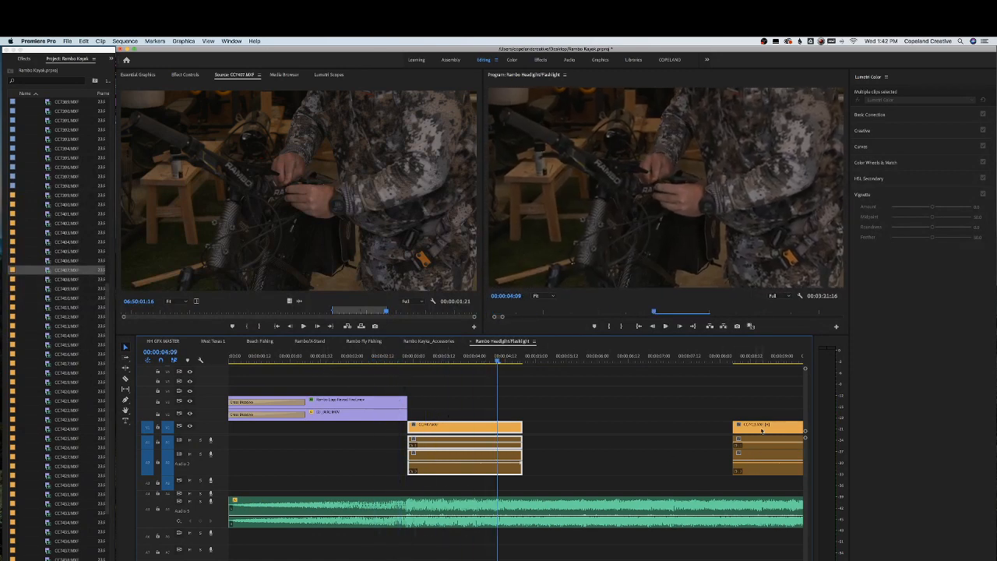
pyautogui.moveTo(761, 429); pyautogui.dragTo(469, 359)
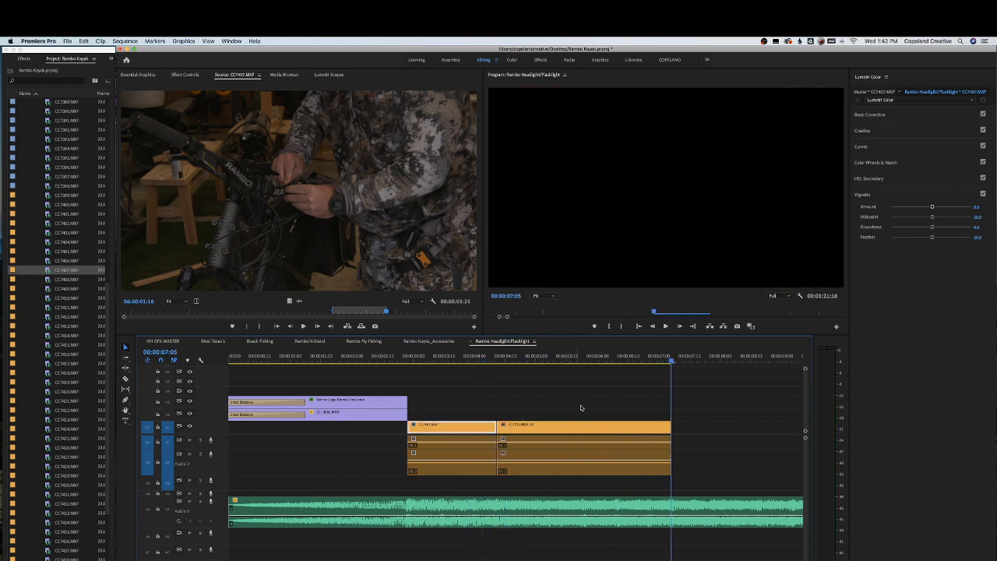
pyautogui.moveTo(489, 357); pyautogui.dragTo(450, 358)
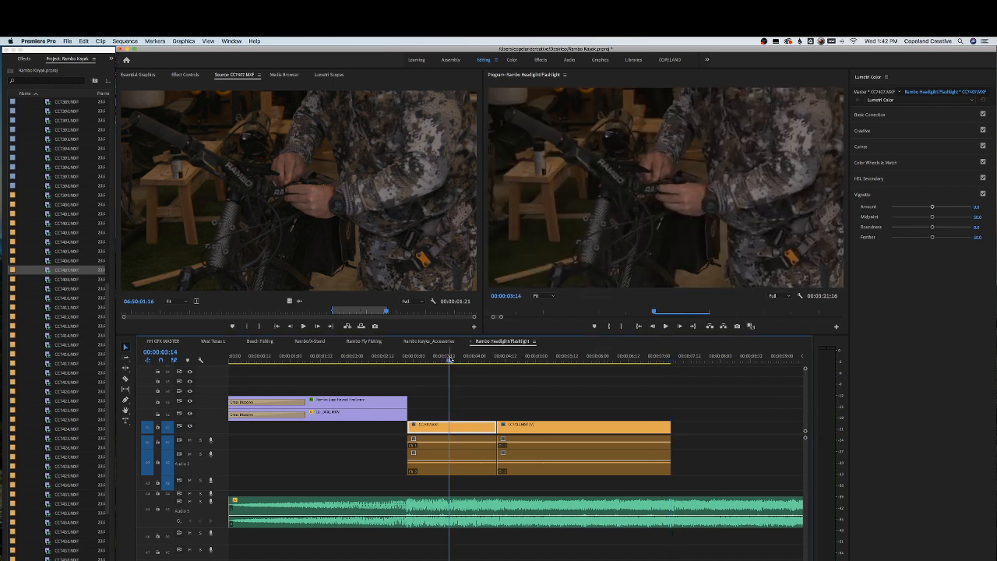
pyautogui.press('super+s')
# Drag a clip from later in the sequence to sit right after the CC7413 clip
pyautogui.press('-')
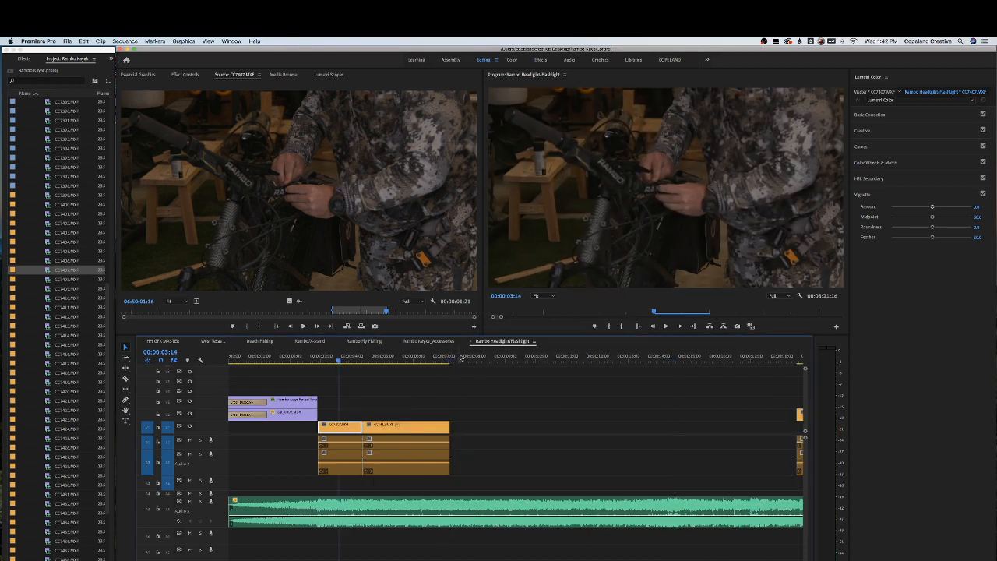
pyautogui.press('space')
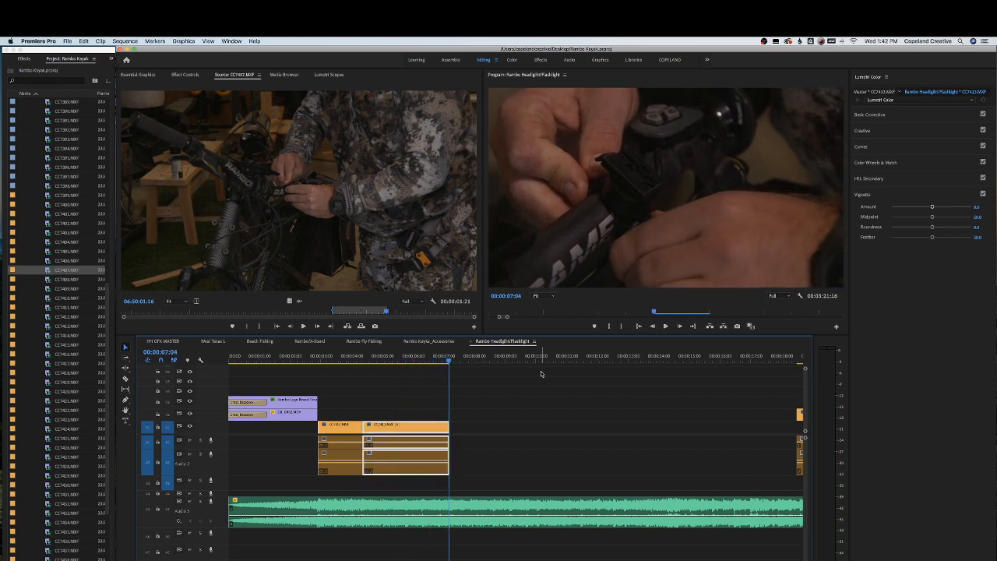
pyautogui.press('-')
pyautogui.moveTo(509, 359); pyautogui.dragTo(645, 375)
pyautogui.moveTo(620, 421); pyautogui.dragTo(368, 446)
pyautogui.moveTo(335, 363); pyautogui.dragTo(363, 361)
pyautogui.moveTo(393, 425); pyautogui.dragTo(361, 426)
pyautogui.moveTo(562, 360); pyautogui.dragTo(592, 363)
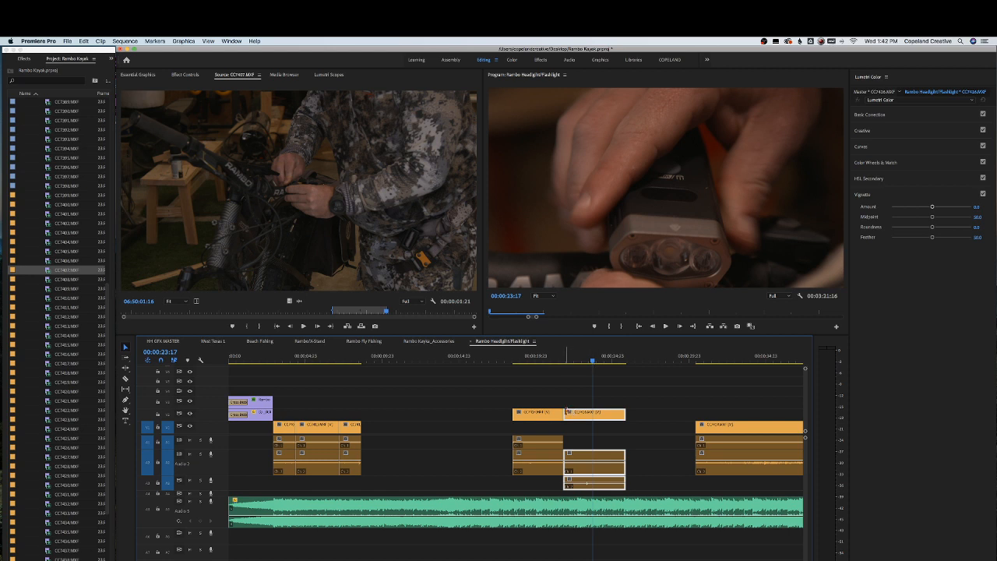
# Move the CC7416 clip from the upper track to the end of the new clip run and play it
pyautogui.moveTo(567, 411); pyautogui.dragTo(593, 413)
pyautogui.moveTo(607, 414); pyautogui.dragTo(365, 441)
pyautogui.click(331, 356)
pyautogui.press('space')
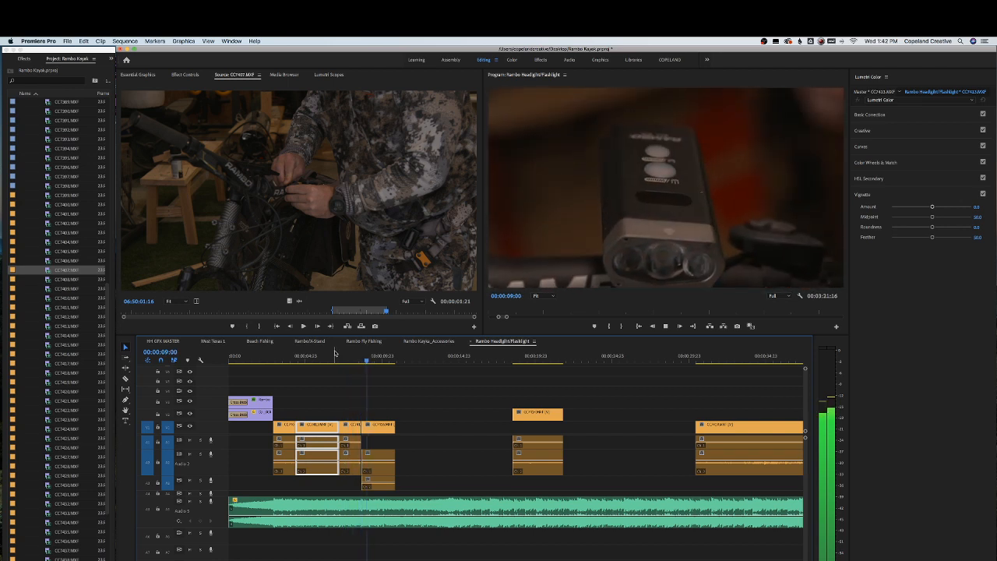
pyautogui.press('space')
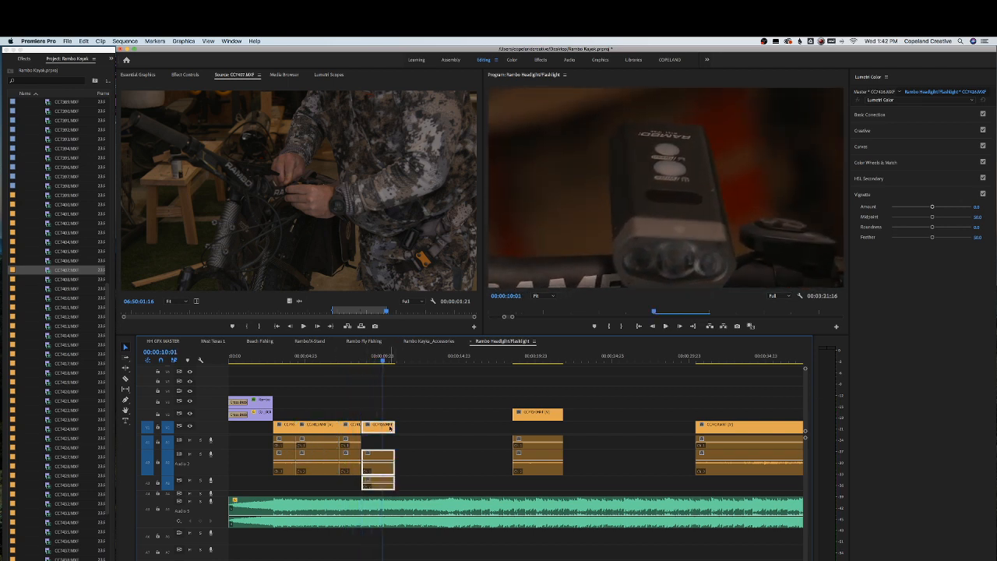
# Trim the start of the CC7416 clip and play the cut back
pyautogui.moveTo(364, 423); pyautogui.dragTo(386, 423)
pyautogui.moveTo(364, 363); pyautogui.dragTo(352, 363)
pyautogui.press('space')
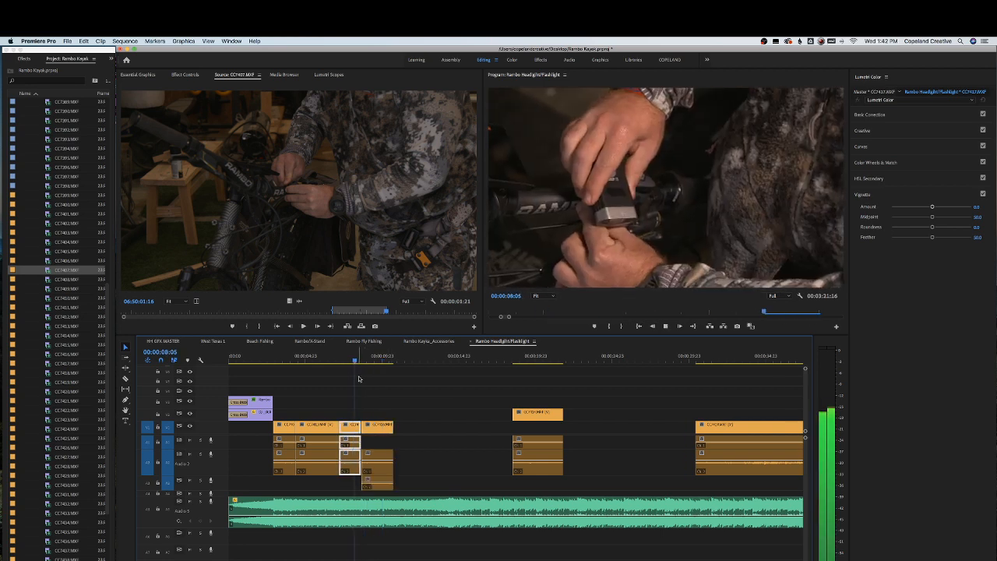
pyautogui.press('space')
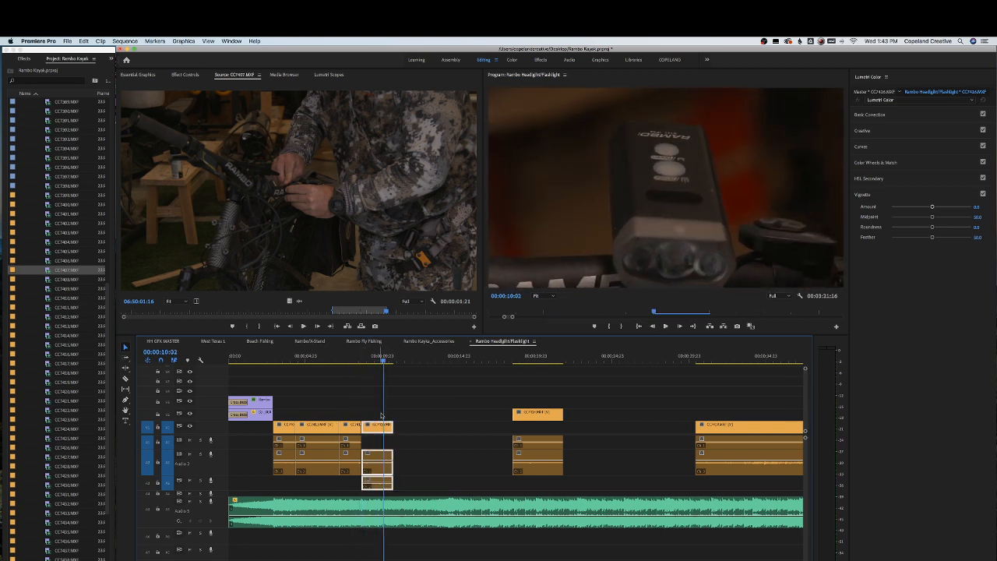
# Trim the end of the CC7416 clip, return to the start and save the project
pyautogui.moveTo(394, 424); pyautogui.dragTo(374, 441)
pyautogui.moveTo(370, 360); pyautogui.dragTo(199, 359)
pyautogui.press('super+s')
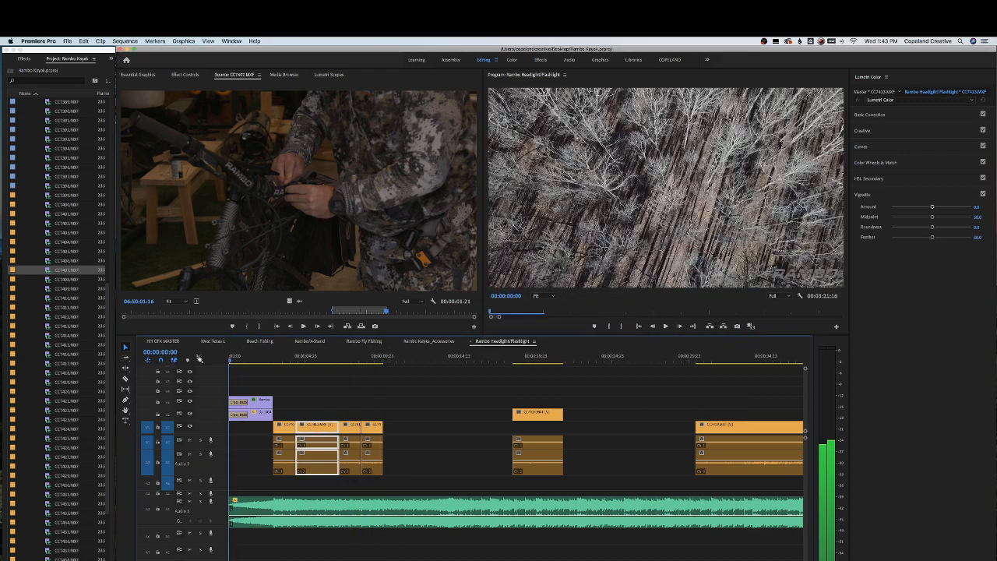
# Delete a clip, move the final clip up to sit right after the clip run, and save the project
pyautogui.press('space')
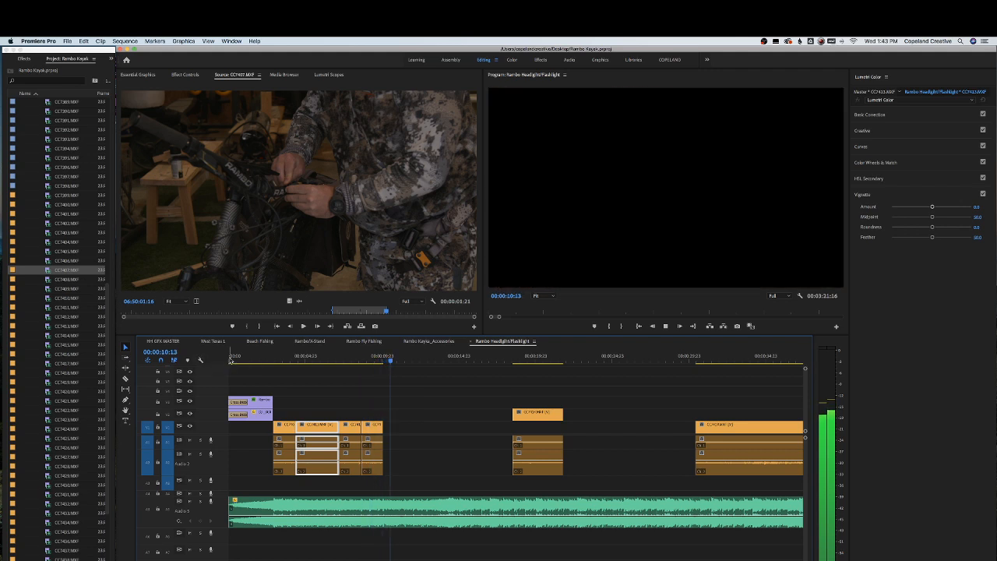
pyautogui.click(530, 357)
pyautogui.moveTo(530, 358); pyautogui.dragTo(741, 361)
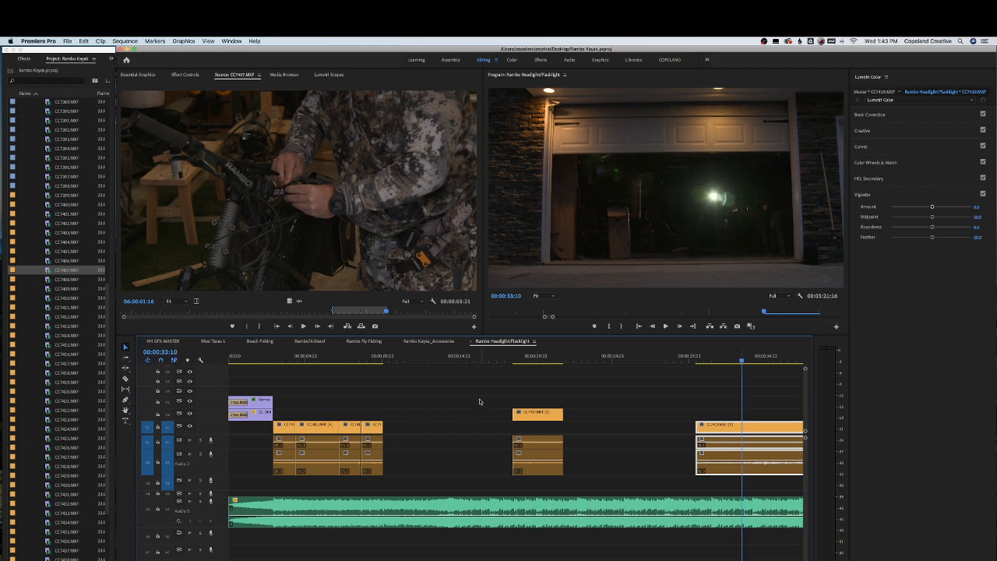
pyautogui.press('Delete')
pyautogui.moveTo(722, 433); pyautogui.dragTo(413, 419)
pyautogui.moveTo(425, 358); pyautogui.dragTo(363, 359)
pyautogui.press('super+s')
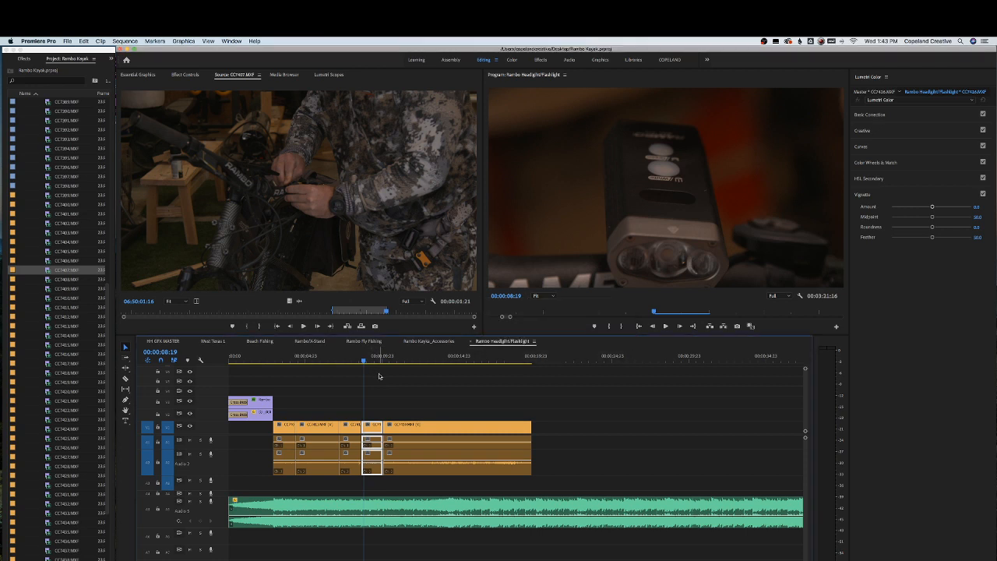
# Trim the start of the moved clip and play the cut back
pyautogui.press('space')
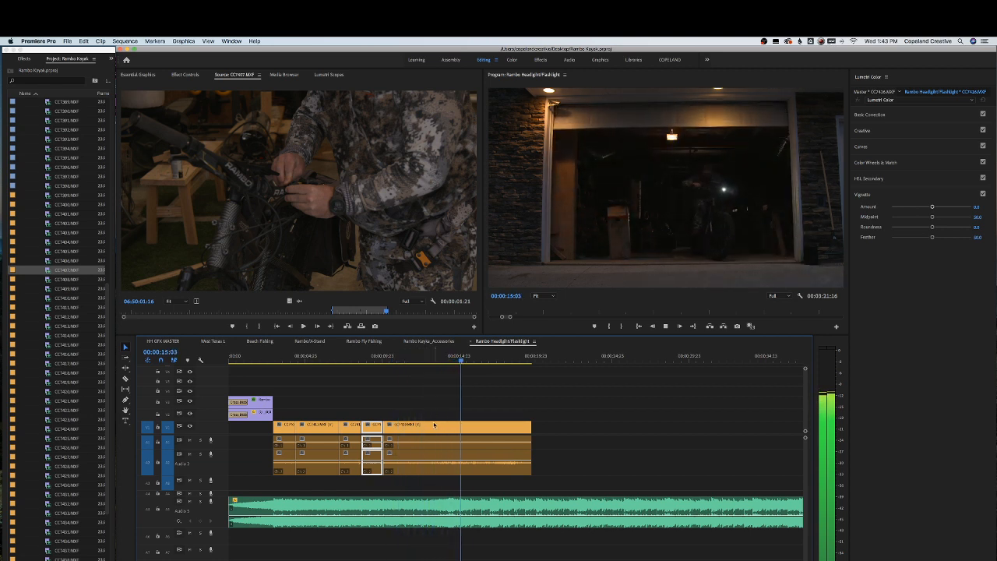
pyautogui.press('space')
pyautogui.moveTo(436, 355); pyautogui.dragTo(450, 355)
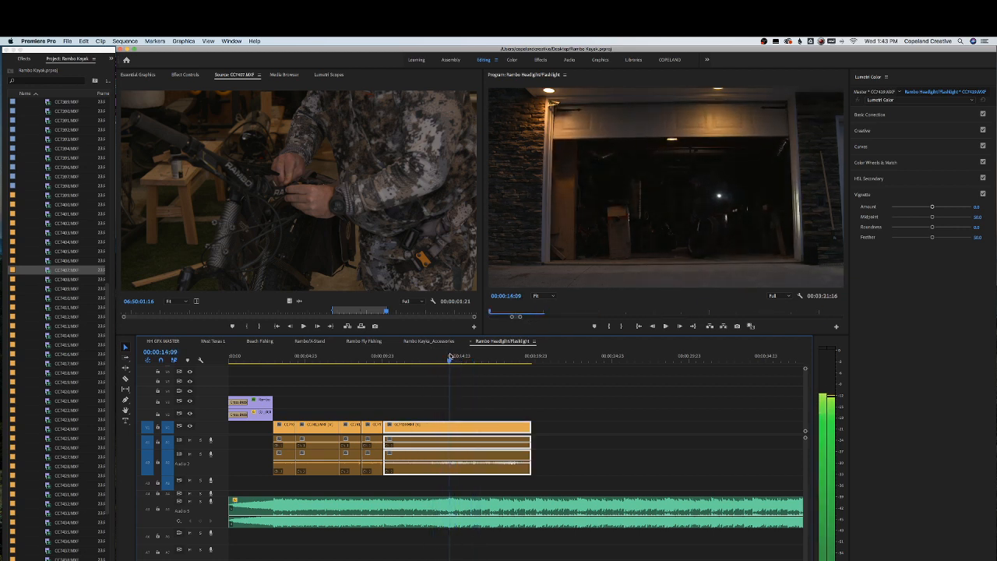
pyautogui.moveTo(471, 355); pyautogui.dragTo(469, 357)
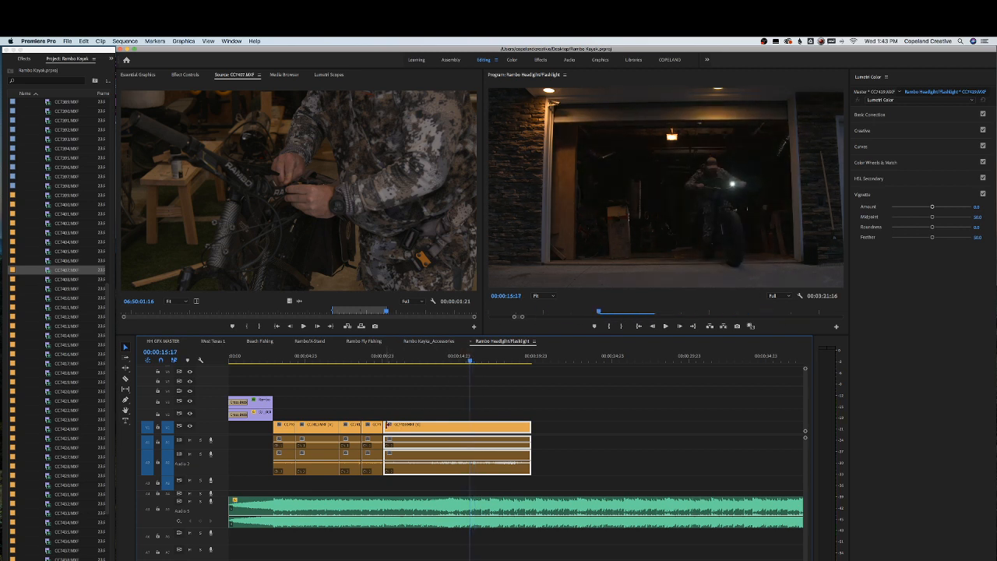
pyautogui.moveTo(387, 425); pyautogui.dragTo(433, 430)
pyautogui.press('space')
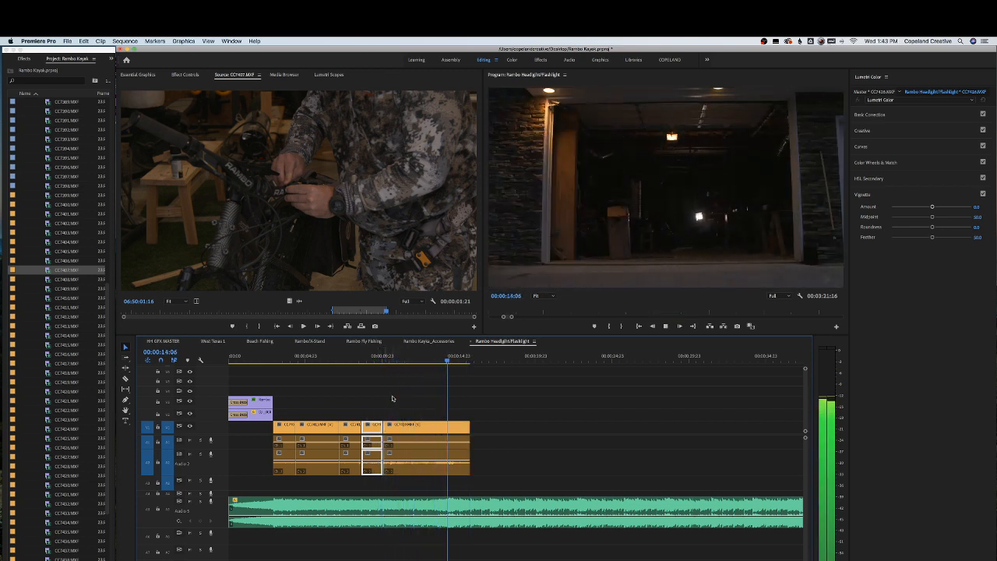
# Trim the end of the moved clip, return to the start of the sequence and save the project
pyautogui.click(421, 448)
pyautogui.click(419, 356)
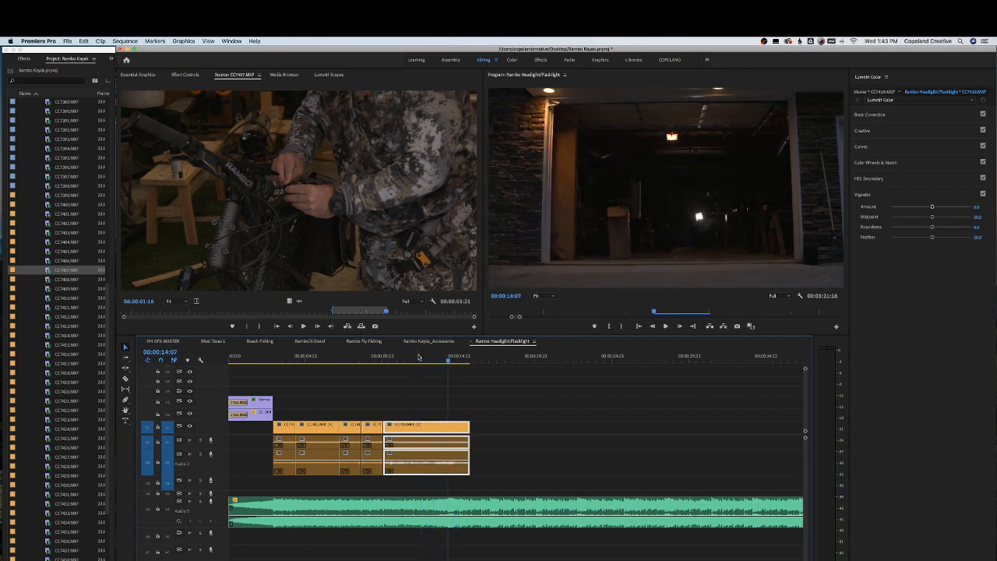
pyautogui.moveTo(418, 425); pyautogui.dragTo(448, 424)
pyautogui.moveTo(389, 357); pyautogui.dragTo(201, 362)
pyautogui.press('super+s')
pyautogui.press('super+s')
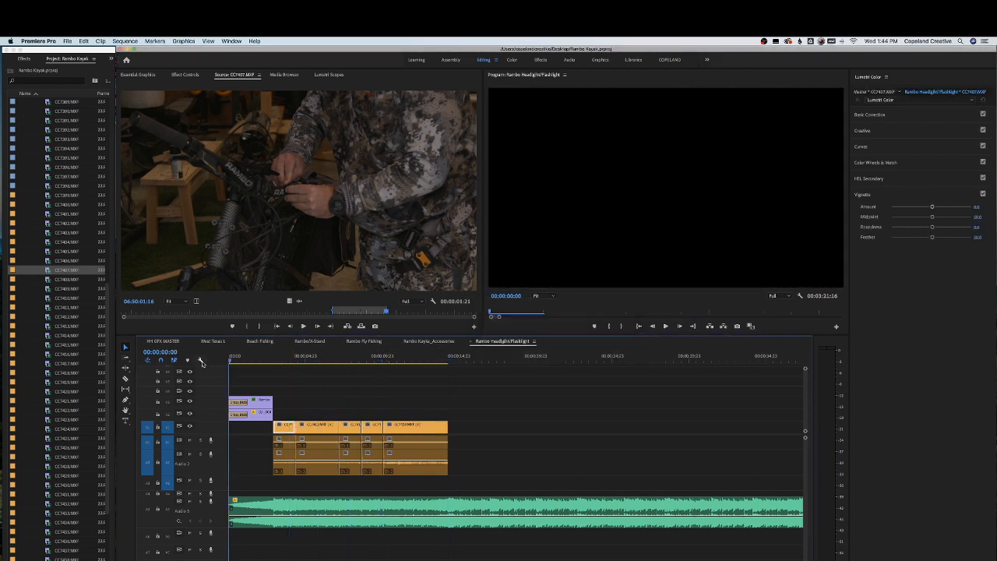
# Move a clip from much later in the sequence to directly follow the clip run
pyautogui.press('space')
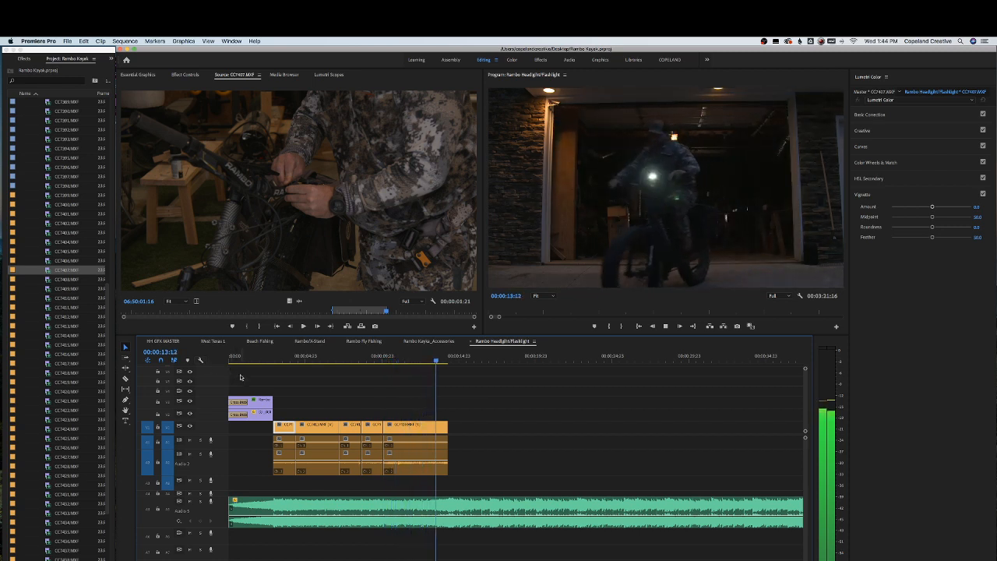
pyautogui.press('space')
pyautogui.press('-')
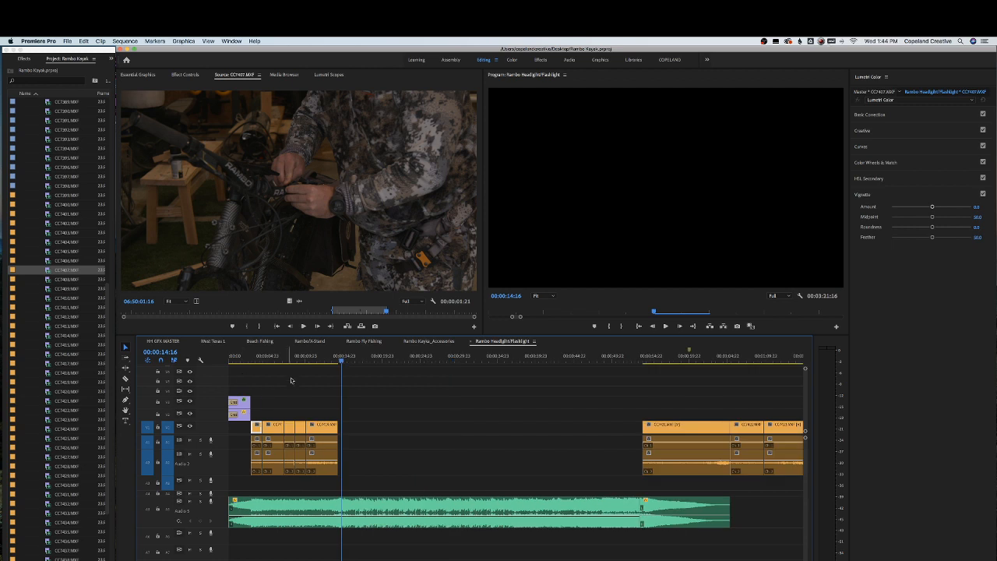
pyautogui.moveTo(633, 357); pyautogui.dragTo(719, 359)
pyautogui.scroll(-3, 757, 385)
pyautogui.moveTo(720, 427); pyautogui.dragTo(294, 428)
# Move another later clip toward the start of the sequence and select the group of clips there
pyautogui.click(677, 430)
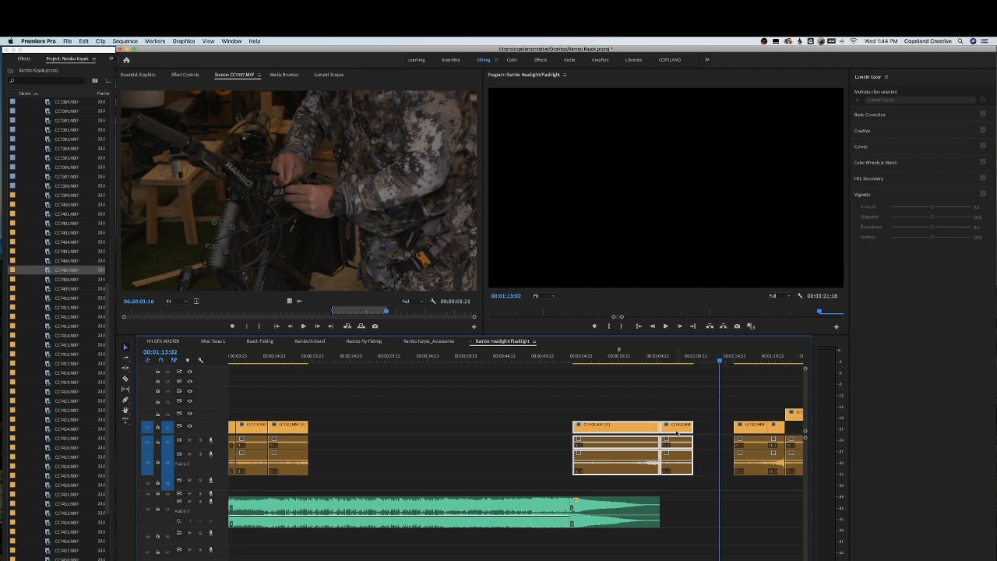
pyautogui.moveTo(655, 429); pyautogui.dragTo(524, 429)
pyautogui.press('-')
pyautogui.press('-')
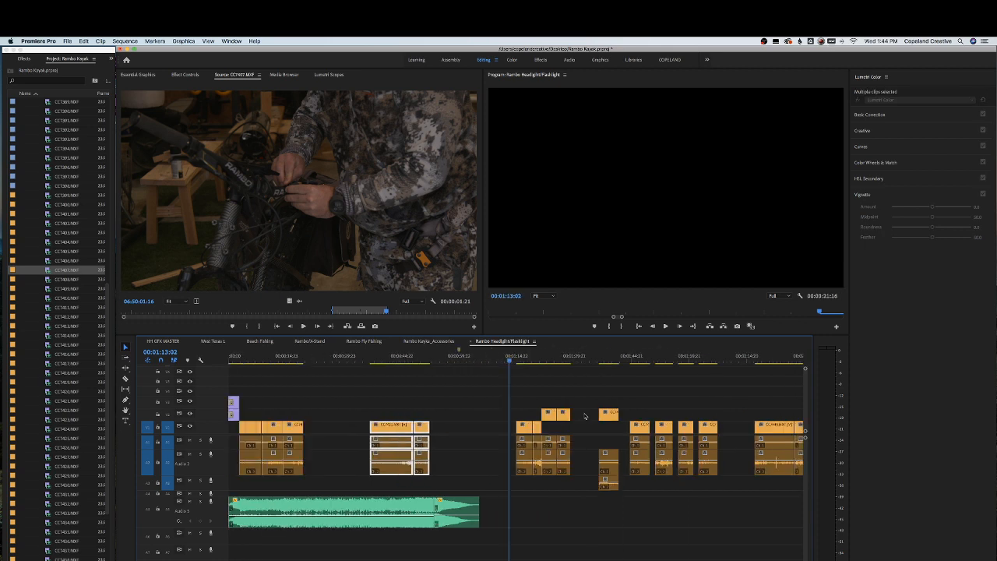
pyautogui.press('-')
pyautogui.moveTo(365, 407); pyautogui.dragTo(531, 428)
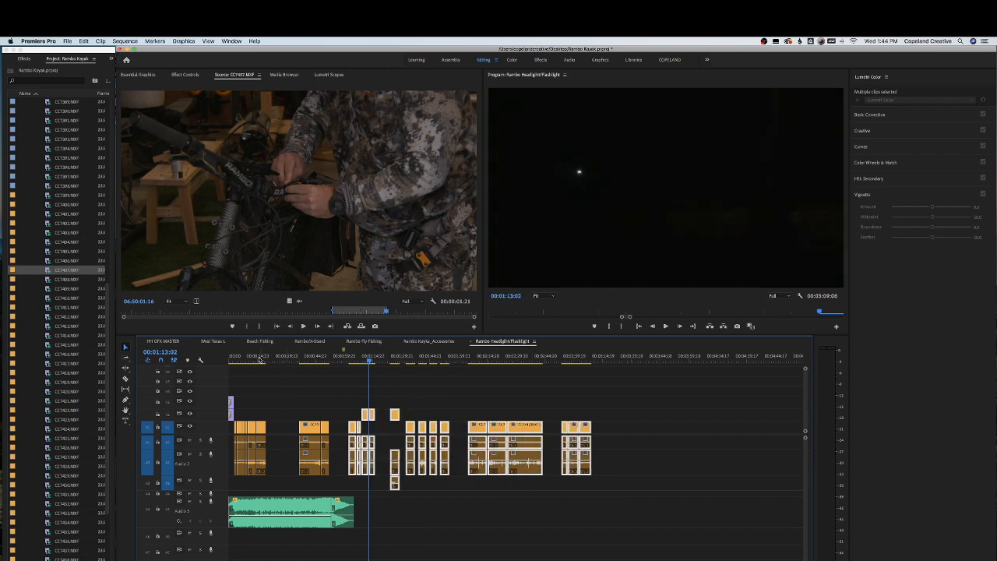
# Trim the start of the clip that now follows the run and play it back
pyautogui.click(251, 359)
pyautogui.press('=')
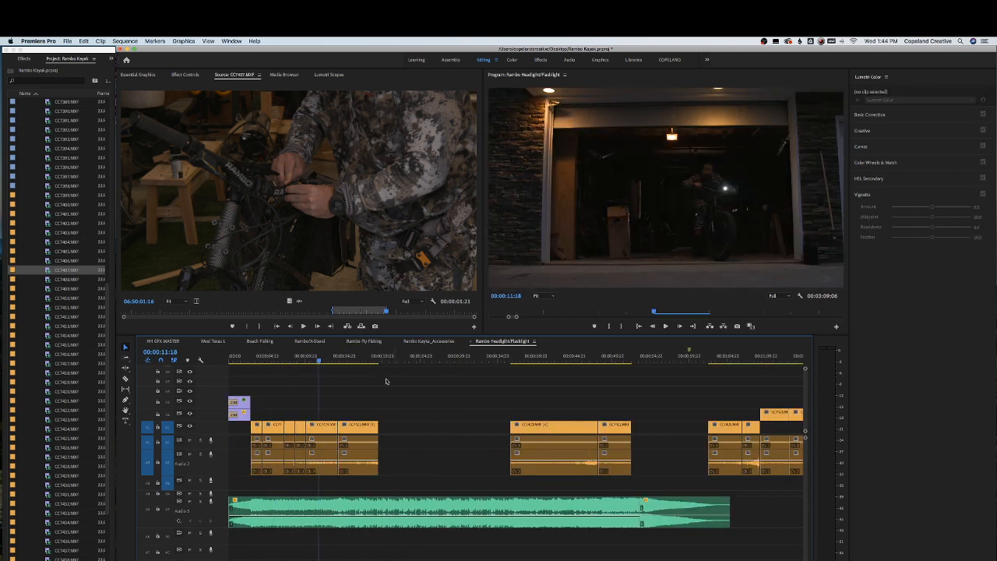
pyautogui.click(324, 359)
pyautogui.press('=')
pyautogui.click(381, 358)
pyautogui.press('space')
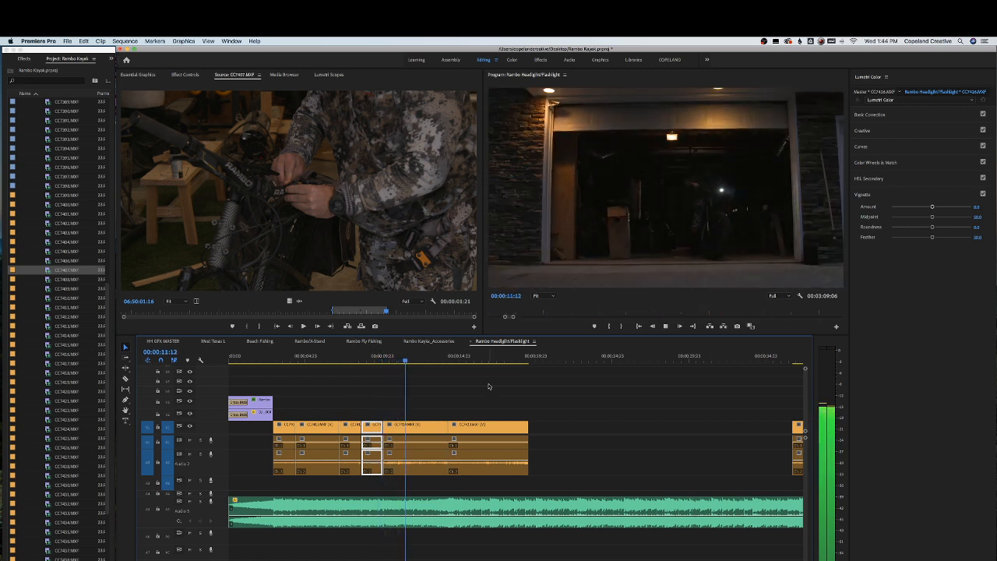
pyautogui.click(489, 424)
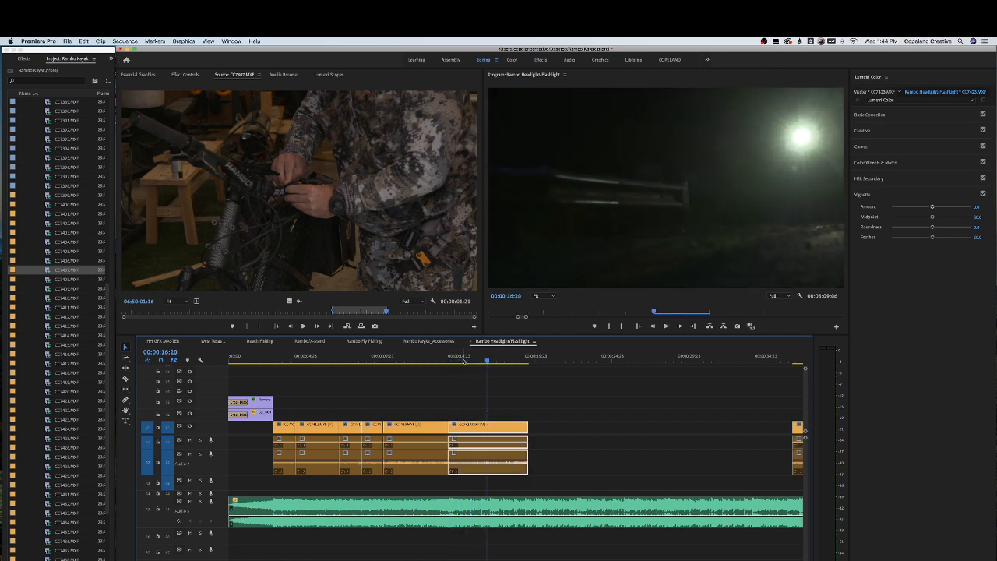
pyautogui.moveTo(464, 360); pyautogui.dragTo(473, 360)
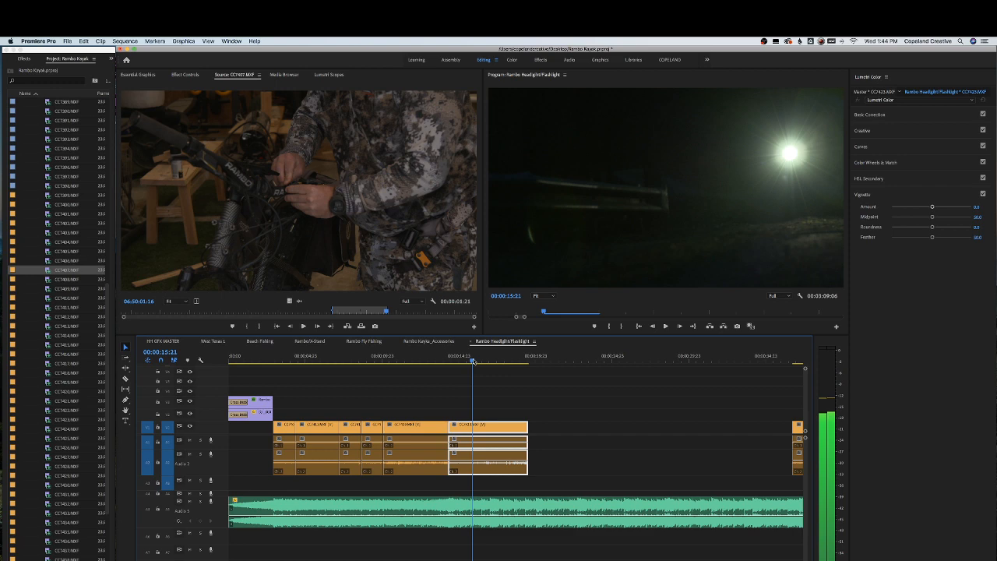
pyautogui.moveTo(452, 428); pyautogui.dragTo(470, 429)
# Look at the Rambo Kayak_Accessories sequence, then return to the Headlight sequence and play it
pyautogui.click(433, 341)
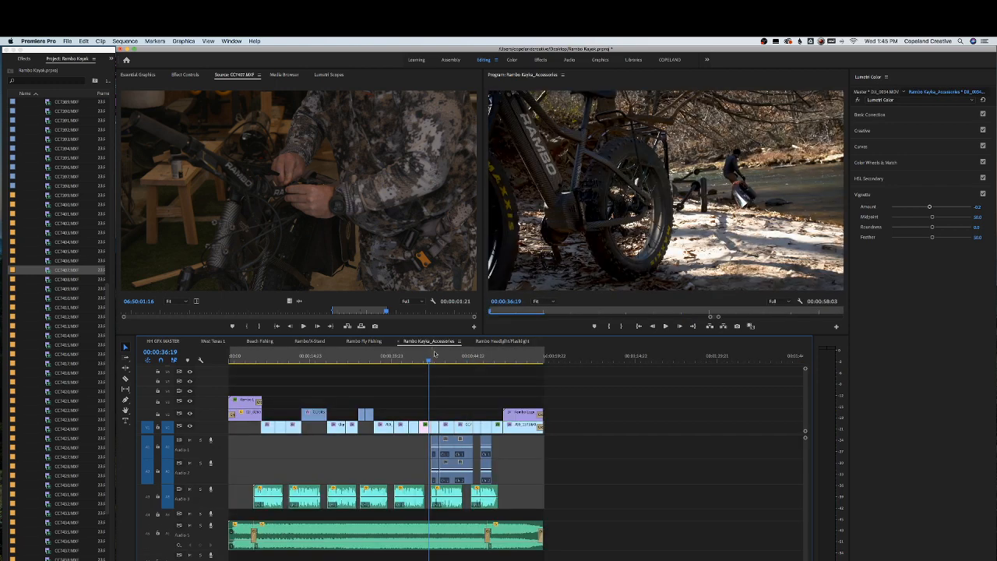
pyautogui.click(502, 341)
pyautogui.press('space')
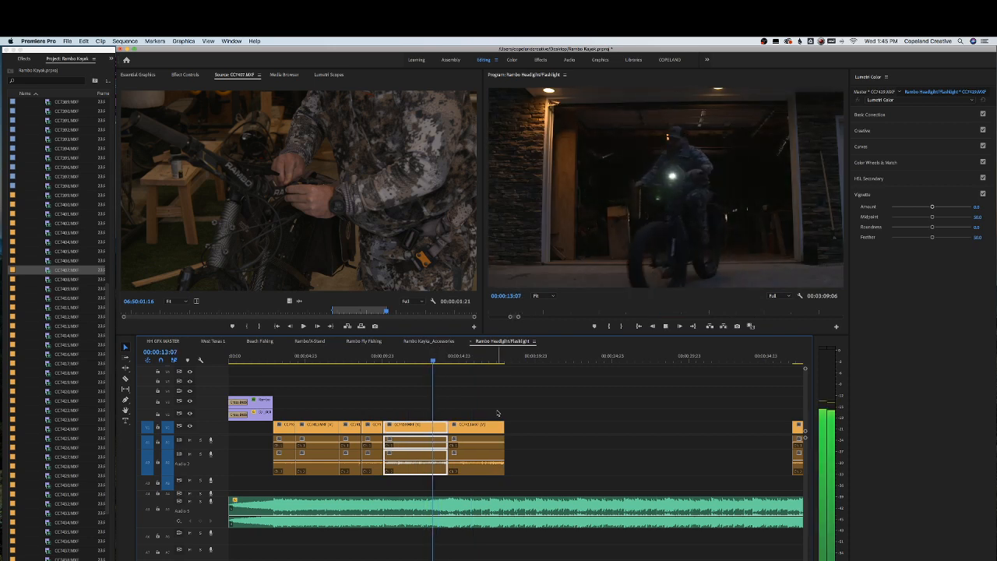
# Trim the end of the last clip in the run
pyautogui.scroll(-2, 498, 413)
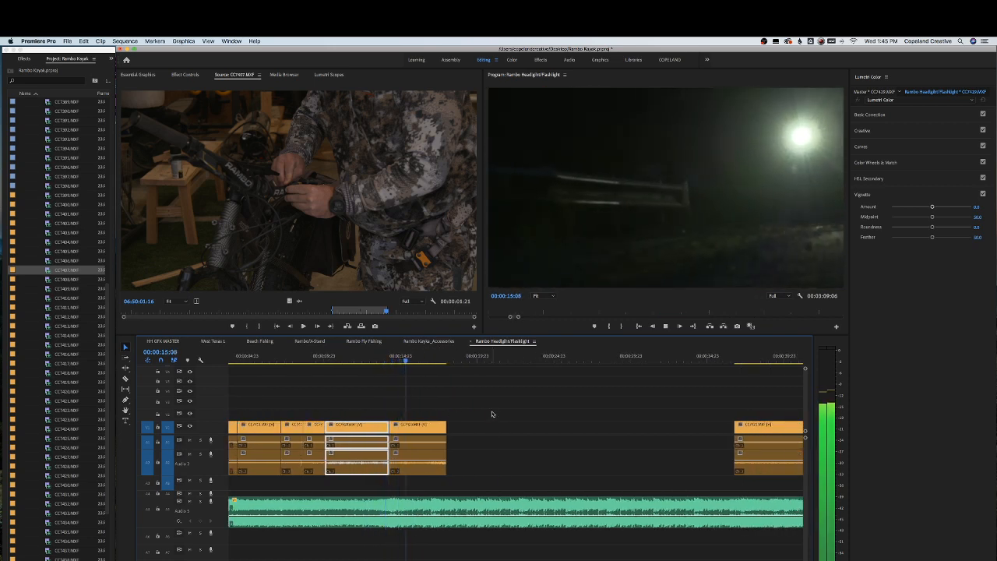
pyautogui.click(444, 450)
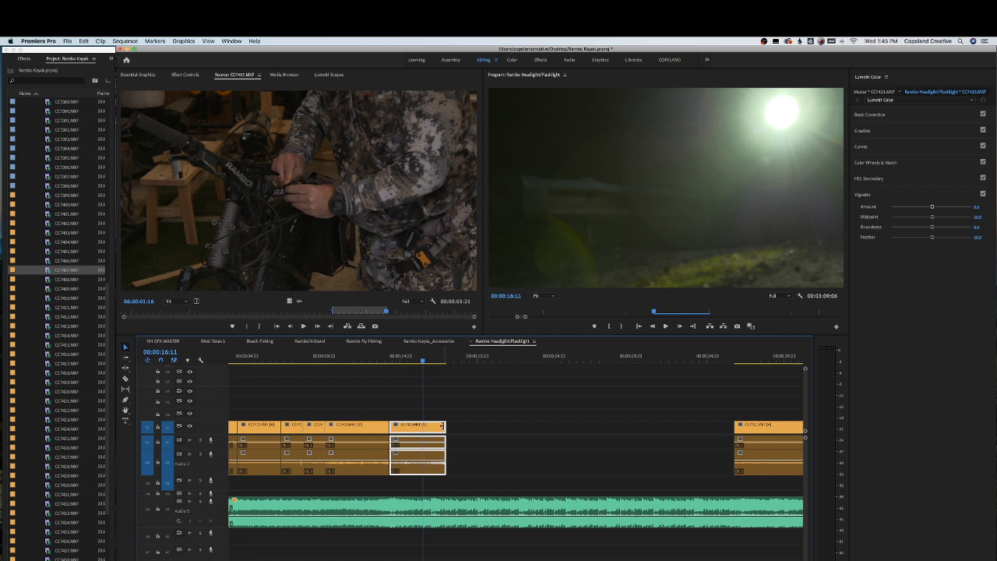
pyautogui.moveTo(441, 426); pyautogui.dragTo(423, 427)
# Move a clip from later in the sequence to the end of the run and play it
pyautogui.moveTo(781, 433); pyautogui.dragTo(471, 436)
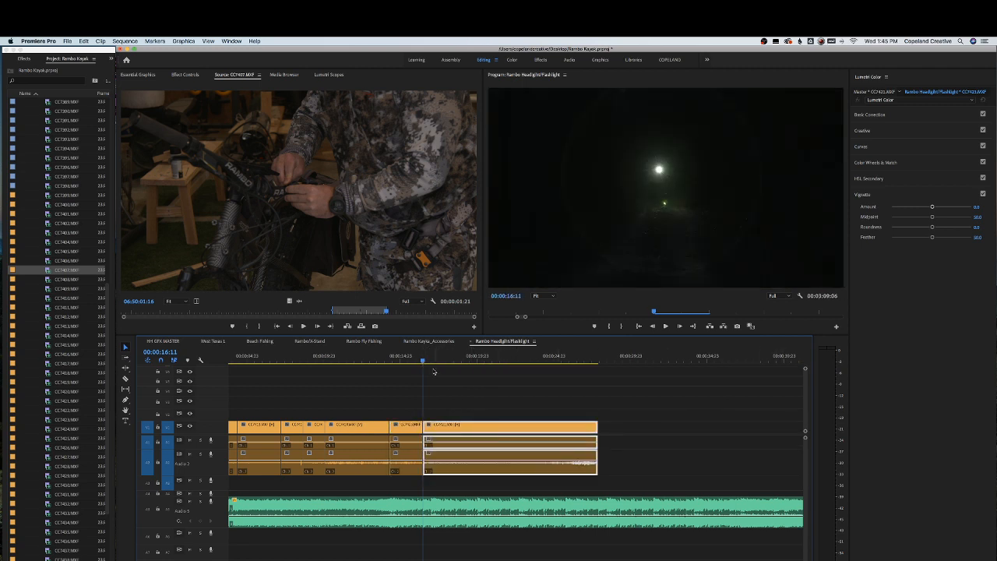
pyautogui.click(411, 357)
pyautogui.press('space')
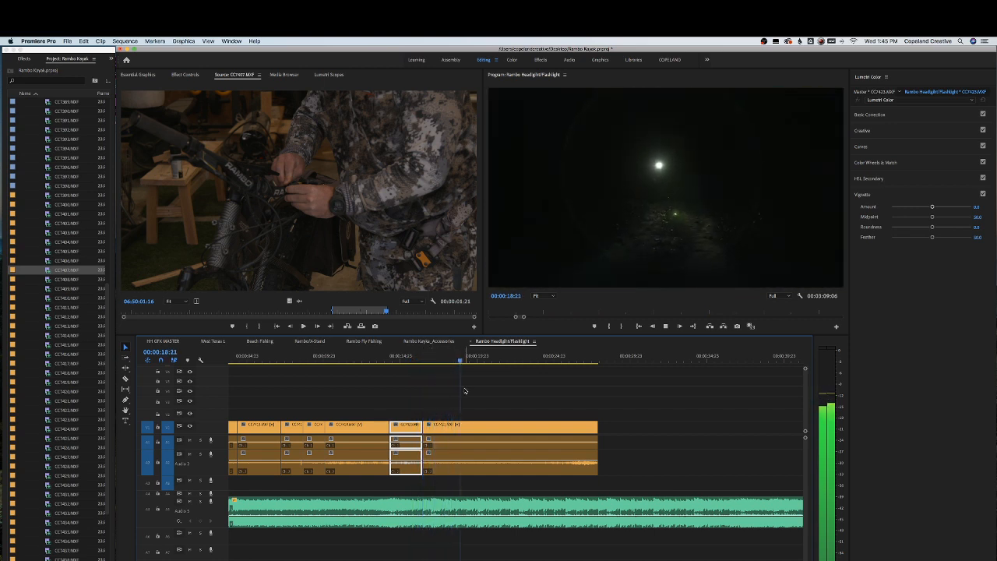
# Trim the end of the newly added clip and play it back
pyautogui.click(588, 430)
pyautogui.moveTo(597, 427); pyautogui.dragTo(467, 427)
pyautogui.click(373, 359)
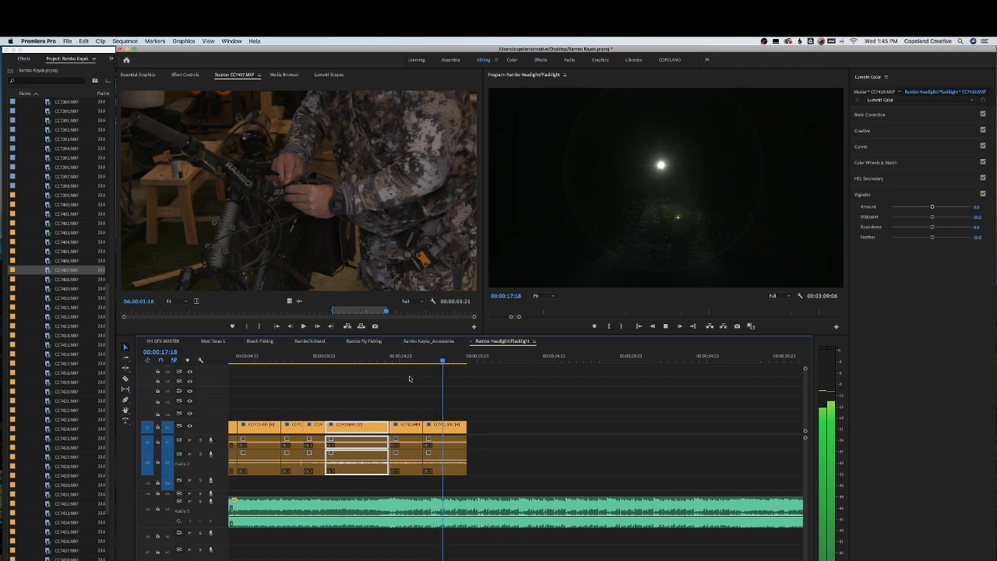
pyautogui.click(456, 424)
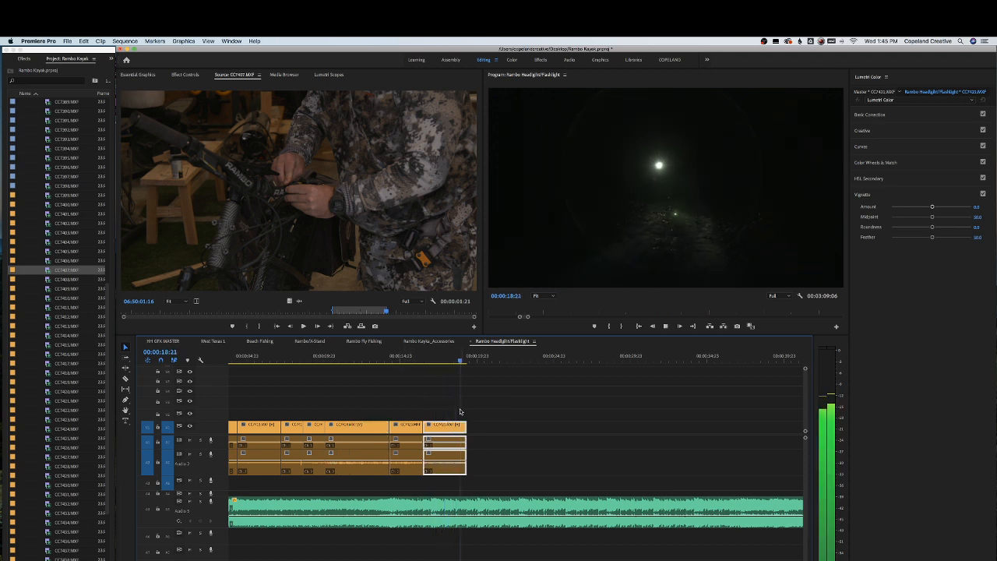
pyautogui.press('space')
# Bring the next later clip up to the end of the run and play from it
pyautogui.press('\\')
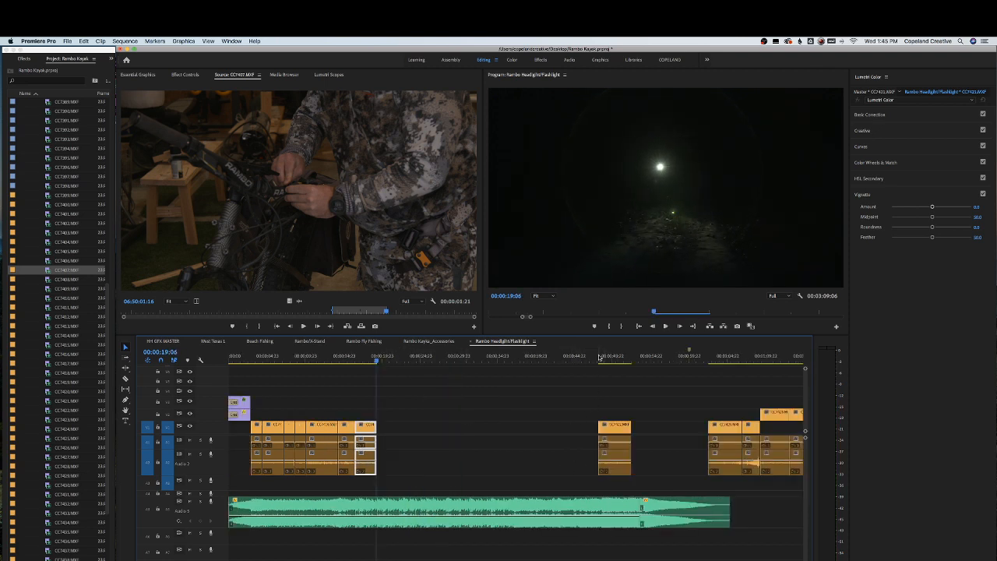
pyautogui.moveTo(600, 356); pyautogui.dragTo(400, 436)
pyautogui.click(351, 360)
pyautogui.press('space')
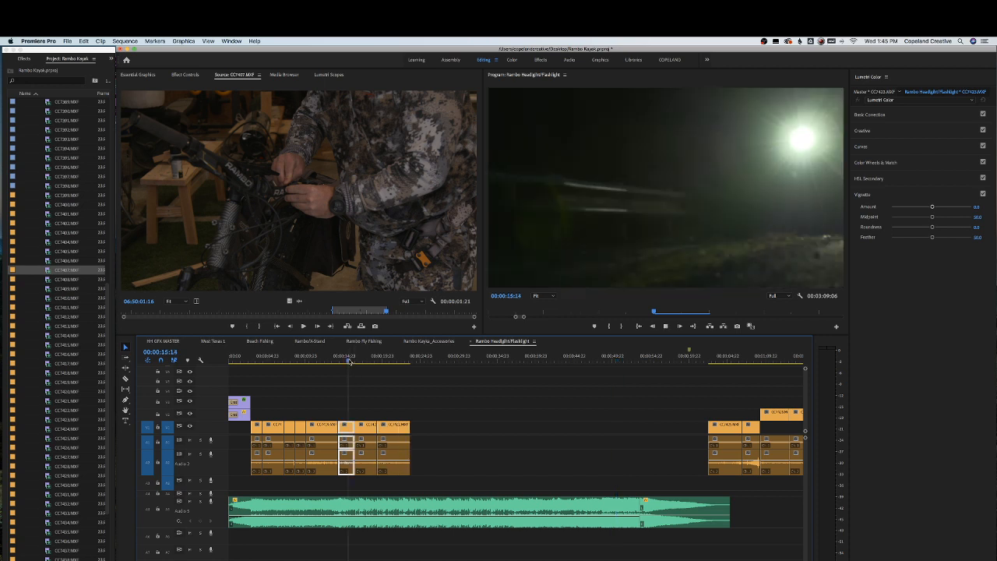
# Trim the end of the newest clip in the run
pyautogui.press('=')
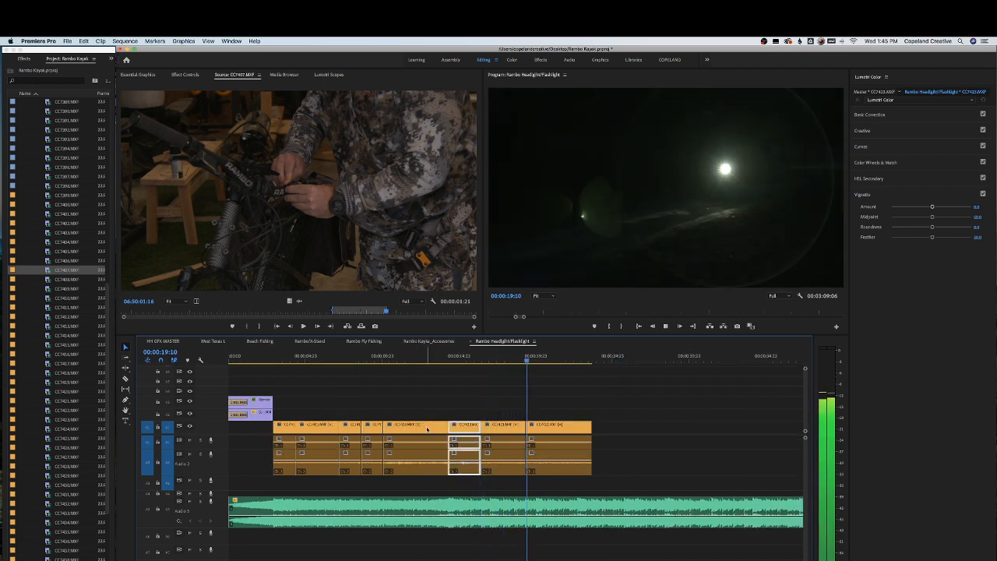
pyautogui.click(543, 440)
pyautogui.moveTo(594, 427); pyautogui.dragTo(569, 433)
# Select a group of later clips and move them up to follow the clip run
pyautogui.press('-')
pyautogui.scroll(-5, 680, 378)
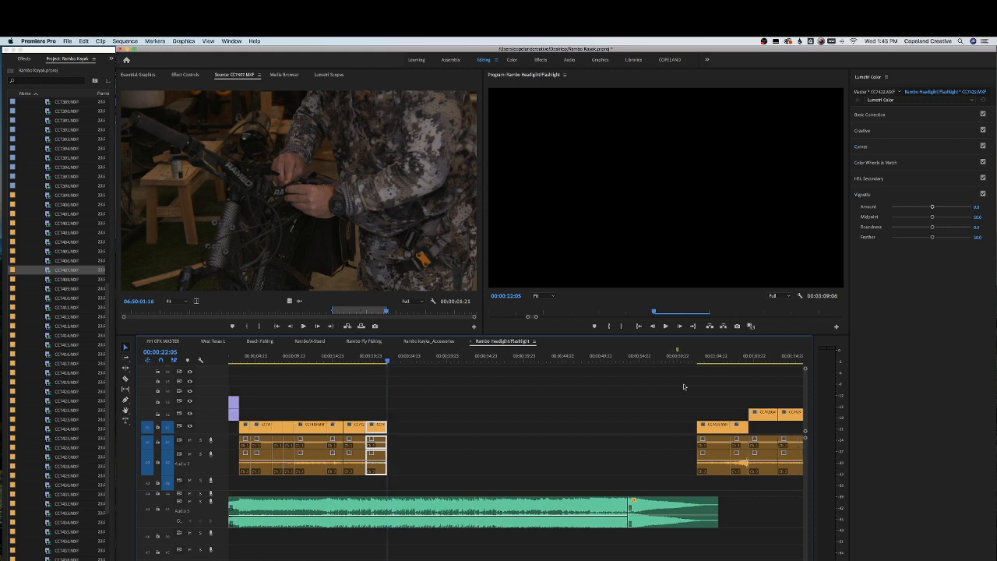
pyautogui.moveTo(572, 409); pyautogui.dragTo(679, 477)
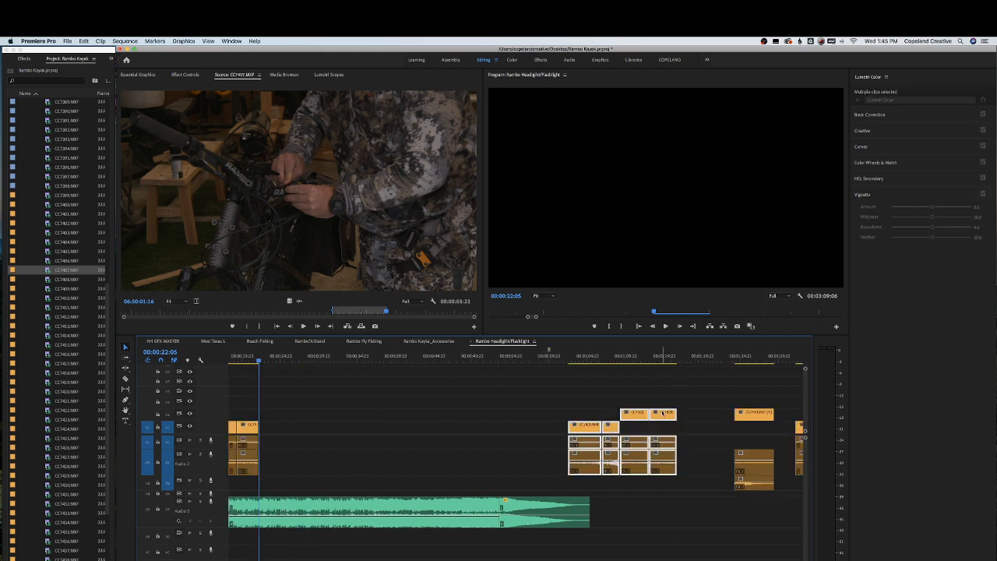
pyautogui.moveTo(662, 414); pyautogui.dragTo(348, 419)
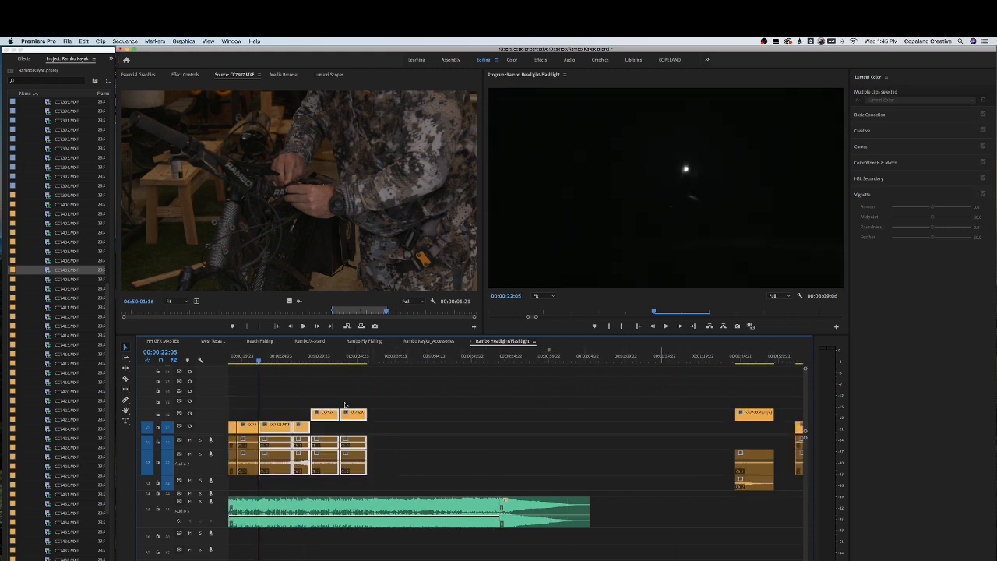
# Play back the newly joined clips in the sequence
pyautogui.click(253, 360)
pyautogui.press('=')
pyautogui.press('=')
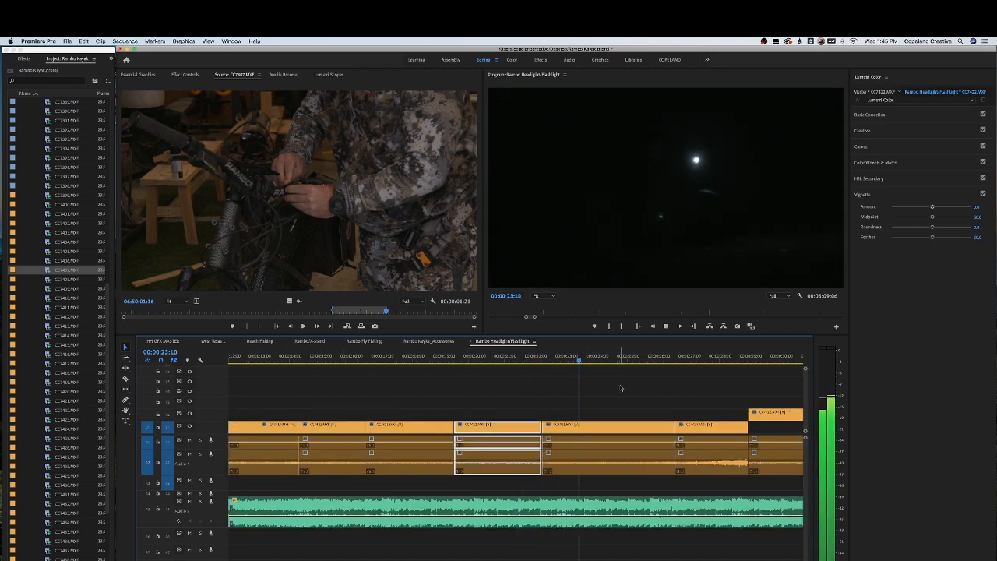
pyautogui.press('space')
pyautogui.hscroll(1, 628, 410)
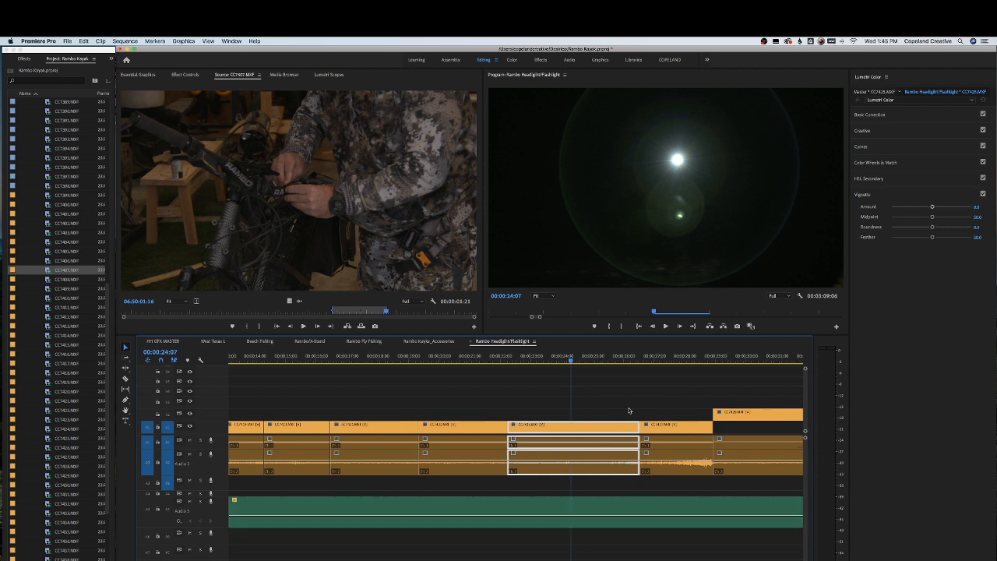
pyautogui.press('space')
pyautogui.click(553, 359)
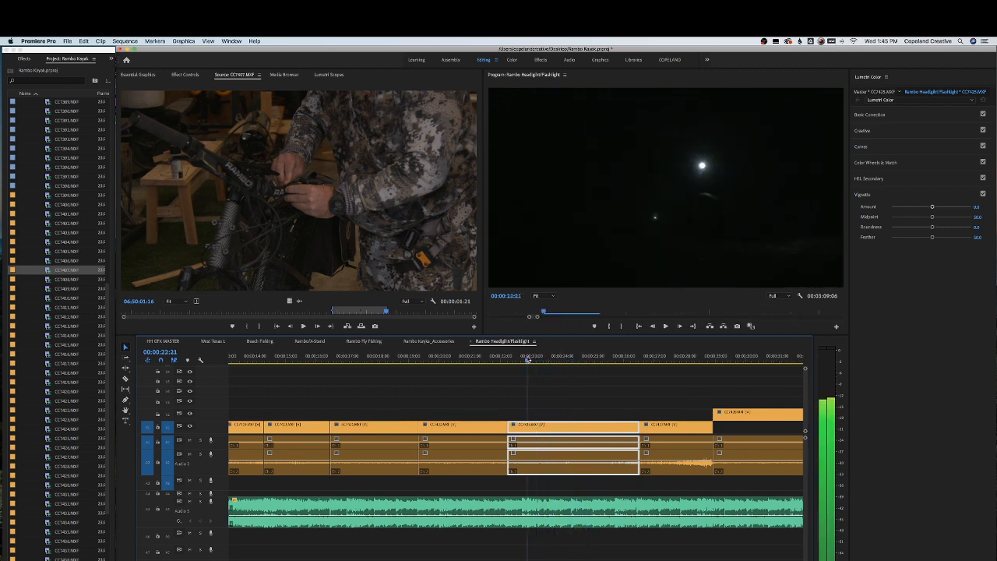
# Trim the end of the selected clip in the run and play back across the cut
pyautogui.moveTo(540, 359); pyautogui.dragTo(540, 359)
pyautogui.moveTo(516, 428)
pyautogui.mouseDown()
pyautogui.moveTo(556, 428)
pyautogui.moveTo(516, 430)
pyautogui.mouseUp()
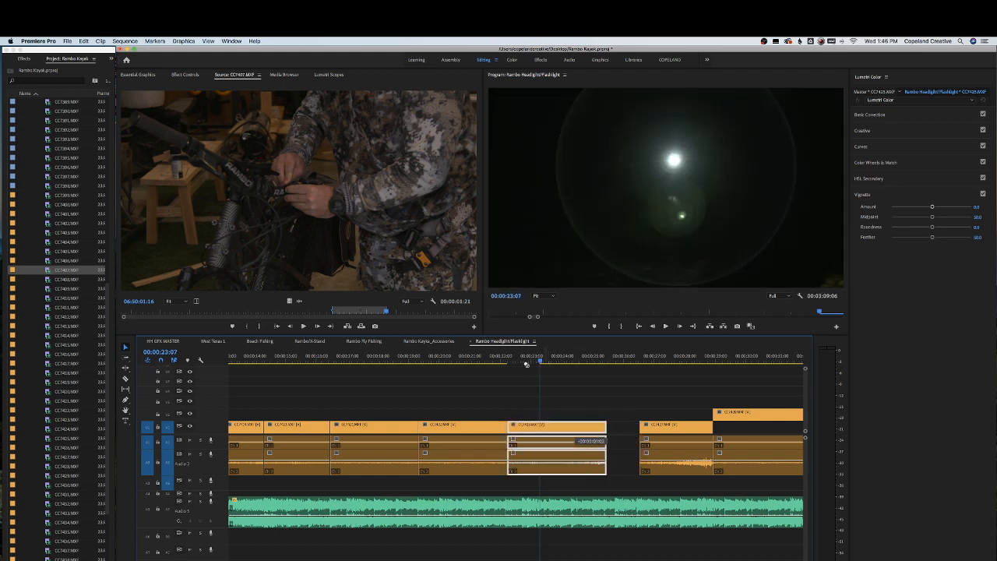
pyautogui.click(489, 359)
pyautogui.press('space')
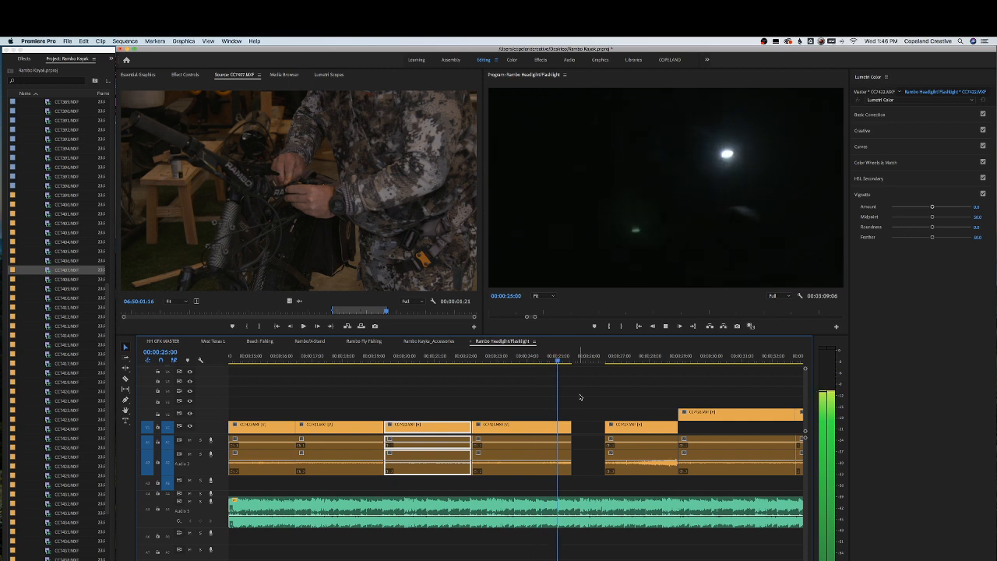
pyautogui.press('space')
# Trim the run's last clip and slide the following clip toward it, then play back the join
pyautogui.moveTo(566, 425); pyautogui.dragTo(580, 424)
pyautogui.moveTo(640, 430); pyautogui.dragTo(617, 431)
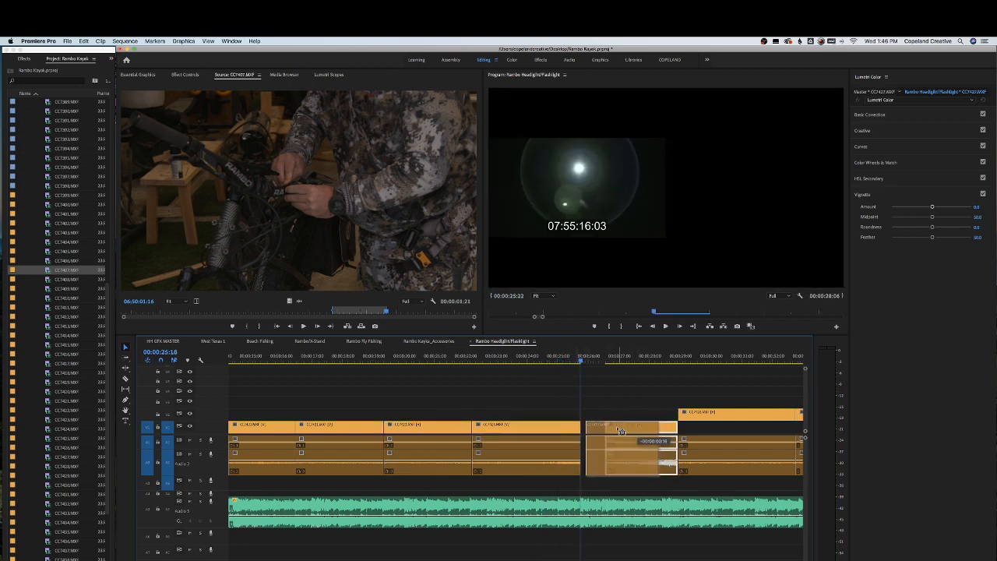
pyautogui.press('space')
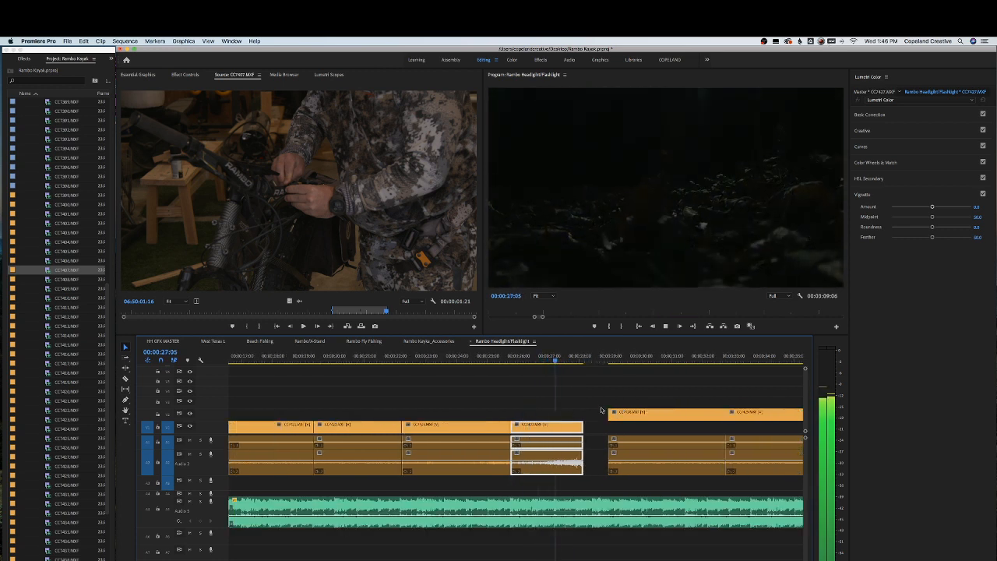
pyautogui.press('space')
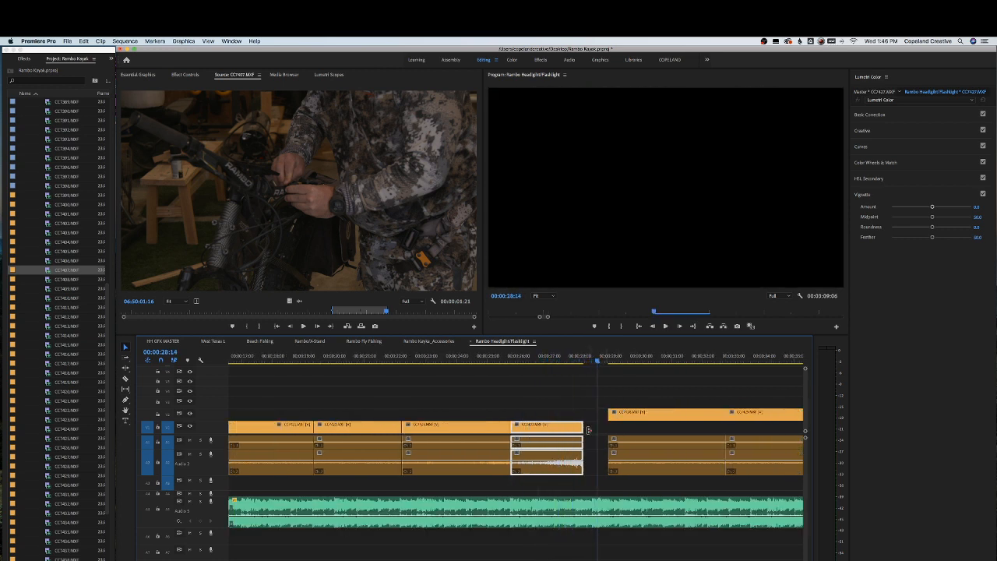
# Zoom out, select a group of later clips and shift them further along the timeline
pyautogui.moveTo(588, 429); pyautogui.dragTo(597, 425)
pyautogui.moveTo(580, 358); pyautogui.dragTo(491, 361)
pyautogui.press('-')
pyautogui.press('-')
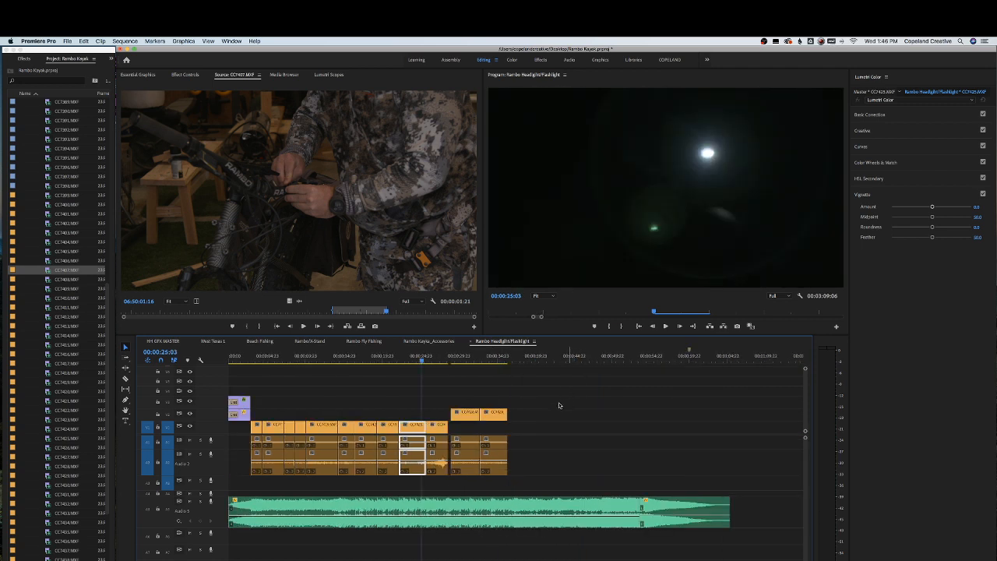
pyautogui.moveTo(444, 396); pyautogui.dragTo(513, 452)
pyautogui.moveTo(491, 417); pyautogui.dragTo(529, 417)
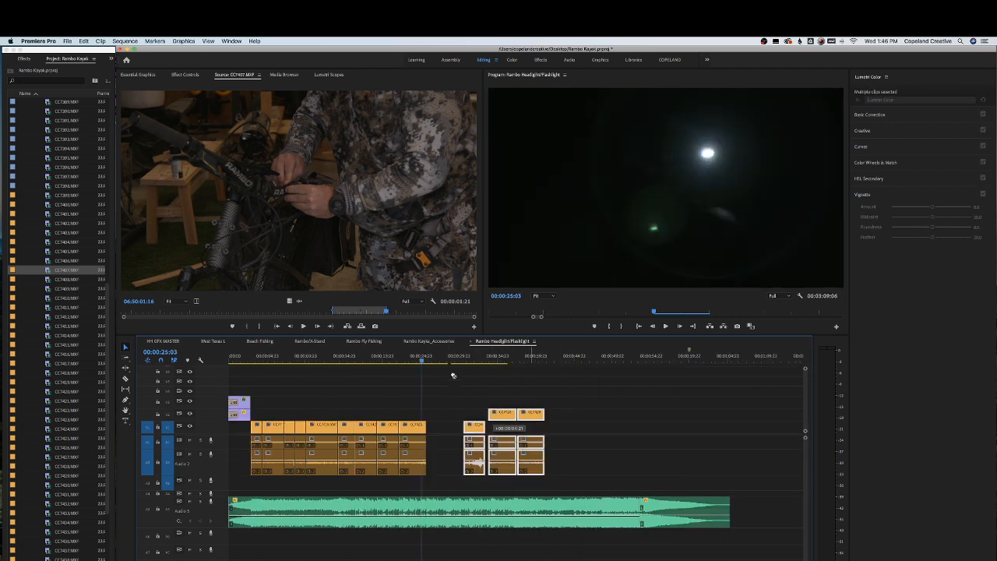
# Play back the end of the clip run at a closer zoom
pyautogui.moveTo(421, 359); pyautogui.dragTo(417, 360)
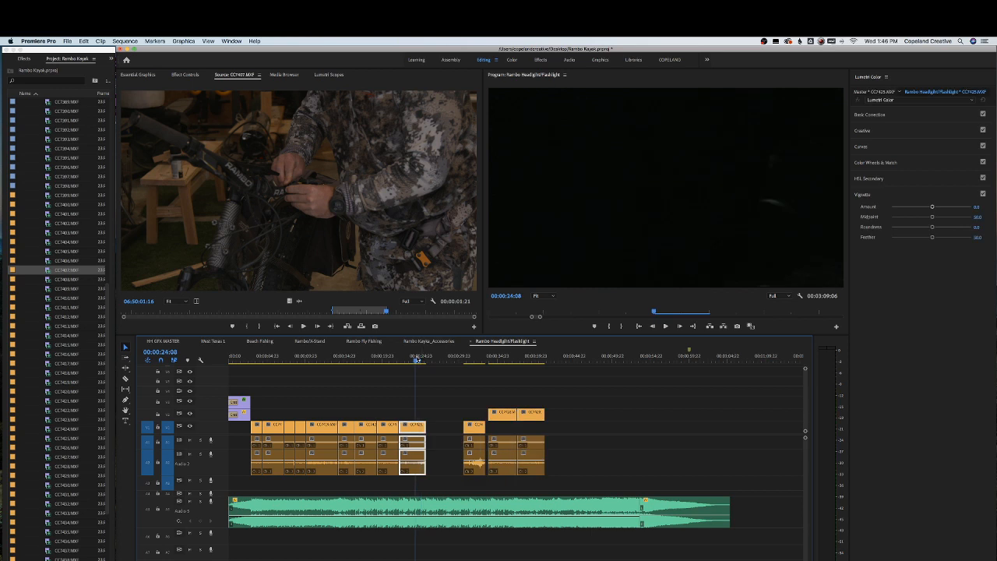
pyautogui.press('space')
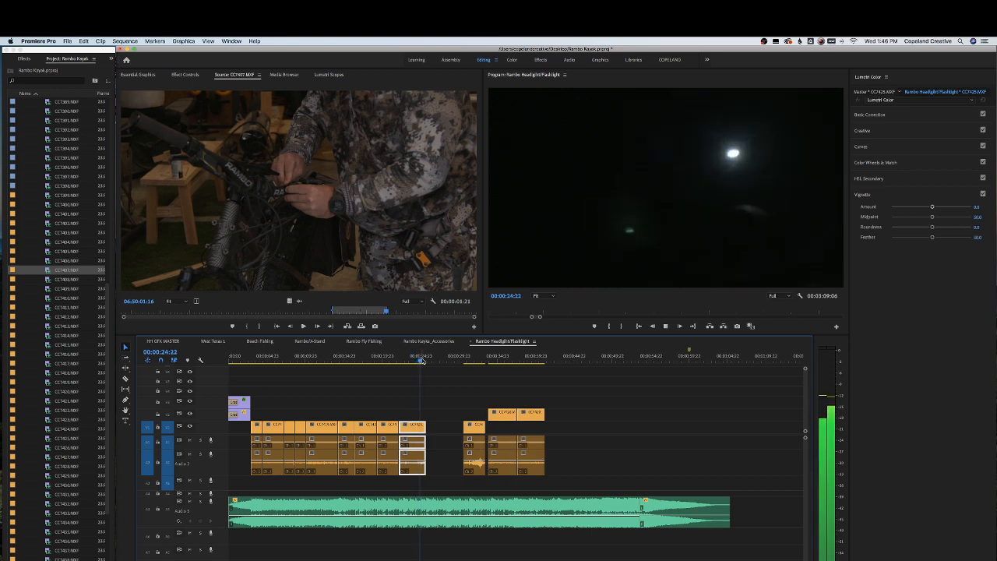
pyautogui.press('=')
pyautogui.press('space')
pyautogui.moveTo(471, 359); pyautogui.dragTo(457, 359)
pyautogui.press('space')
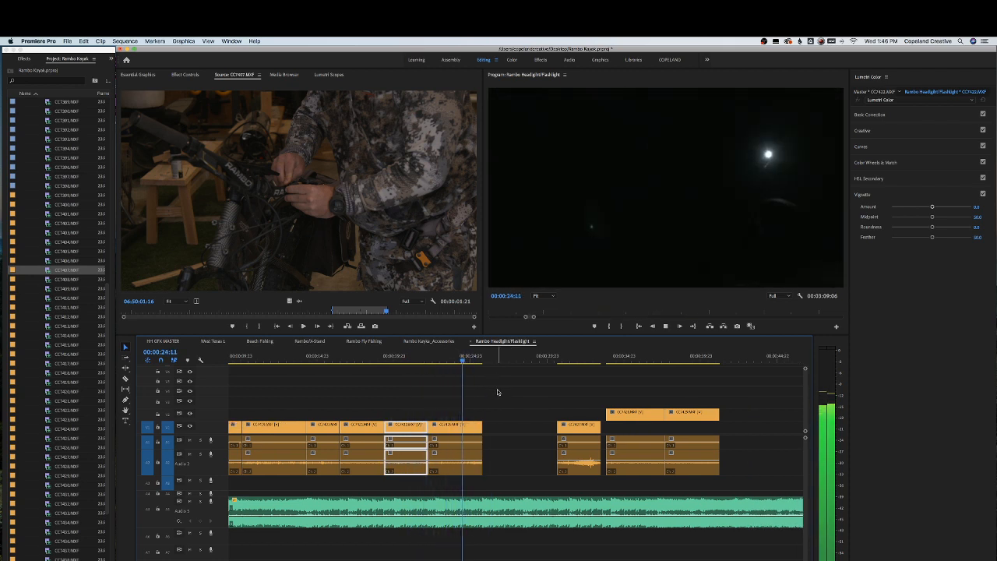
pyautogui.press('space')
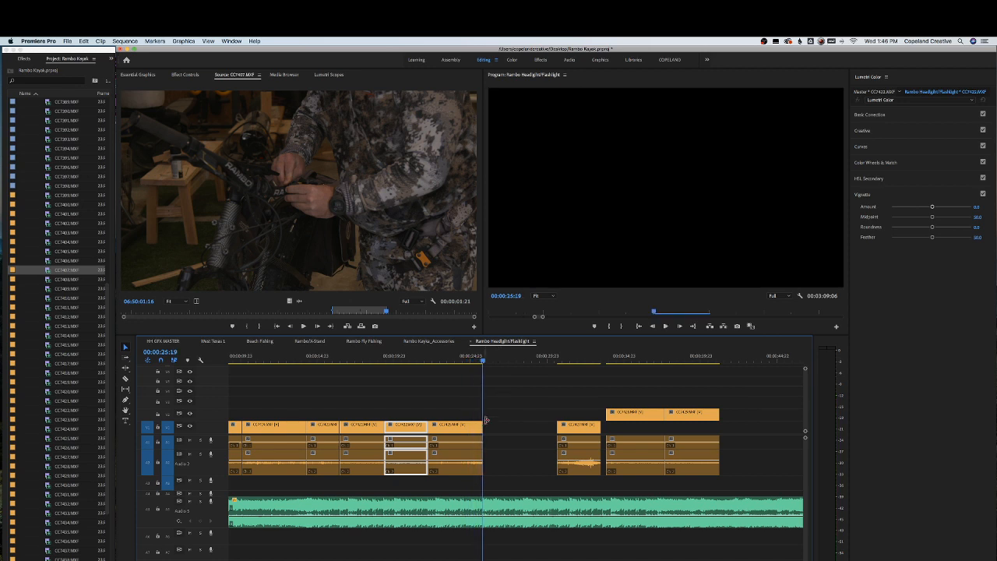
# Move the next later clip up to the end of the run and play from it
pyautogui.moveTo(561, 359); pyautogui.dragTo(583, 359)
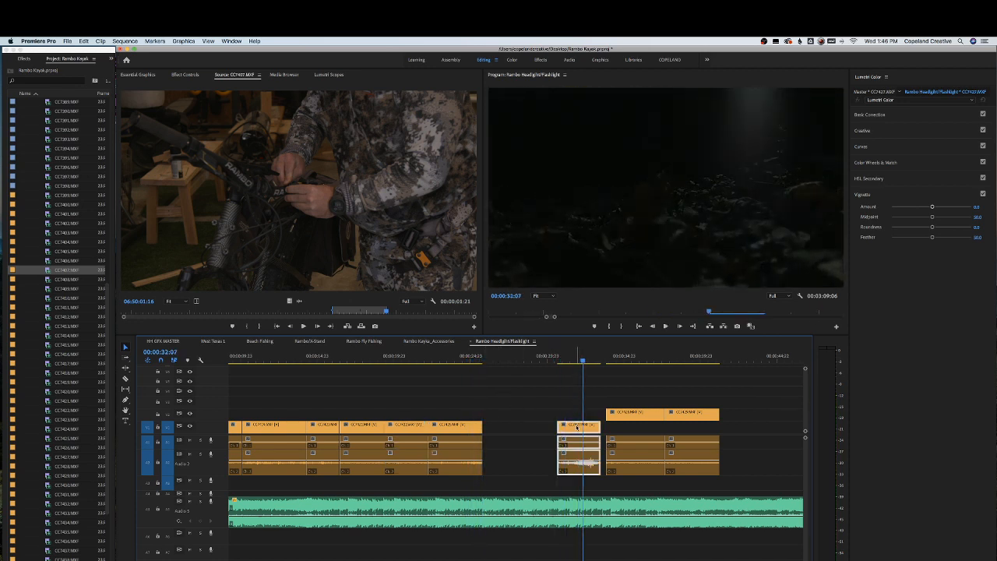
pyautogui.moveTo(580, 427); pyautogui.dragTo(506, 433)
pyautogui.click(469, 358)
pyautogui.press('space')
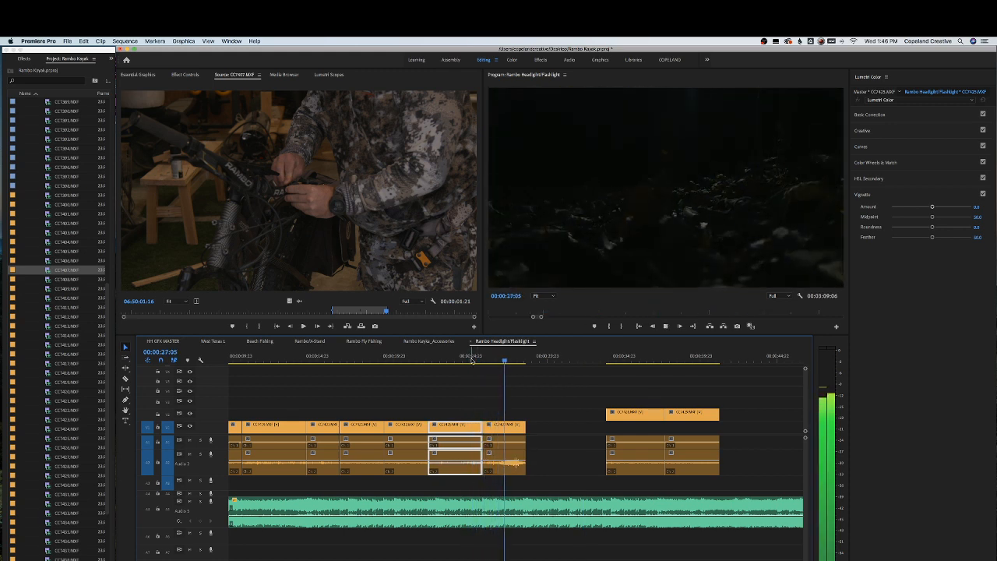
pyautogui.press('space')
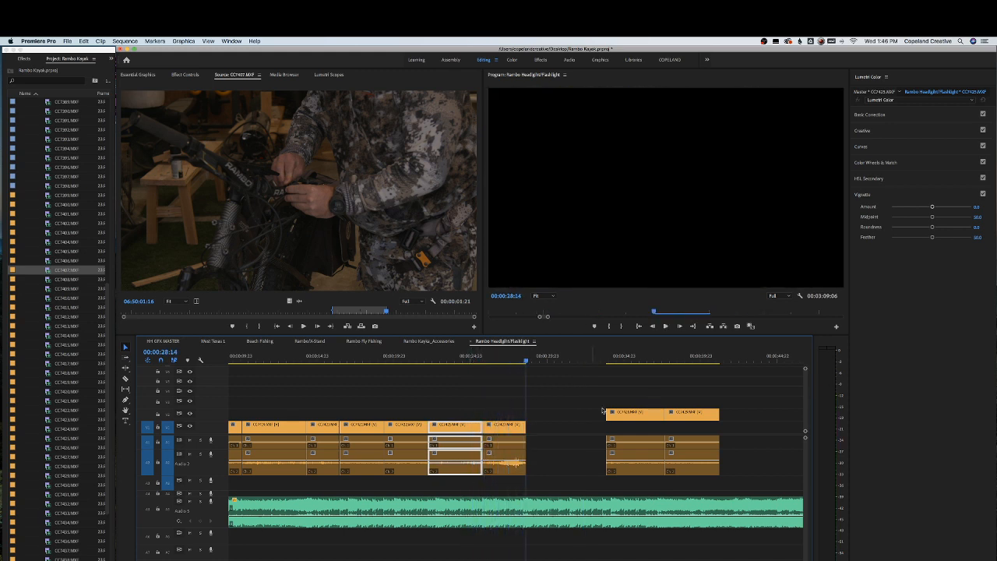
# Move the following group of clips up to join the run and play back the join
pyautogui.moveTo(615, 391); pyautogui.dragTo(616, 421)
pyautogui.press('space')
pyautogui.click(511, 362)
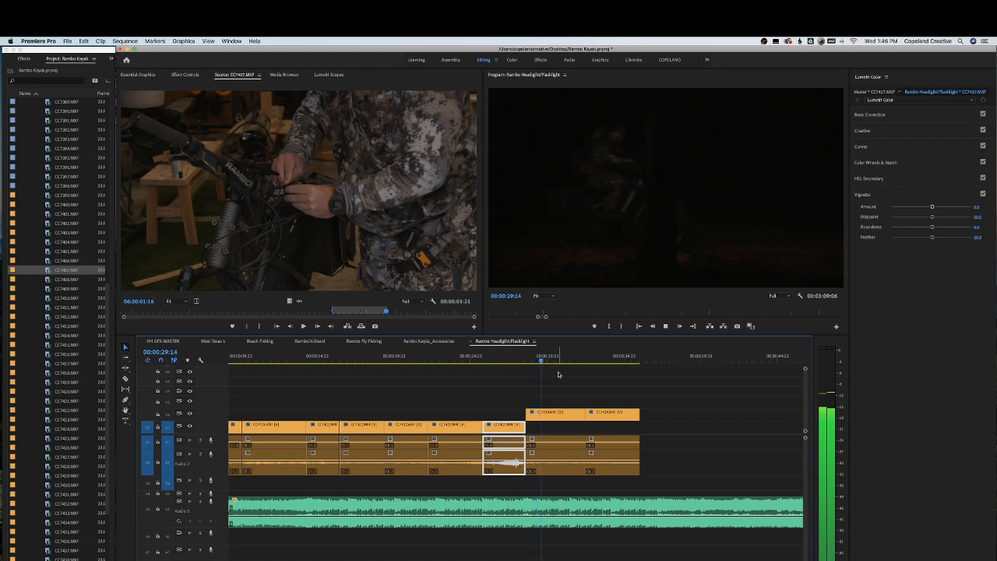
pyautogui.press('space')
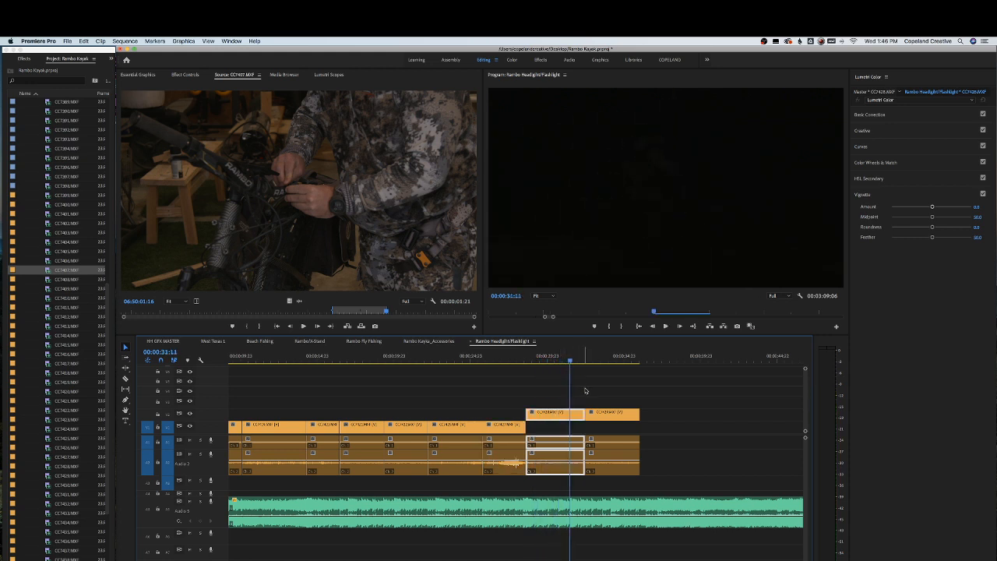
# Select the newest clips and trim the end of the upper-track clip, then play it back
pyautogui.moveTo(602, 392); pyautogui.dragTo(624, 467)
pyautogui.moveTo(613, 414); pyautogui.dragTo(597, 415)
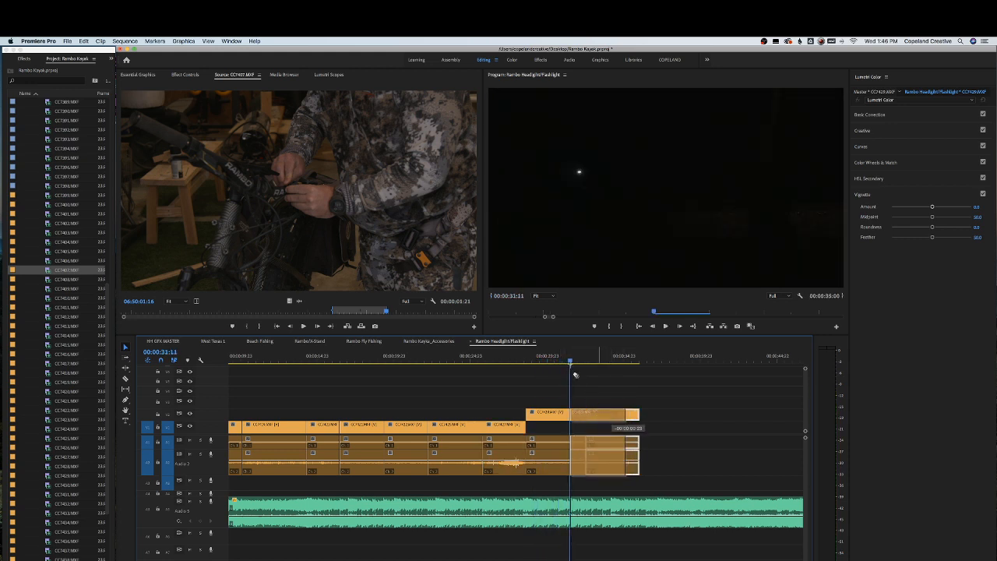
pyautogui.click(561, 361)
pyautogui.press('space')
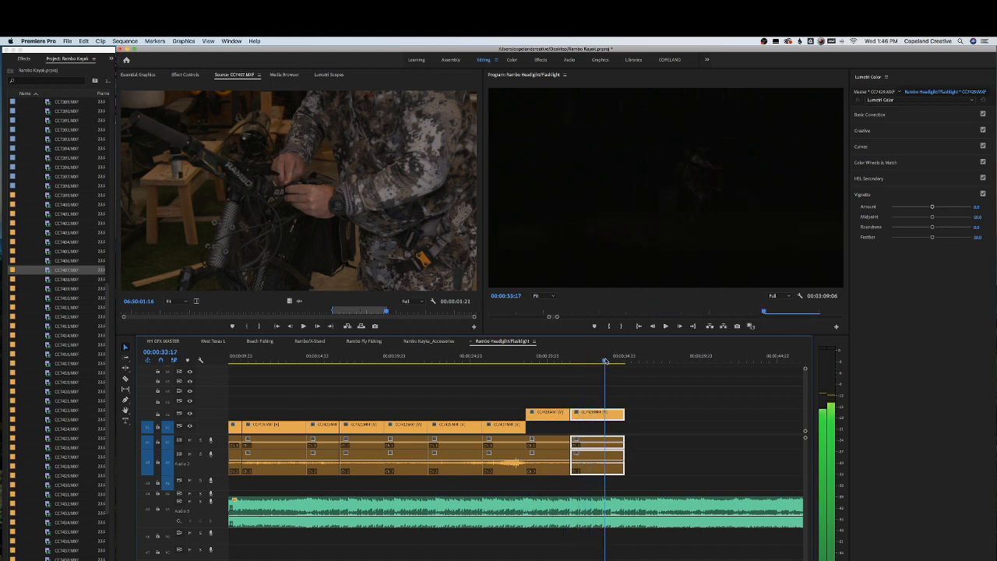
# Shorten the upper-track clip further and play back the end of the run
pyautogui.moveTo(598, 414); pyautogui.dragTo(553, 415)
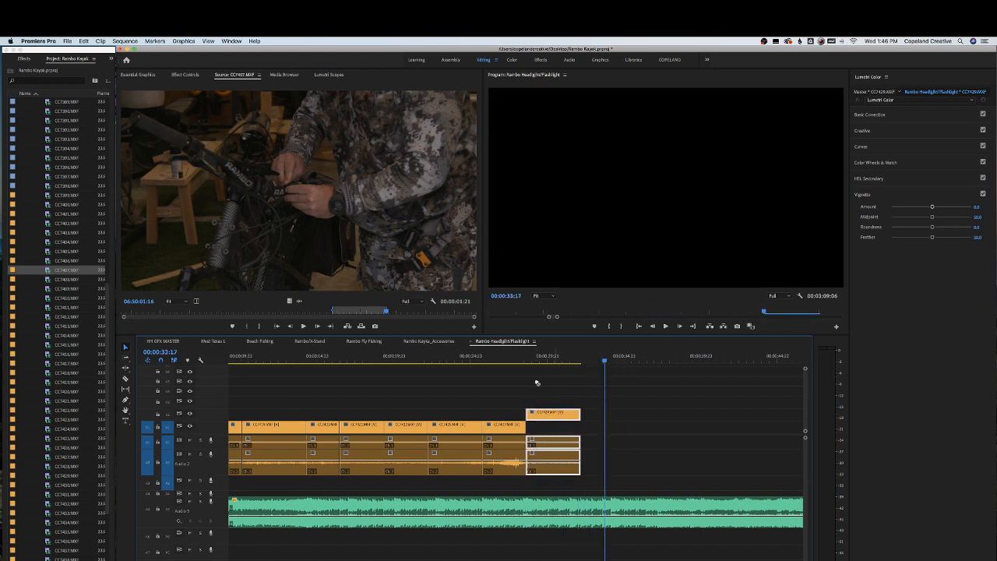
pyautogui.click(512, 360)
pyautogui.press('space')
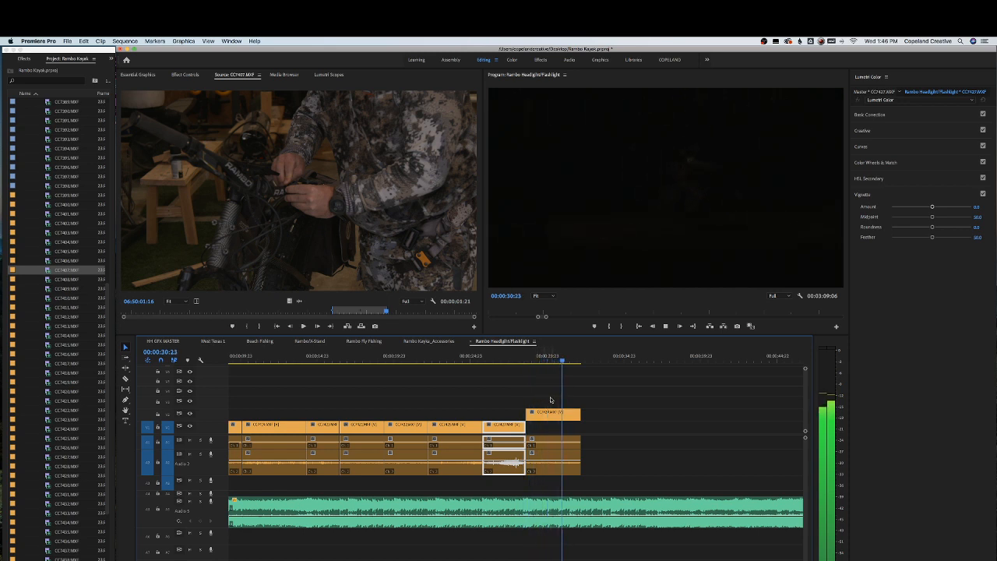
pyautogui.press('space')
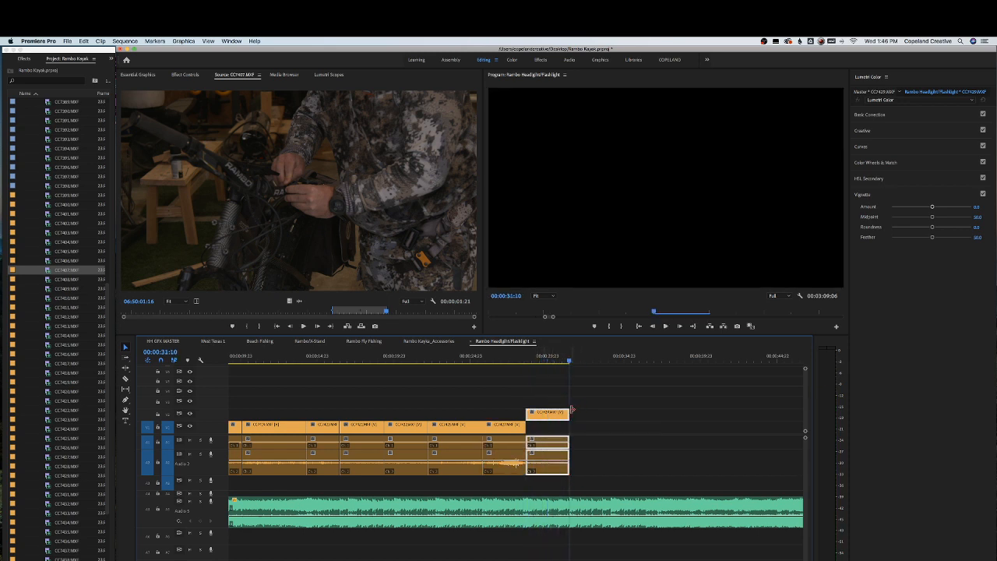
# Zoom out over the sequence, select the rearranged clips and save the project
pyautogui.press('-')
pyautogui.press('-')
pyautogui.moveTo(537, 387); pyautogui.dragTo(483, 429)
pyautogui.press('super+s')
pyautogui.press('-')
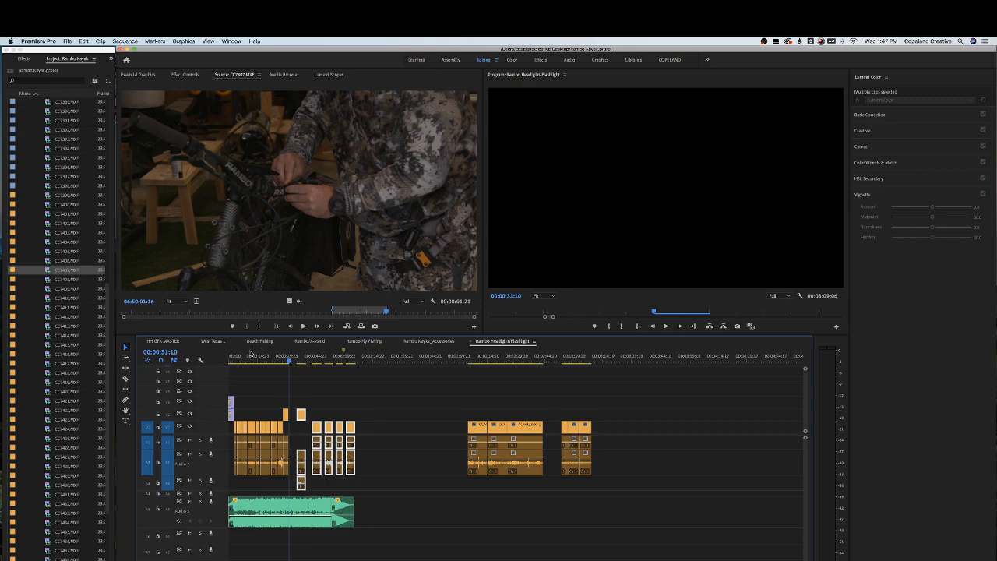
# Play the sequence from the start and zoom in on the opening section
pyautogui.moveTo(252, 356); pyautogui.dragTo(192, 359)
pyautogui.press('Home')
pyautogui.press('space')
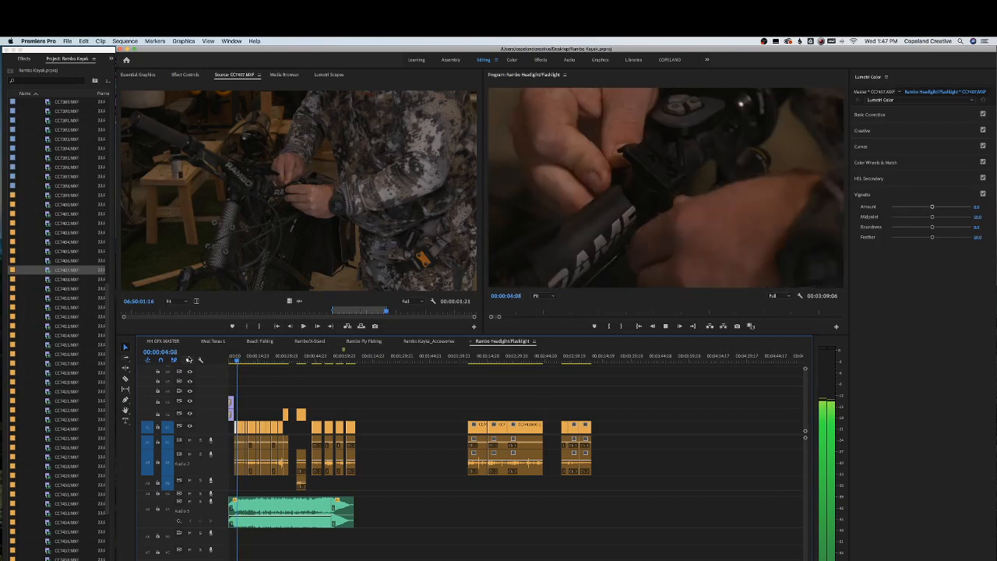
pyautogui.press('=')
pyautogui.press('=')
pyautogui.press('=')
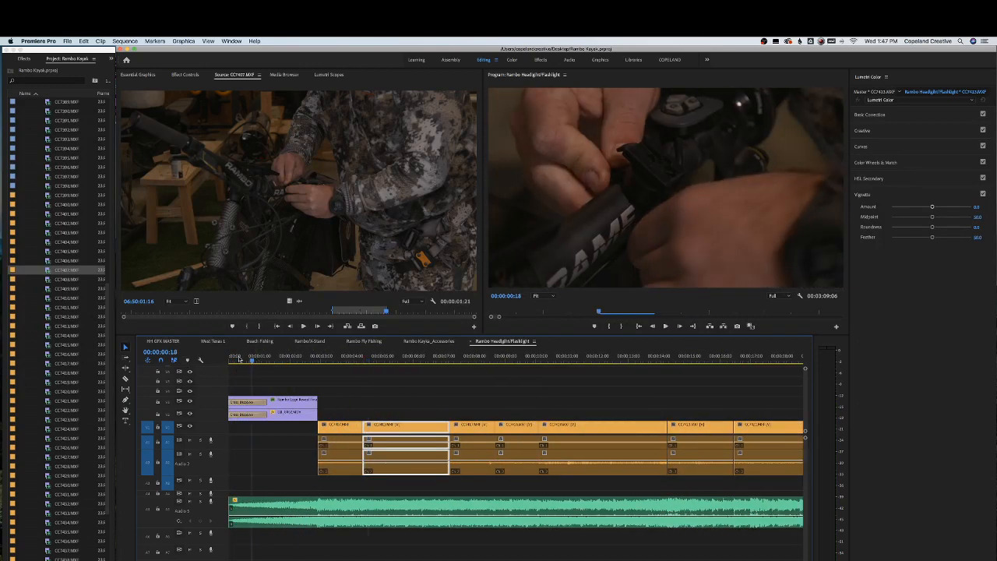
pyautogui.press('=')
pyautogui.press('Home')
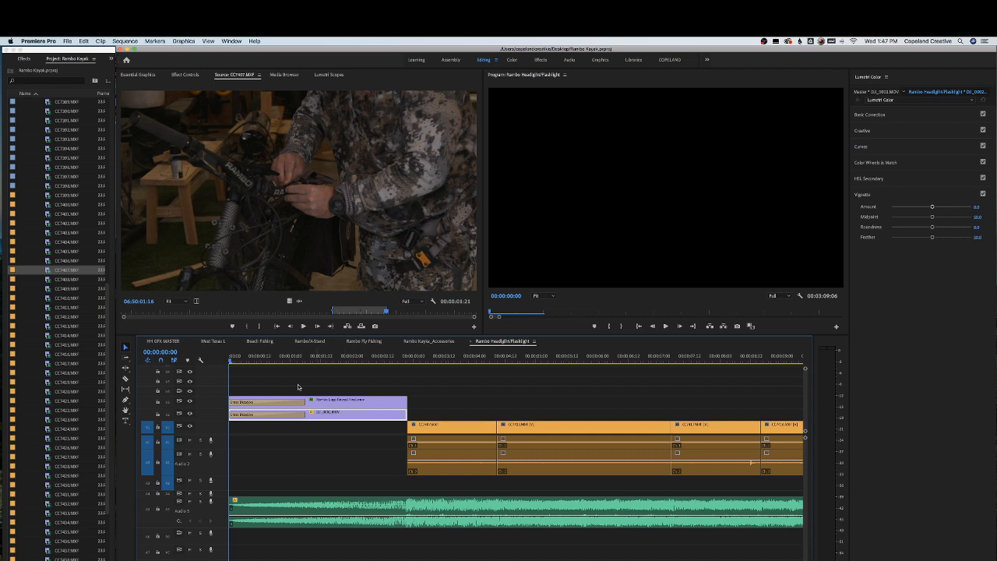
# Set the Scale of the opening drone clip to 60 in Effect Controls
pyautogui.click(185, 75)
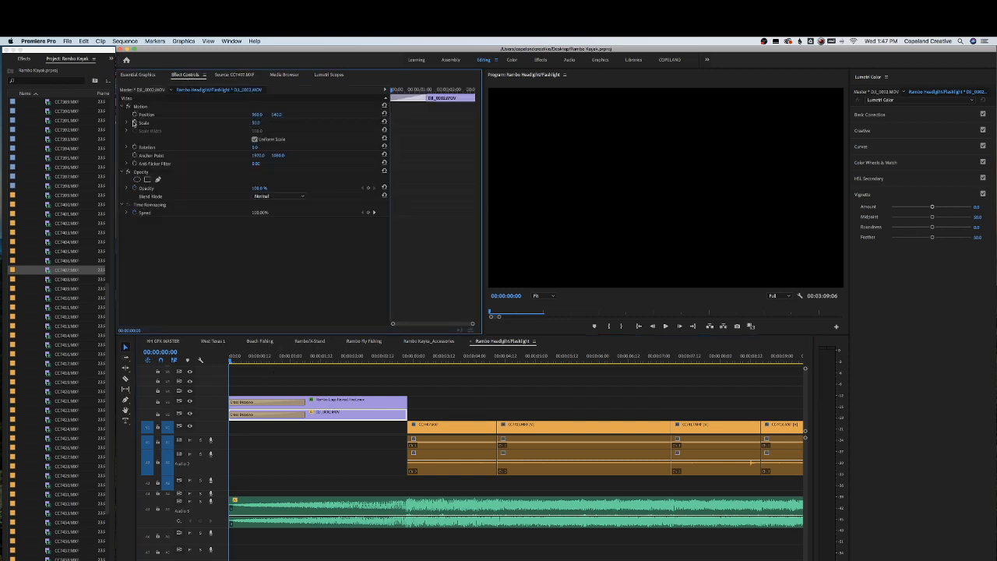
pyautogui.moveTo(397, 357); pyautogui.dragTo(408, 358)
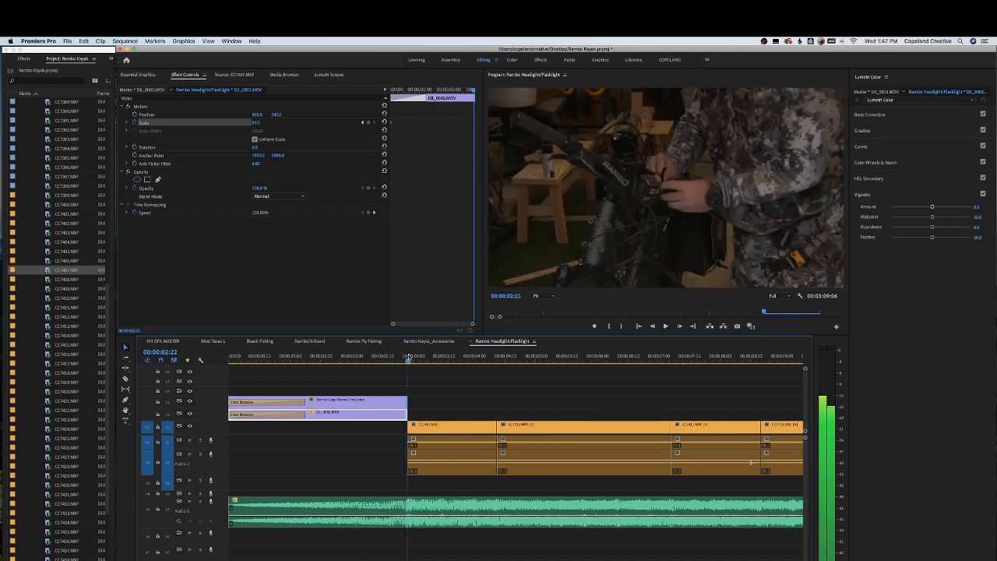
pyautogui.press('Left')
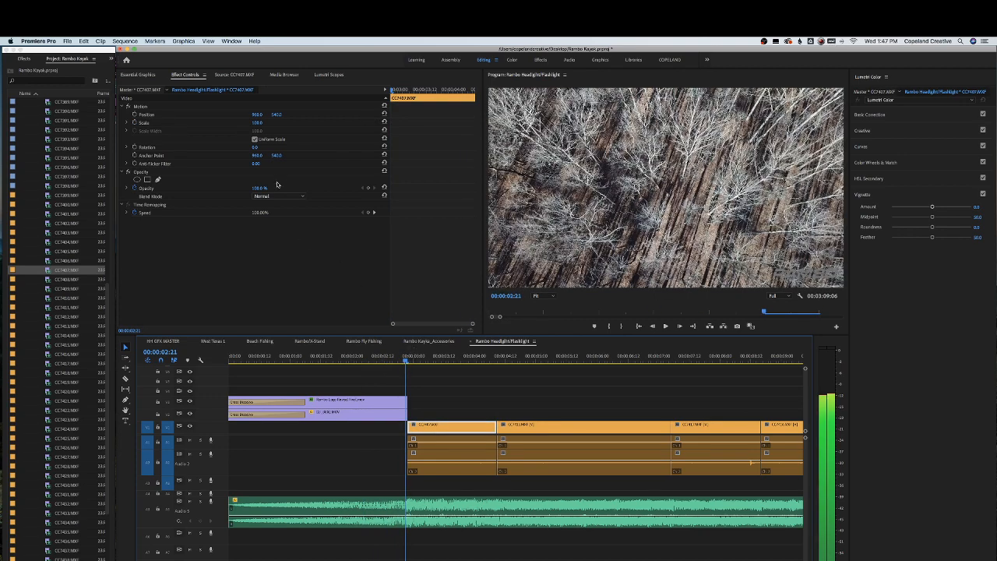
pyautogui.click(360, 413)
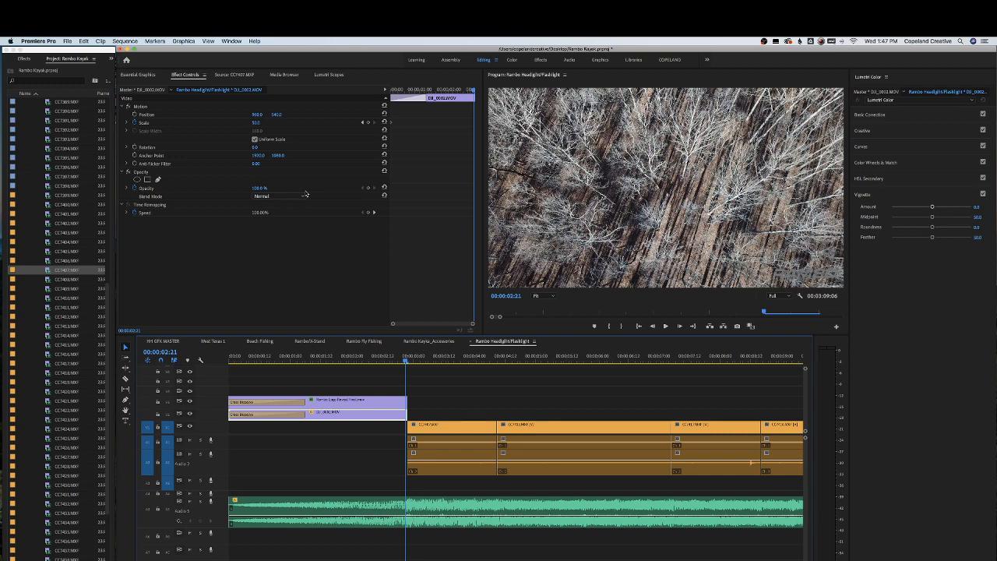
pyautogui.click(256, 124)
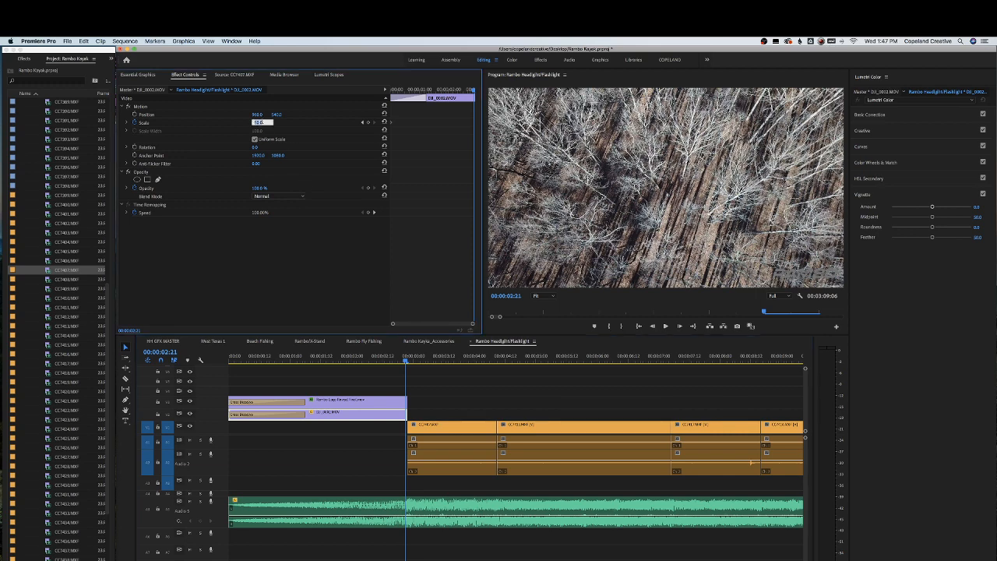
pyautogui.write('60')
pyautogui.press('Return')
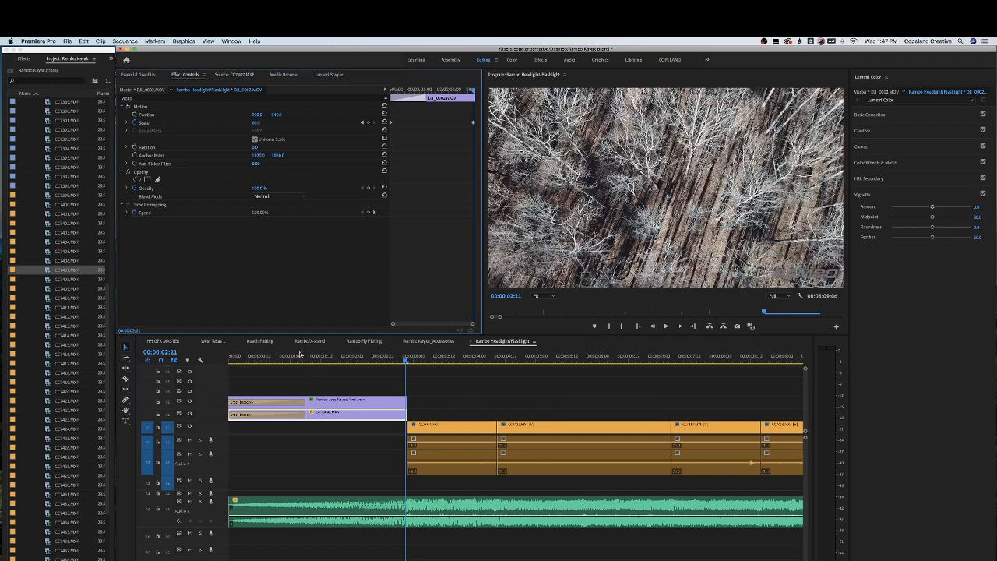
# Play back the opening and step back to the last frame of the drone shot
pyautogui.press('Home')
pyautogui.press('space')
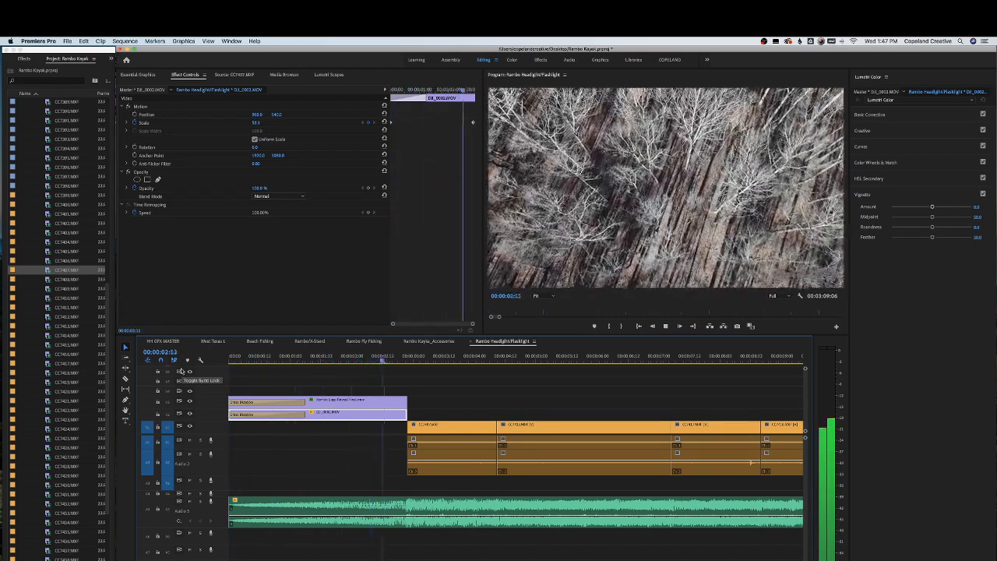
pyautogui.press('space')
pyautogui.moveTo(414, 357); pyautogui.dragTo(407, 357)
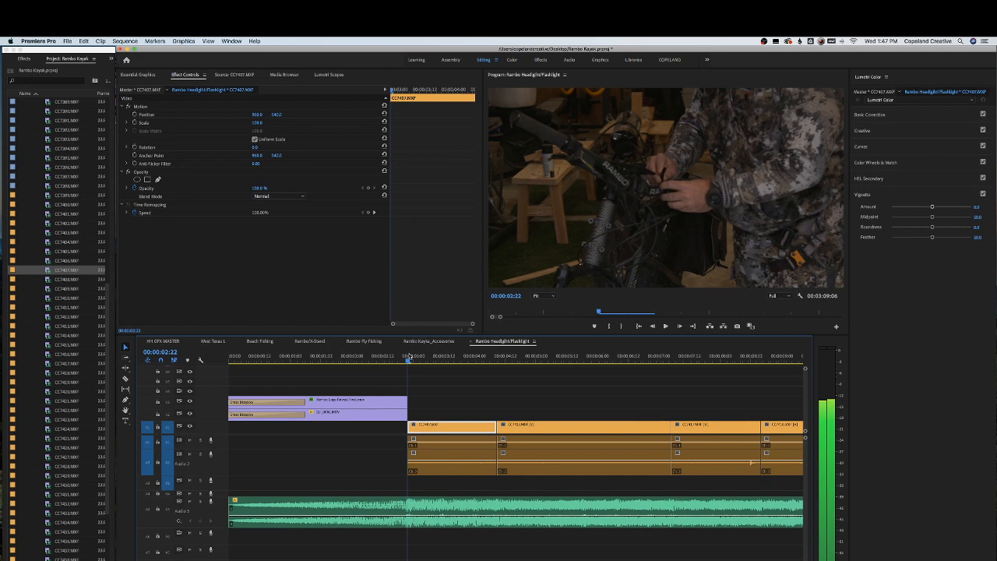
pyautogui.press('Left')
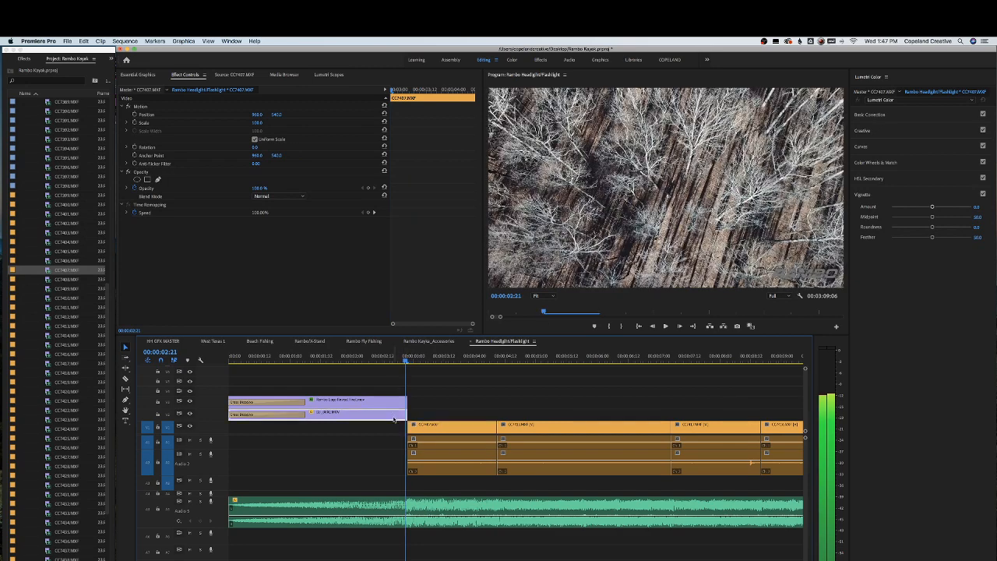
# Set the Scale of the opening drone clip to 70
pyautogui.click(394, 419)
pyautogui.click(256, 123)
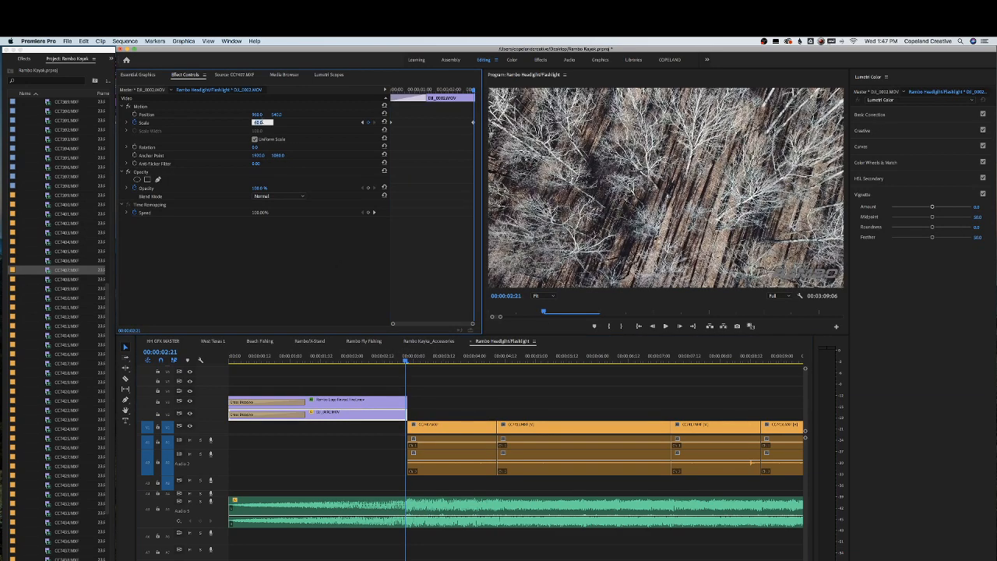
pyautogui.write('70')
pyautogui.press('Return')
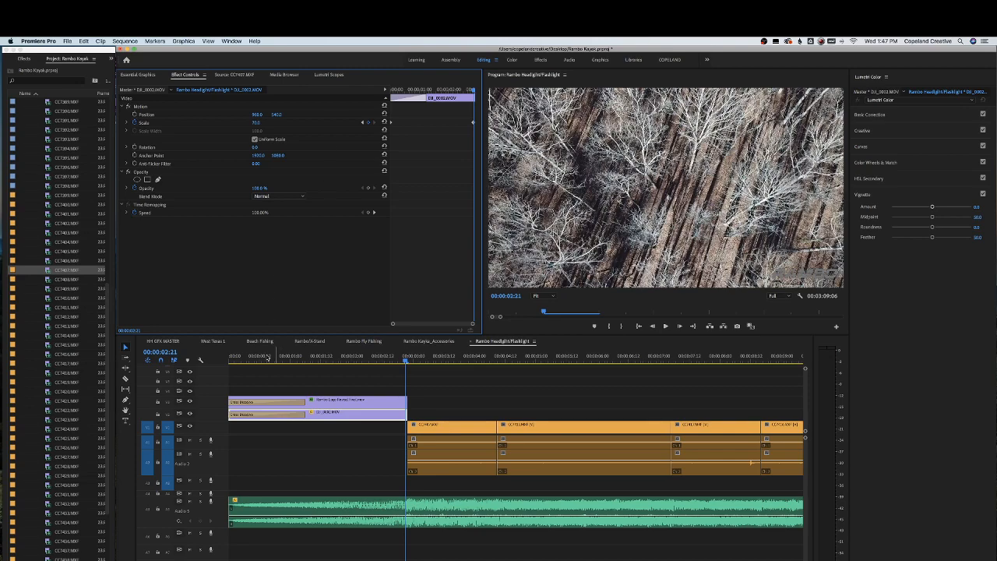
# Play the sequence from the start and zoom the timeline out
pyautogui.press('Home')
pyautogui.press('space')
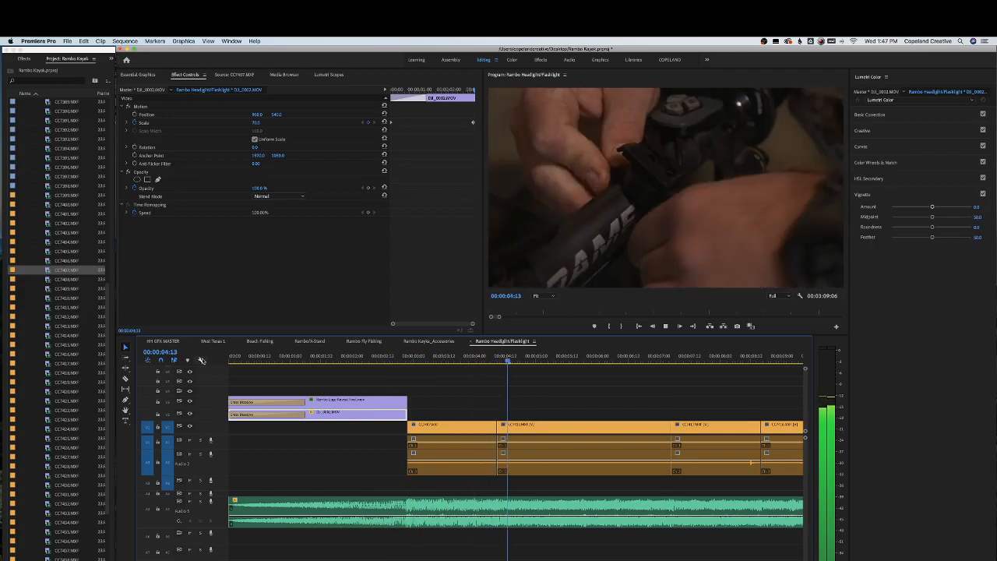
pyautogui.press('-')
pyautogui.press('-')
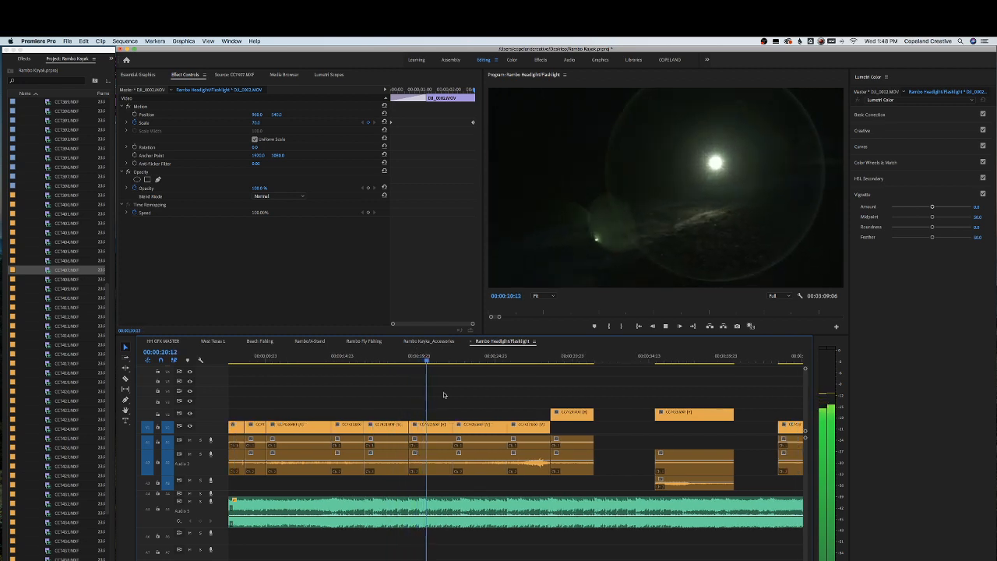
# Close the gaps between the product clips on the main video track by shifting clips left
pyautogui.click(431, 426)
pyautogui.moveTo(431, 426); pyautogui.dragTo(392, 429)
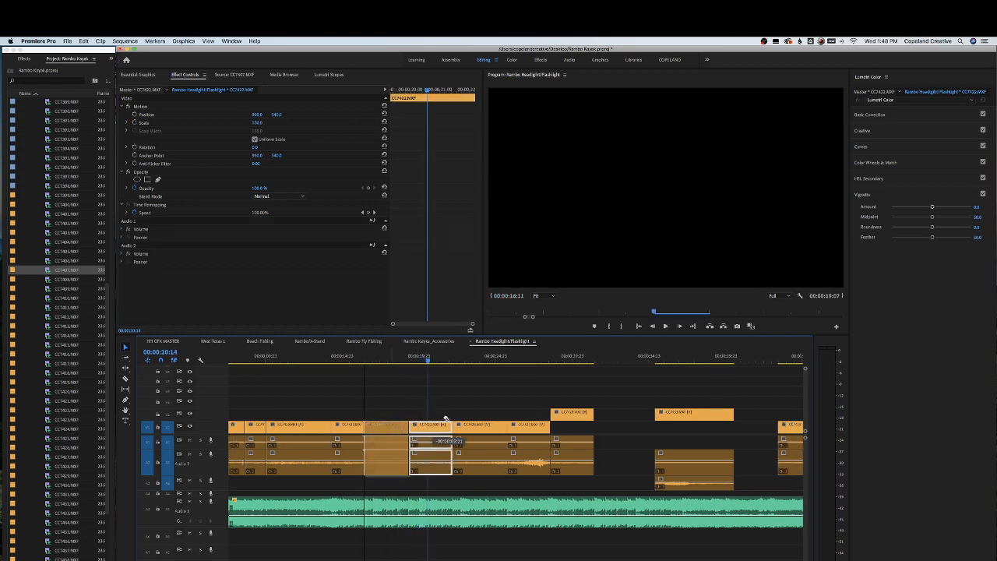
pyautogui.moveTo(463, 403); pyautogui.dragTo(606, 439)
pyautogui.moveTo(522, 428); pyautogui.dragTo(494, 426)
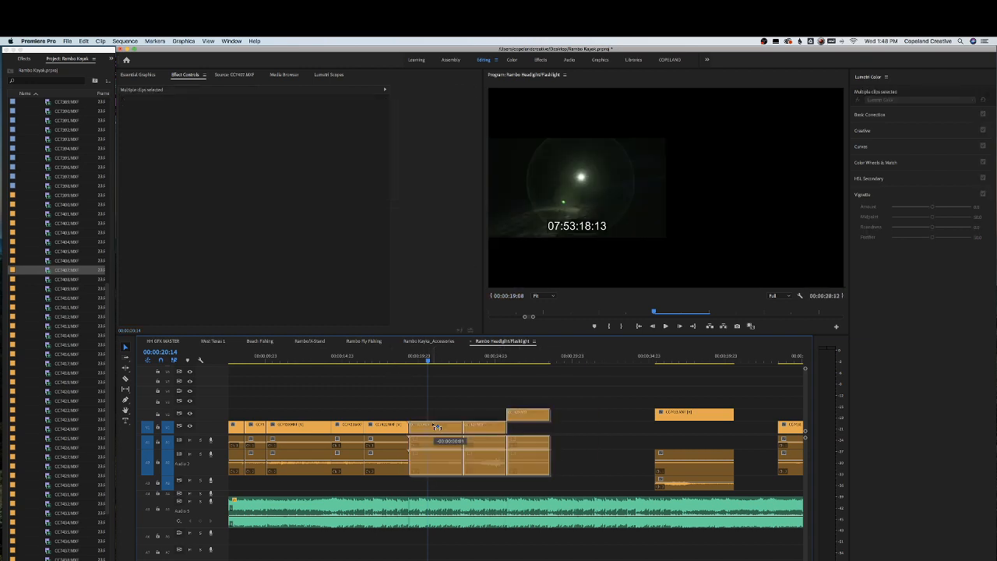
# Play back the section around the moved clips while zooming and scrolling the timeline
pyautogui.click(348, 424)
pyautogui.click(352, 355)
pyautogui.press('space')
pyautogui.press('=')
pyautogui.press('=')
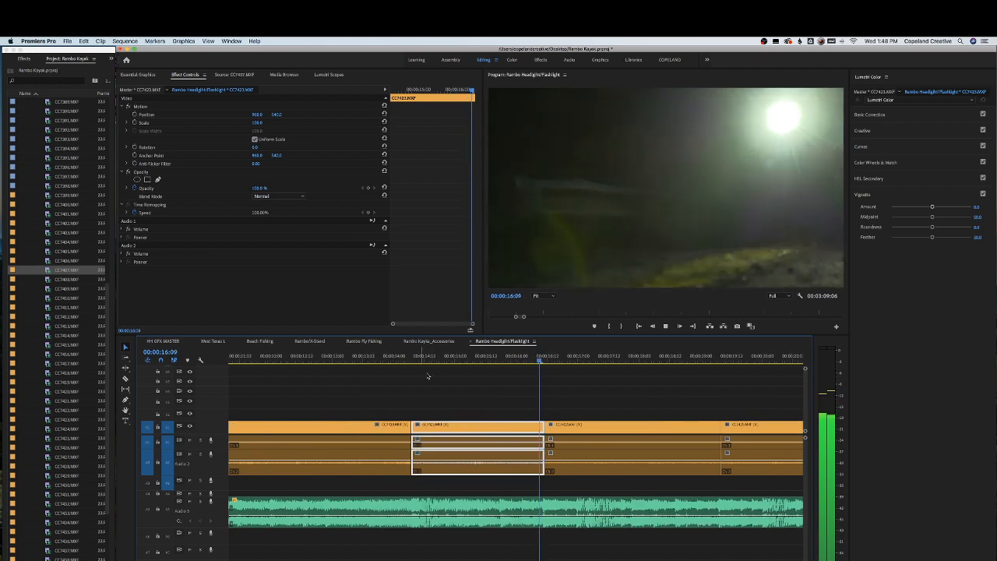
pyautogui.hscroll(2, 517, 391)
pyautogui.hscroll(1, 550, 408)
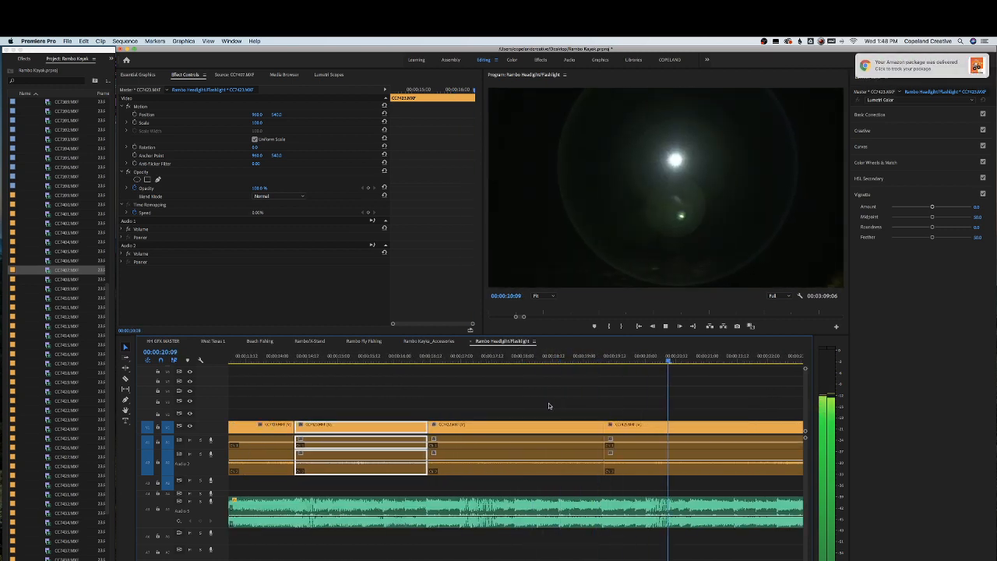
pyautogui.press('-')
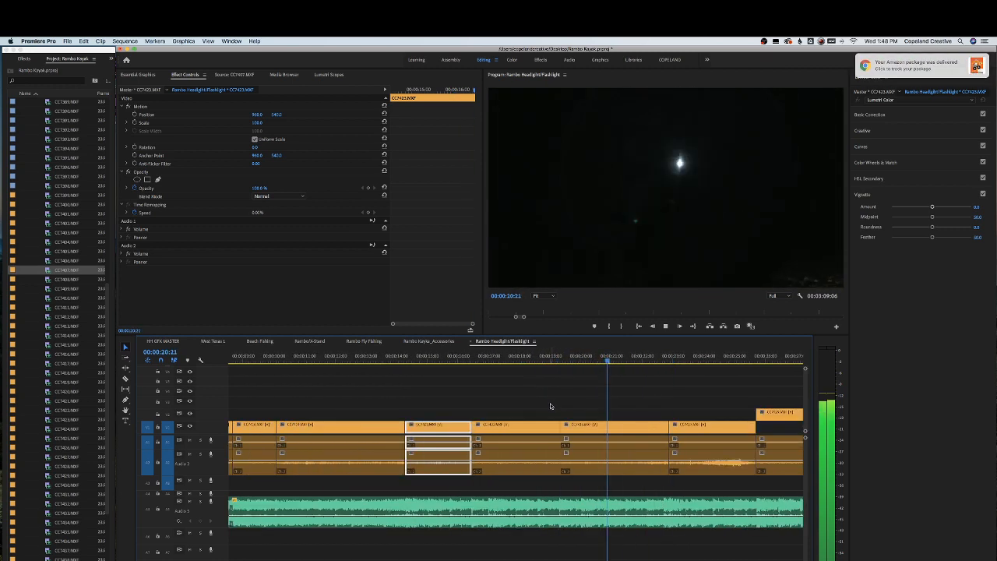
# Select the last clips of the run and shift them left to close the remaining gap
pyautogui.click(613, 424)
pyautogui.click(563, 358)
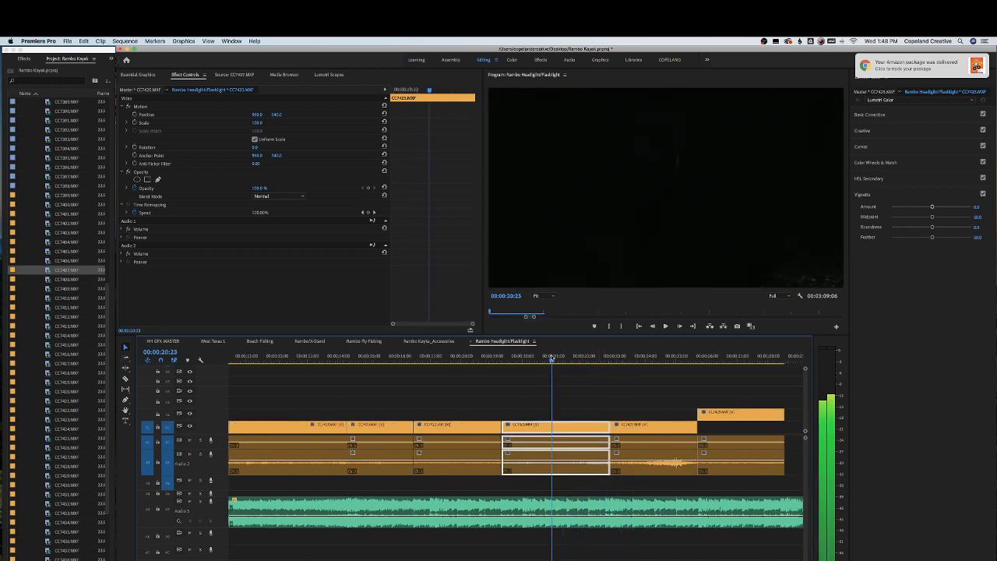
pyautogui.press('space')
pyautogui.press('space')
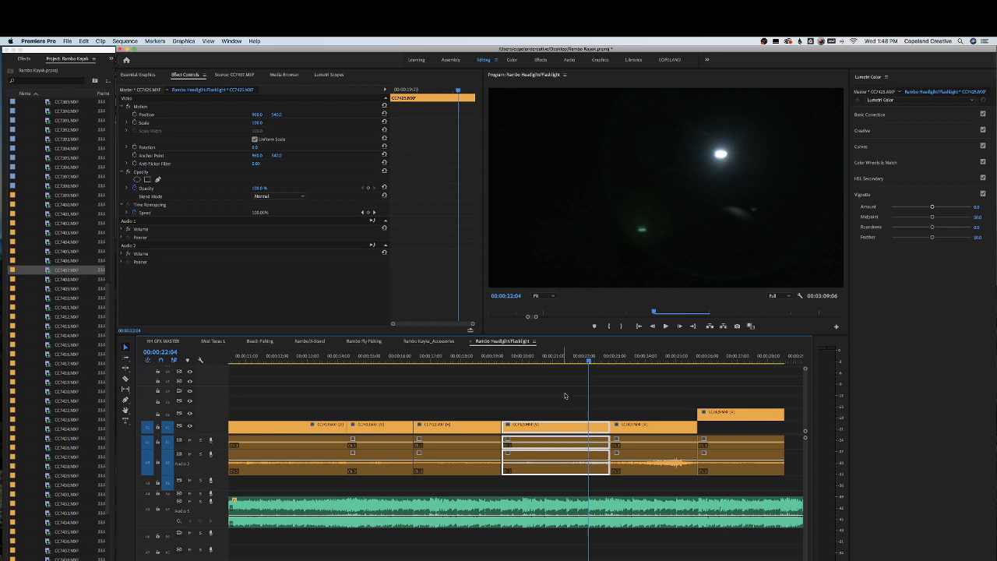
pyautogui.moveTo(637, 394); pyautogui.dragTo(746, 452)
pyautogui.moveTo(684, 429); pyautogui.dragTo(663, 432)
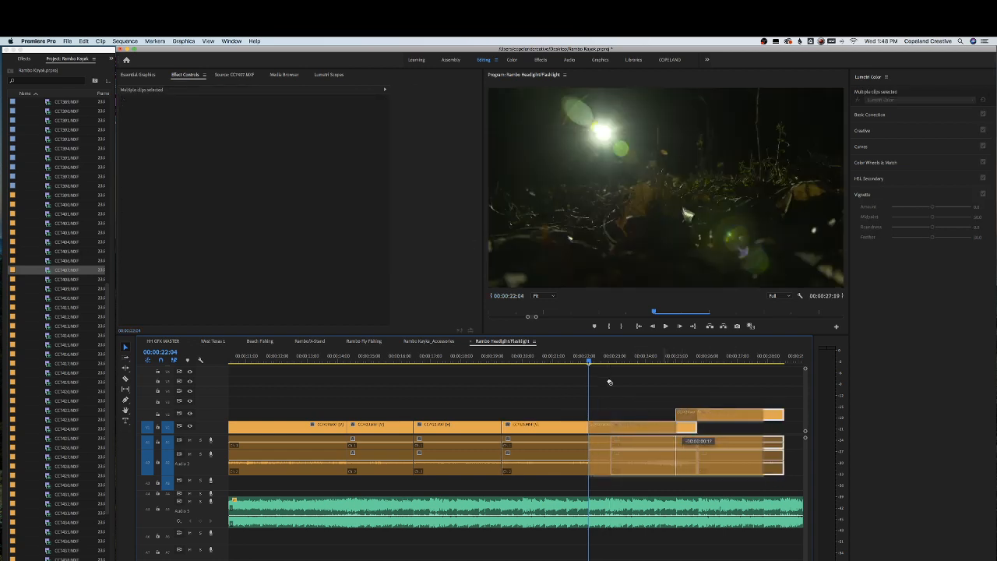
# Play back the edited section while zooming and scrolling along the timeline
pyautogui.click(564, 359)
pyautogui.press('space')
pyautogui.press('-')
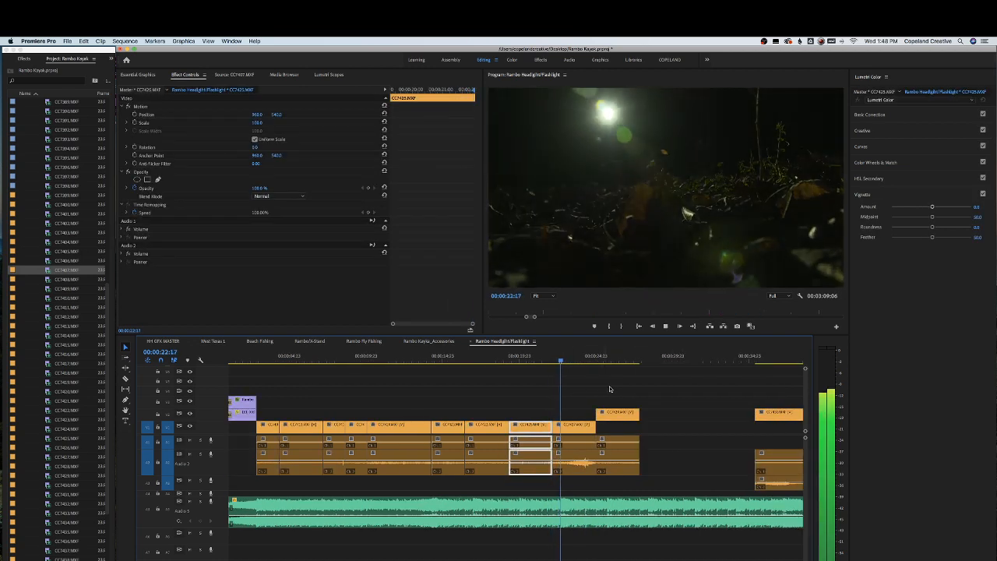
pyautogui.hscroll(2, 601, 402)
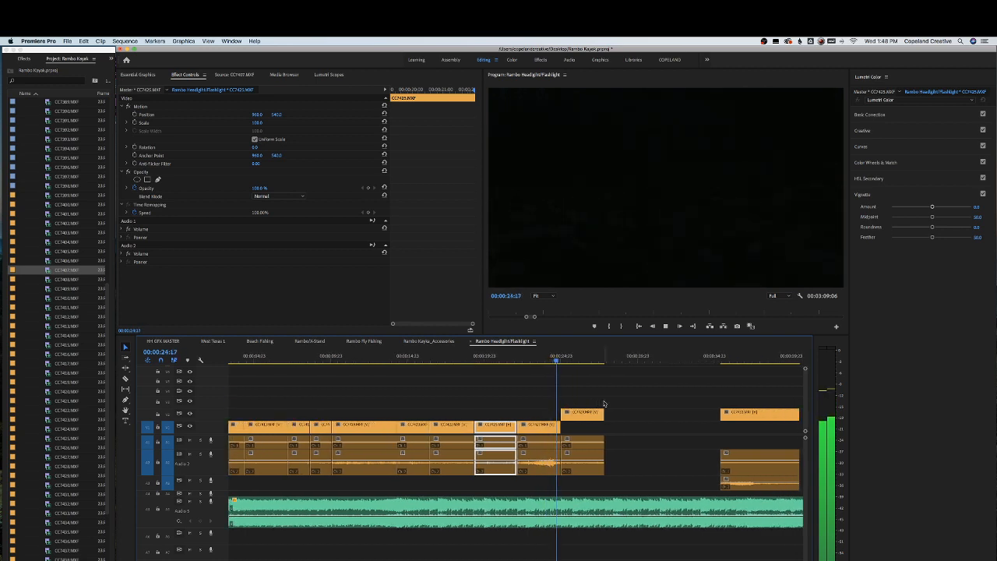
pyautogui.press('space')
pyautogui.click(547, 360)
pyautogui.press('=')
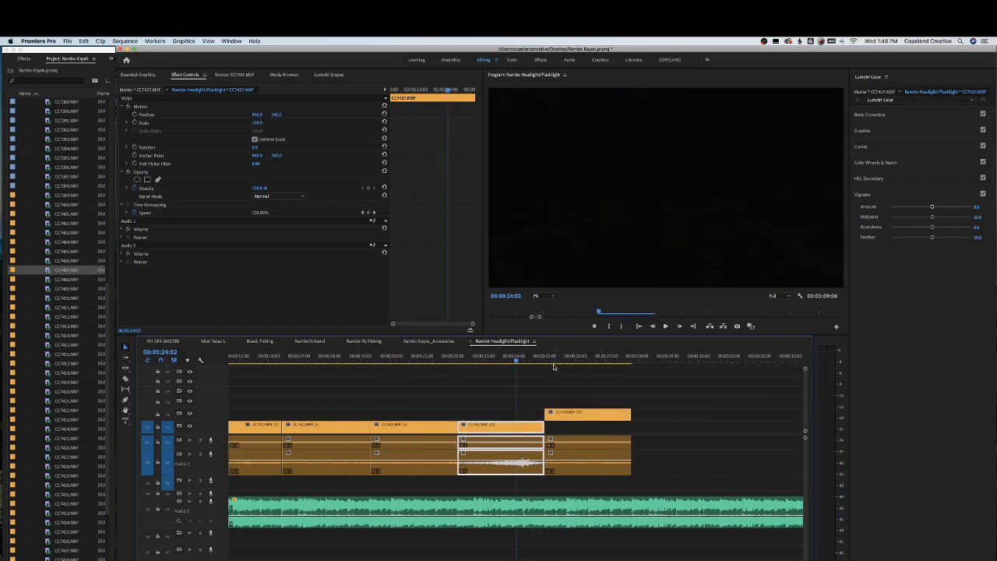
pyautogui.press('=')
# Scrub and play through the clips around the current cut point
pyautogui.moveTo(542, 360); pyautogui.dragTo(484, 359)
pyautogui.press('space')
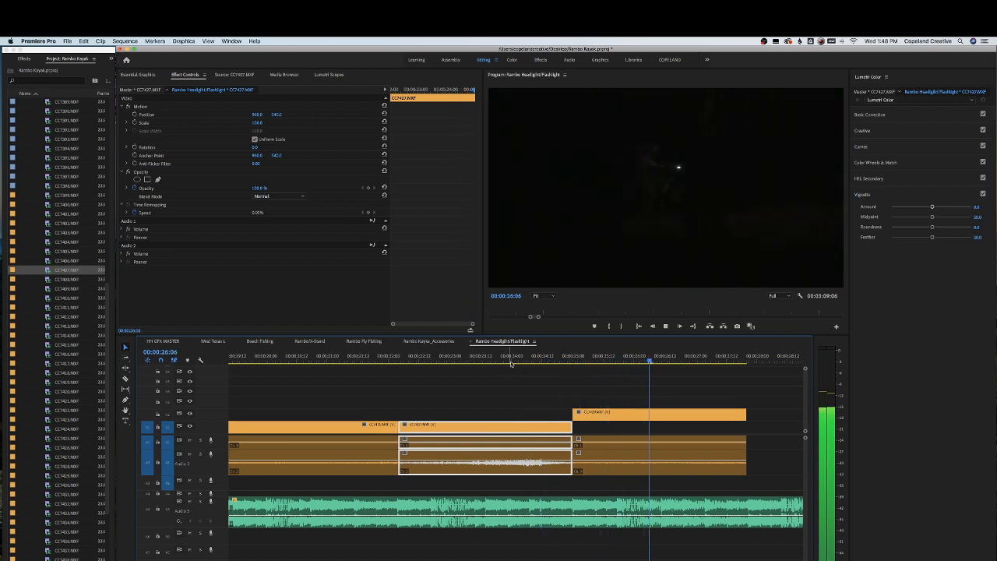
pyautogui.press('space')
pyautogui.click(432, 360)
pyautogui.press('space')
pyautogui.press('space')
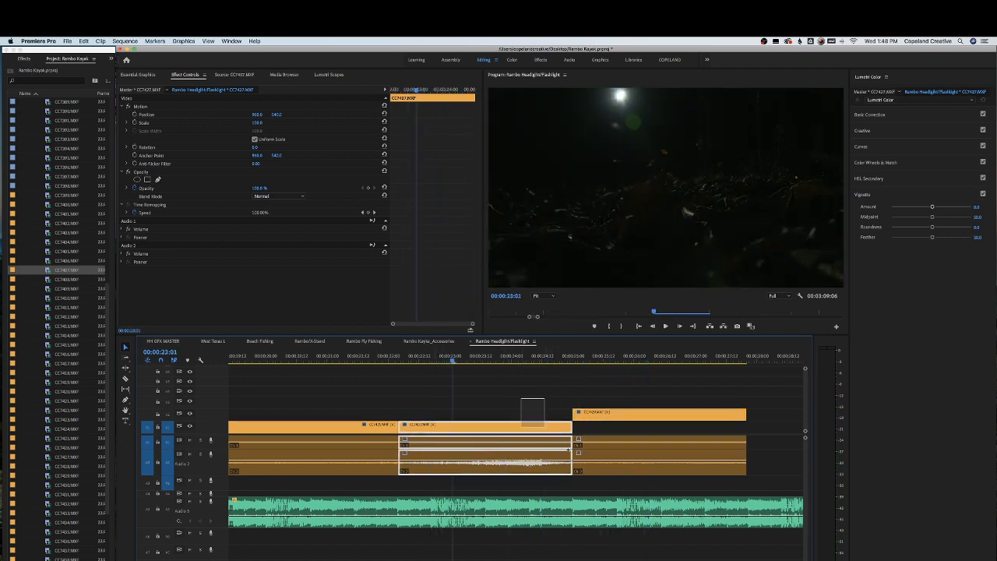
pyautogui.moveTo(569, 449); pyautogui.dragTo(590, 458)
pyautogui.moveTo(545, 429); pyautogui.dragTo(586, 429)
pyautogui.click(568, 400)
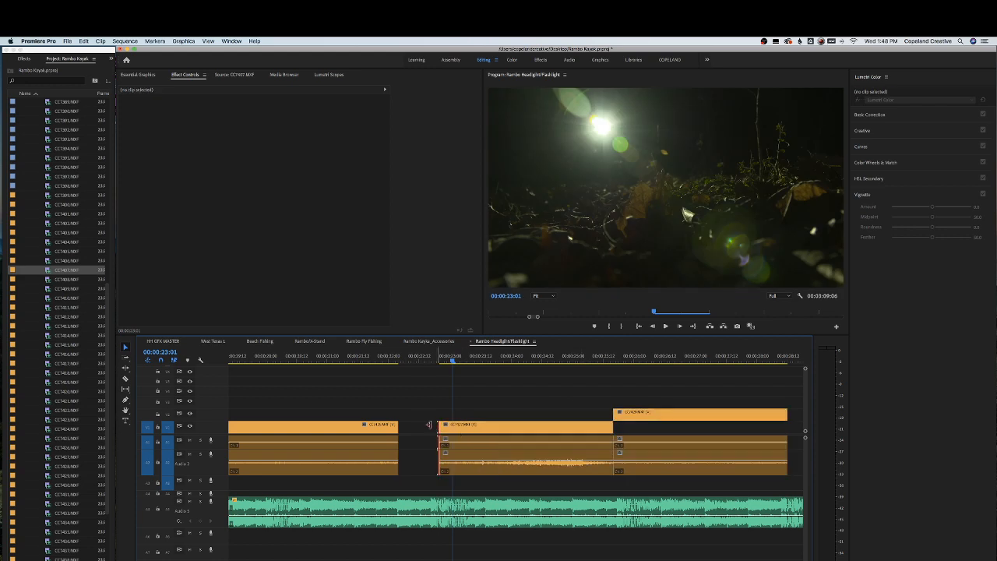
pyautogui.click(429, 424)
pyautogui.press('Delete')
# Move the next clip from the upper video track down onto the main track right after the previous clip
pyautogui.press('space')
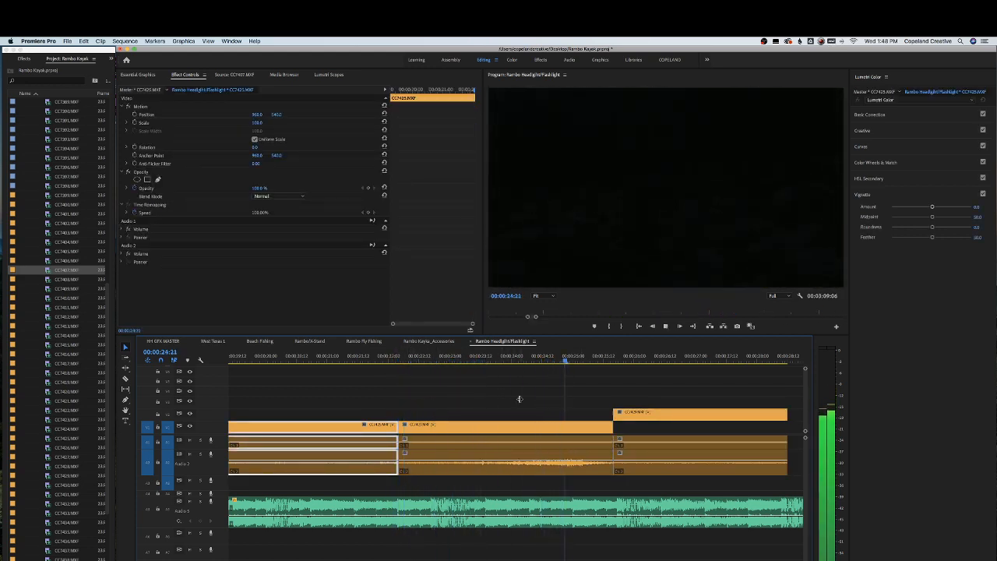
pyautogui.moveTo(668, 415); pyautogui.dragTo(625, 414)
pyautogui.click(613, 358)
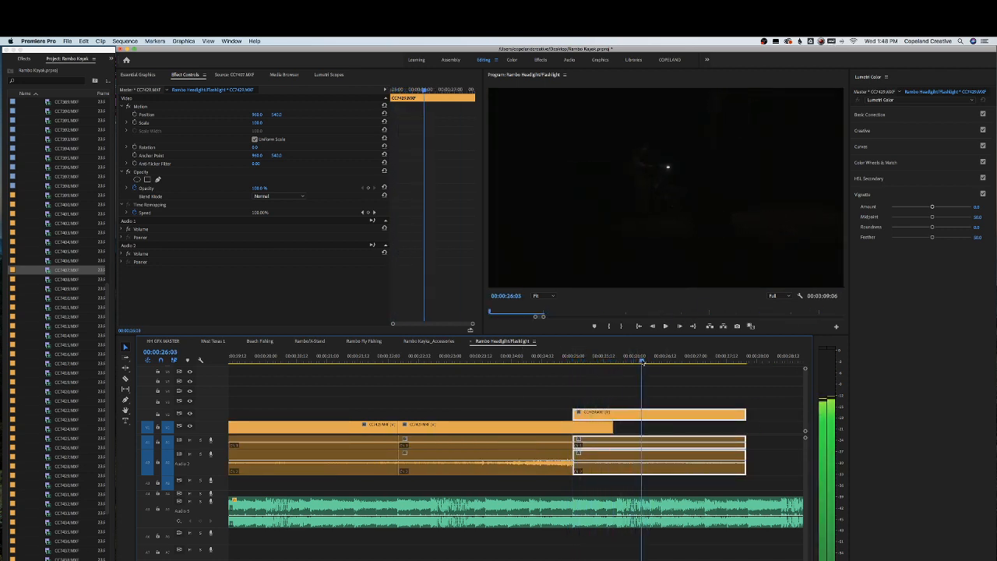
pyautogui.moveTo(635, 362); pyautogui.dragTo(632, 360)
pyautogui.moveTo(577, 413); pyautogui.dragTo(654, 428)
pyautogui.moveTo(654, 427); pyautogui.dragTo(604, 430)
pyautogui.click(532, 360)
pyautogui.press('space')
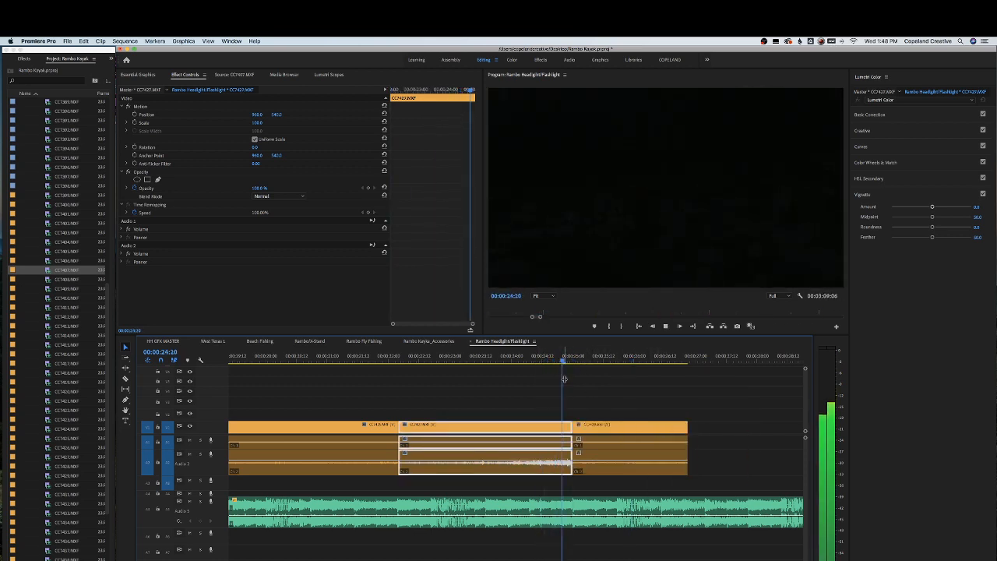
# Extend the end of the last clip on the main track slightly and review it
pyautogui.press('-')
pyautogui.press('-')
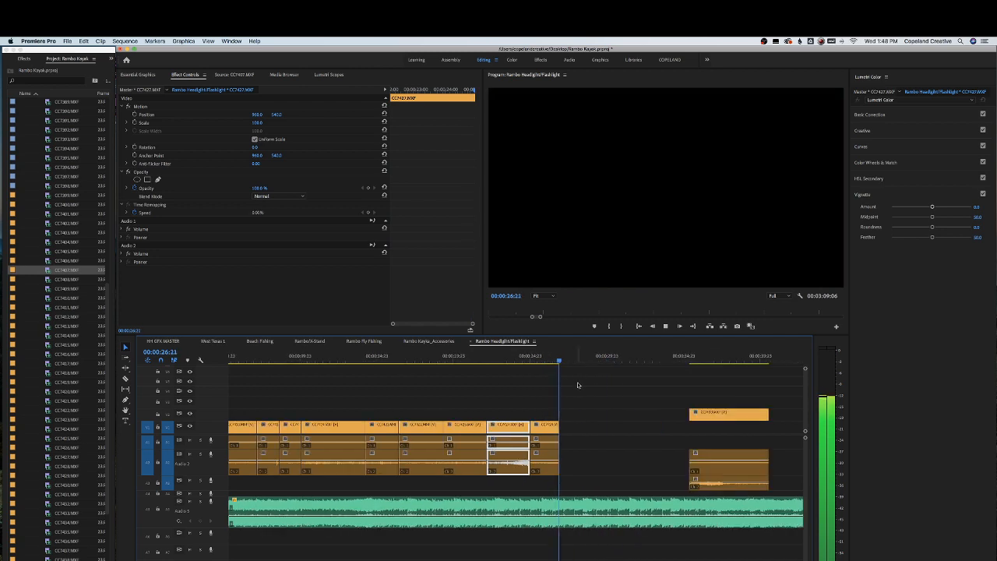
pyautogui.press('space')
pyautogui.moveTo(559, 425); pyautogui.dragTo(574, 428)
pyautogui.click(558, 359)
pyautogui.press('space')
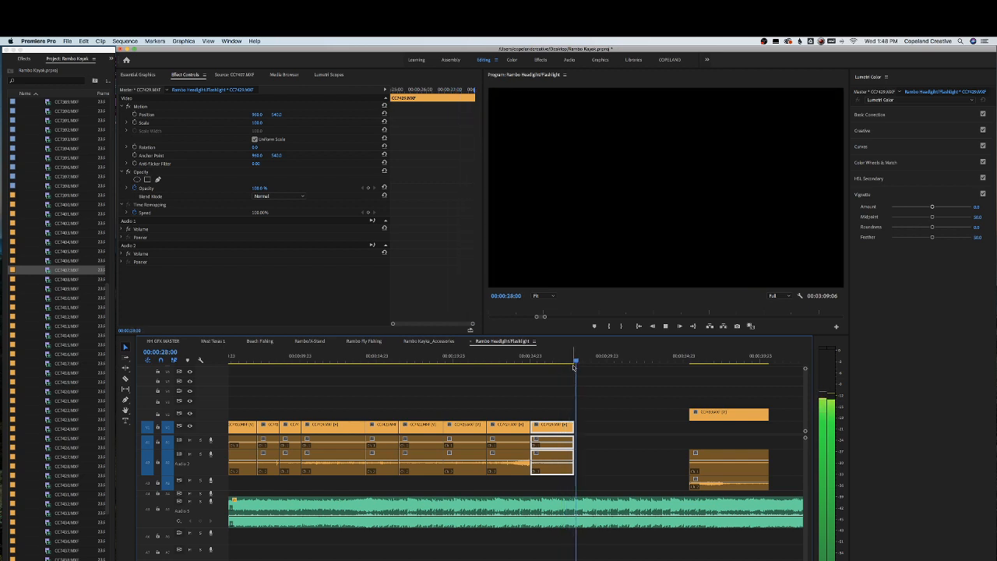
pyautogui.moveTo(695, 358); pyautogui.dragTo(736, 360)
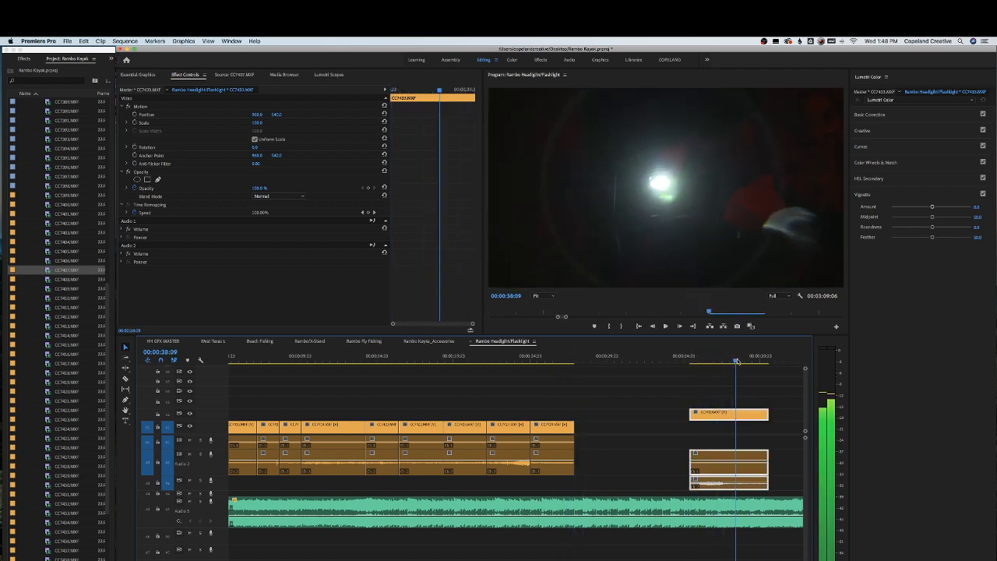
# Move the isolated upper-track clip onto the main track right after the previous clip and save the project
pyautogui.moveTo(725, 412); pyautogui.dragTo(723, 432)
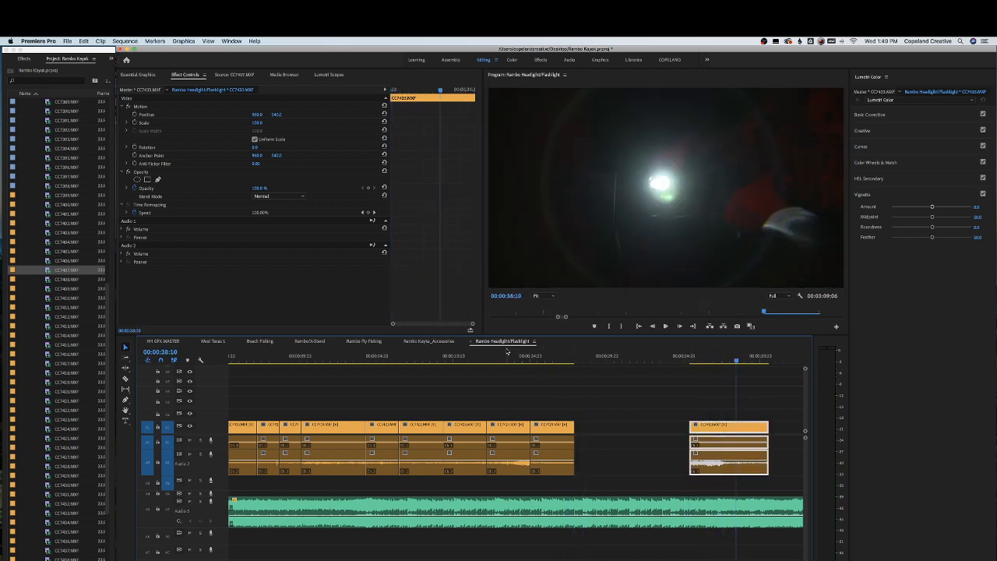
pyautogui.moveTo(522, 358); pyautogui.dragTo(543, 356)
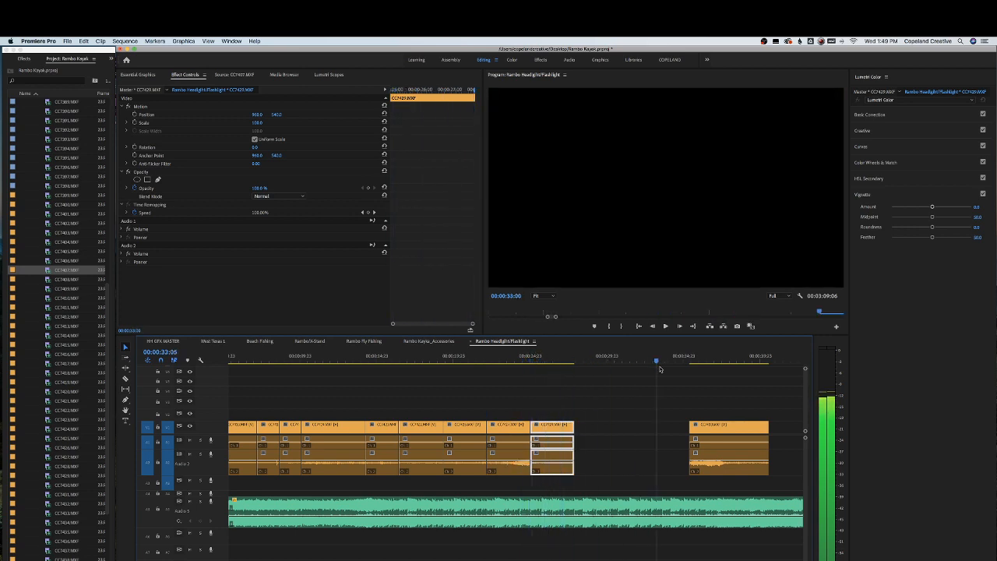
pyautogui.moveTo(726, 430); pyautogui.dragTo(612, 433)
pyautogui.click(555, 360)
pyautogui.press('super+s')
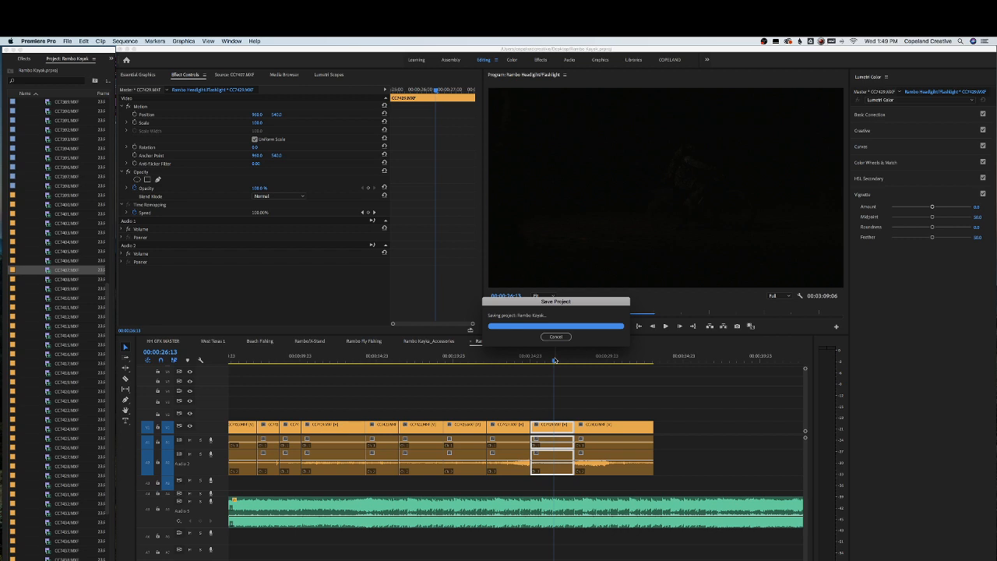
# Select the clips after the next gap and shift them left to close it
pyautogui.press('\\')
pyautogui.moveTo(396, 399); pyautogui.dragTo(495, 475)
pyautogui.moveTo(462, 433); pyautogui.dragTo(423, 433)
pyautogui.moveTo(342, 357); pyautogui.dragTo(325, 358)
pyautogui.press('=')
pyautogui.press('=')
pyautogui.press('=')
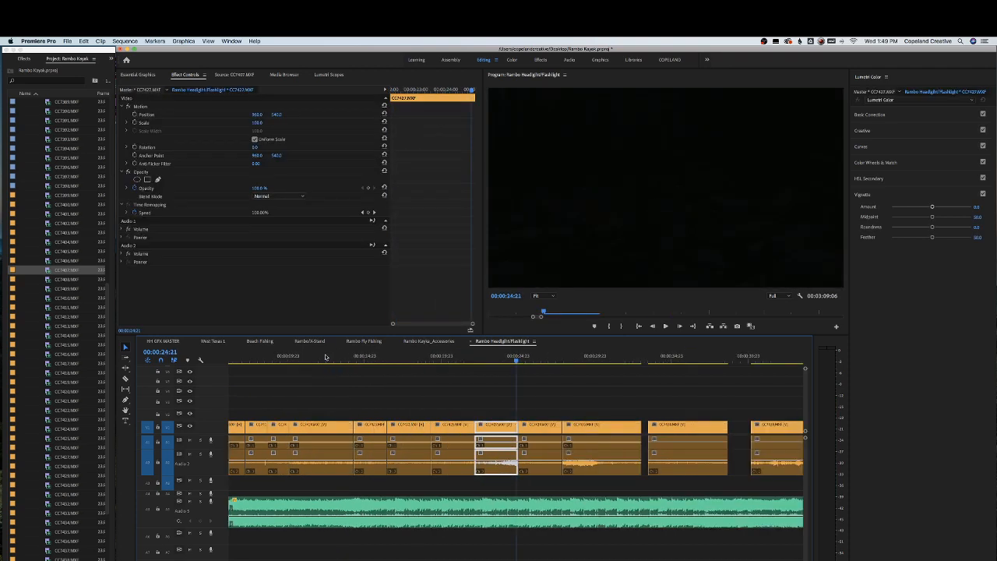
# Play the section and trim the beginning of the CC7433 clip
pyautogui.moveTo(422, 361); pyautogui.dragTo(406, 360)
pyautogui.press('space')
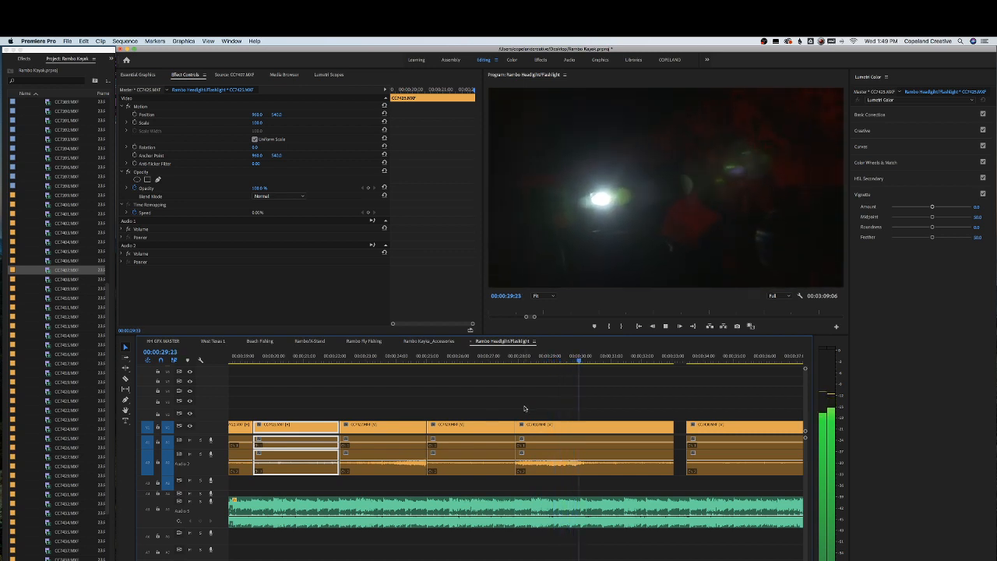
pyautogui.press('space')
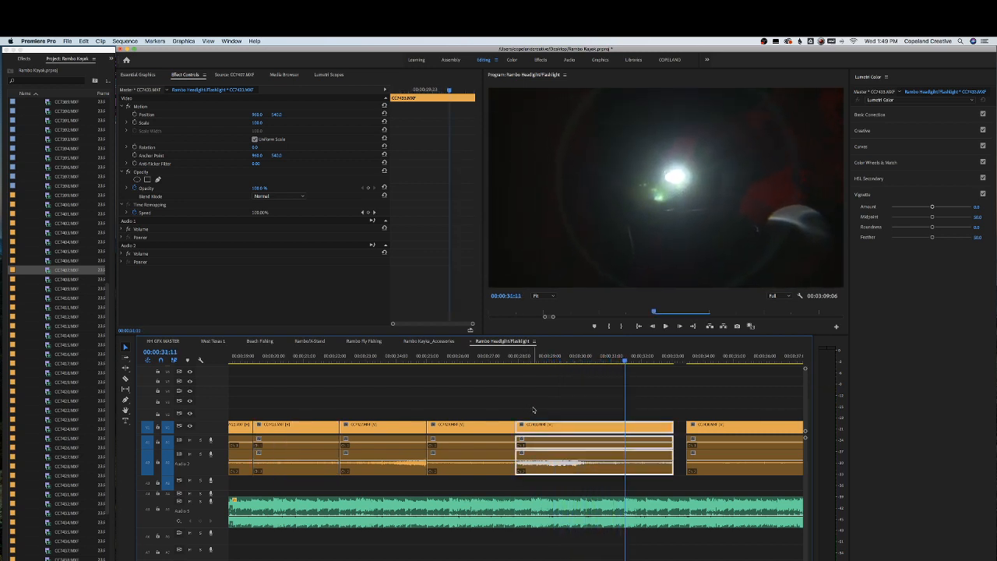
pyautogui.moveTo(558, 358); pyautogui.dragTo(620, 359)
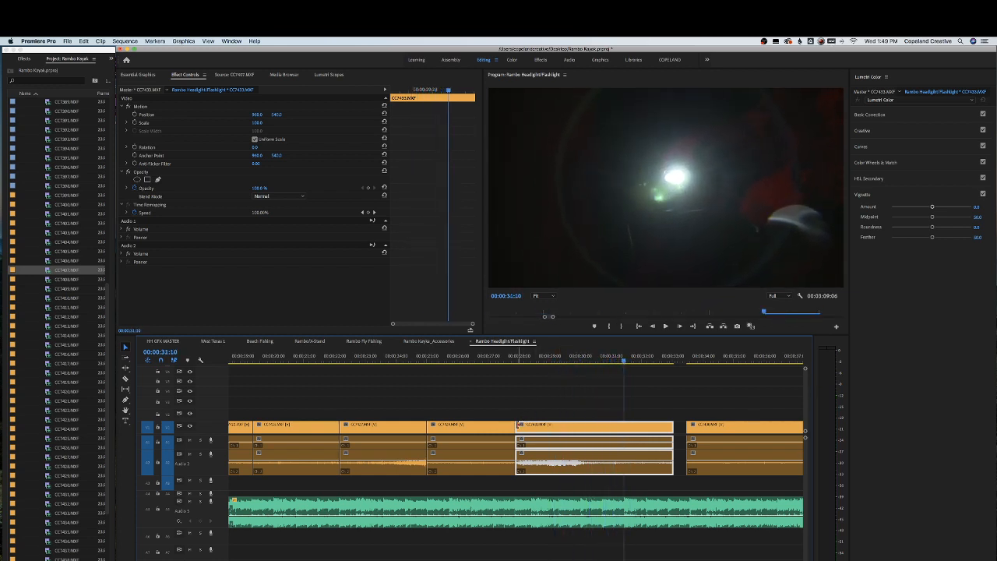
pyautogui.moveTo(518, 426); pyautogui.dragTo(545, 431)
# Review playback around the trimmed CC7433 clip
pyautogui.moveTo(528, 361); pyautogui.dragTo(507, 361)
pyautogui.press('space')
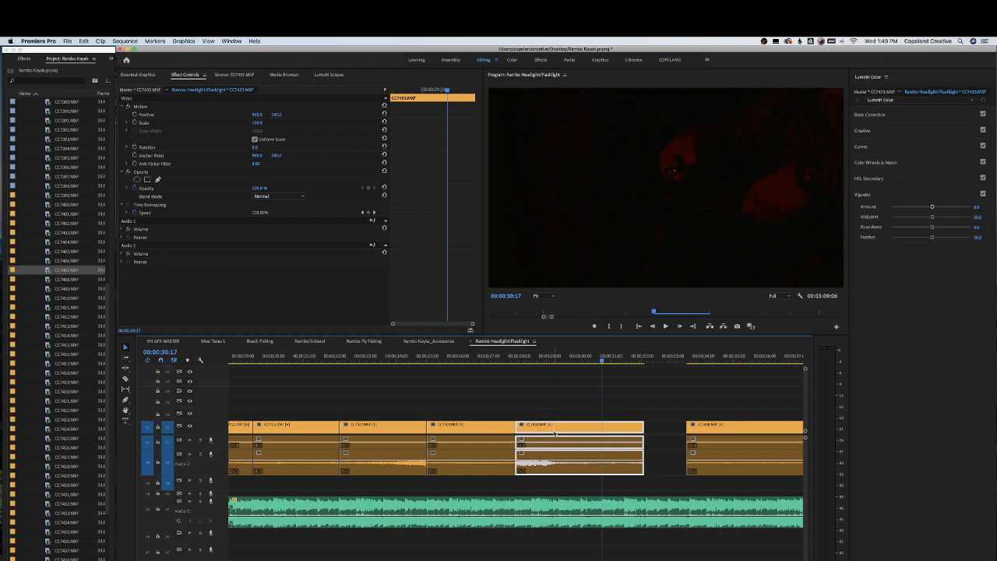
pyautogui.moveTo(554, 433); pyautogui.dragTo(559, 430)
pyautogui.moveTo(591, 359)
pyautogui.mouseDown()
pyautogui.moveTo(605, 360)
pyautogui.moveTo(584, 360)
pyautogui.mouseUp()
pyautogui.press('space')
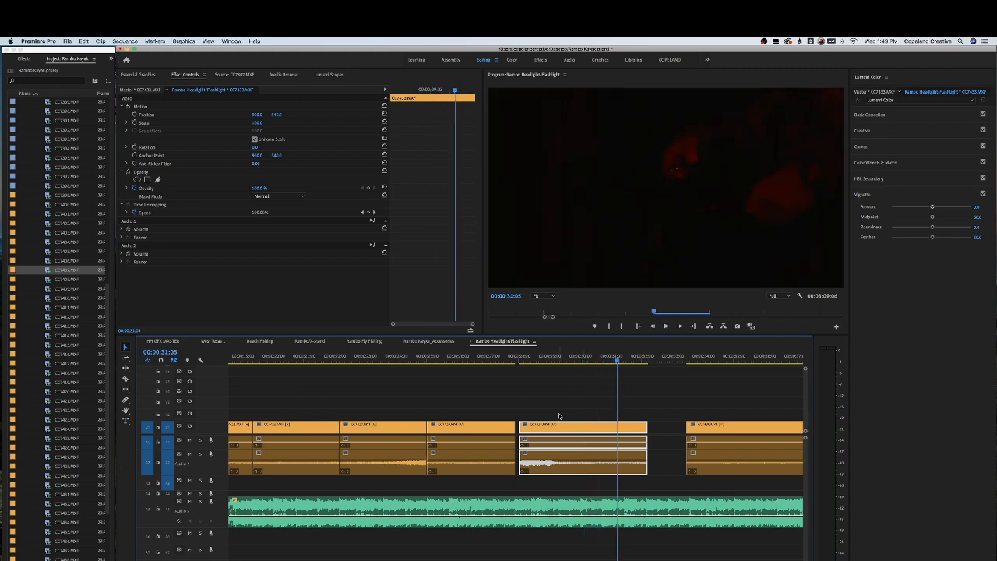
pyautogui.moveTo(520, 423); pyautogui.dragTo(515, 424)
pyautogui.click(507, 360)
pyautogui.press('space')
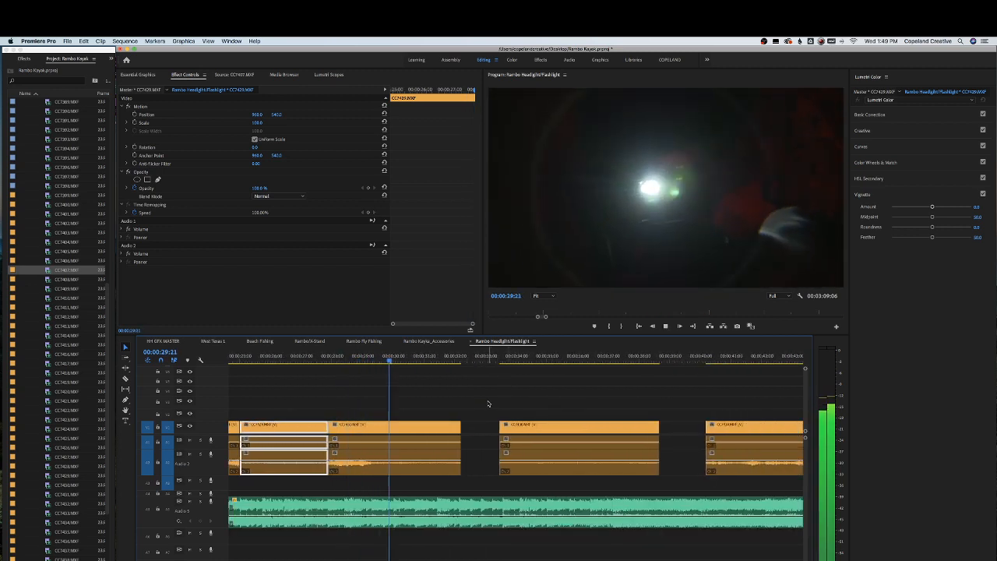
pyautogui.press('space')
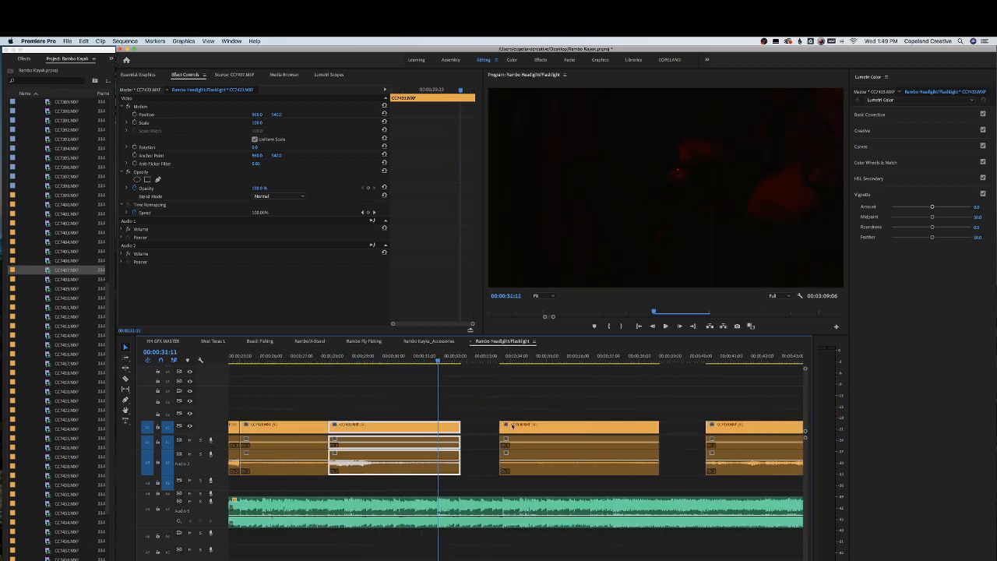
# Move the next clip left against the CC7433 clip and play back the new cut
pyautogui.moveTo(502, 425); pyautogui.dragTo(442, 425)
pyautogui.click(436, 359)
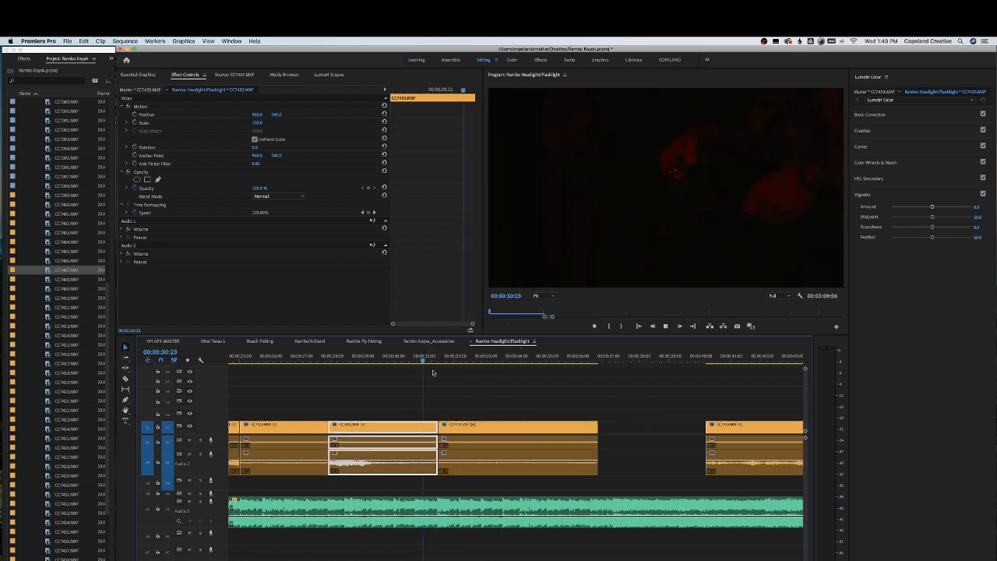
pyautogui.press('space')
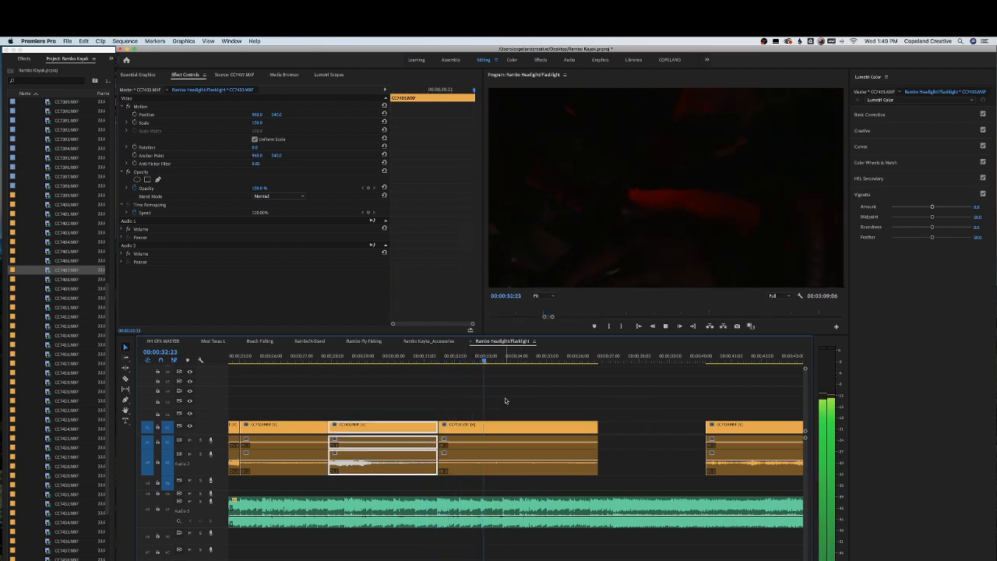
pyautogui.press('space')
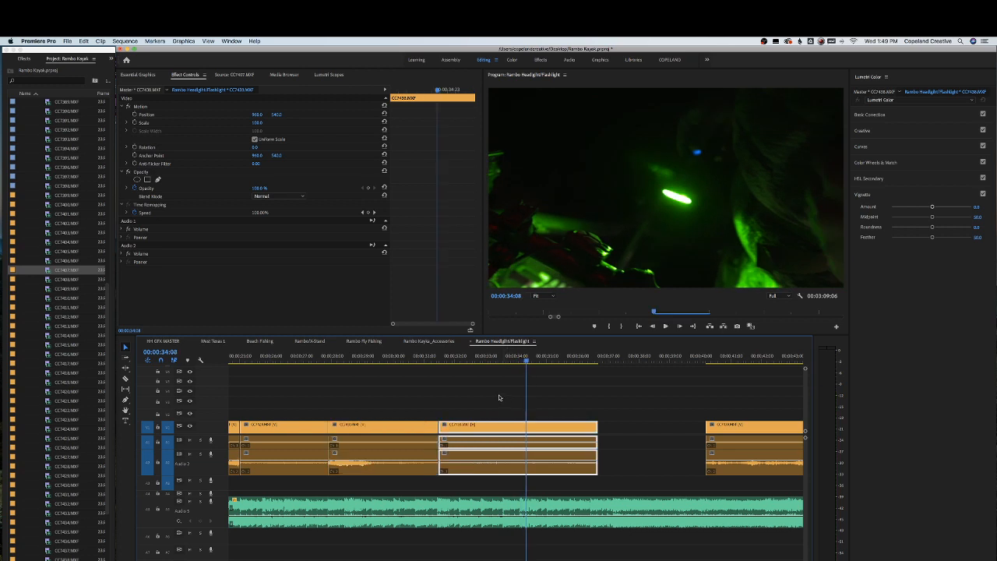
# Trim the beginning of the CC7436 clip and close the gap it leaves
pyautogui.moveTo(467, 359); pyautogui.dragTo(490, 363)
pyautogui.press('space')
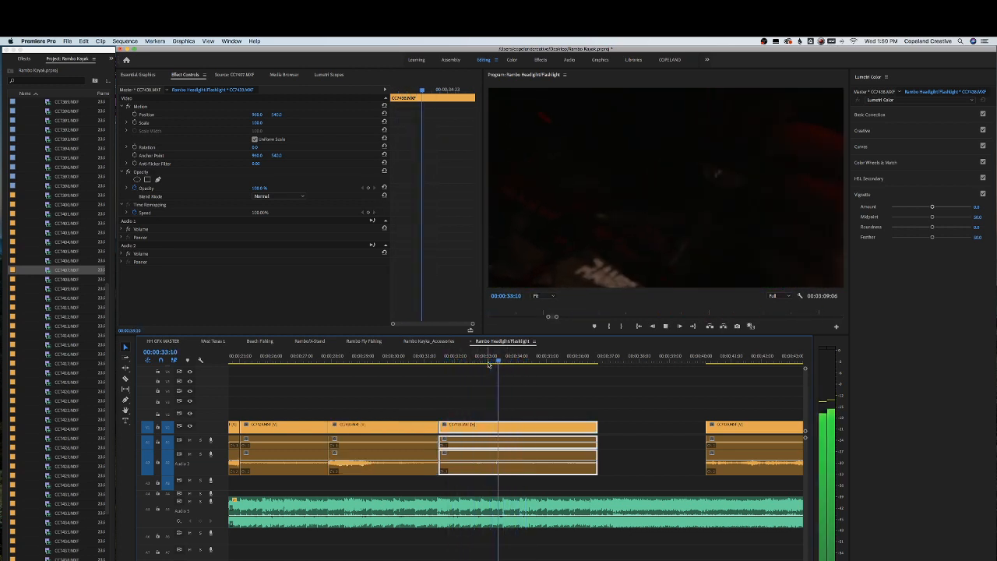
pyautogui.press('space')
pyautogui.click(497, 359)
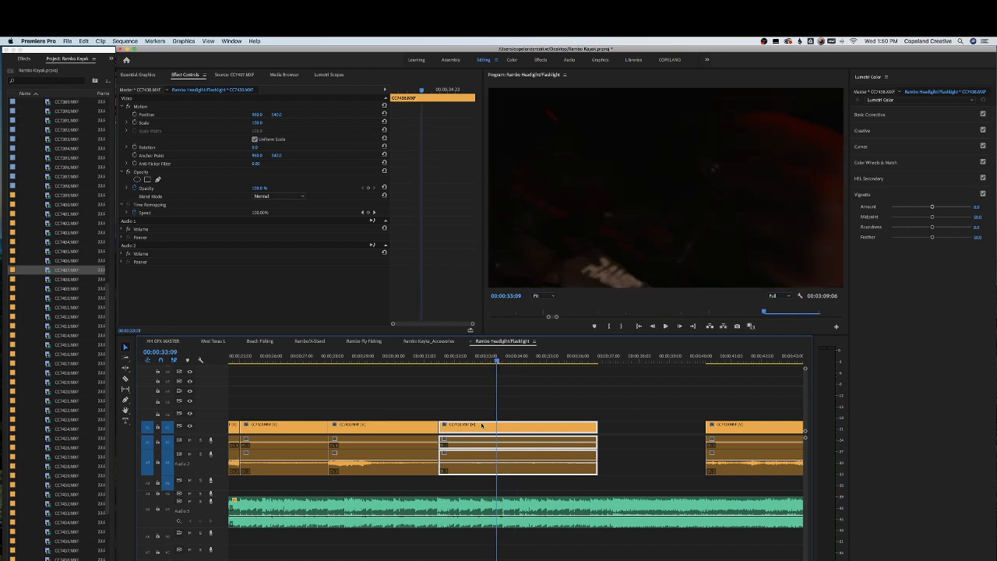
pyautogui.moveTo(443, 427); pyautogui.dragTo(454, 427)
pyautogui.moveTo(471, 429); pyautogui.dragTo(460, 429)
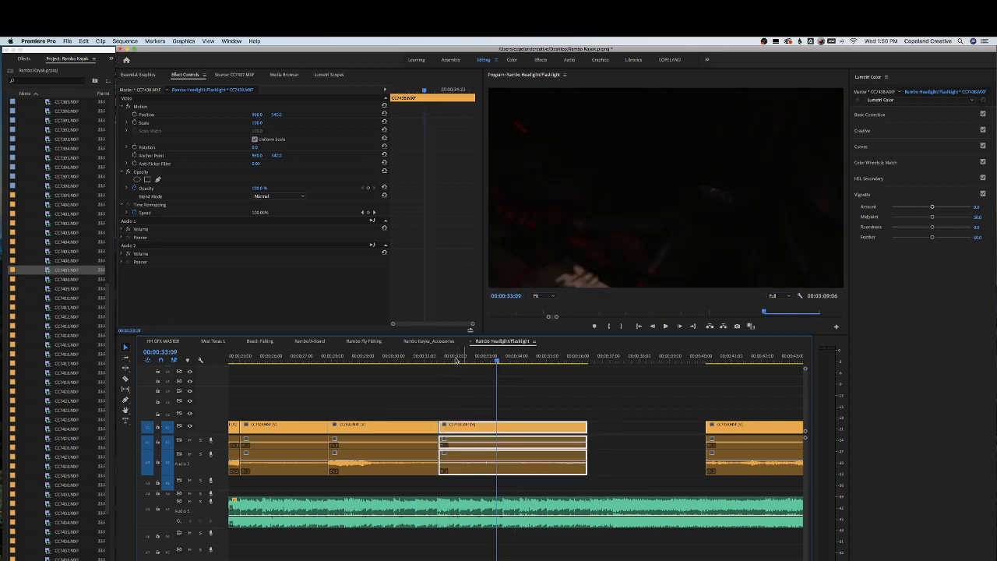
# Play the CC7436 clip and trim its end at the playhead
pyautogui.click(425, 358)
pyautogui.press('space')
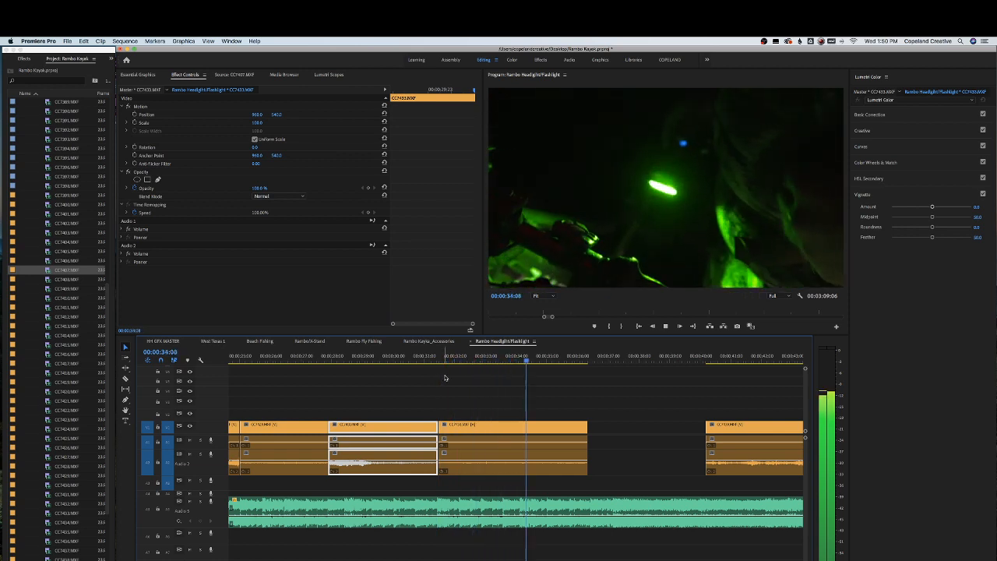
pyautogui.moveTo(543, 358)
pyautogui.mouseDown()
pyautogui.moveTo(530, 360)
pyautogui.moveTo(547, 361)
pyautogui.mouseUp()
pyautogui.moveTo(584, 426); pyautogui.dragTo(547, 426)
# Move the following clip up against the CC7436 clip and delete an unwanted clip after it
pyautogui.press('-')
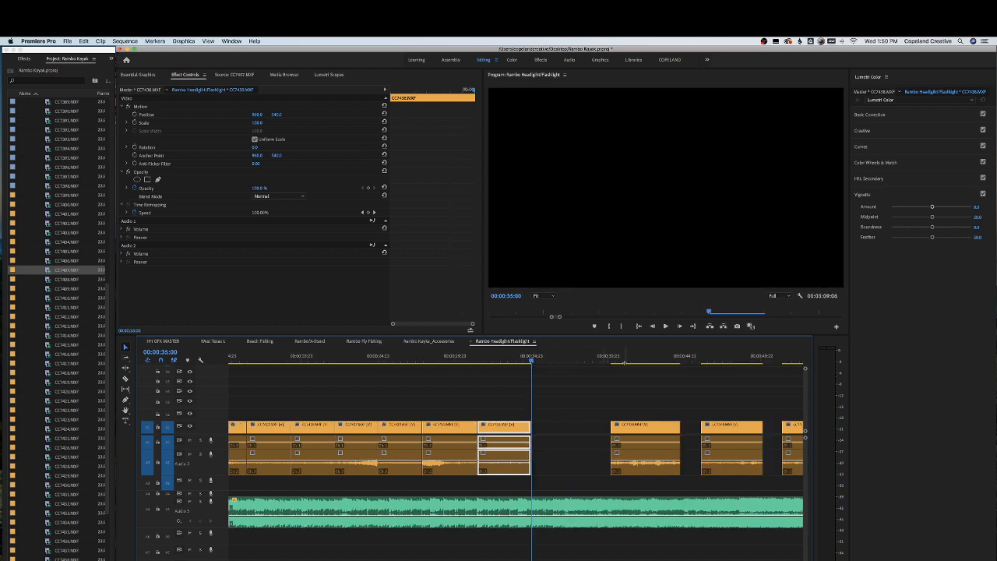
pyautogui.moveTo(624, 362); pyautogui.dragTo(726, 356)
pyautogui.moveTo(612, 431); pyautogui.dragTo(555, 430)
pyautogui.click(646, 426)
pyautogui.press('Delete')
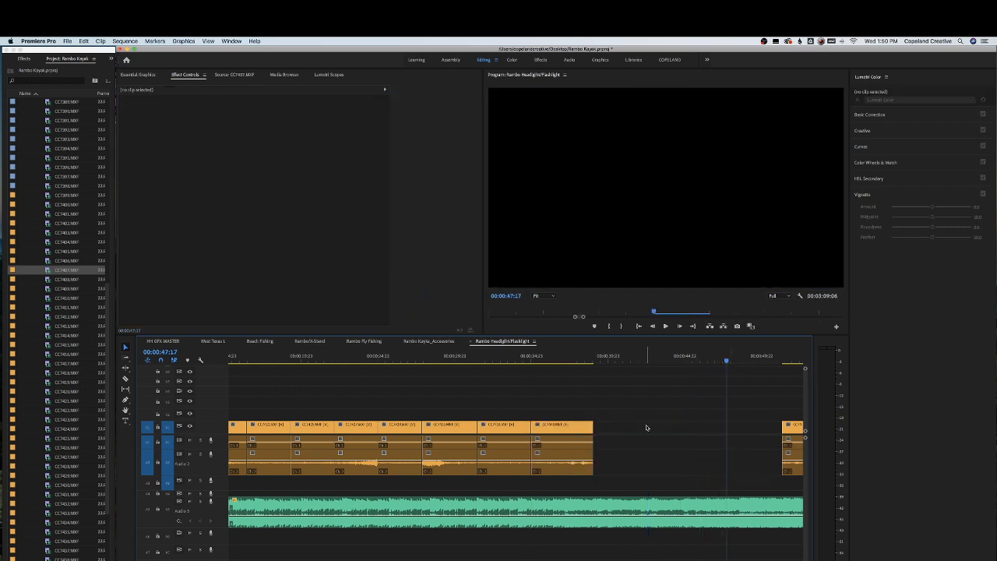
# Select the later group of clips, shift them left toward the edited section, and save the project
pyautogui.press('-')
pyautogui.moveTo(626, 359); pyautogui.dragTo(647, 359)
pyautogui.moveTo(604, 397); pyautogui.dragTo(533, 430)
pyautogui.press('=')
pyautogui.press('-')
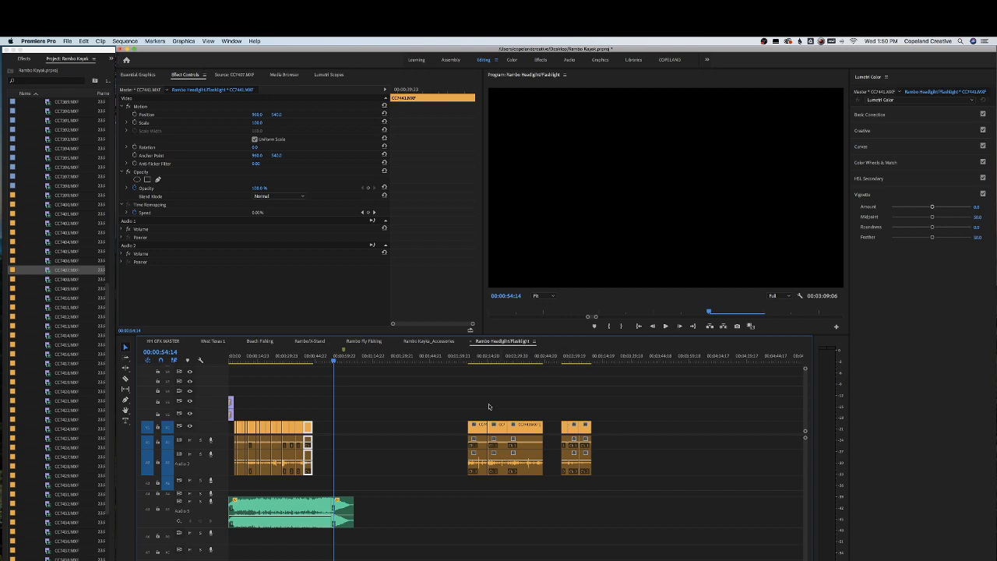
pyautogui.moveTo(455, 403); pyautogui.dragTo(623, 460)
pyautogui.moveTo(474, 437); pyautogui.dragTo(330, 437)
pyautogui.press('super+s')
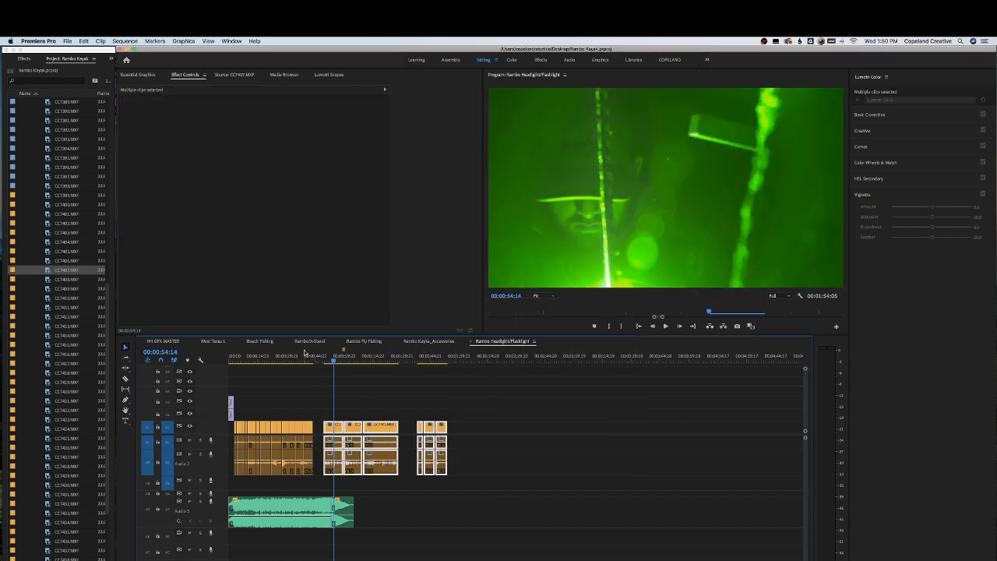
# Review playback, then move the next clip left to close the gap after the CC7441 clip
pyautogui.click(307, 355)
pyautogui.press('=')
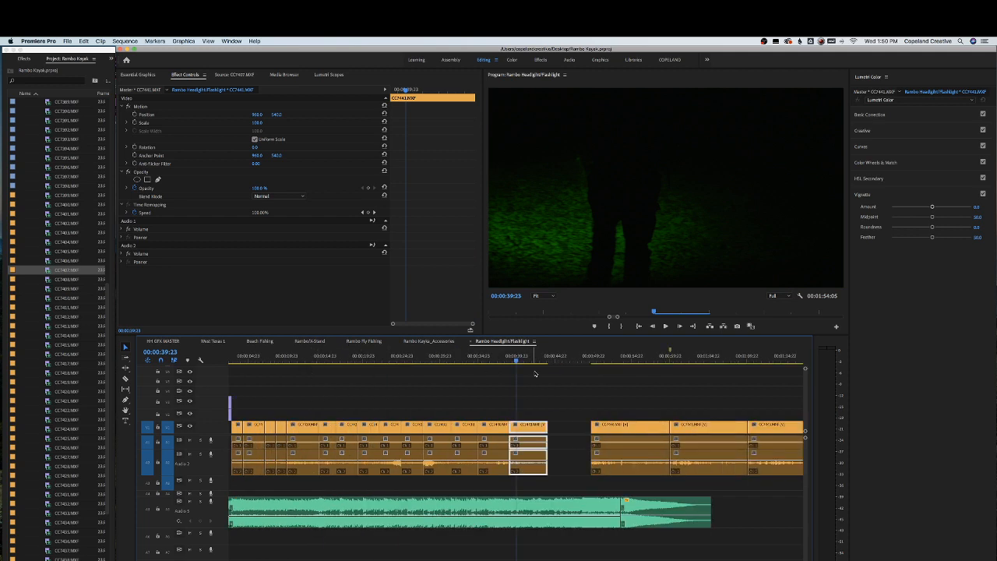
pyautogui.press('space')
pyautogui.press('=')
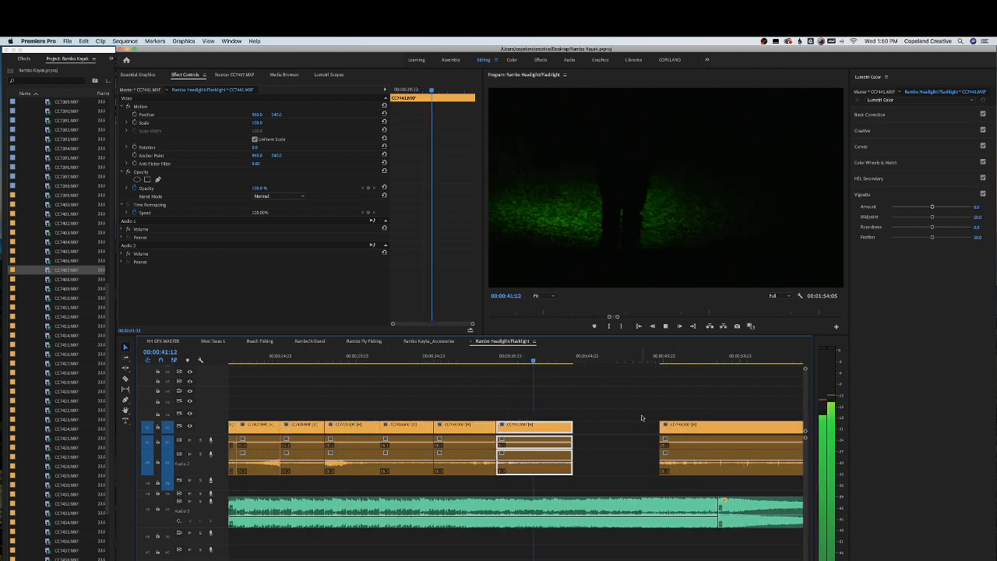
pyautogui.press('space')
pyautogui.moveTo(649, 412); pyautogui.dragTo(720, 465)
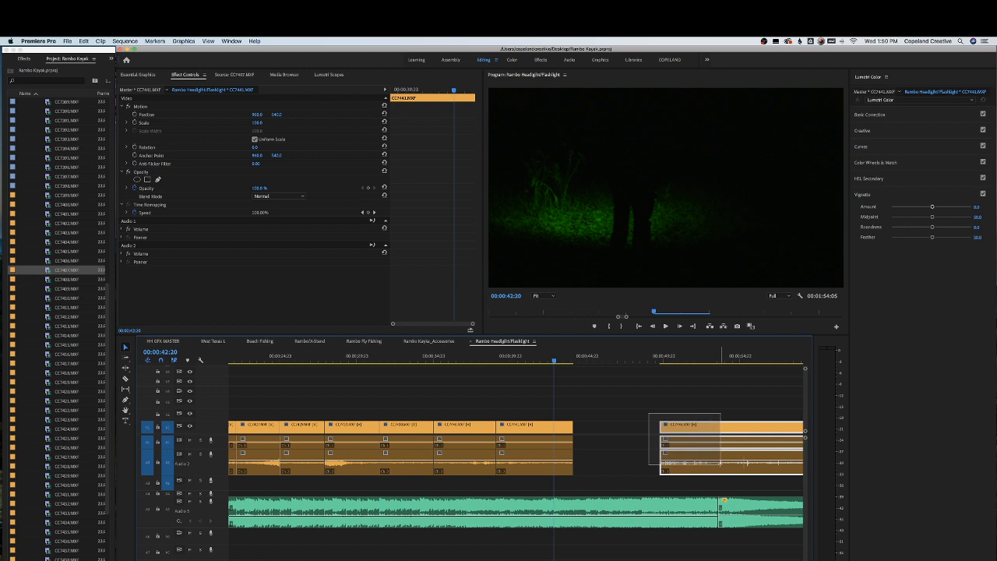
pyautogui.moveTo(705, 427); pyautogui.dragTo(595, 427)
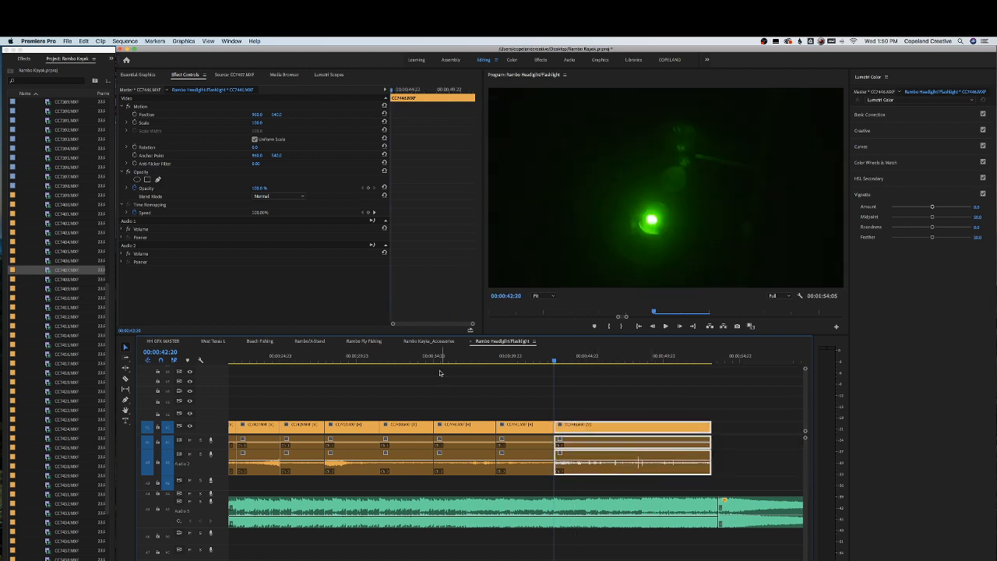
# Play through the CC7440 and CC7441 clips and tighten the cuts between them
pyautogui.click(411, 359)
pyautogui.press('space')
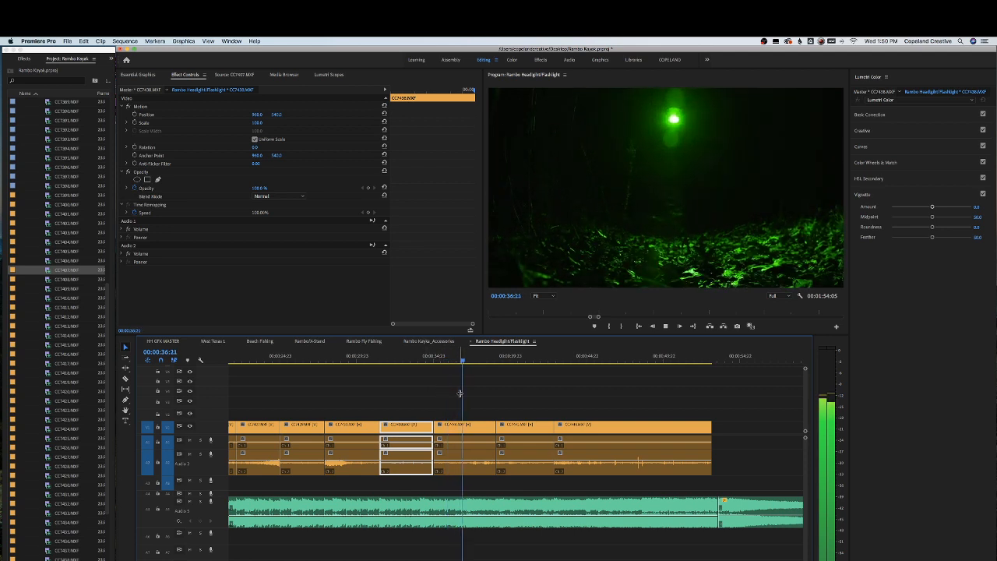
pyautogui.press('space')
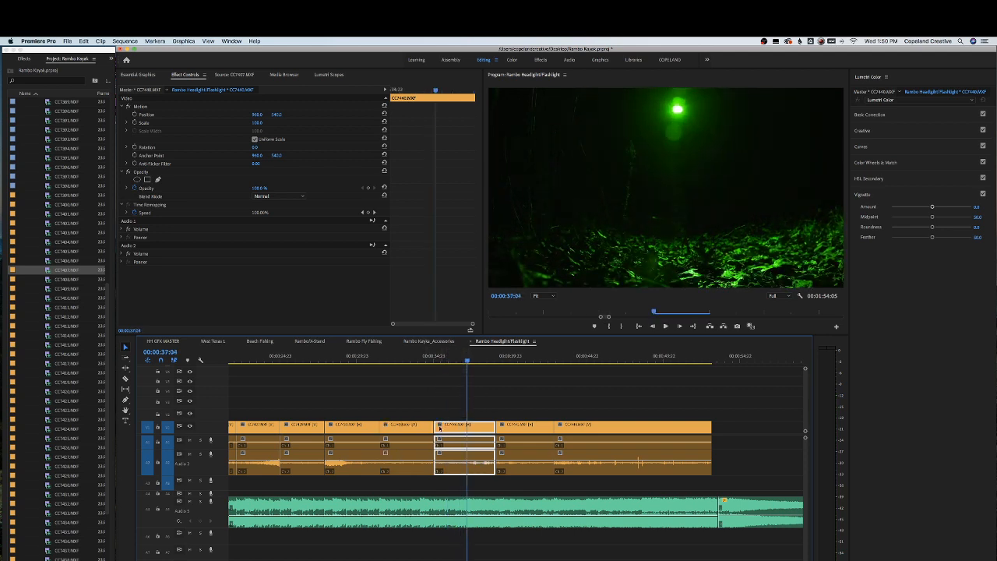
pyautogui.moveTo(438, 424); pyautogui.dragTo(433, 400)
pyautogui.press('space')
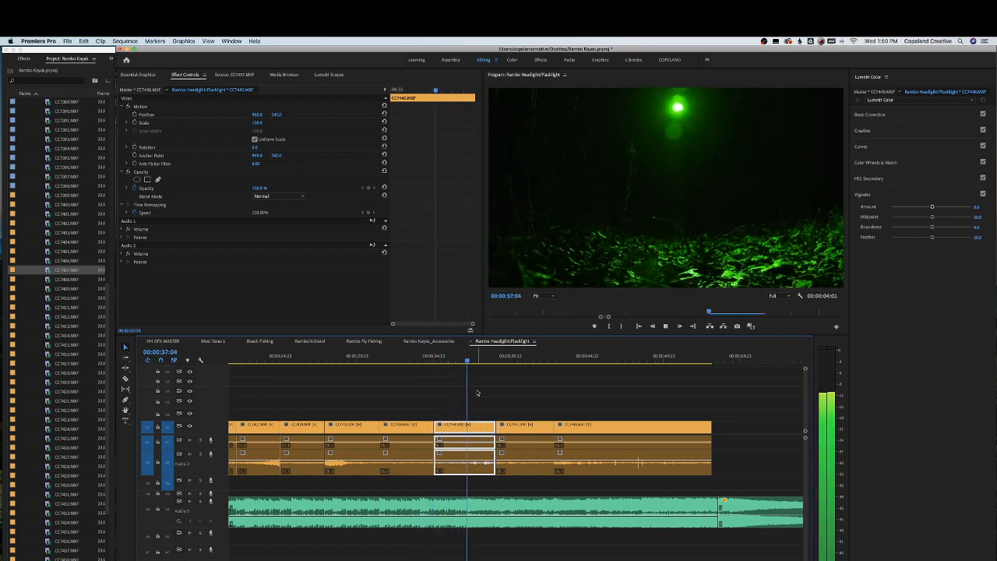
pyautogui.moveTo(463, 362); pyautogui.dragTo(451, 363)
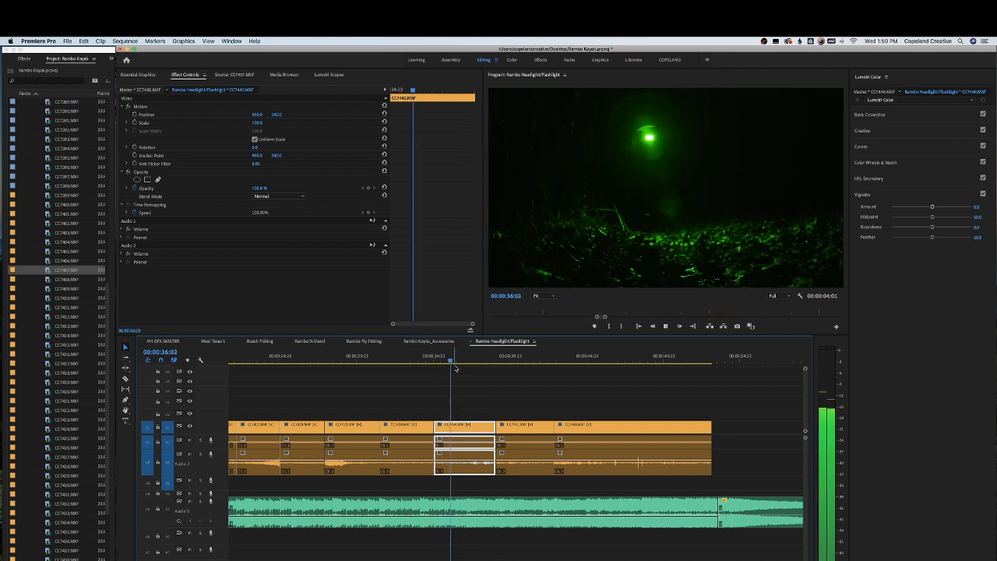
pyautogui.press('space')
pyautogui.moveTo(514, 398); pyautogui.dragTo(575, 434)
pyautogui.click(421, 362)
pyautogui.press('space')
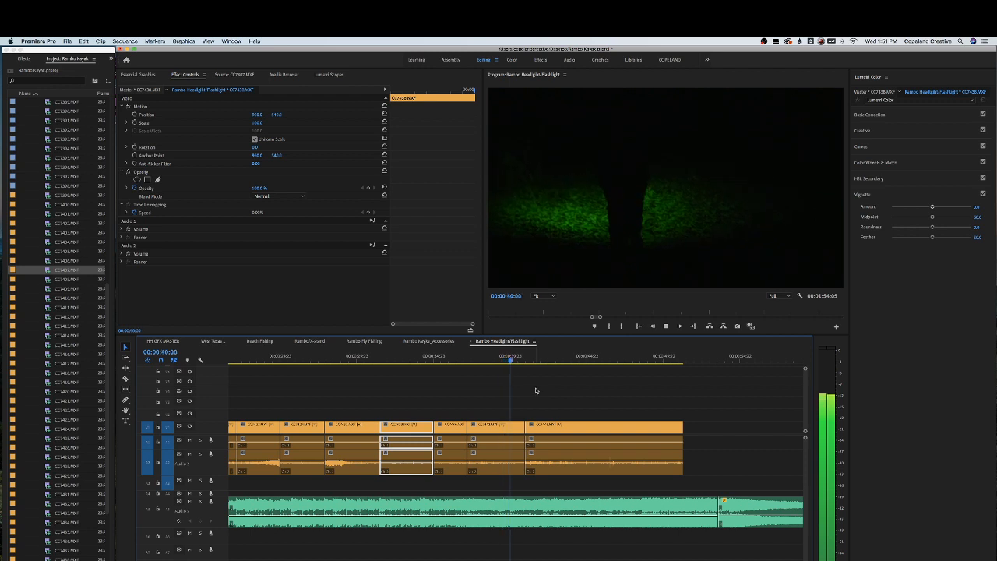
# Trim the end of the CC7441 clip and play back the cut
pyautogui.moveTo(570, 429); pyautogui.dragTo(551, 429)
pyautogui.click(503, 362)
pyautogui.press('space')
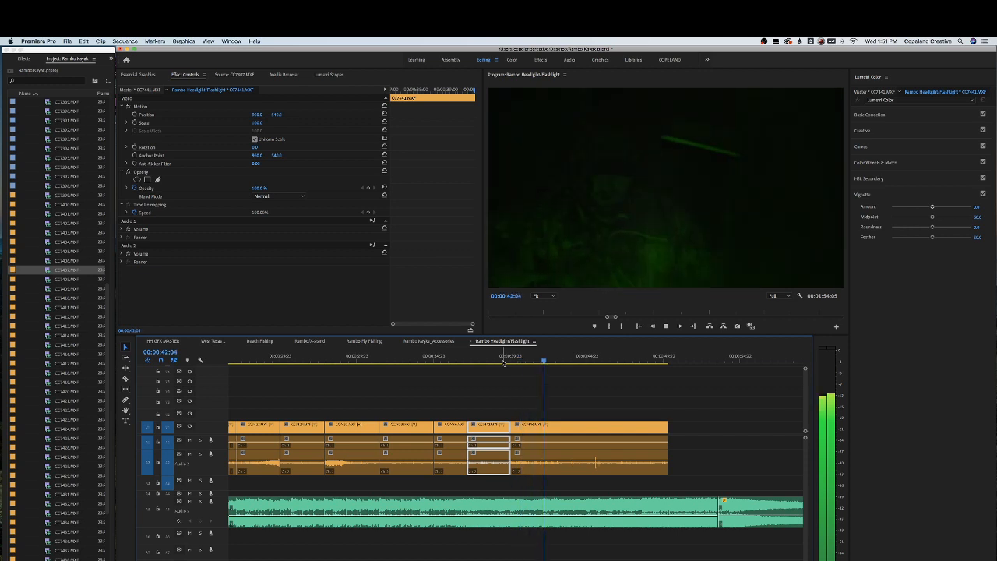
# Trim the beginning and the end of the CC7446 clip
pyautogui.press('space')
pyautogui.click(519, 426)
pyautogui.moveTo(515, 425); pyautogui.dragTo(535, 430)
pyautogui.click(500, 359)
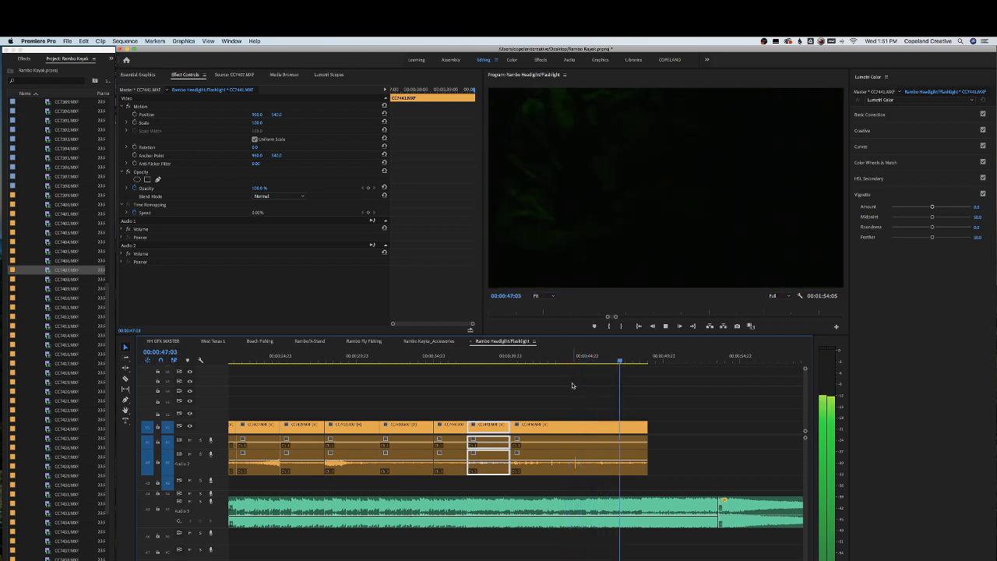
pyautogui.click(619, 426)
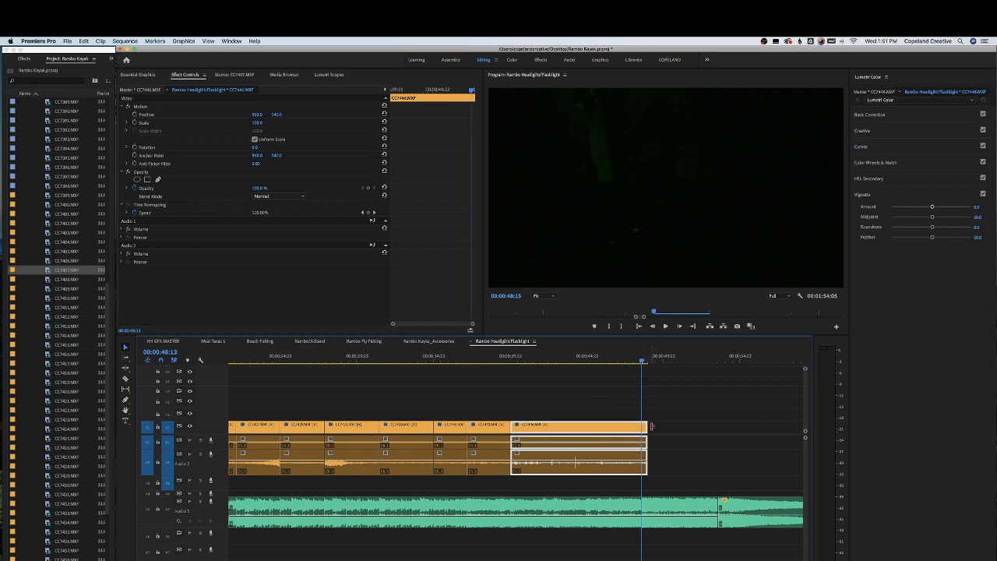
pyautogui.moveTo(648, 426); pyautogui.dragTo(644, 426)
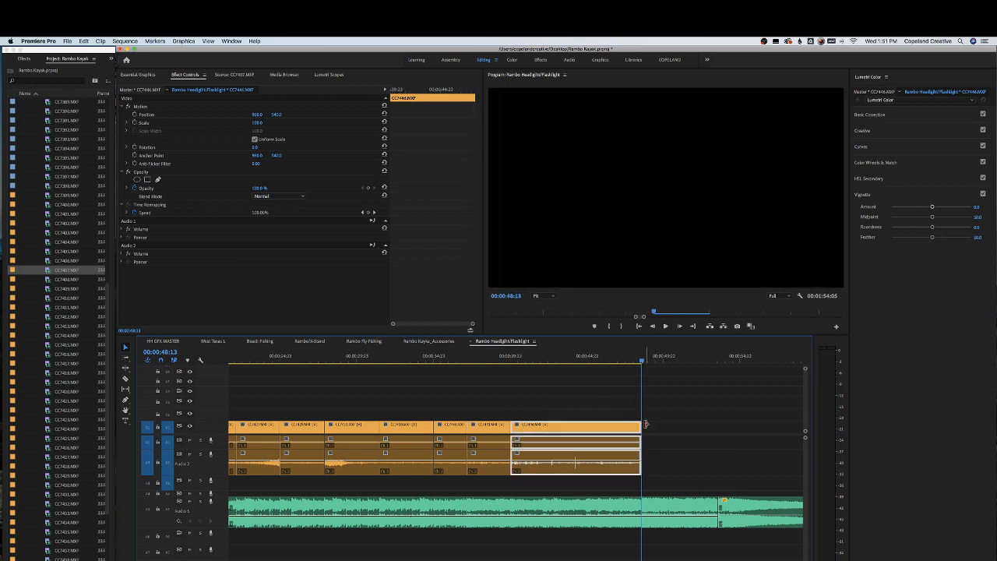
# Select and delete the clips sitting right after the edited section
pyautogui.press('-')
pyautogui.moveTo(664, 367); pyautogui.dragTo(700, 368)
pyautogui.press('-')
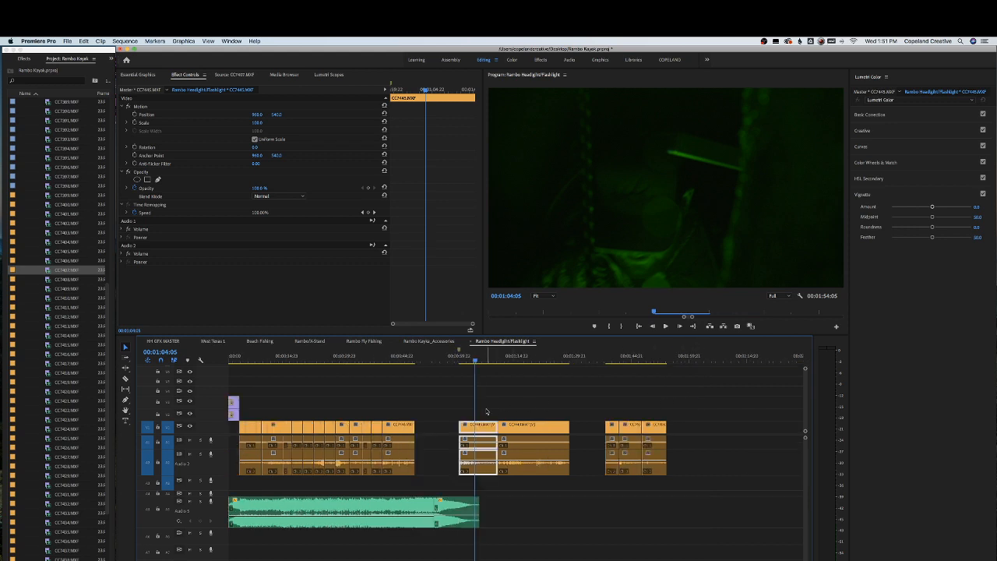
pyautogui.moveTo(486, 411); pyautogui.dragTo(539, 436)
pyautogui.press('Delete')
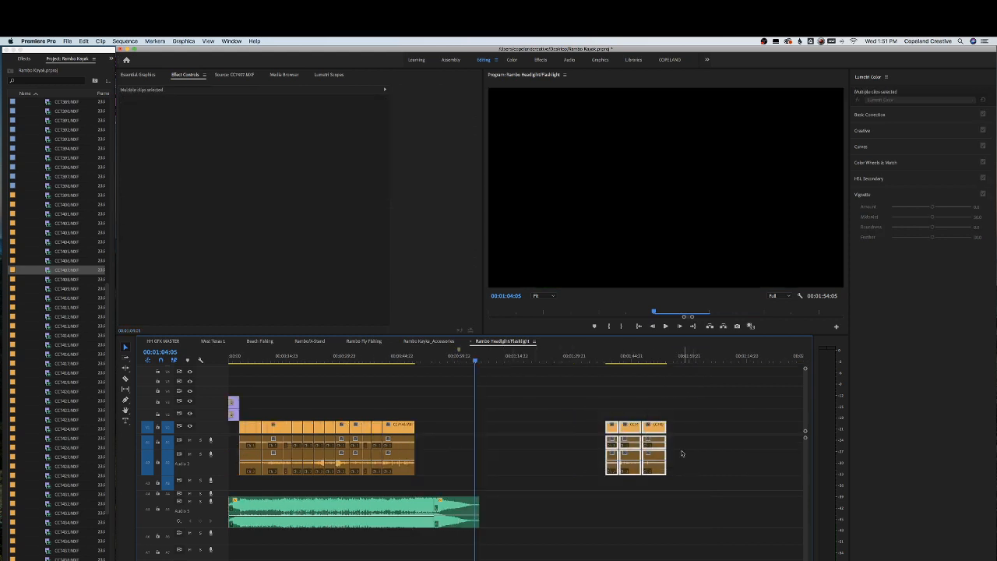
# Move the last group of clips left against the edited section, play it back, and save the project
pyautogui.moveTo(657, 428); pyautogui.dragTo(464, 428)
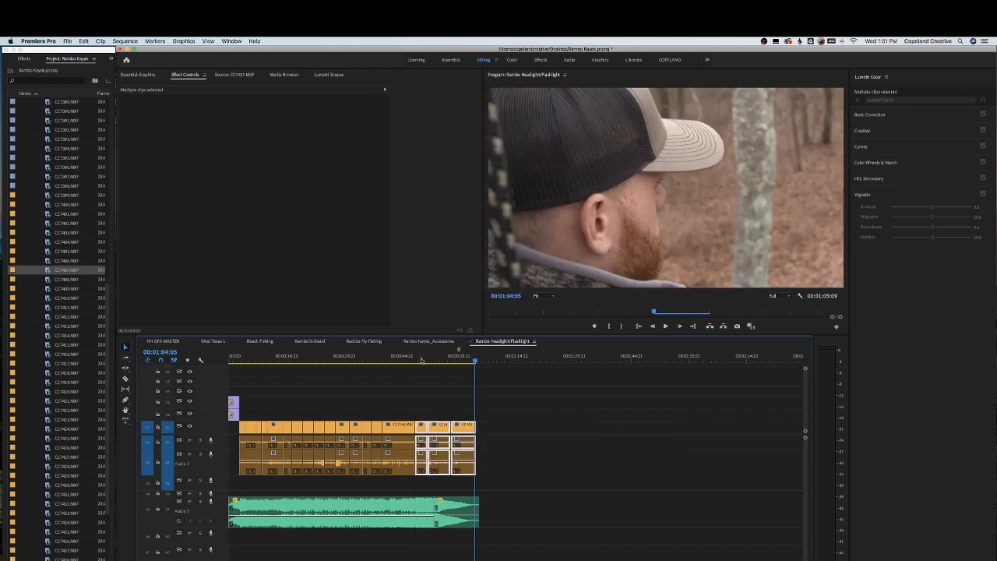
pyautogui.click(410, 361)
pyautogui.press('space')
pyautogui.press('=')
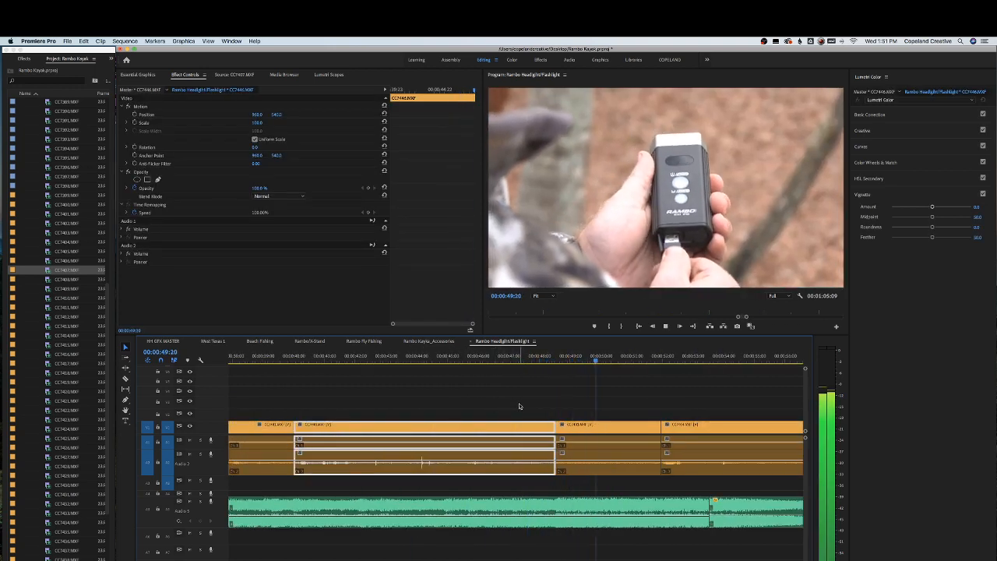
pyautogui.press('space')
pyautogui.press('-')
pyautogui.press('-')
pyautogui.press('super+s')
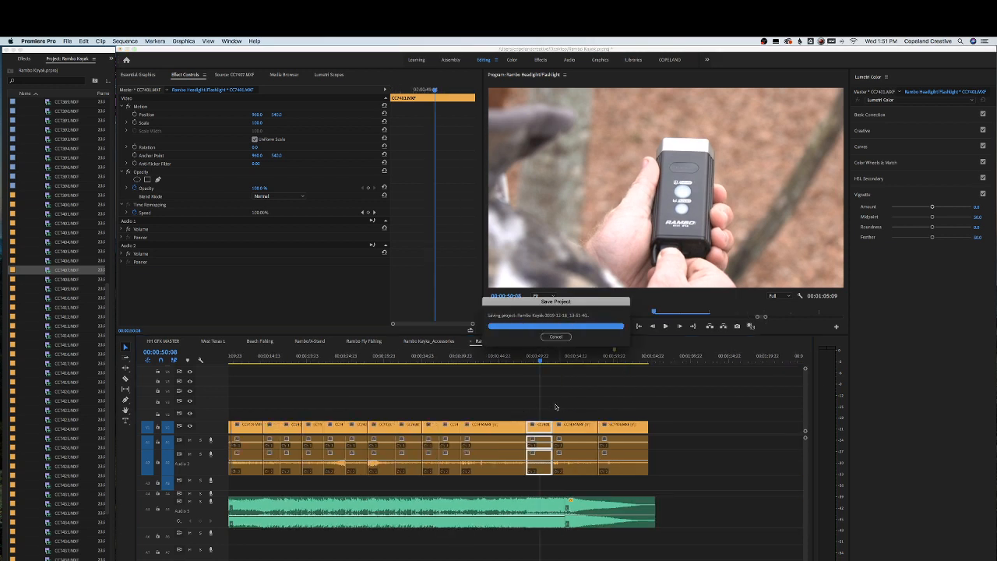
# Shift the final group of clips right to open a gap after the CC7446 clip
pyautogui.press('space')
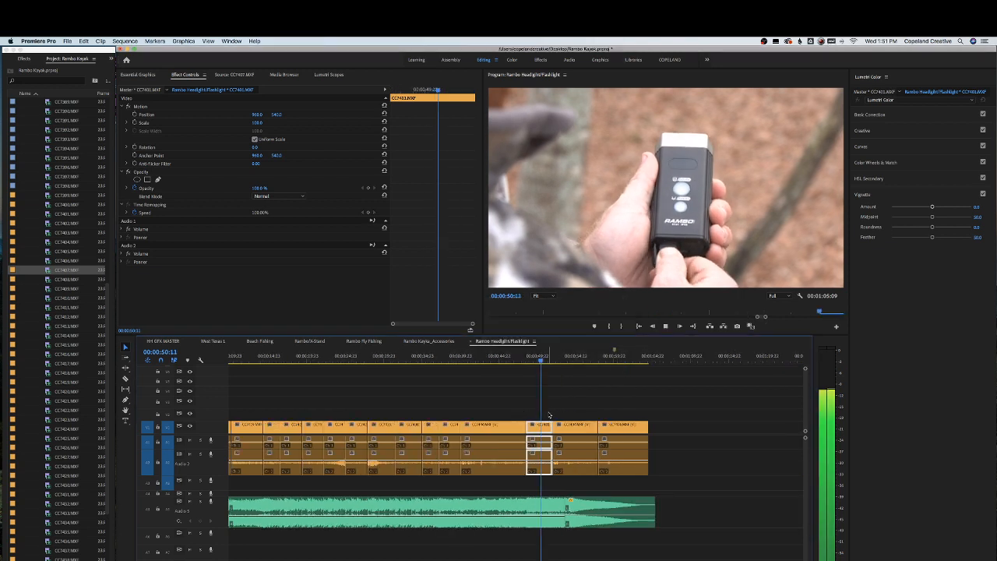
pyautogui.press('space')
pyautogui.moveTo(541, 418); pyautogui.dragTo(644, 428)
pyautogui.click(526, 375)
pyautogui.click(522, 360)
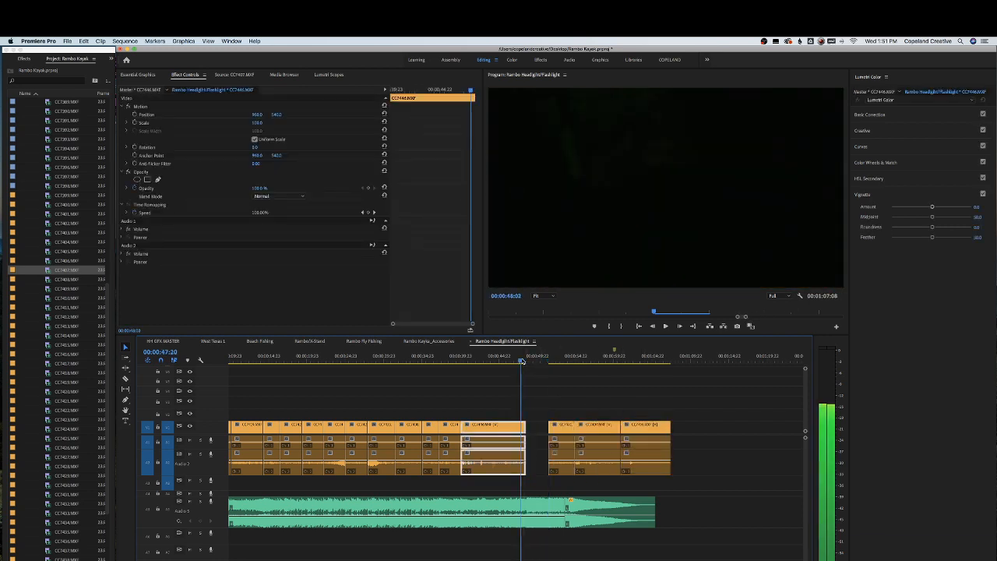
# Show the Effects panel and switch to Finder's Music folder of instrumental tracks
pyautogui.click(24, 59)
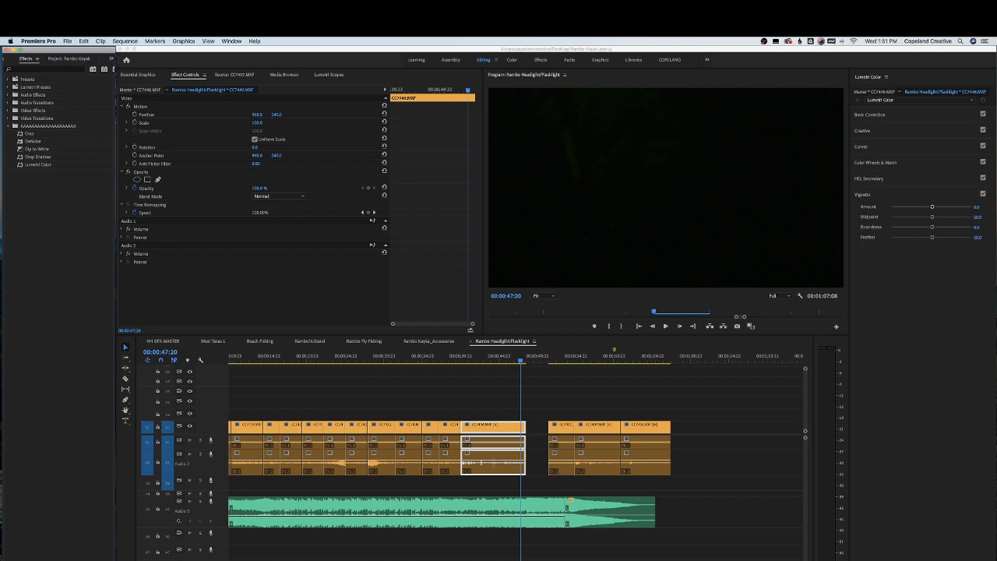
pyautogui.click(213, 556)
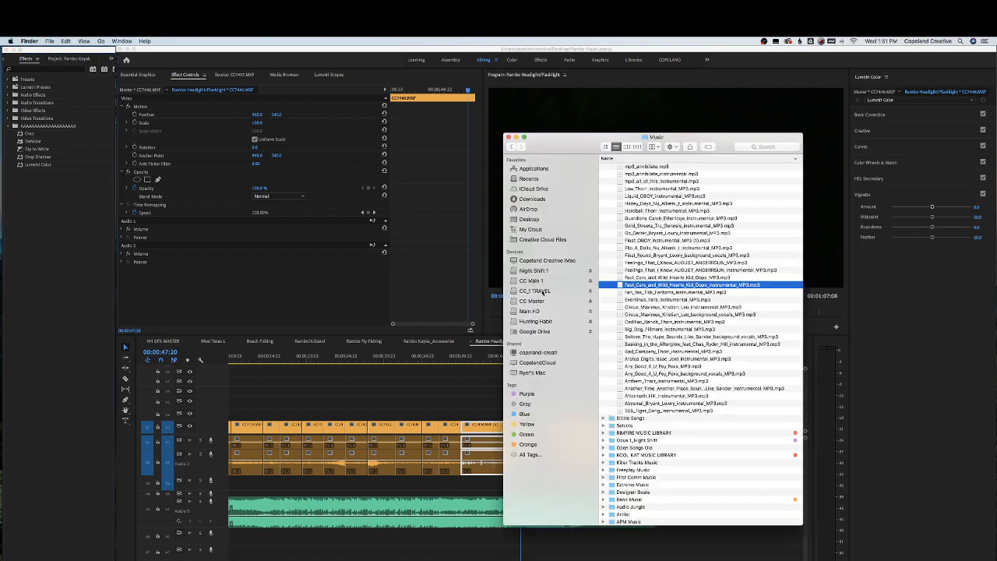
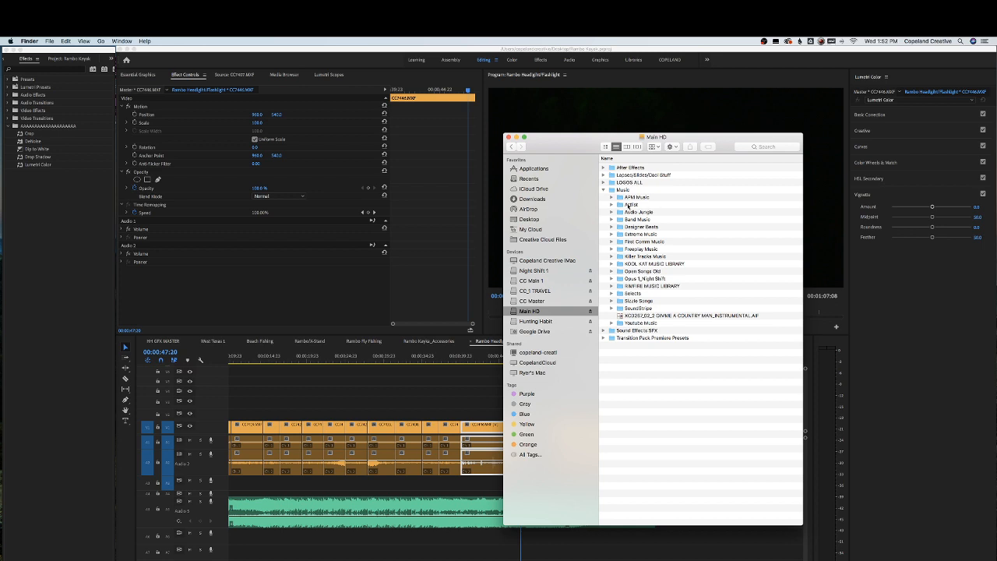
# Collapse the Music folder and open the Lapses folder inside the Cool Stuff folder on Main HD, selecting its first clip
pyautogui.click(604, 191)
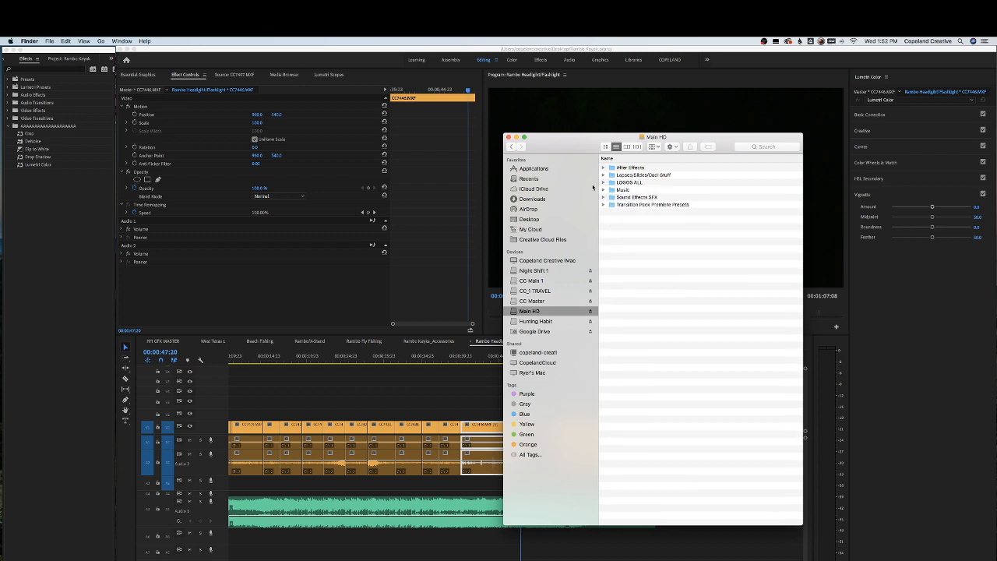
pyautogui.click(603, 176)
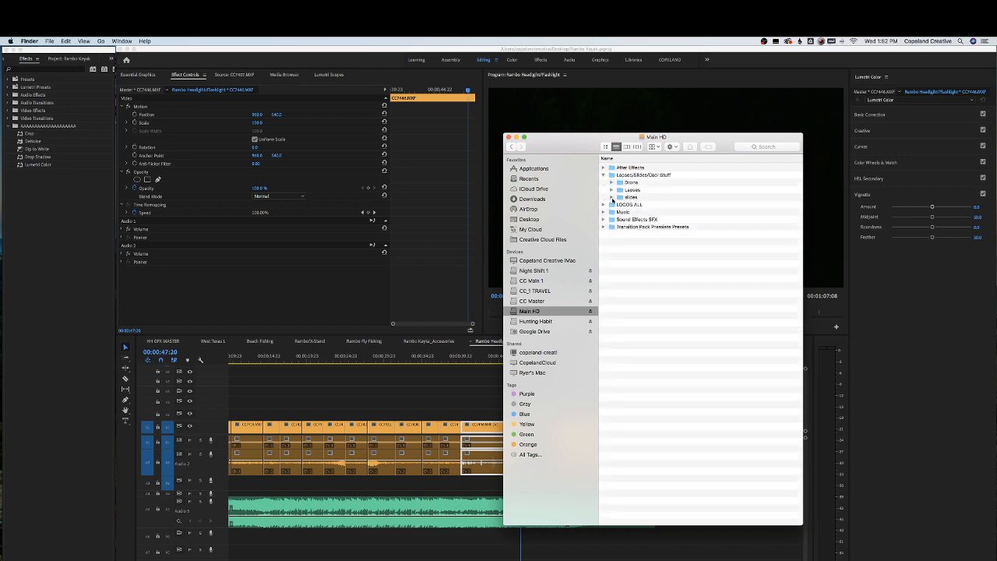
pyautogui.click(612, 190)
pyautogui.click(645, 198)
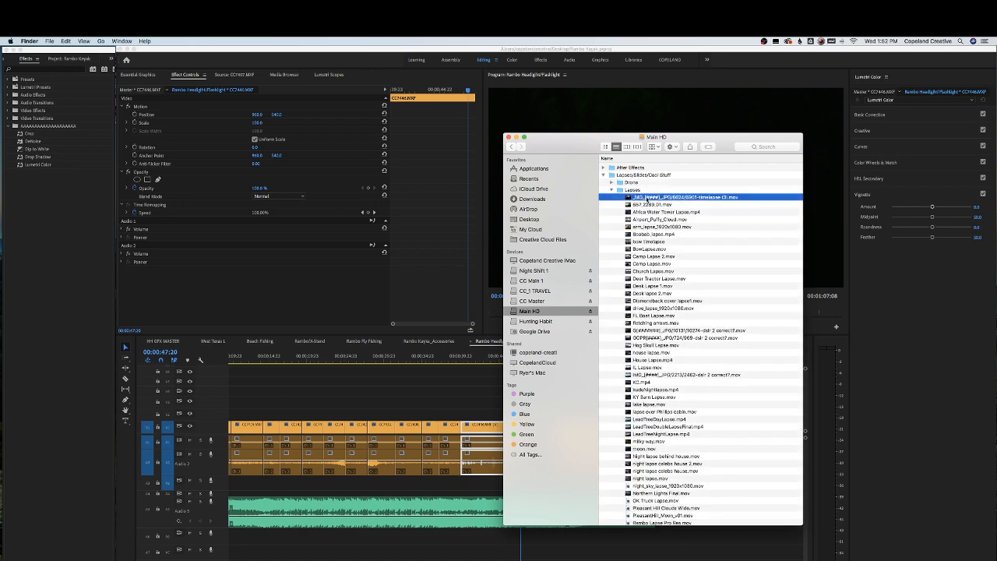
# Preview the time-lapse clips in the Lapses folder one by one with Quick Look, scrubbing through some of them
pyautogui.press('space')
pyautogui.press('Down')
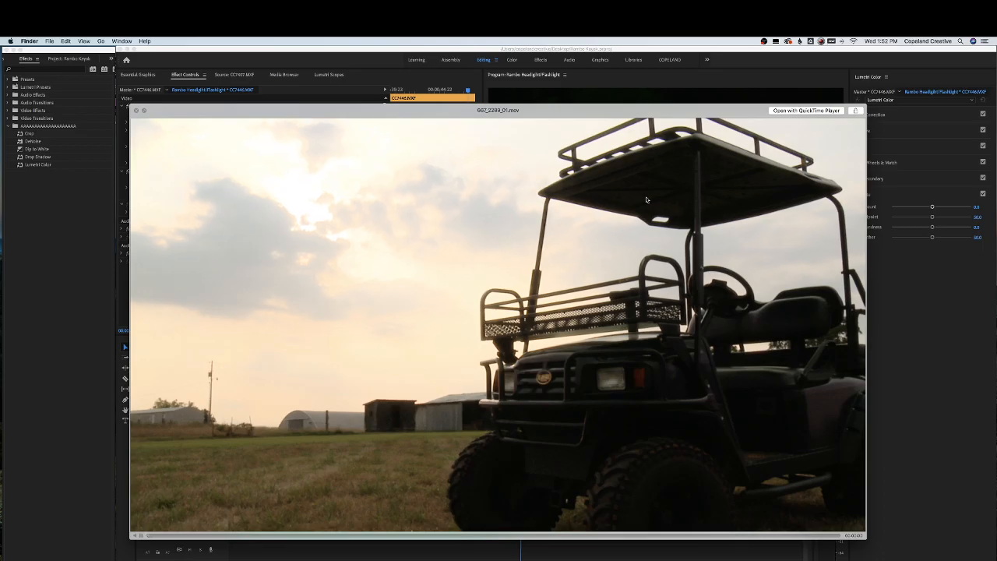
pyautogui.press('Down')
pyautogui.press('Down')
pyautogui.press('Down')
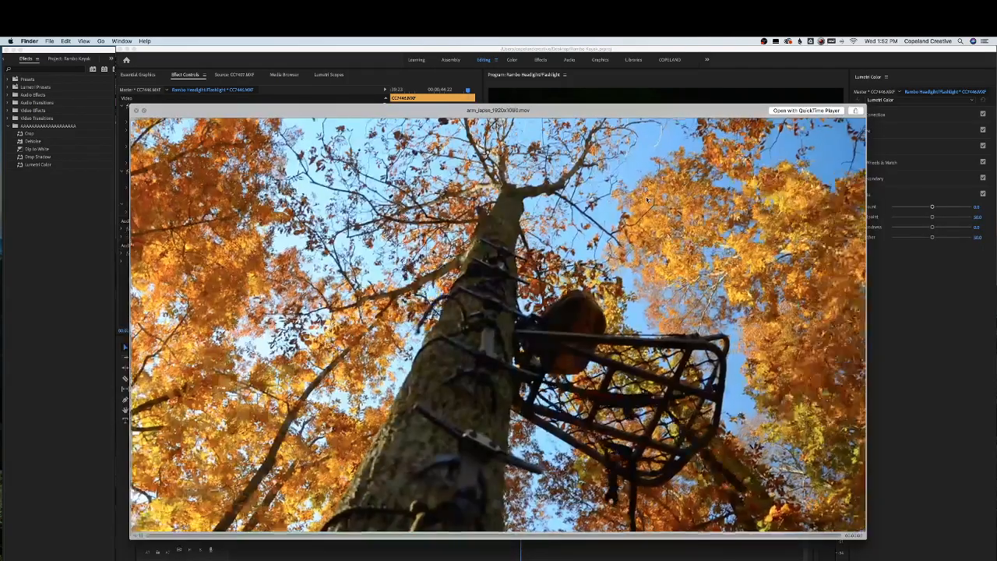
pyautogui.press('Down')
pyautogui.press('Up')
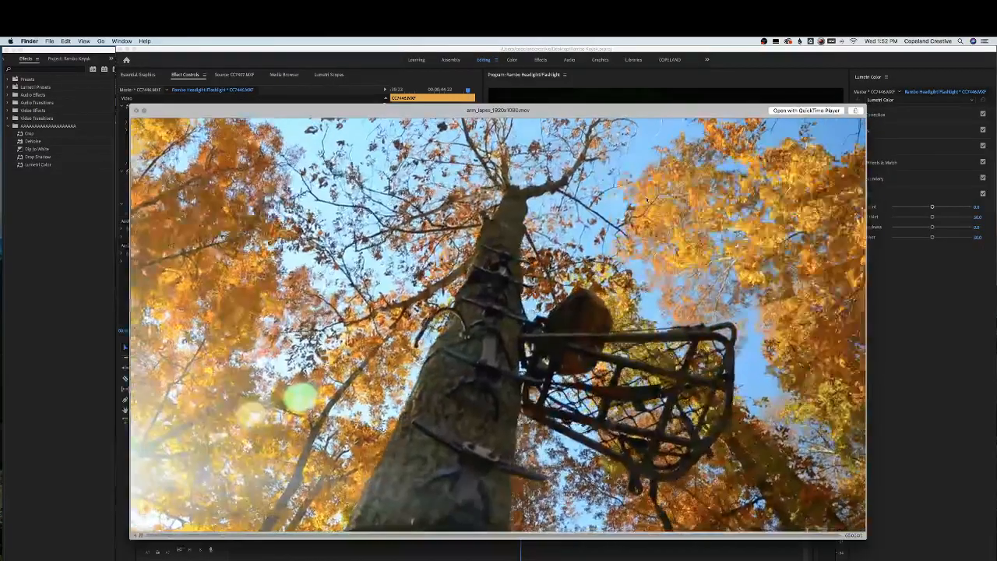
pyautogui.press('Down')
pyautogui.press('Up')
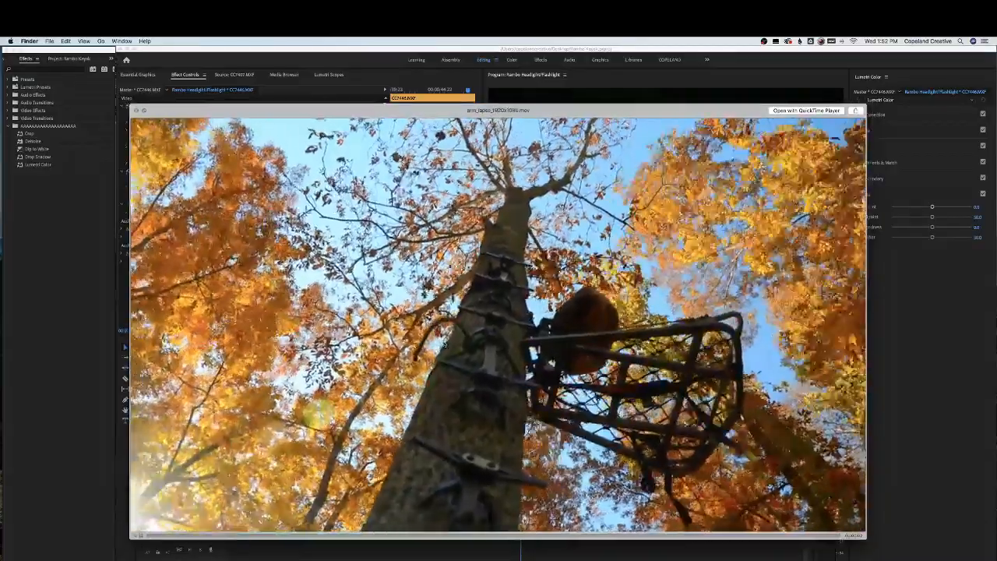
pyautogui.press('Down')
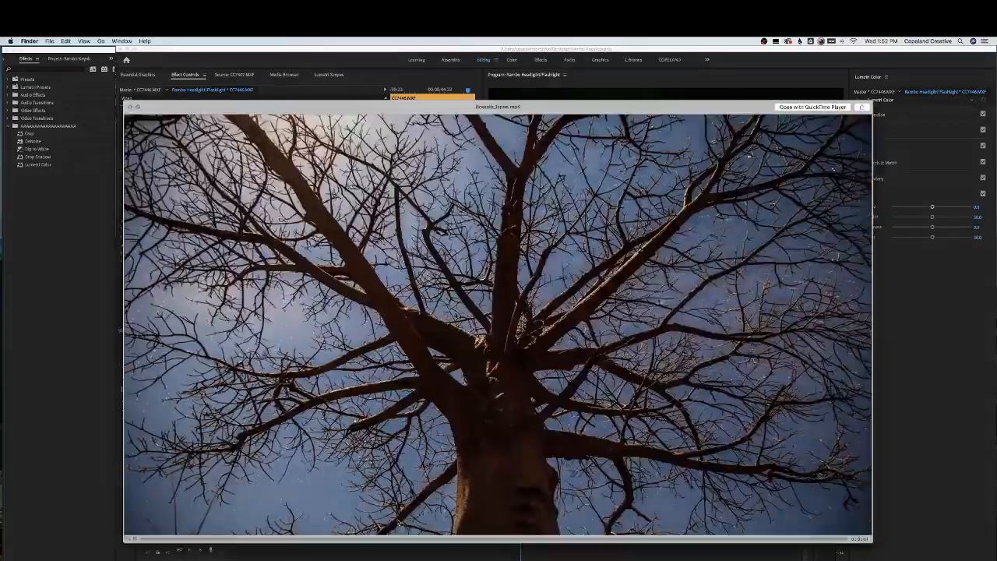
pyautogui.press('Down')
pyautogui.press('Down')
pyautogui.press('Down')
pyautogui.press('Down')
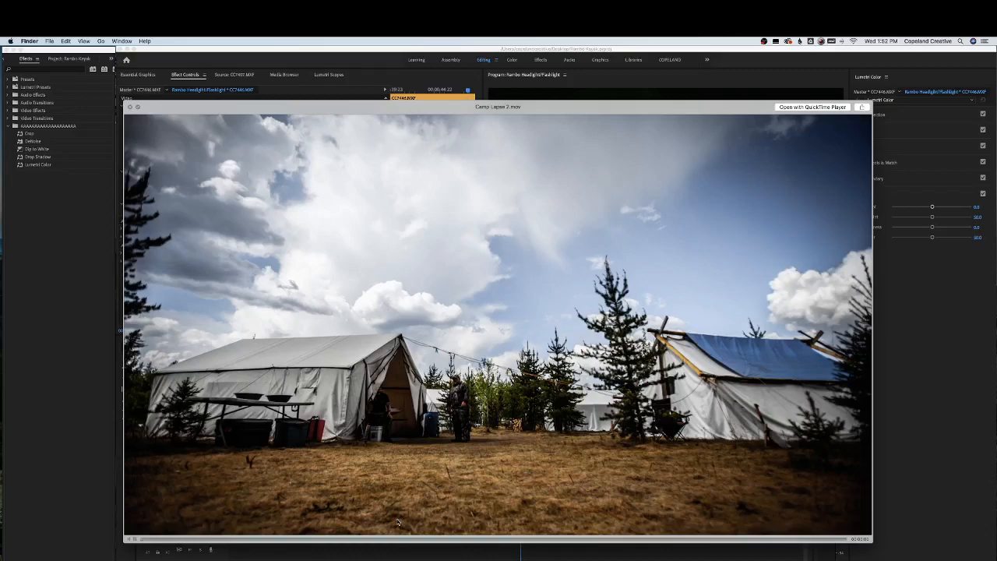
pyautogui.press('Down')
pyautogui.press('Down')
pyautogui.press('Down')
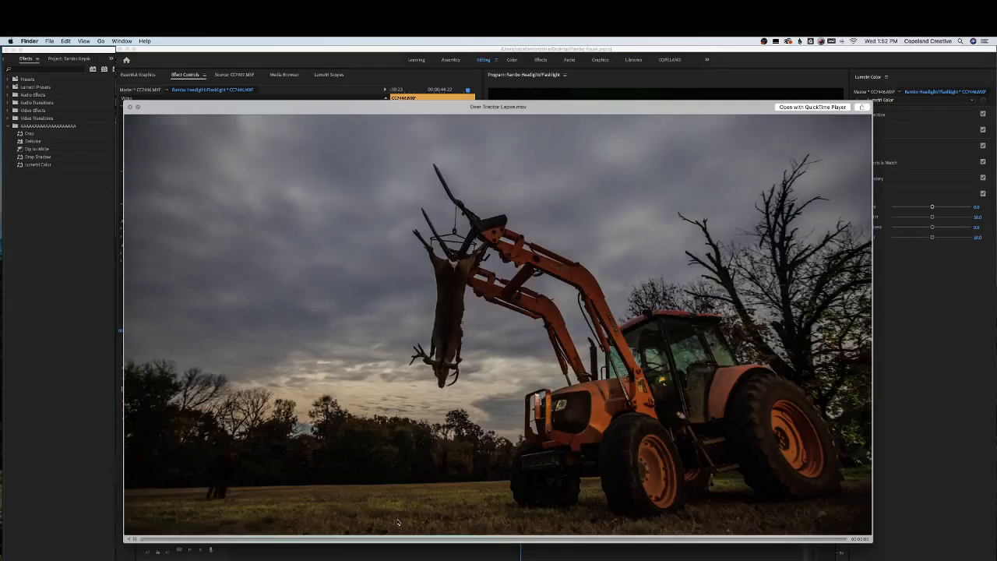
pyautogui.press('Down')
pyautogui.press('Down')
pyautogui.press('Down')
pyautogui.press('Down')
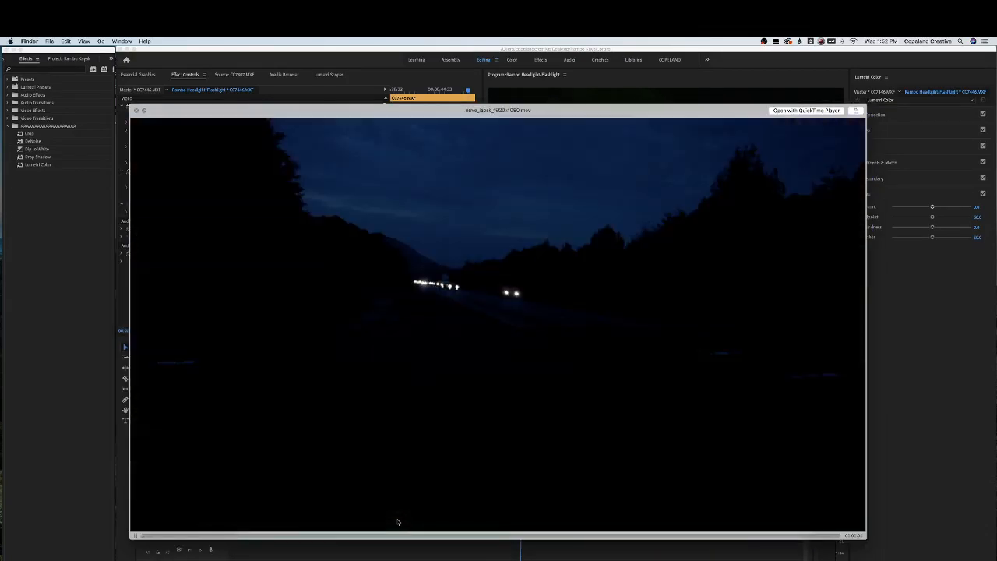
pyautogui.press('Down')
pyautogui.press('Down')
pyautogui.press('Down')
pyautogui.press('Down')
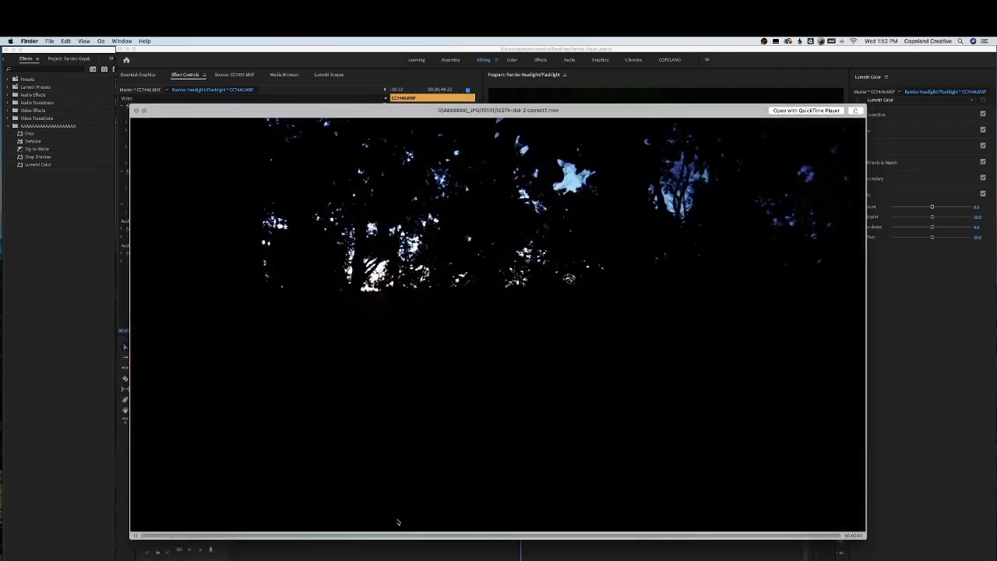
pyautogui.press('Down')
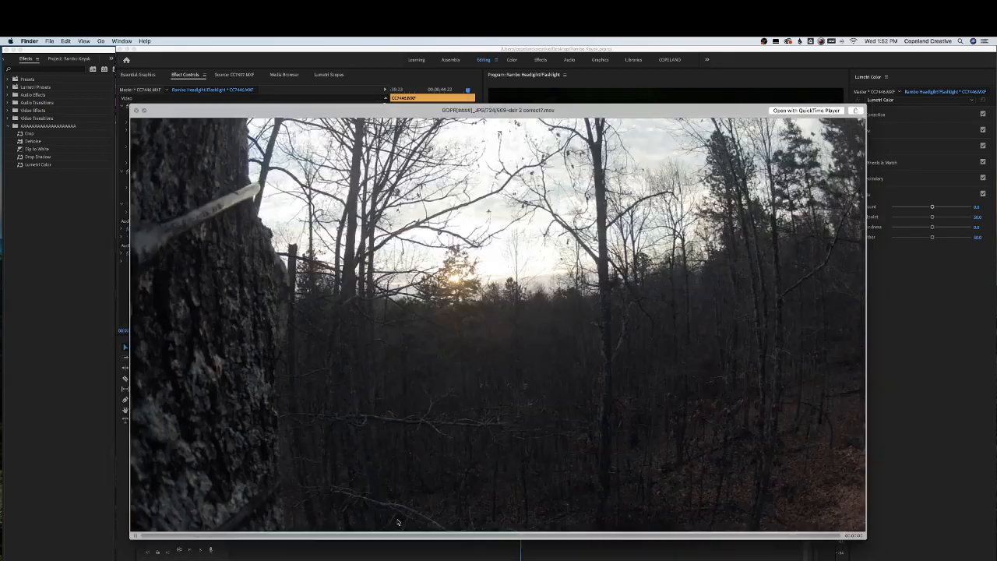
pyautogui.press('Down')
pyautogui.press('Down')
pyautogui.press('Down')
pyautogui.press('Down')
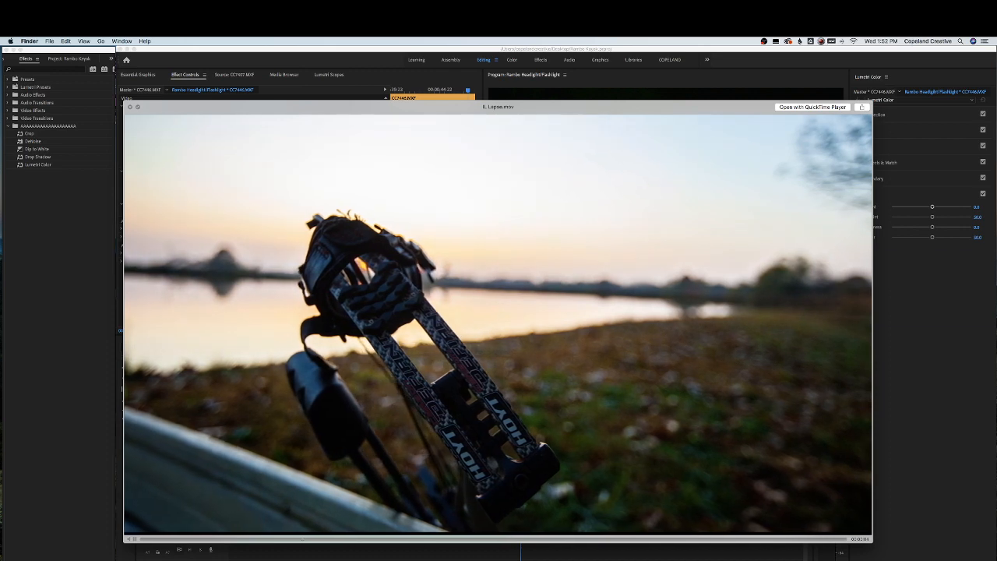
pyautogui.moveTo(439, 540); pyautogui.dragTo(605, 541)
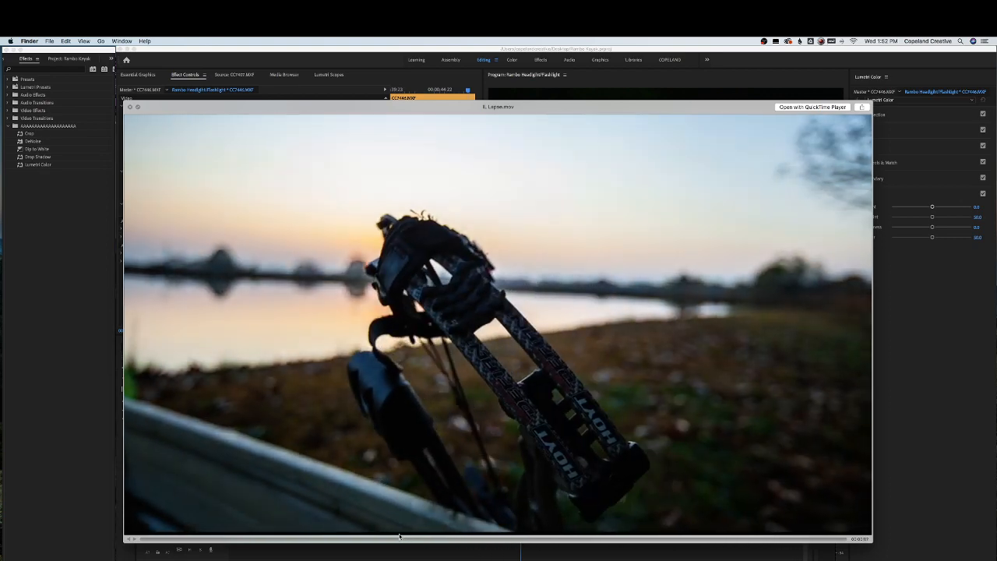
pyautogui.moveTo(338, 532); pyautogui.dragTo(593, 523)
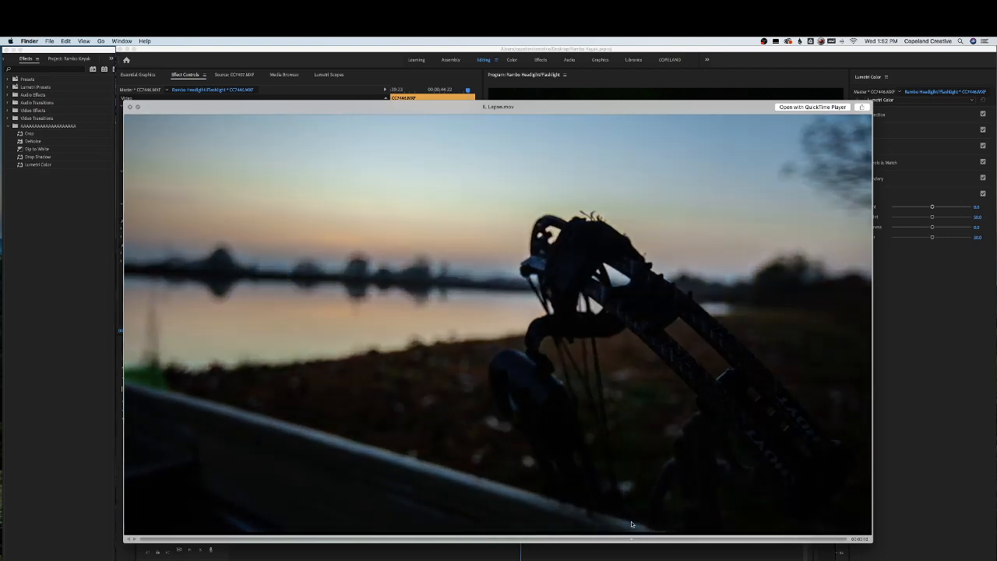
pyautogui.press('Down')
pyautogui.press('Down')
pyautogui.press('Down')
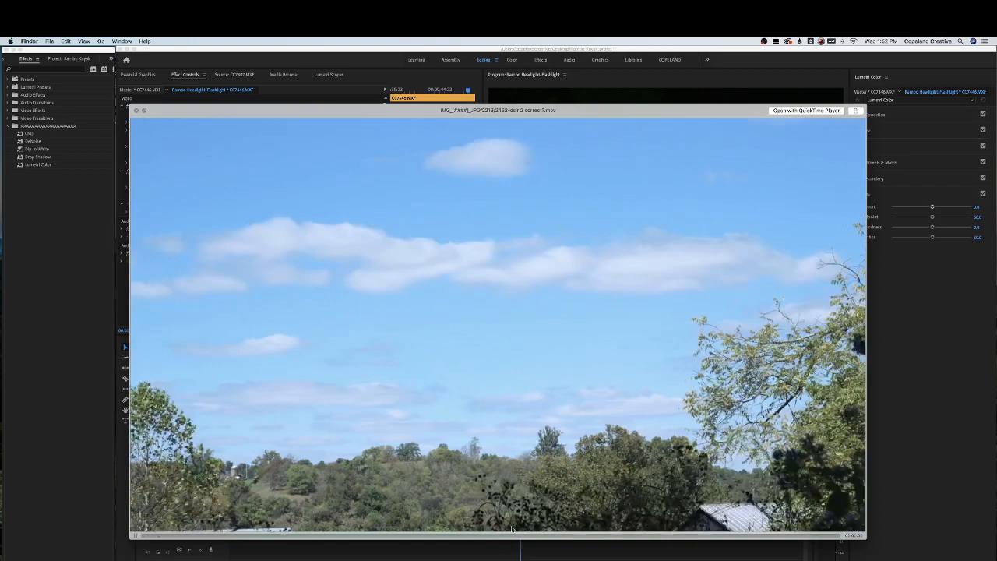
pyautogui.press('Down')
pyautogui.press('Down')
pyautogui.press('Down')
pyautogui.press('Down')
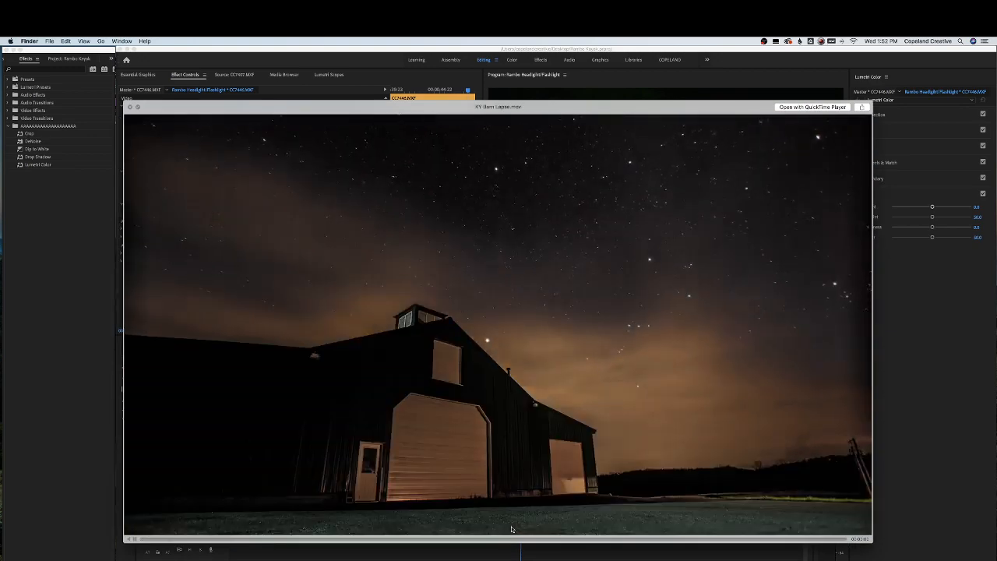
pyautogui.press('Down')
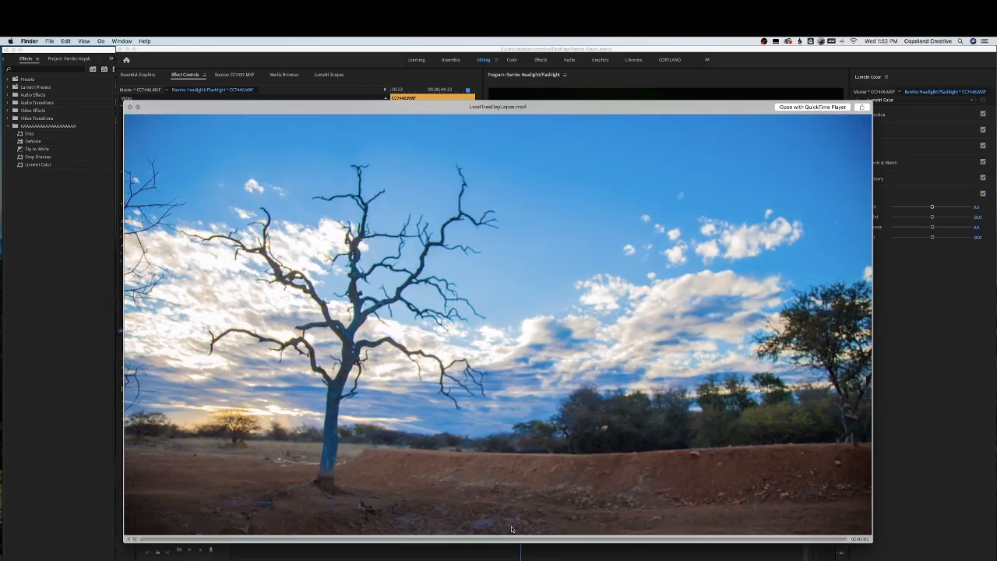
pyautogui.press('Down')
pyautogui.press('Down')
pyautogui.press('Down')
pyautogui.press('Down')
pyautogui.press('Down')
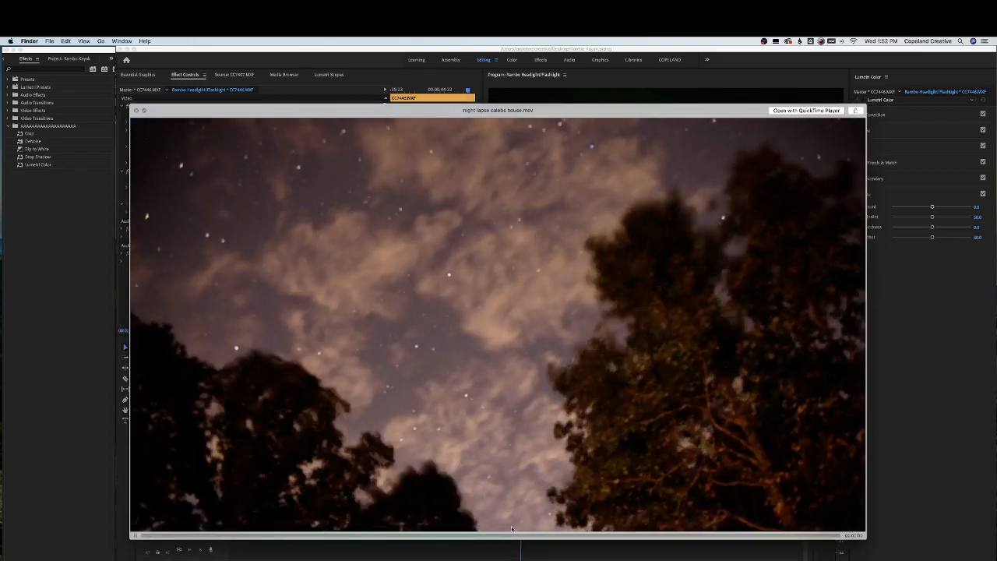
pyautogui.press('Down')
pyautogui.press('Down')
pyautogui.press('Down')
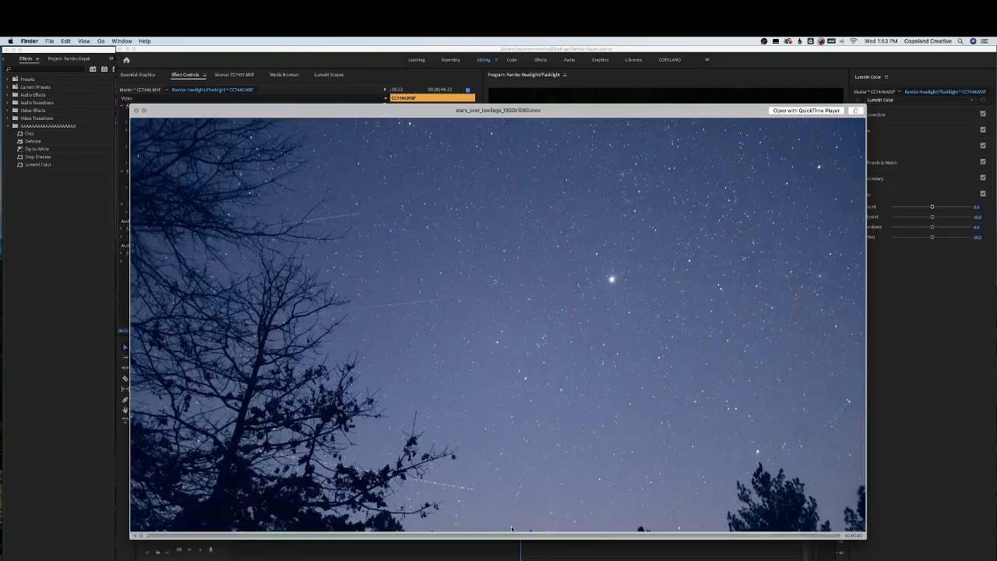
pyautogui.press('Down')
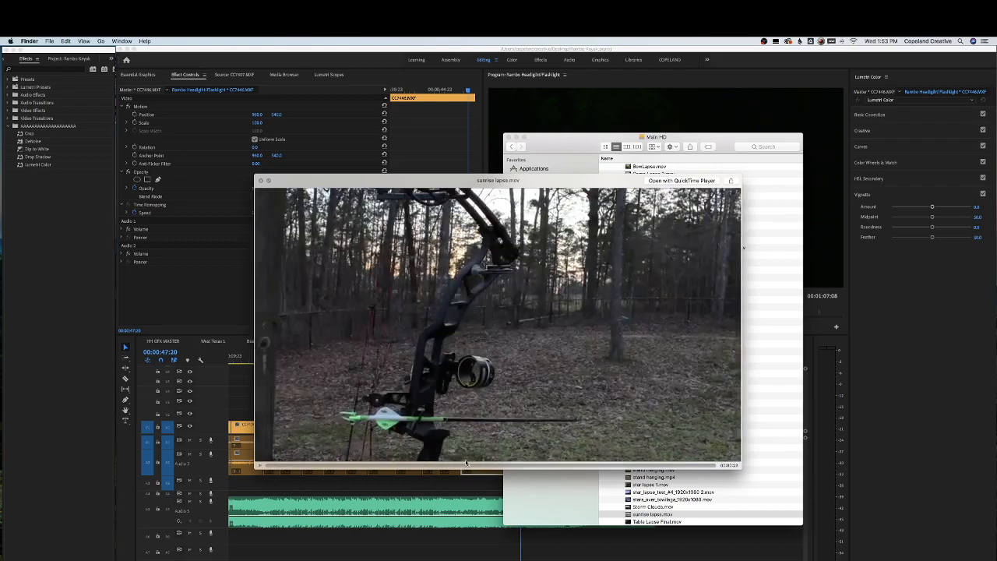
pyautogui.press('Down')
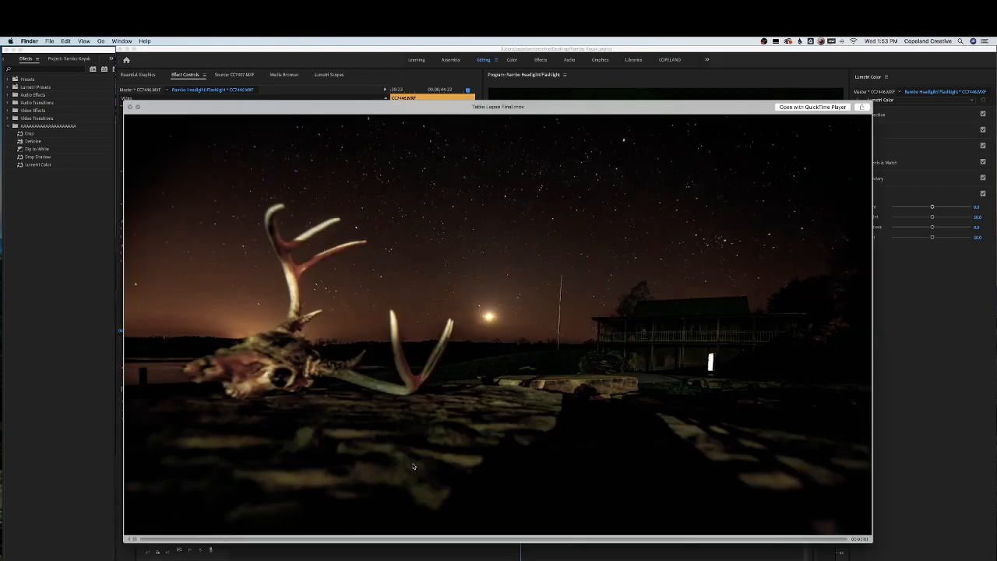
pyautogui.press('Down')
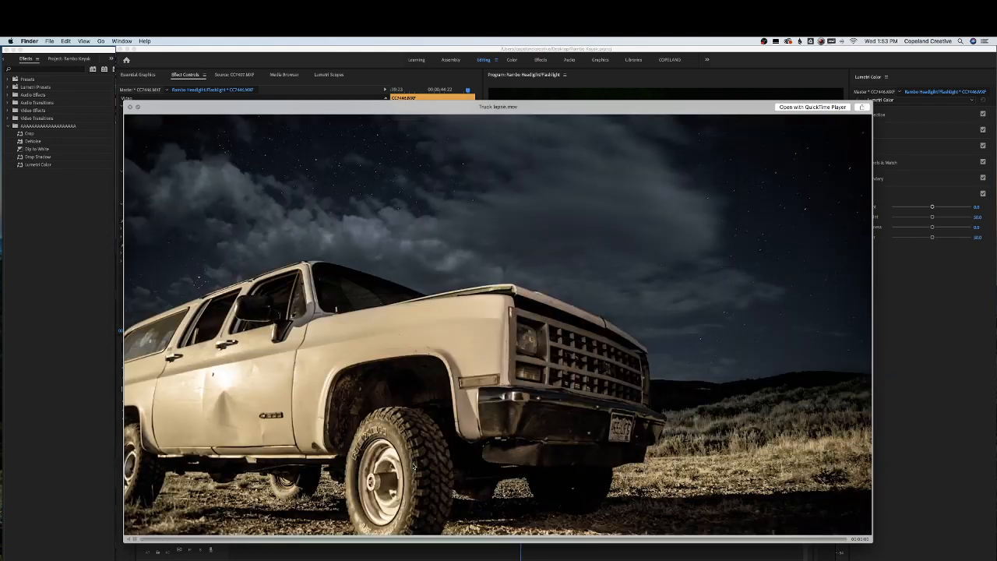
pyautogui.press('Down')
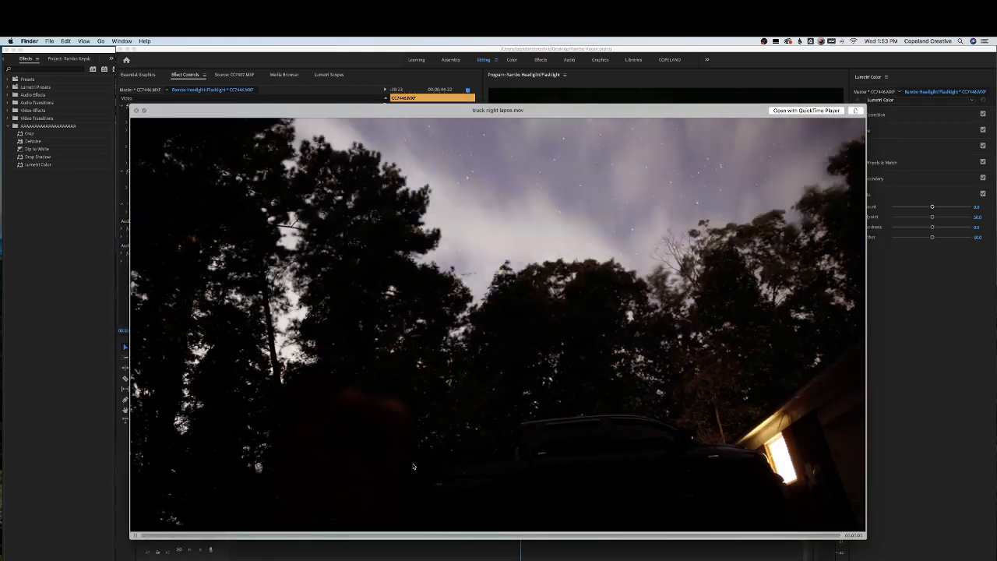
pyautogui.press('Down')
pyautogui.press('Down')
pyautogui.press('Down')
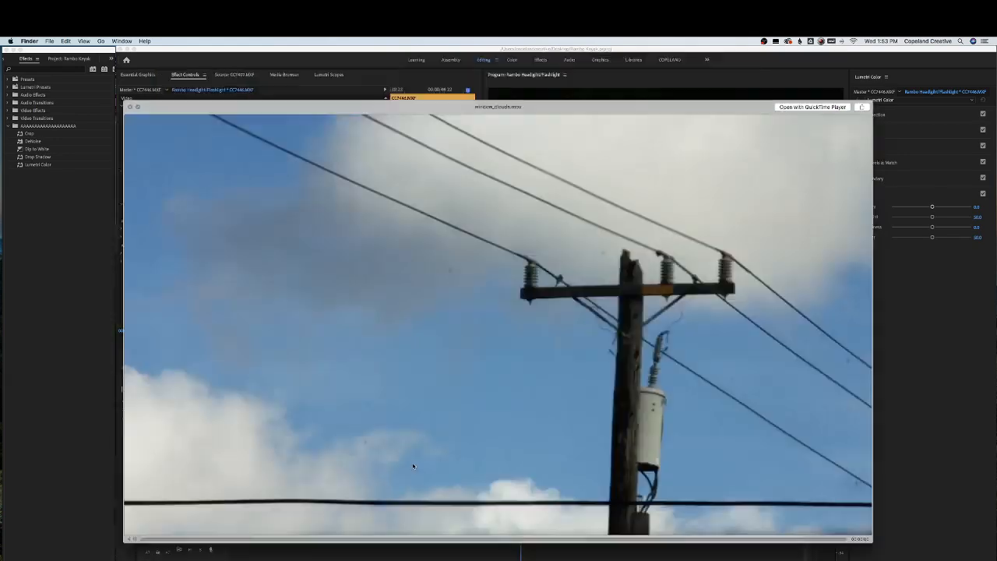
pyautogui.press('Down')
pyautogui.press('Up')
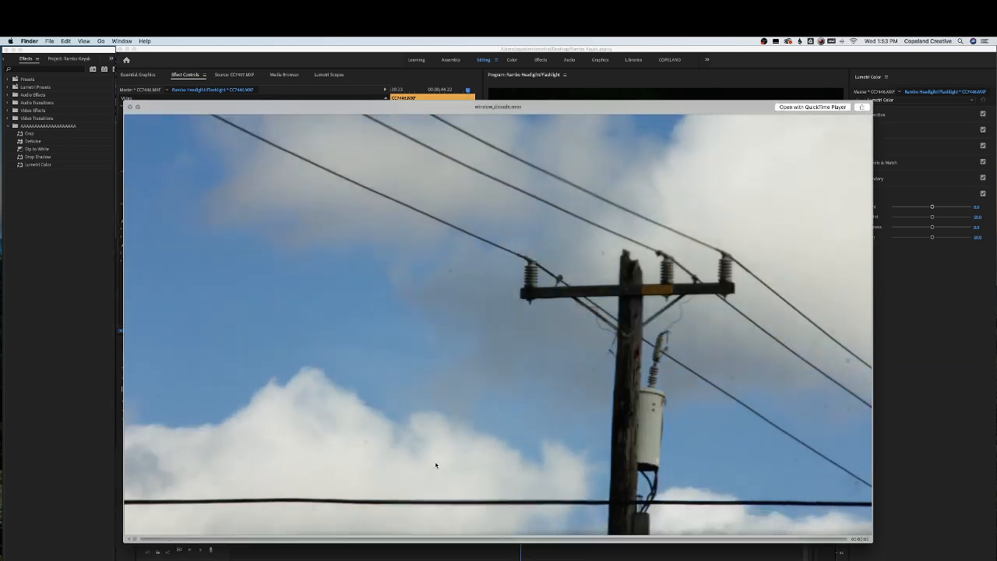
pyautogui.press('space')
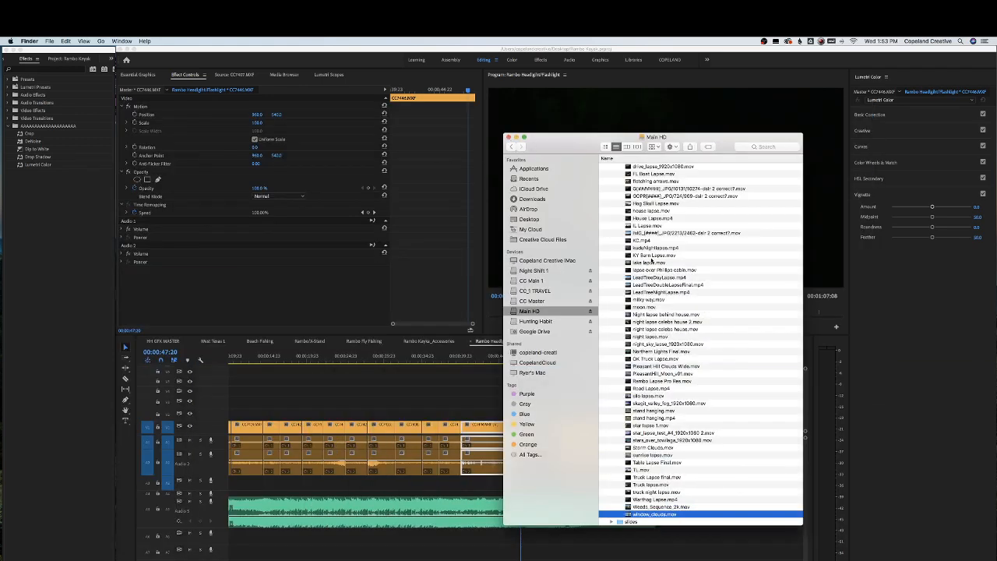
# Locate and preview IL Lapse.mov, then drag it onto the upper video track above the gap after the CC7446 clip
pyautogui.scroll(1, 638, 230)
pyautogui.click(638, 215)
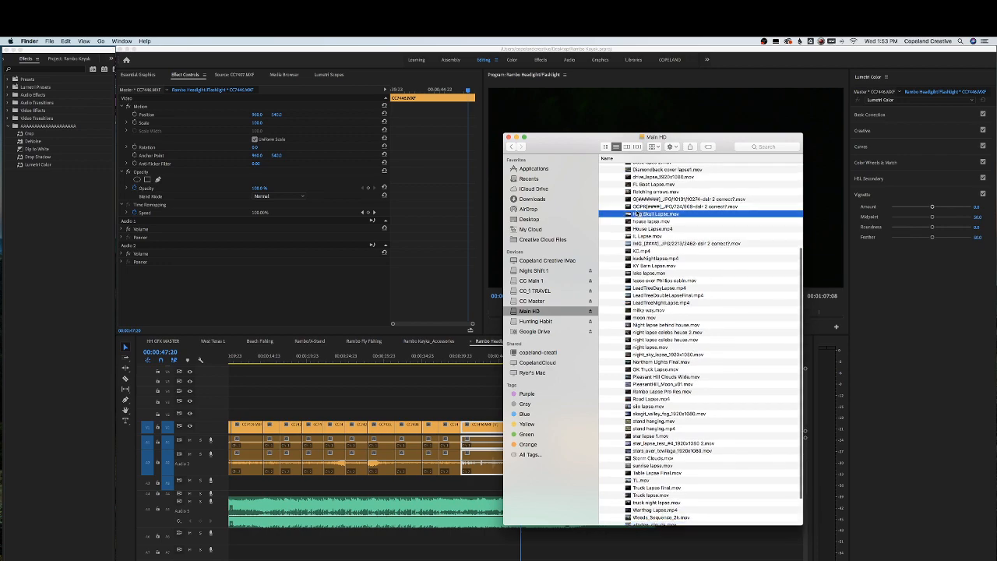
pyautogui.press('space')
pyautogui.press('Down')
pyautogui.press('Down')
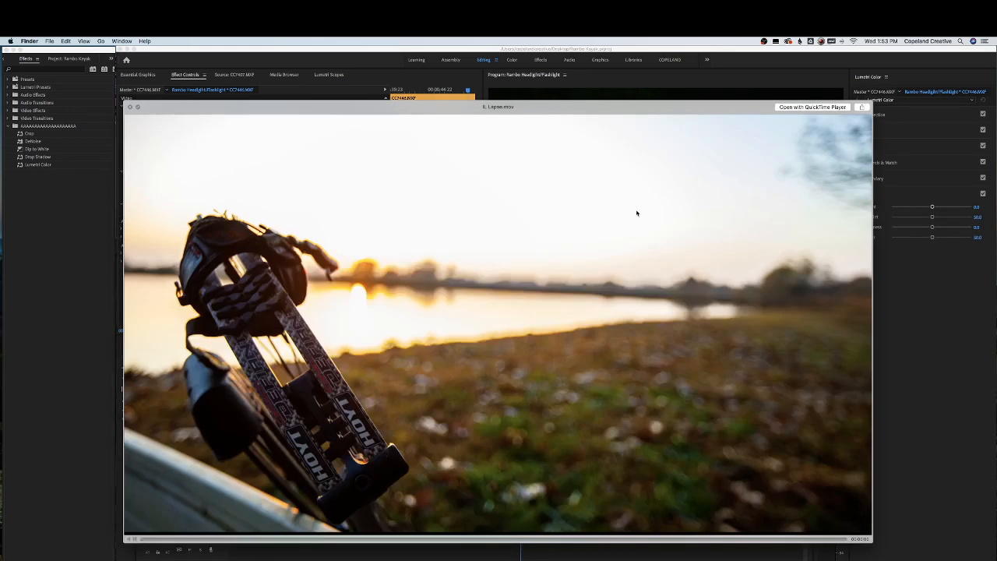
pyautogui.press('space')
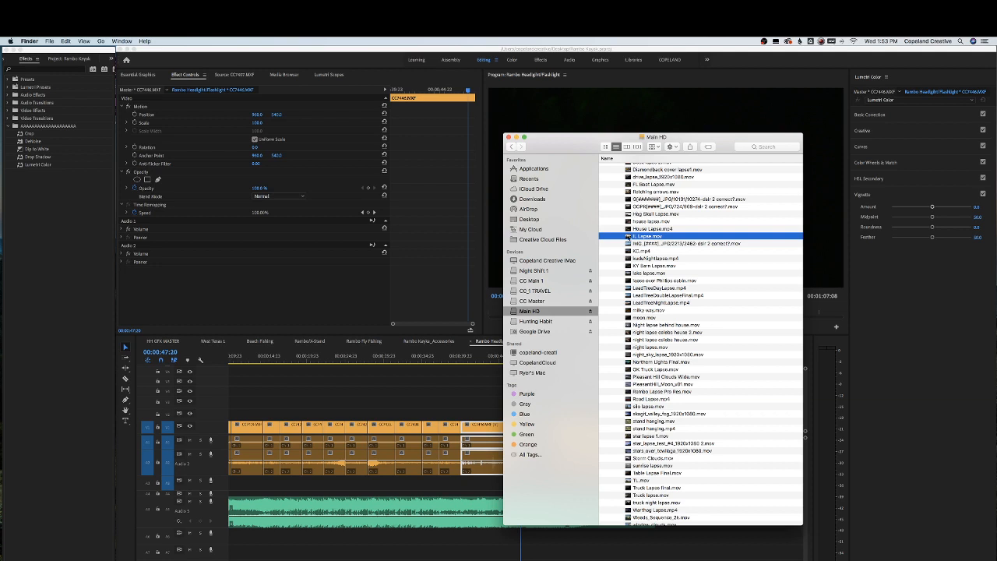
pyautogui.moveTo(628, 237); pyautogui.dragTo(465, 400)
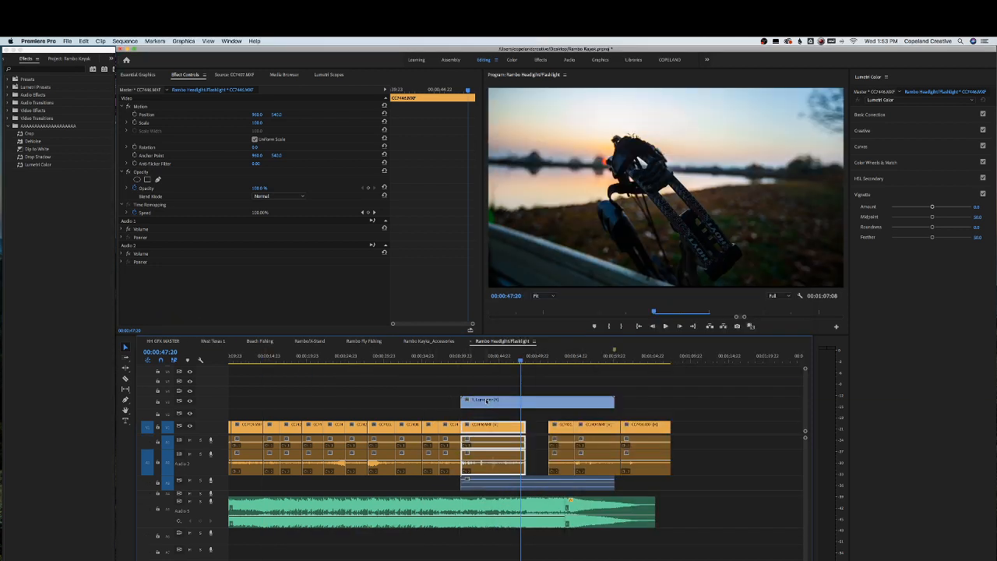
# Open the Speed/Duration settings for the IL Lapse clip and confirm the dialog
pyautogui.rightClick(488, 402)
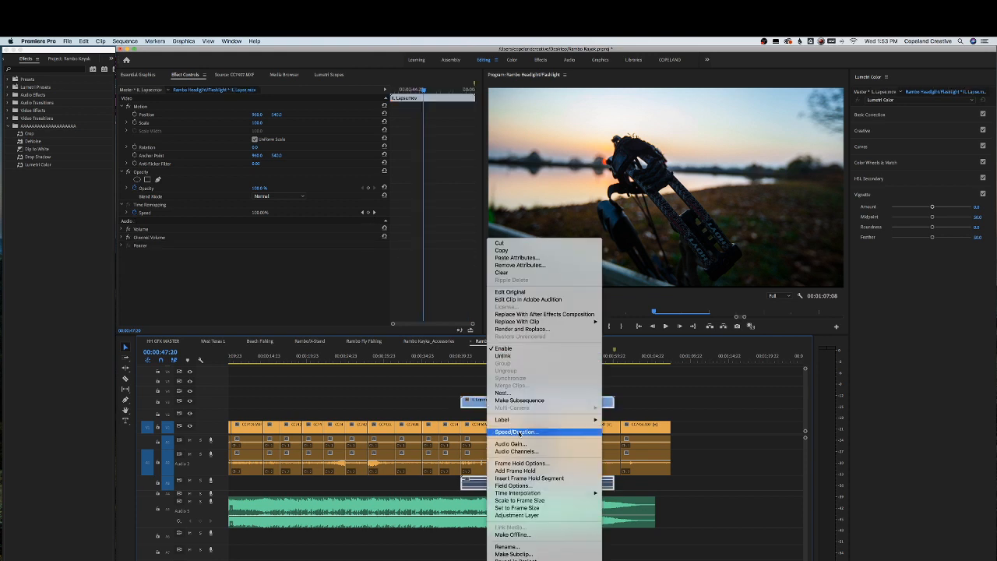
pyautogui.click(518, 432)
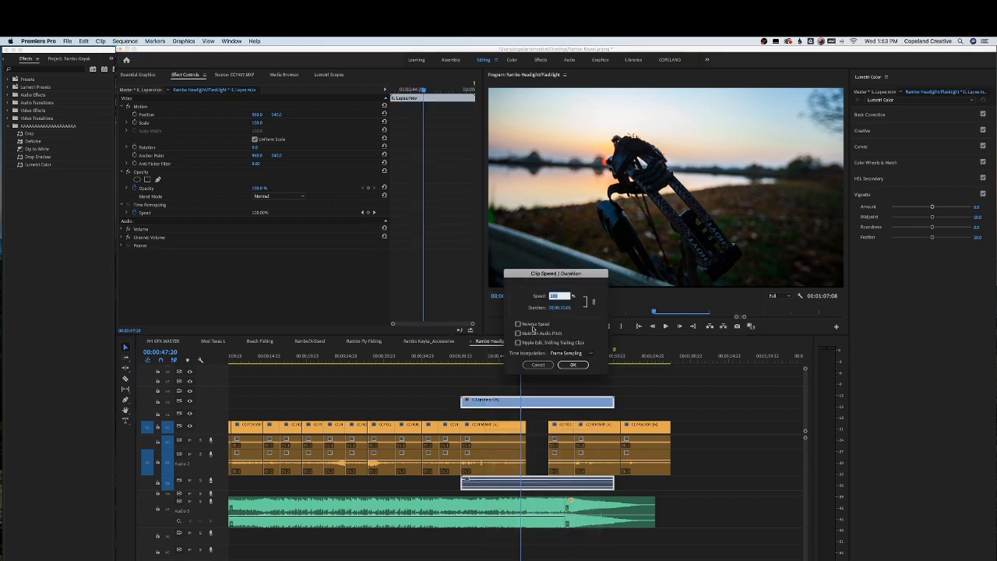
pyautogui.click(565, 363)
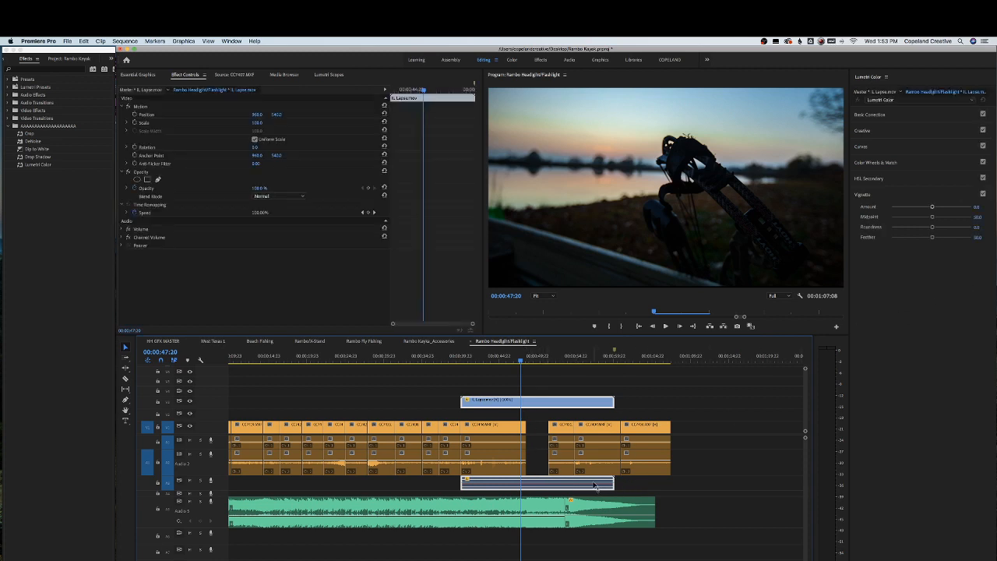
# Unlink the IL Lapse clip from its audio and delete the audio part
pyautogui.rightClick(561, 399)
pyautogui.click(577, 356)
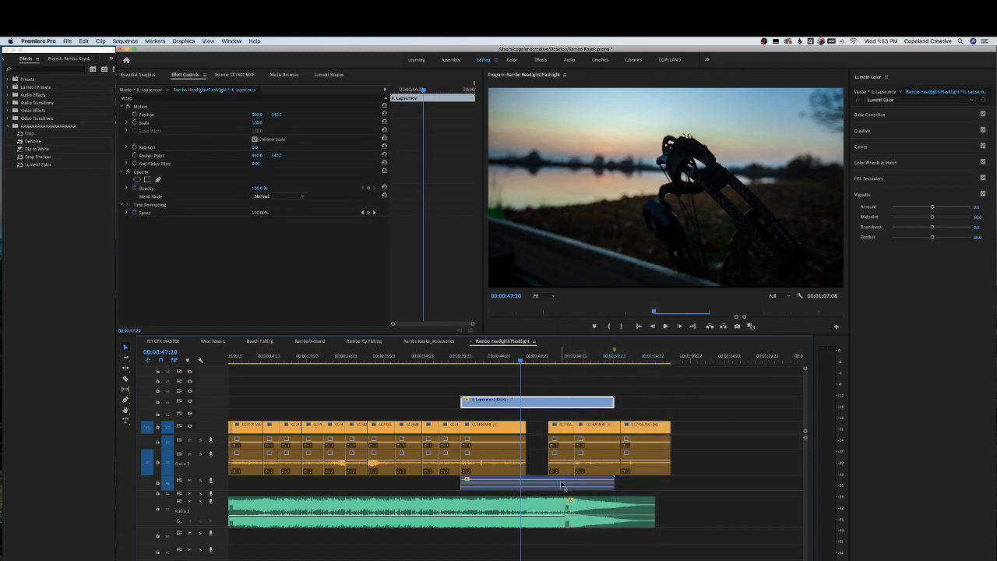
pyautogui.click(561, 480)
pyautogui.press('Delete')
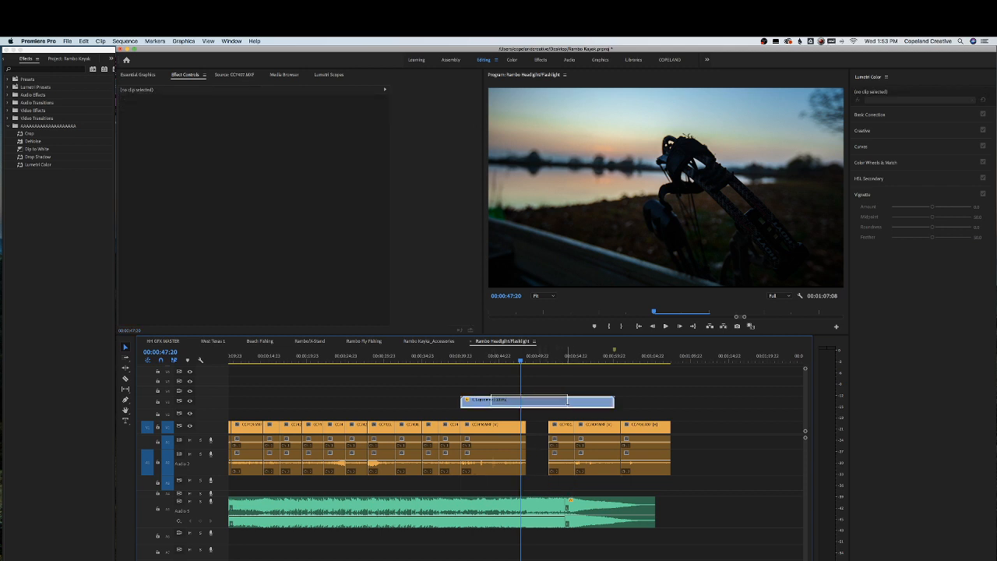
# Move the IL Lapse clip down into the gap after the CC7446 clip and play it back
pyautogui.moveTo(490, 397); pyautogui.dragTo(559, 418)
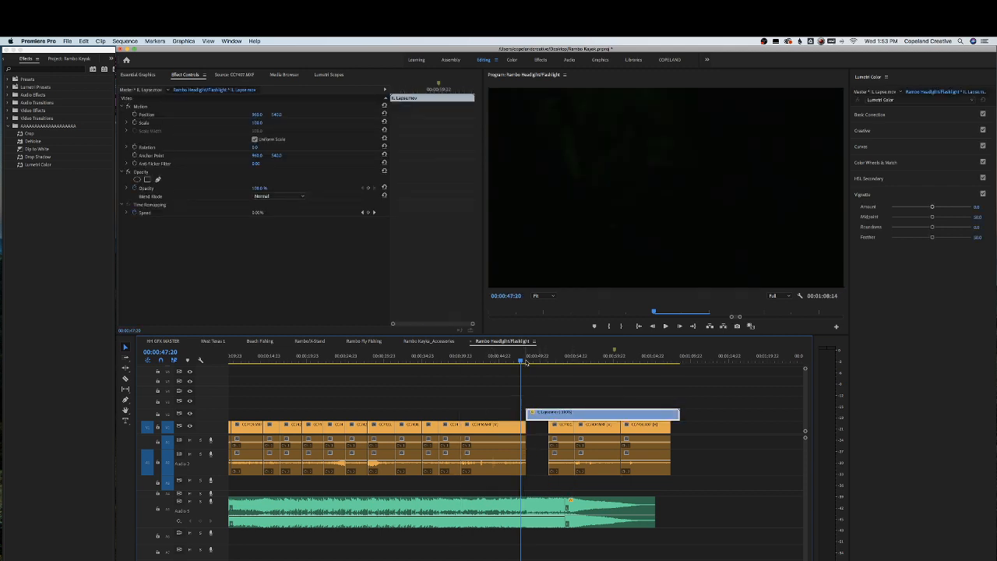
pyautogui.press('space')
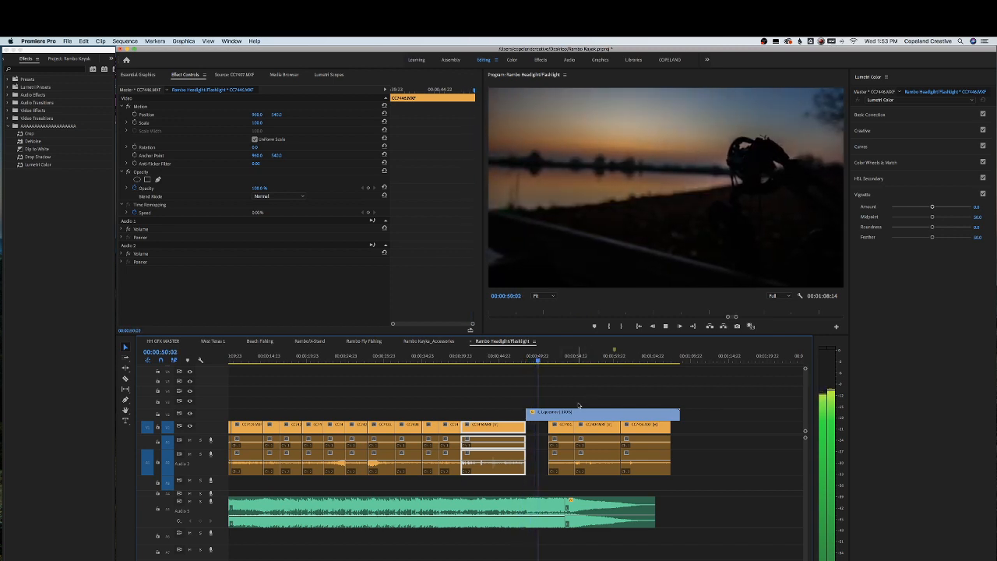
pyautogui.press('space')
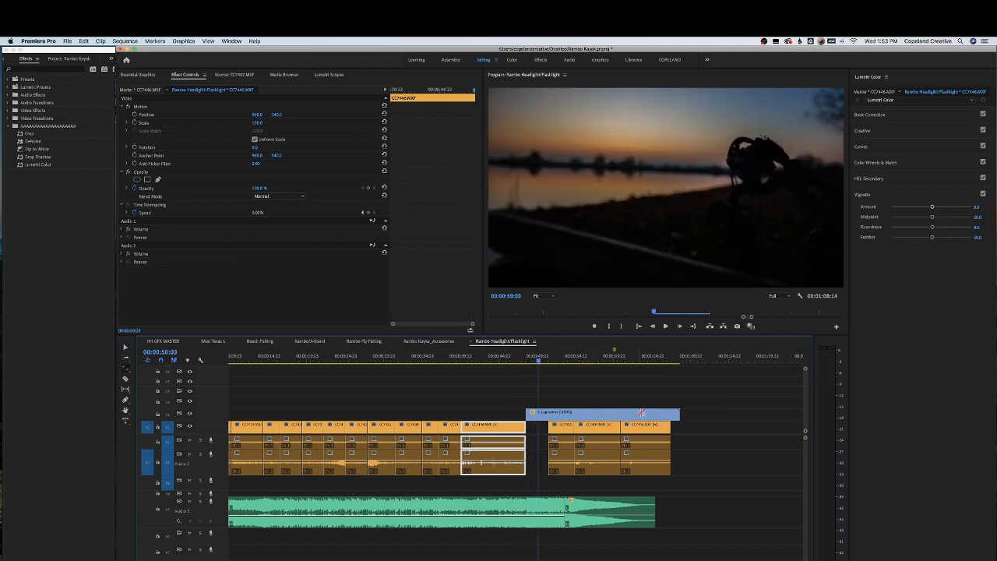
# Trim the IL Lapse clip's end to a duration of about 00:00:03:21 and play the section
pyautogui.moveTo(677, 410); pyautogui.dragTo(639, 413)
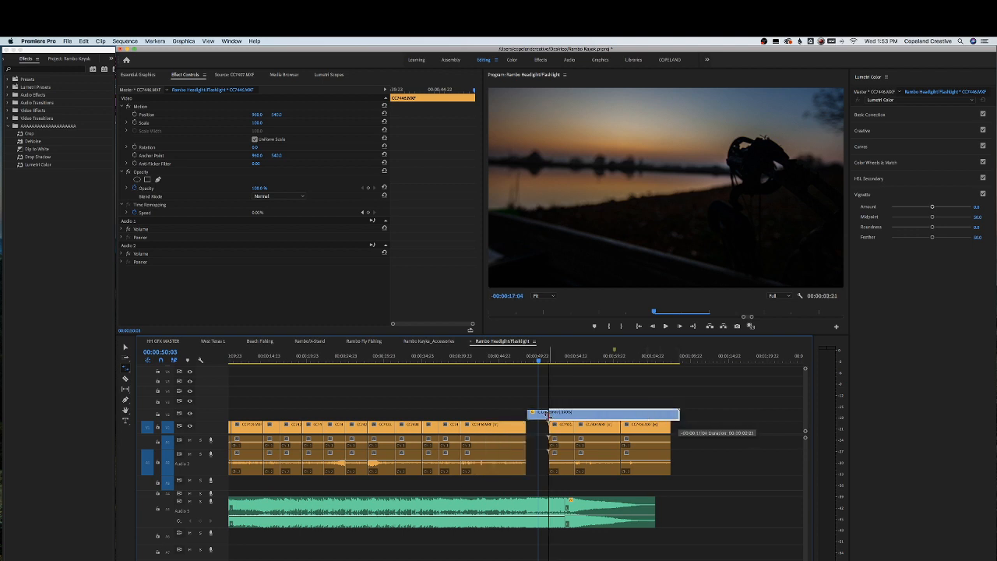
pyautogui.moveTo(548, 414); pyautogui.dragTo(548, 413)
pyautogui.click(523, 355)
pyautogui.press('space')
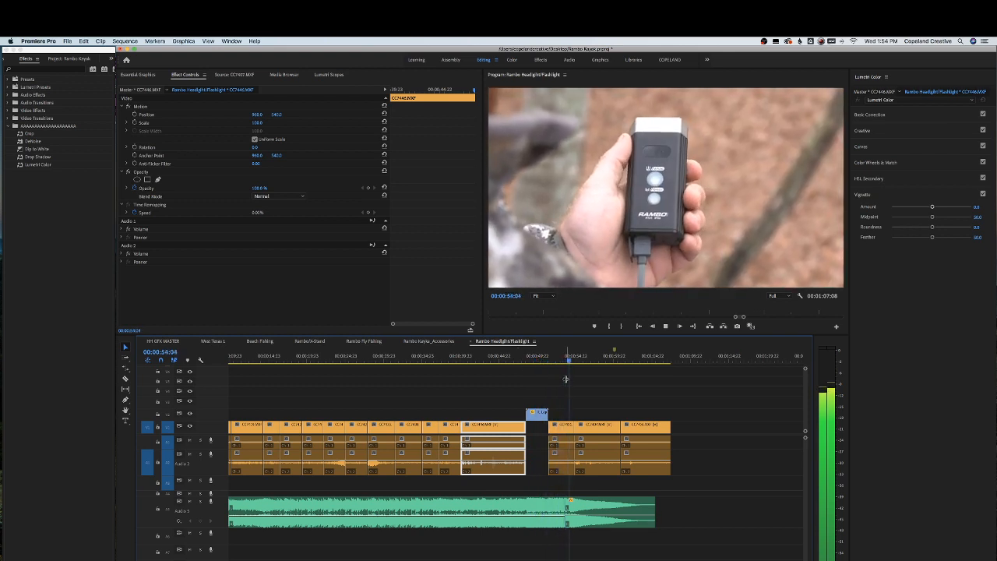
# Move the last product clip earlier on the main video track so it overwrites the clip before it
pyautogui.press('=')
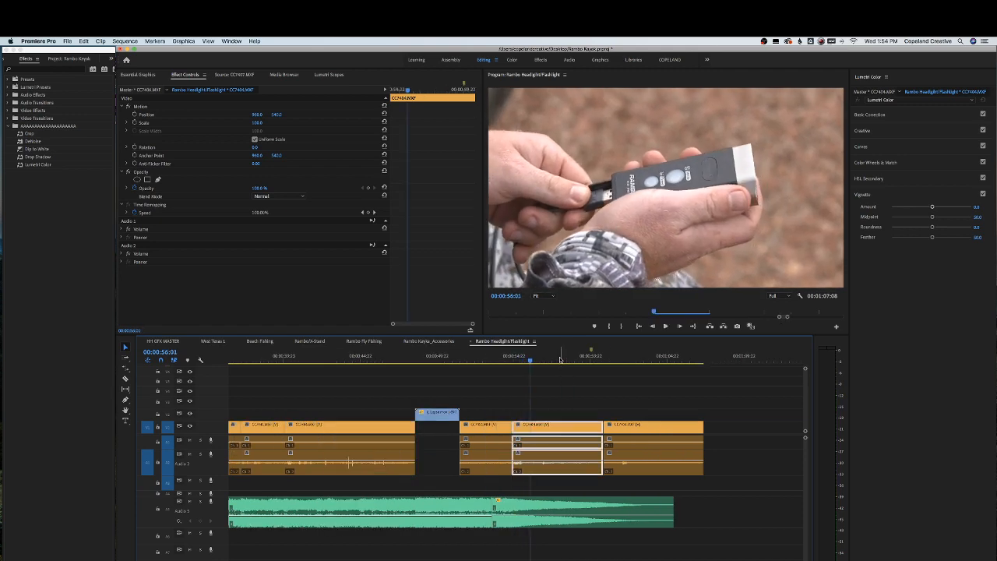
pyautogui.moveTo(592, 359); pyautogui.dragTo(470, 361)
pyautogui.press('space')
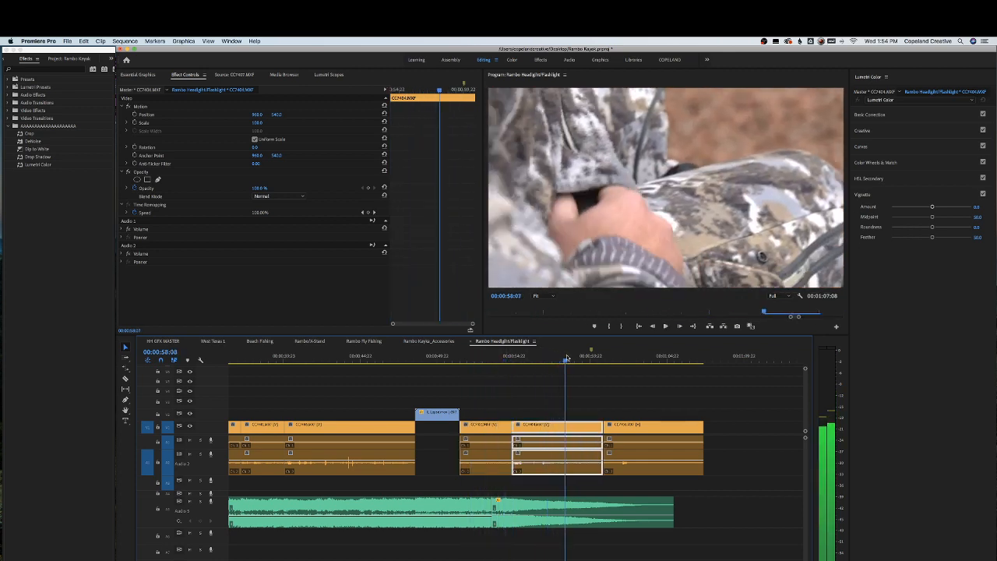
pyautogui.click(488, 358)
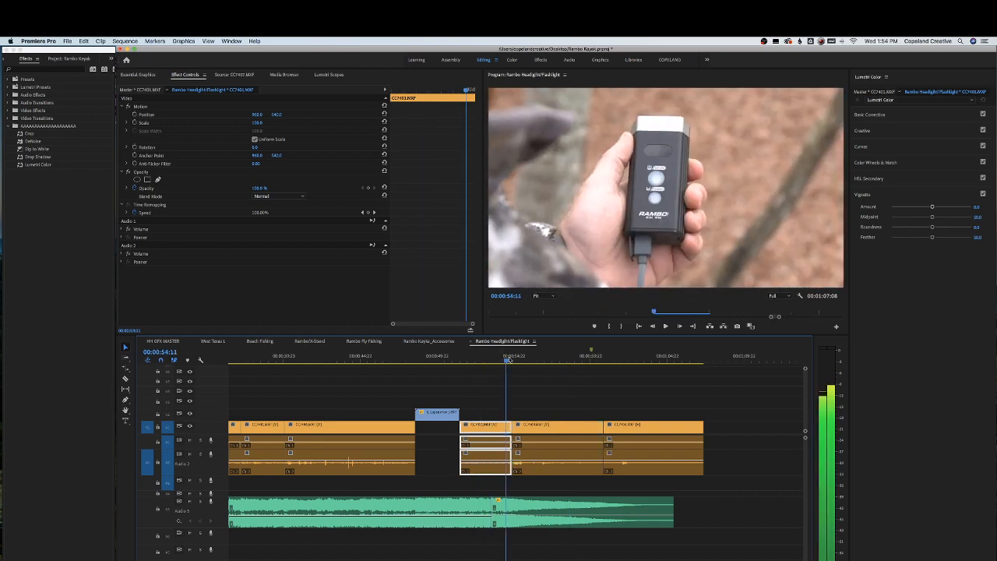
pyautogui.click(596, 360)
pyautogui.moveTo(602, 363); pyautogui.dragTo(508, 365)
pyautogui.moveTo(606, 359); pyautogui.dragTo(499, 357)
pyautogui.moveTo(629, 428); pyautogui.dragTo(541, 428)
# Ripple trim the end of the first product clip after the time-lapse to the playhead and play back the cut
pyautogui.moveTo(496, 368); pyautogui.dragTo(452, 360)
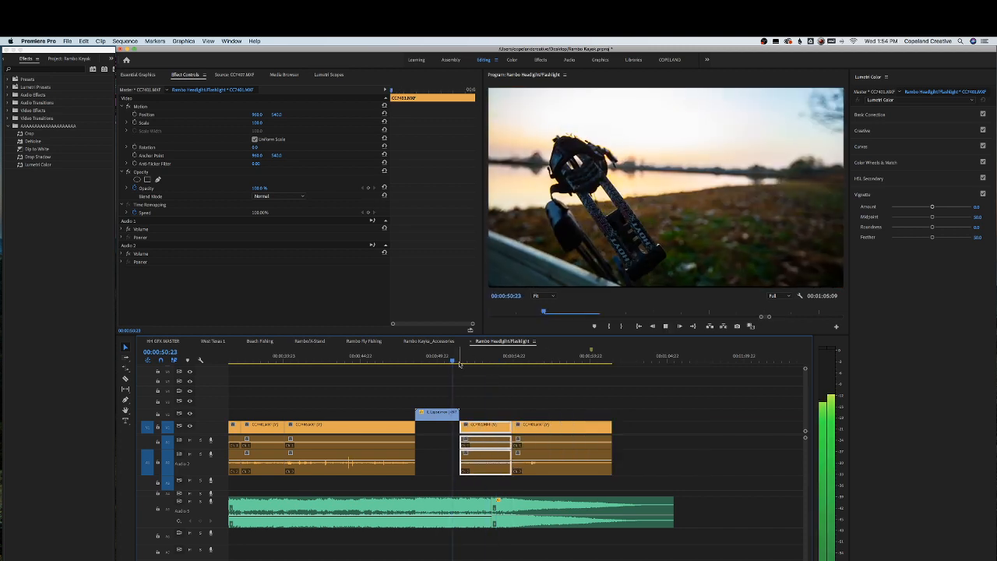
pyautogui.press('space')
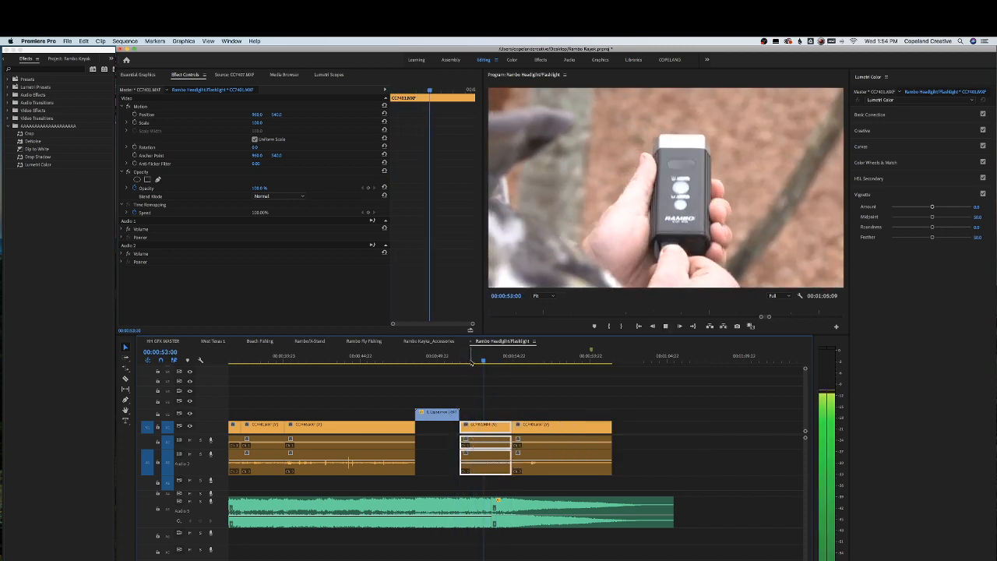
pyautogui.press('space')
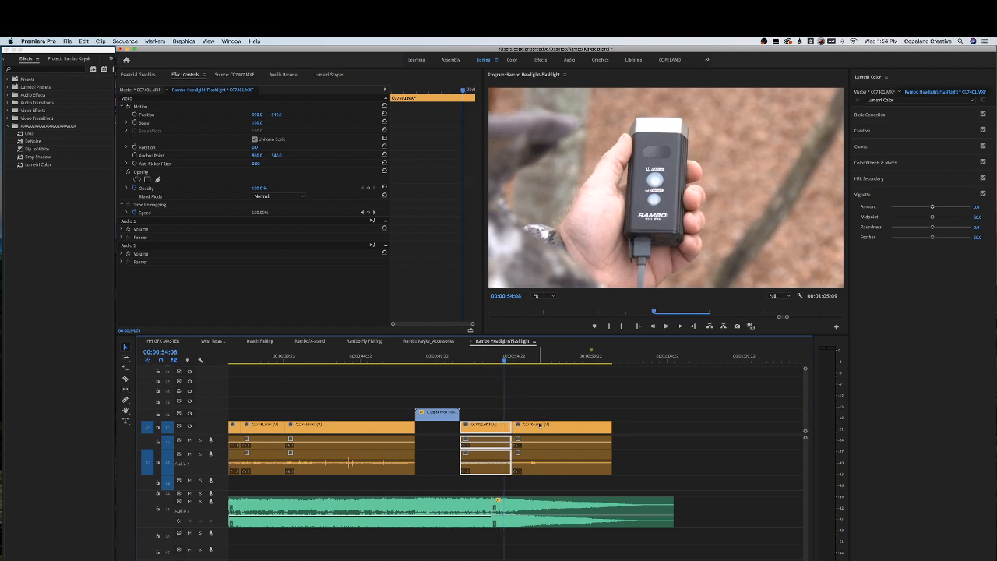
pyautogui.press('w')
pyautogui.click(496, 361)
pyautogui.press('space')
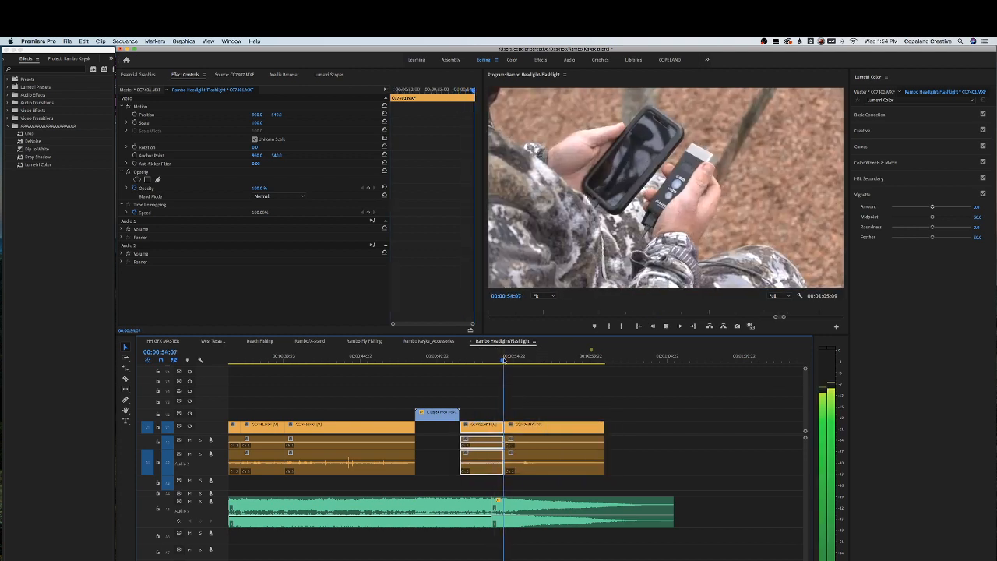
# Extend the end of the last product clip and apply default transitions to that edit point
pyautogui.click(601, 425)
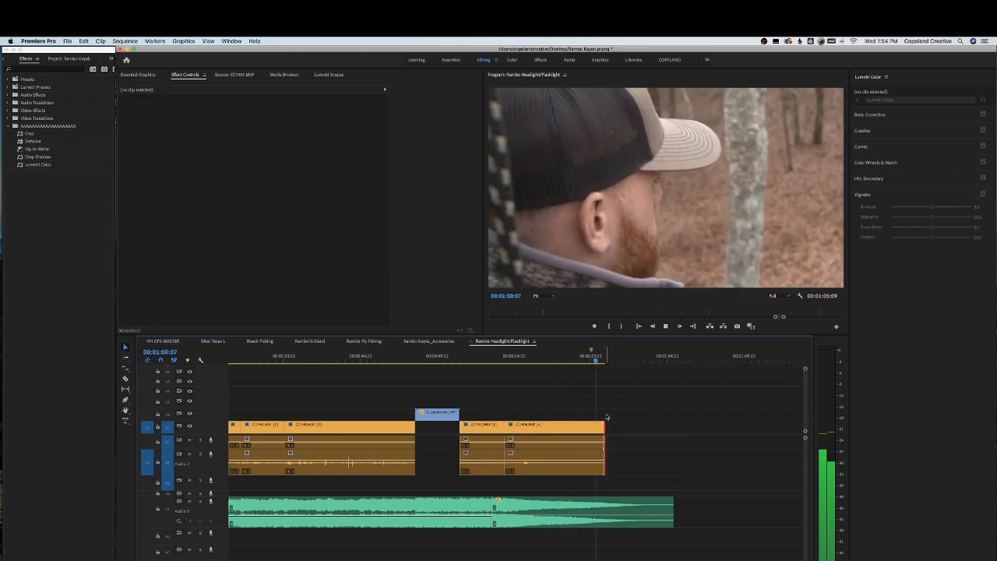
pyautogui.moveTo(606, 427); pyautogui.dragTo(636, 428)
pyautogui.rightClick(637, 429)
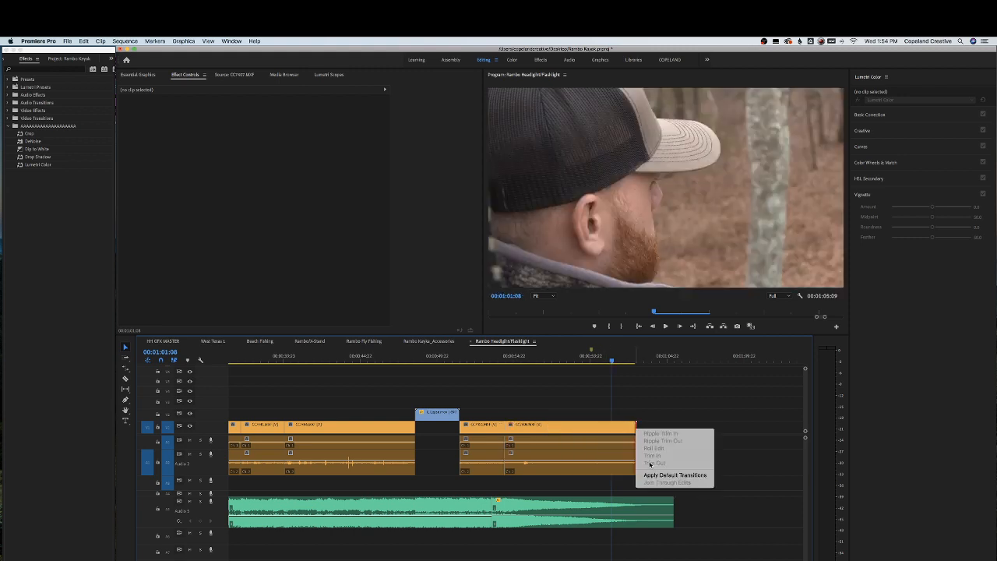
pyautogui.click(655, 475)
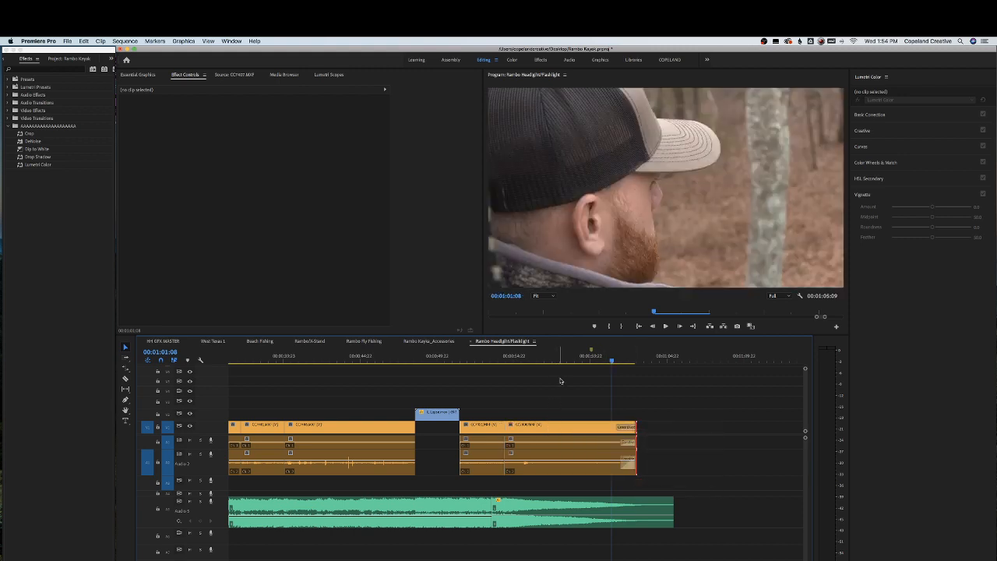
# Try pasting the Rambo logo clip near the sequence end, undoing and deleting the pasted copies
pyautogui.press('-')
pyautogui.press('-')
pyautogui.press('-')
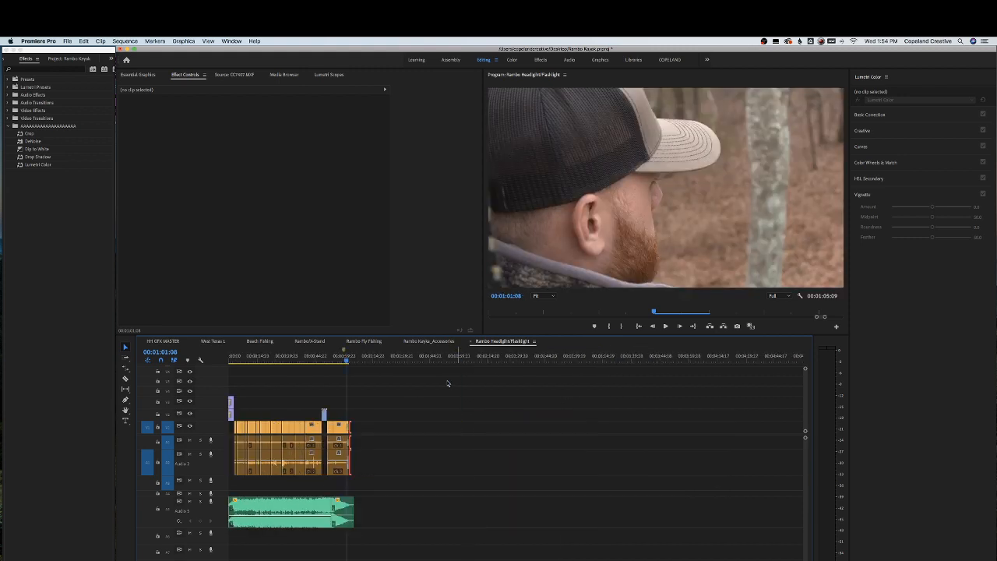
pyautogui.click(231, 402)
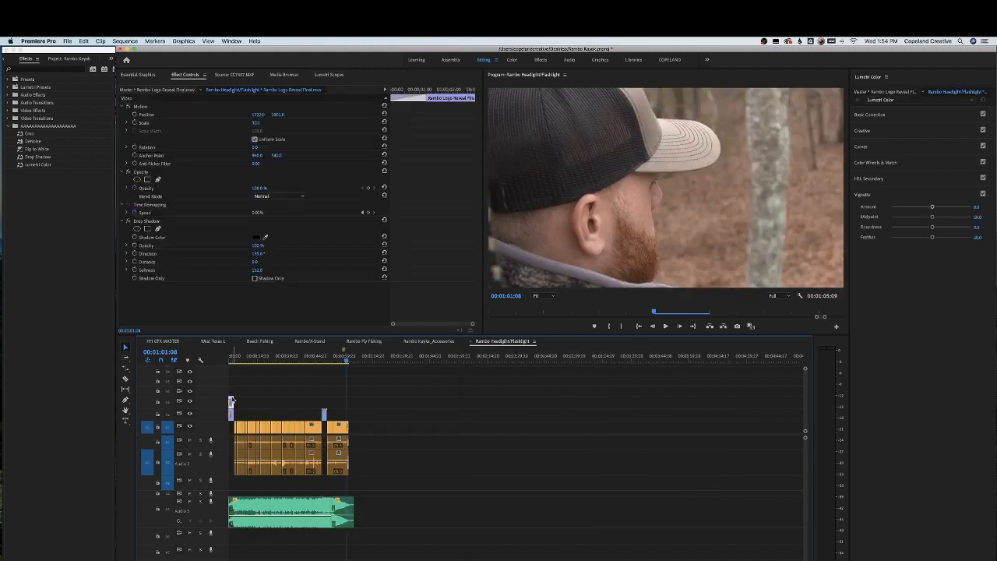
pyautogui.press('super+v')
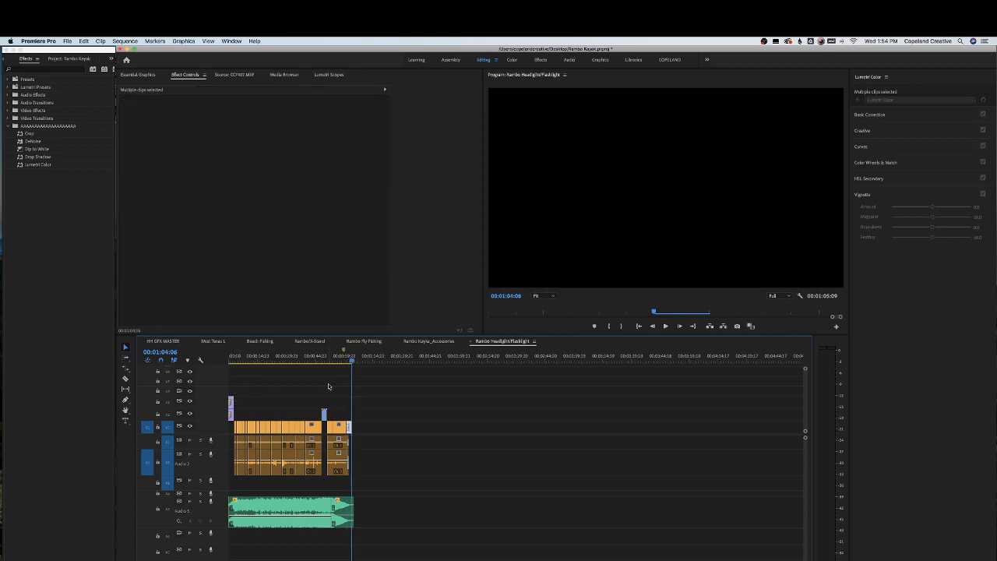
pyautogui.press('super+z')
pyautogui.click(361, 355)
pyautogui.press('super+v')
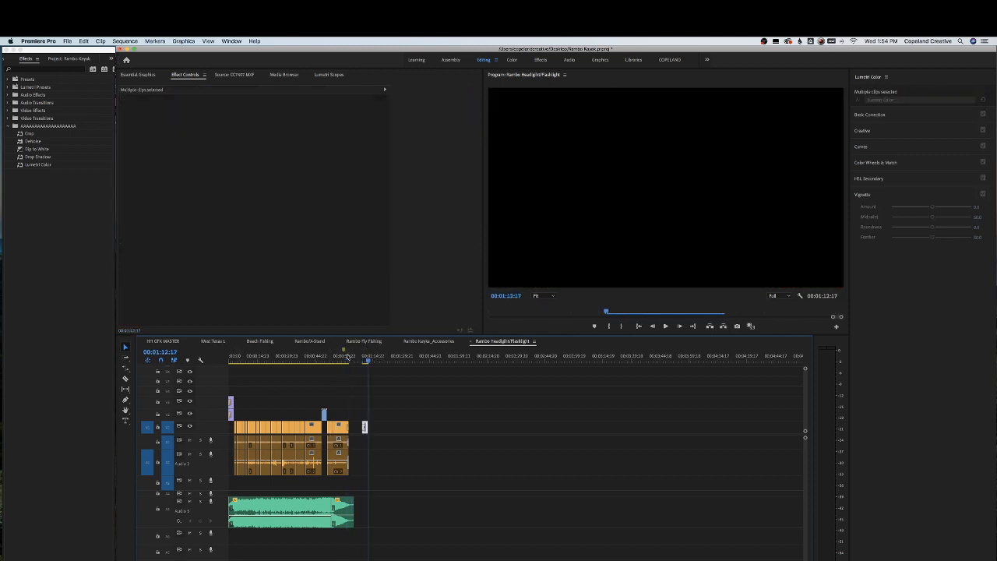
pyautogui.moveTo(348, 356); pyautogui.dragTo(338, 358)
pyautogui.press('=')
pyautogui.press('=')
pyautogui.press('=')
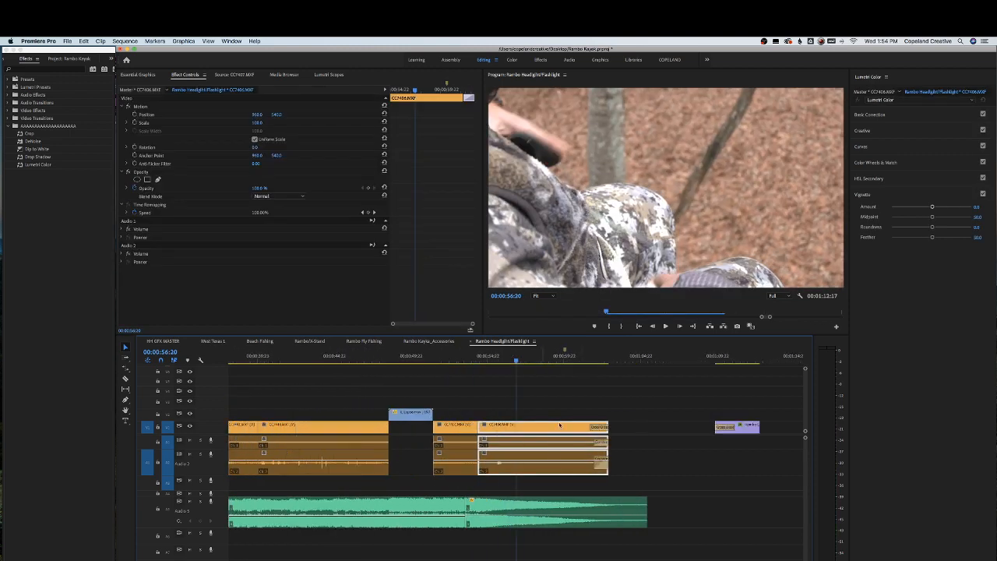
pyautogui.click(740, 424)
pyautogui.press('Delete')
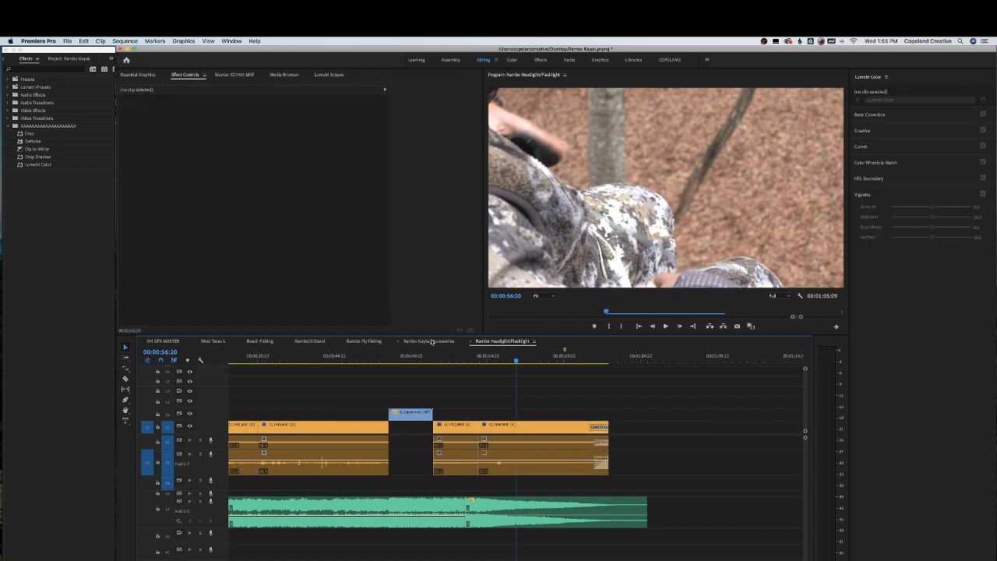
# Bring the Rambo Logo Reveal Final clip from the Rambo Kayak_Accessories sequence onto the upper track over the last product clip, and play it
pyautogui.click(432, 341)
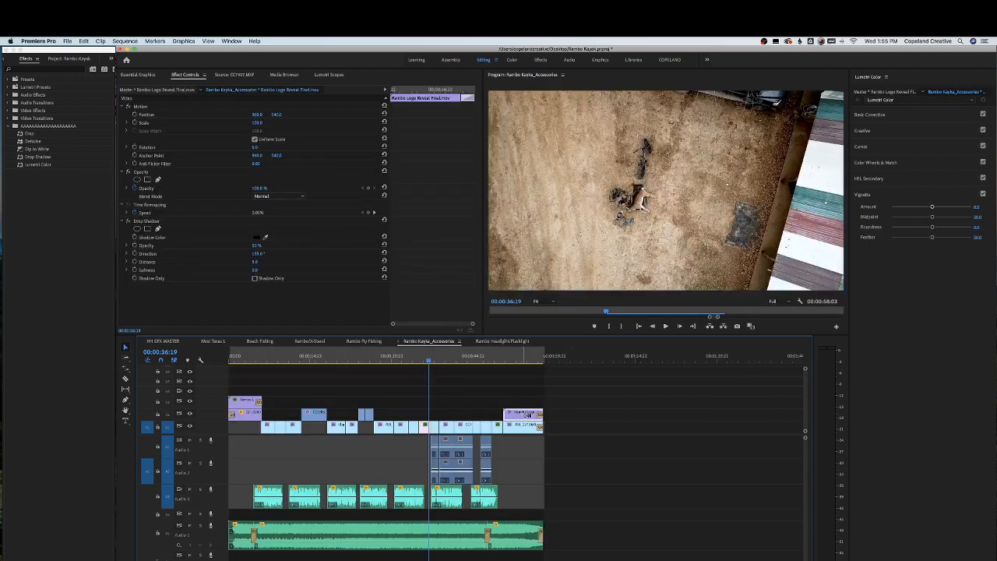
pyautogui.click(503, 341)
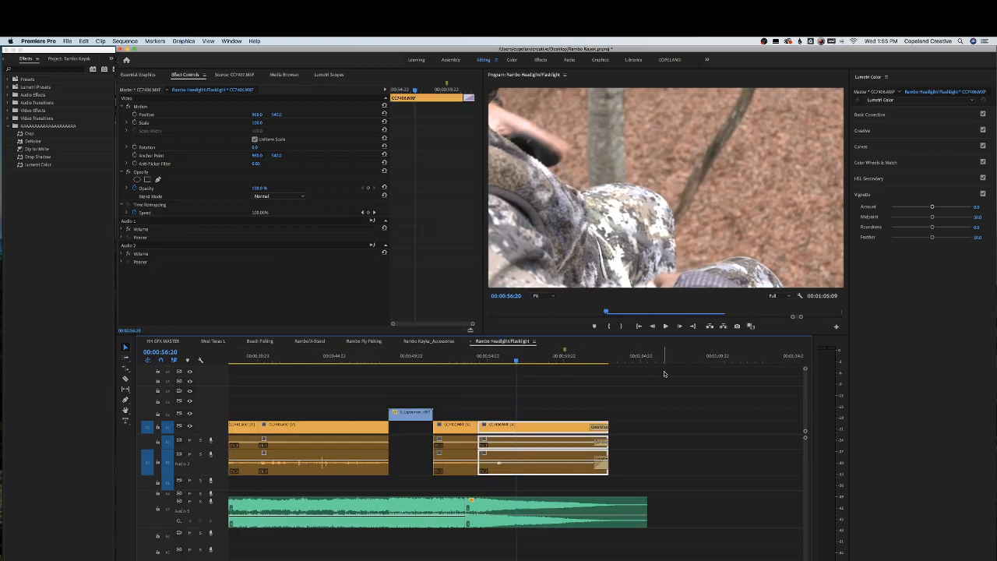
pyautogui.click(660, 361)
pyautogui.press('super+v')
pyautogui.moveTo(688, 430); pyautogui.dragTo(522, 419)
pyautogui.click(483, 355)
pyautogui.press('space')
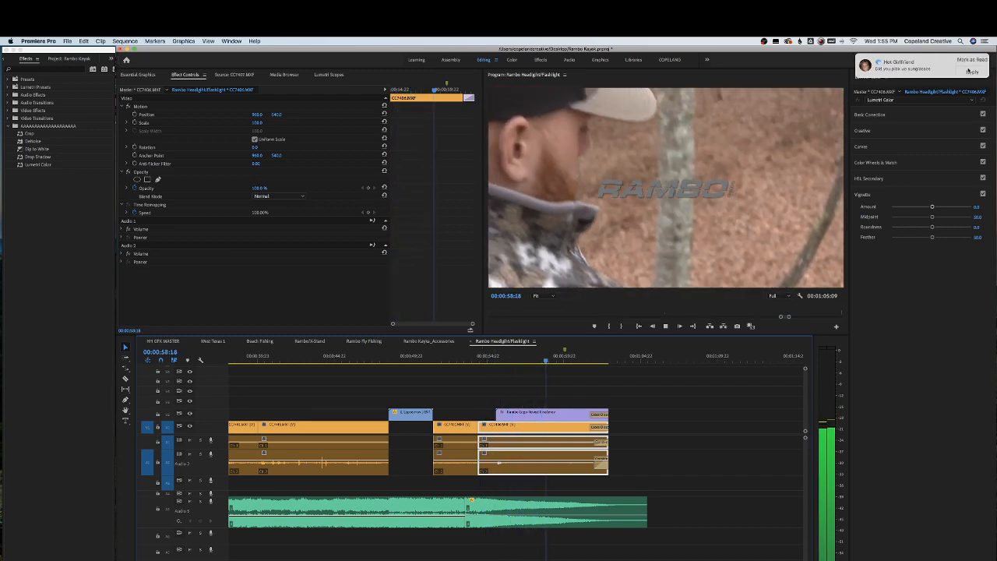
# Zoom out to the whole sequence and save the project
pyautogui.click(969, 71)
pyautogui.click(888, 98)
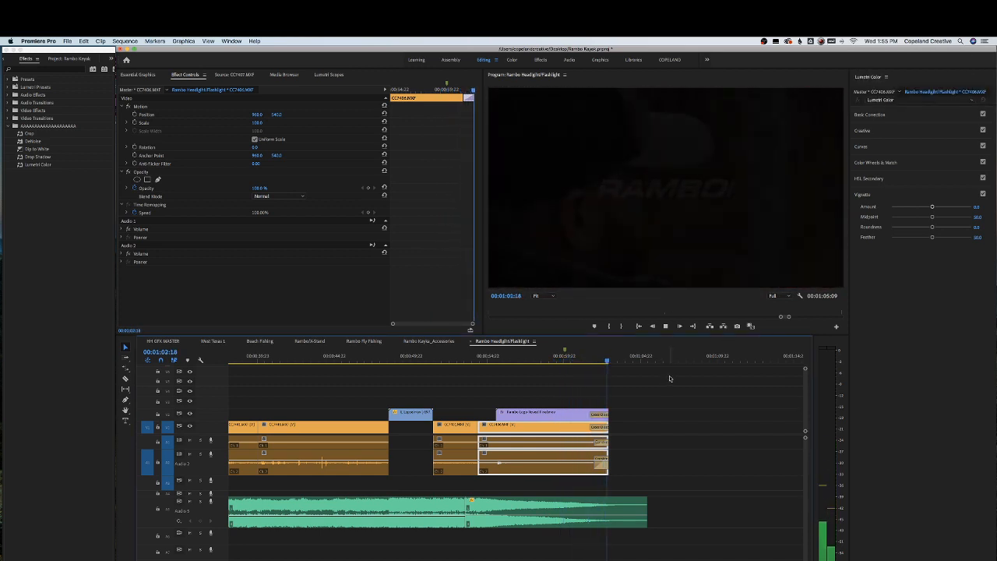
pyautogui.press('-')
pyautogui.press('-')
pyautogui.press('-')
pyautogui.press('-')
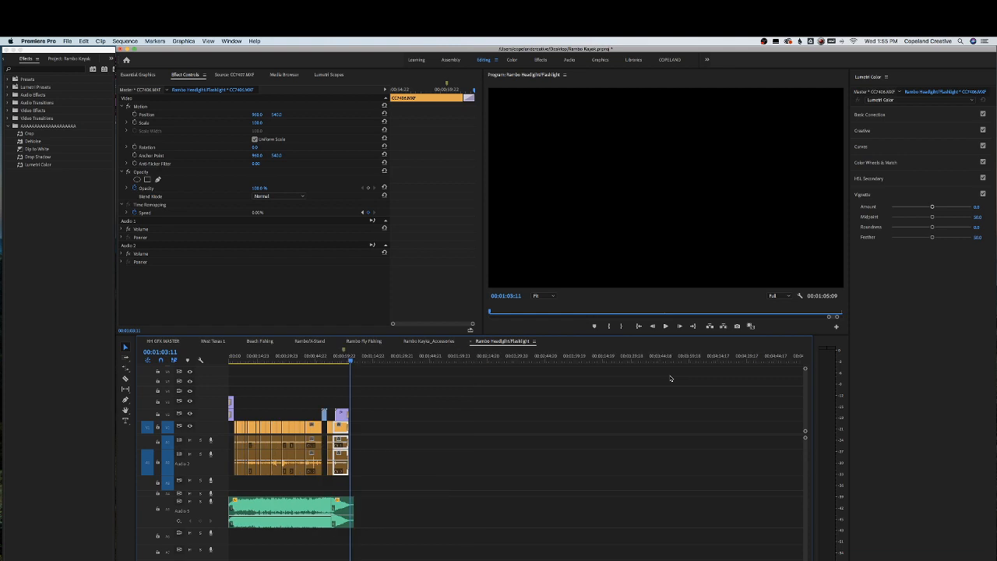
pyautogui.press('super+s')
# Return the playhead to the sequence start and save the project again
pyautogui.moveTo(327, 357); pyautogui.dragTo(211, 358)
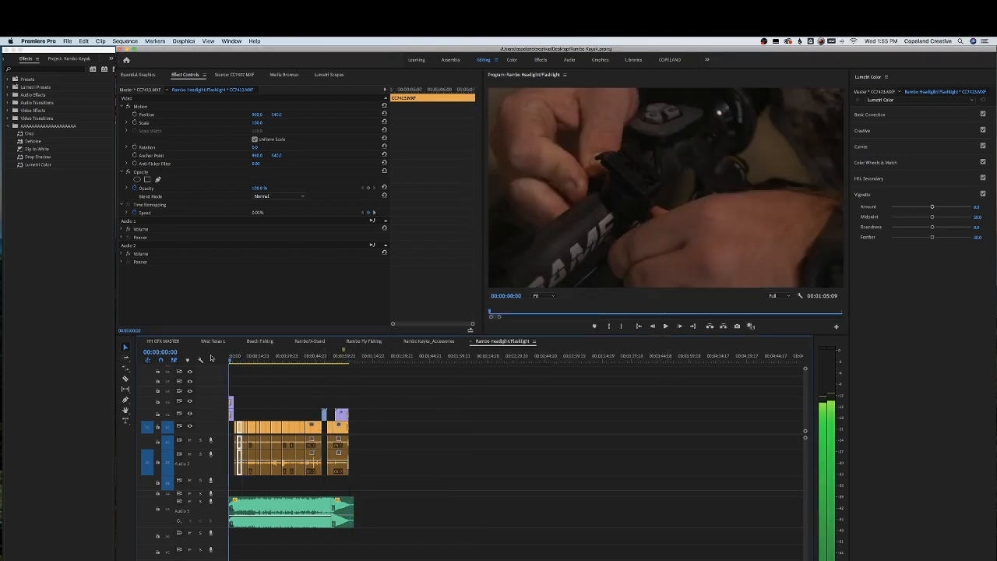
pyautogui.press('super+s')
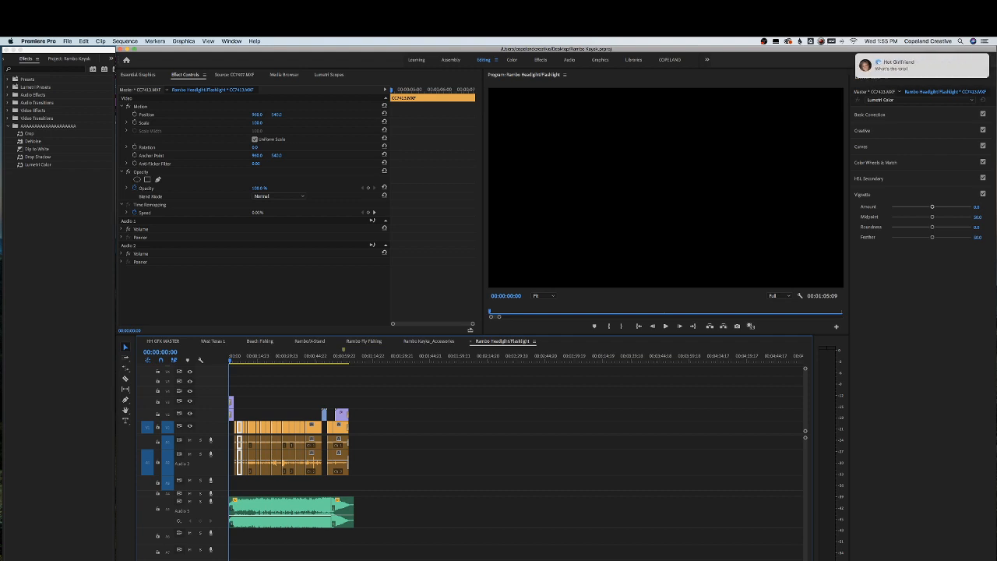
pyautogui.press('super+Tab')
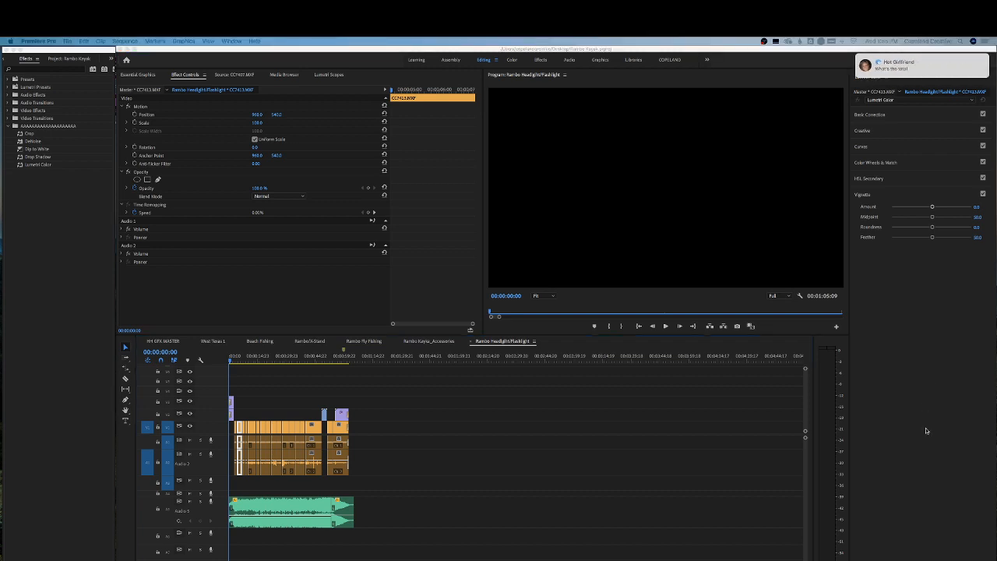